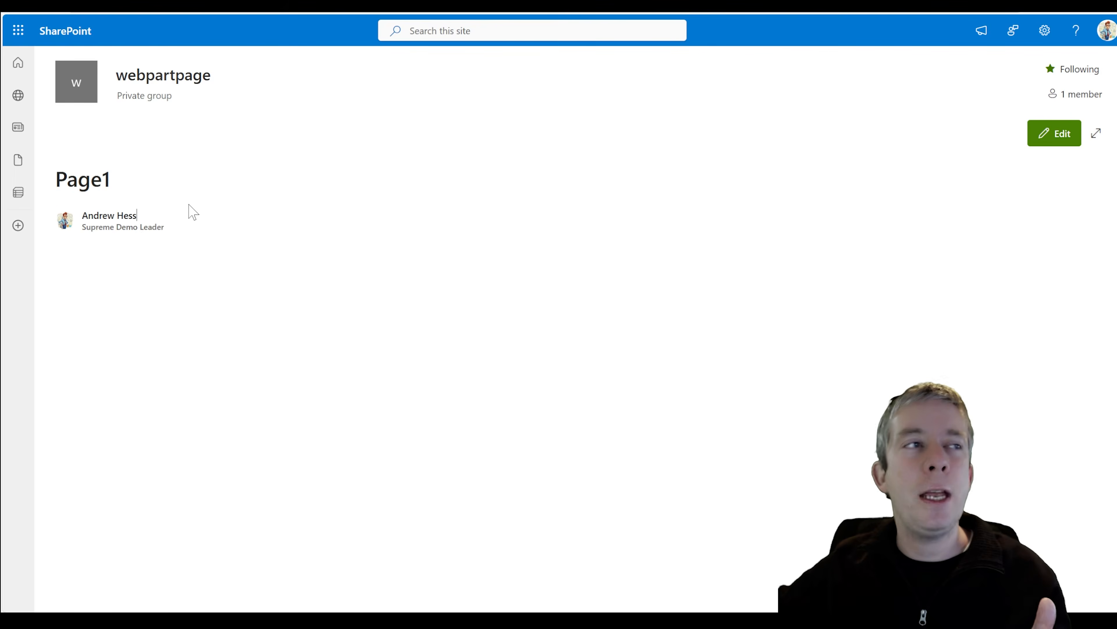
- View the ExampleList list through the home page's List link and return to the webpartpage home page
key(alt+Left)
click(481, 187)
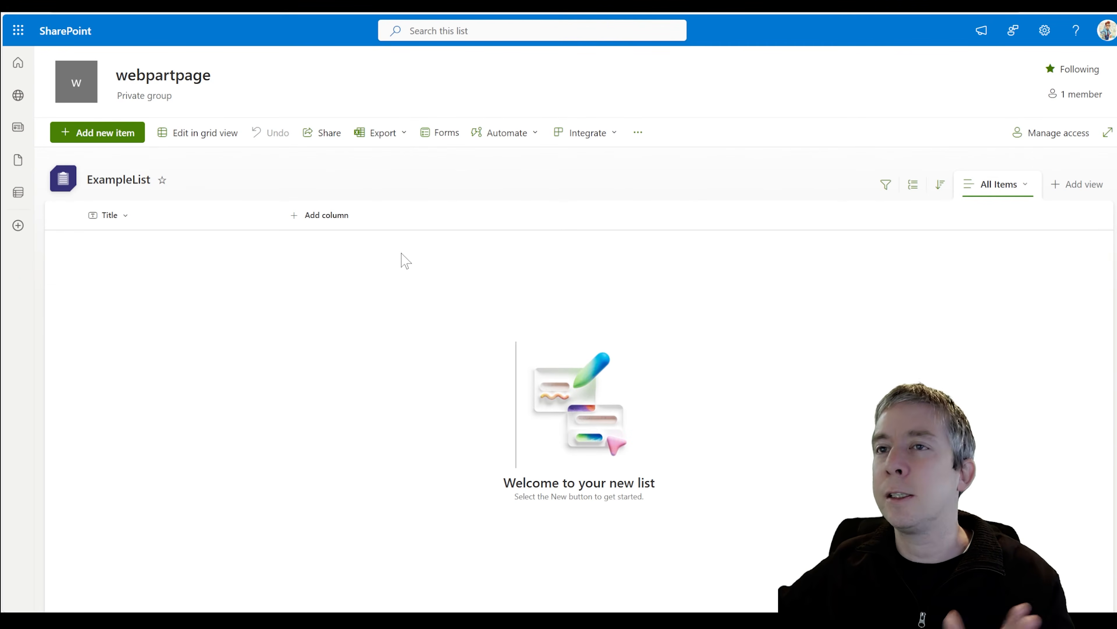
key(alt+Left)
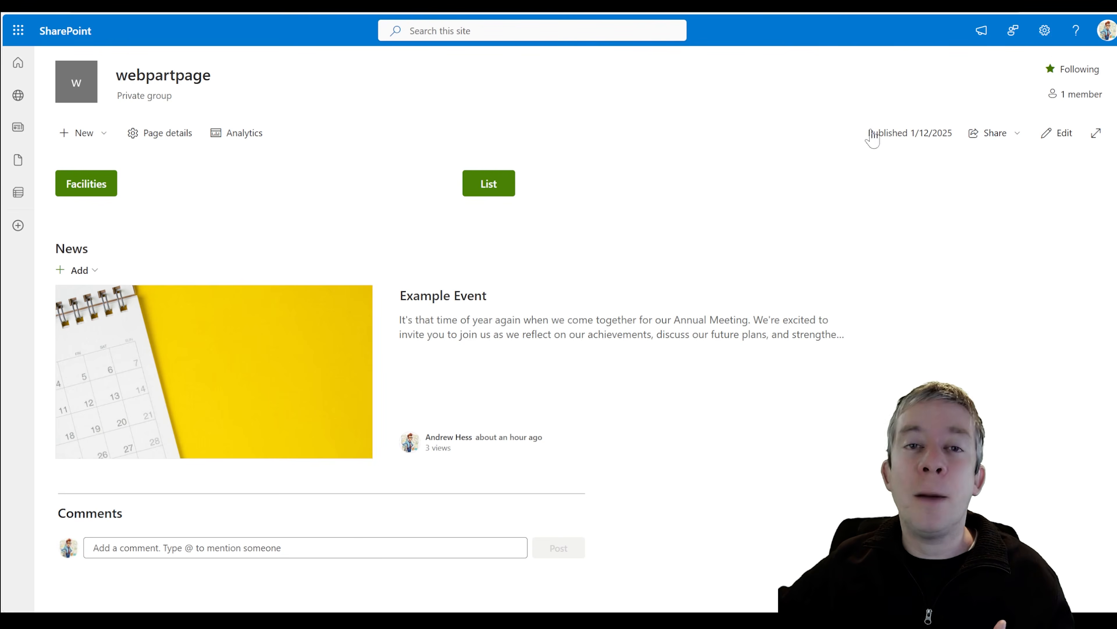
- Add the hide-ui-client-side-solution app to the webpartpage site and return to the site's home page
click(1045, 30)
click(941, 142)
click(347, 365)
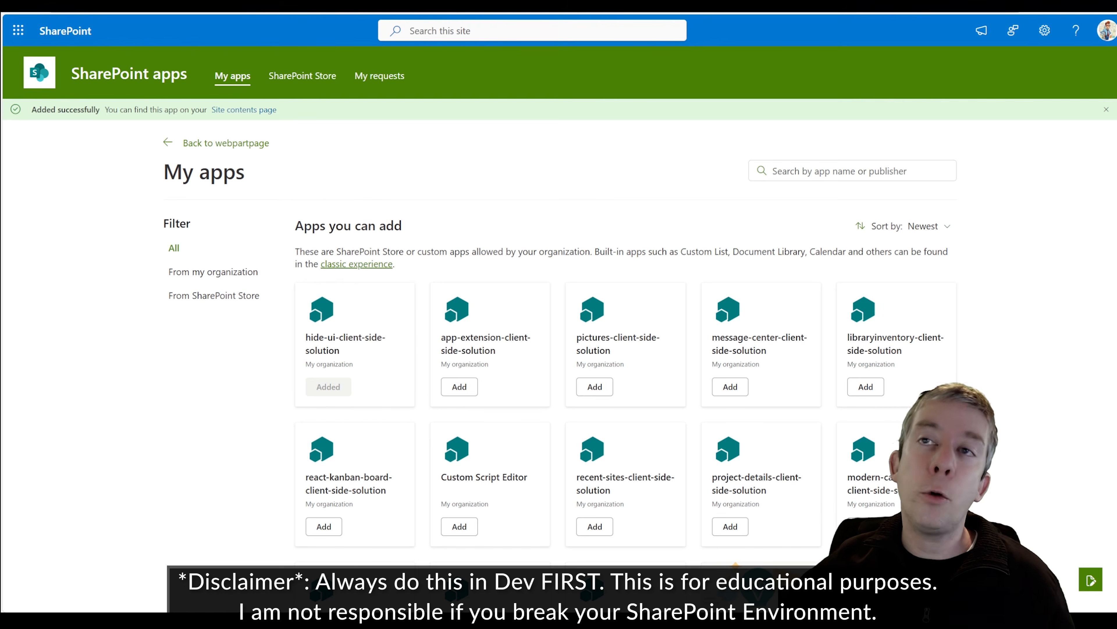
click(264, 7)
key(Return)
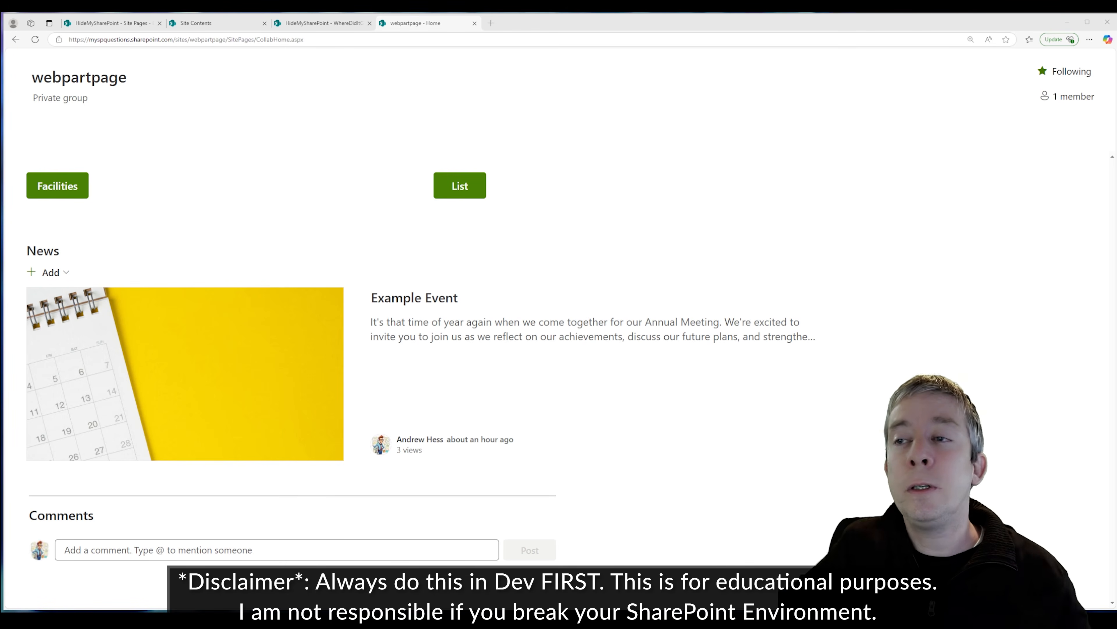
- Inspect how the ExampleList list and the Facilities page look with the app installed, returning to the home page after each
click(474, 190)
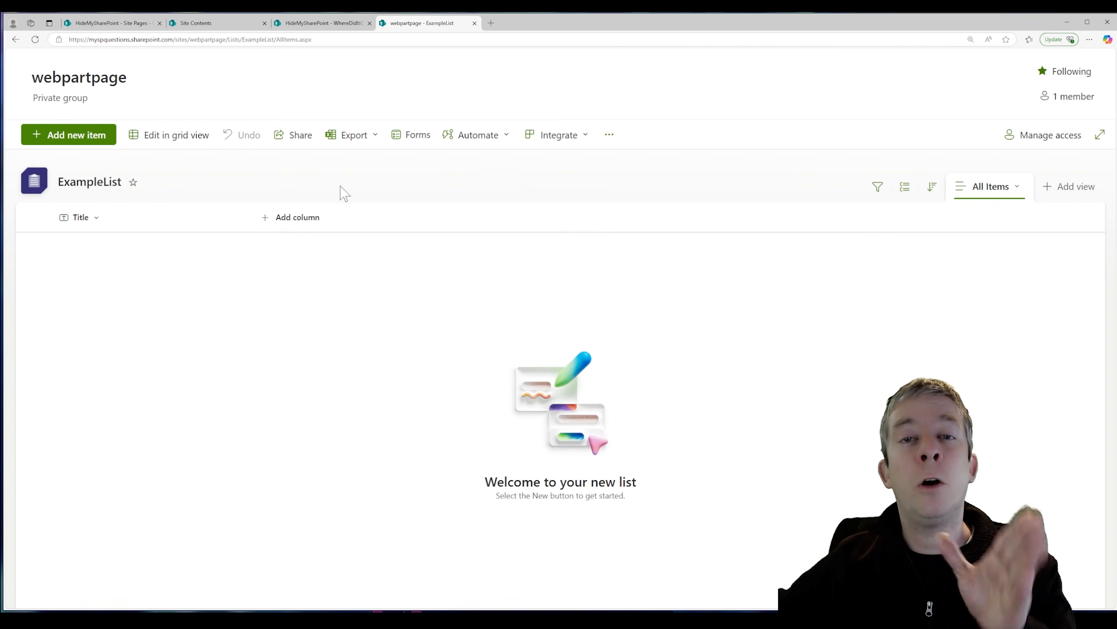
key(alt+Left)
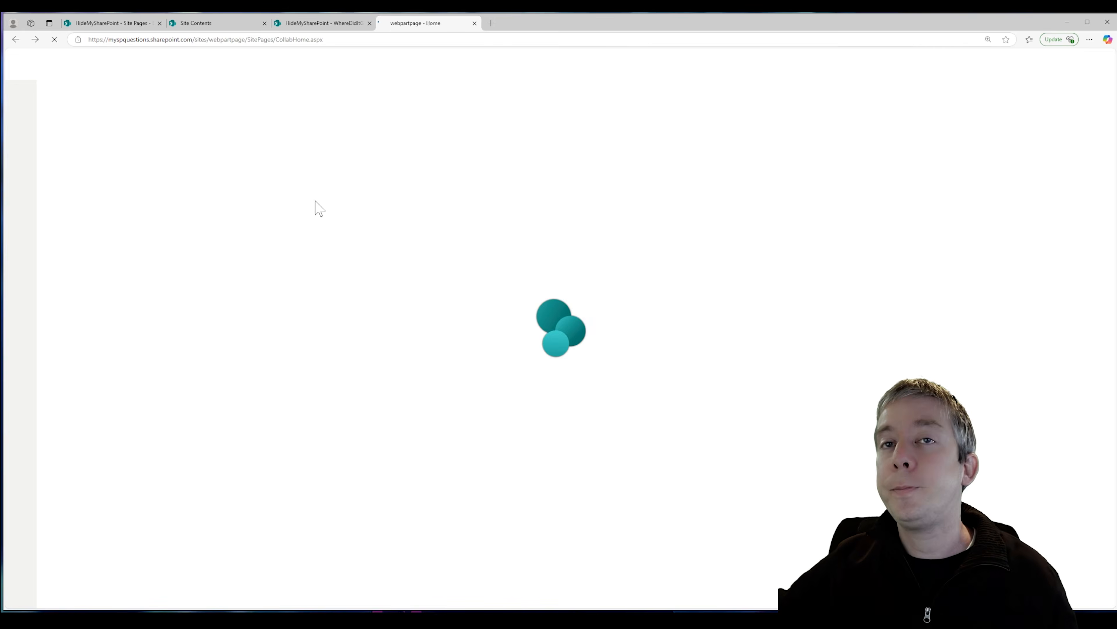
click(58, 189)
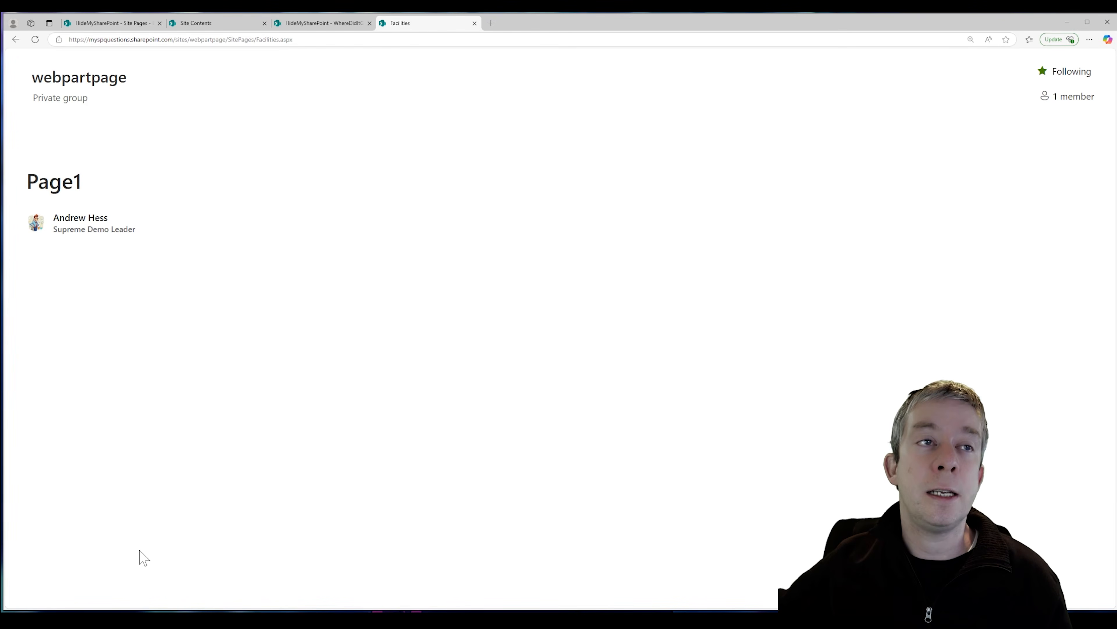
key(alt+Left)
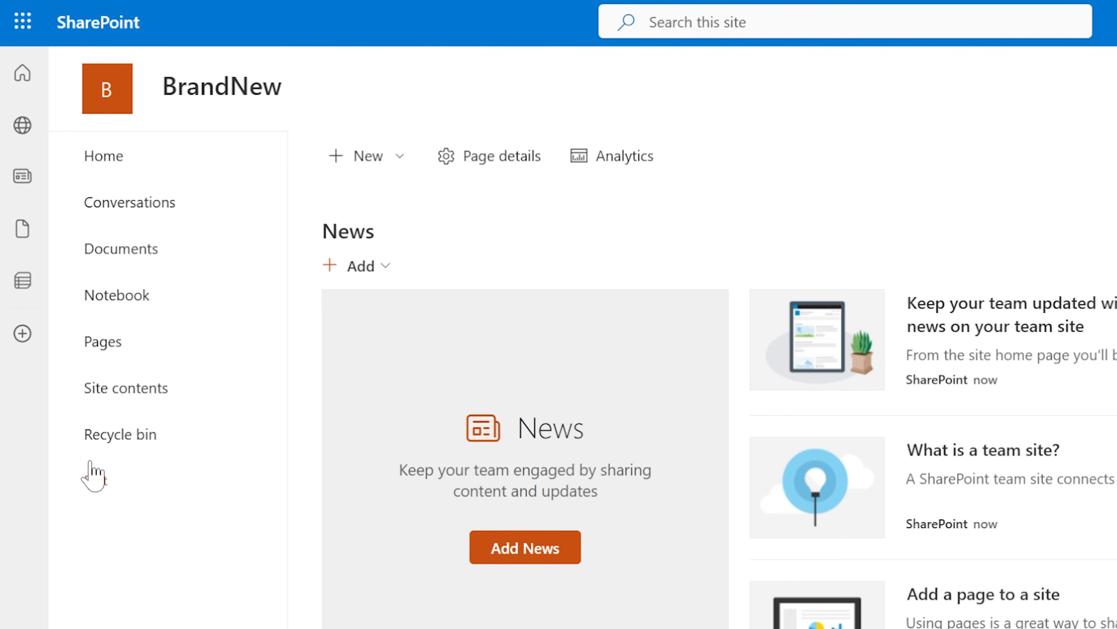
- Remove Pages, Notebook and Conversations from the BrandNew site navigation, save it, and view the Recycle bin before returning to Home
click(93, 480)
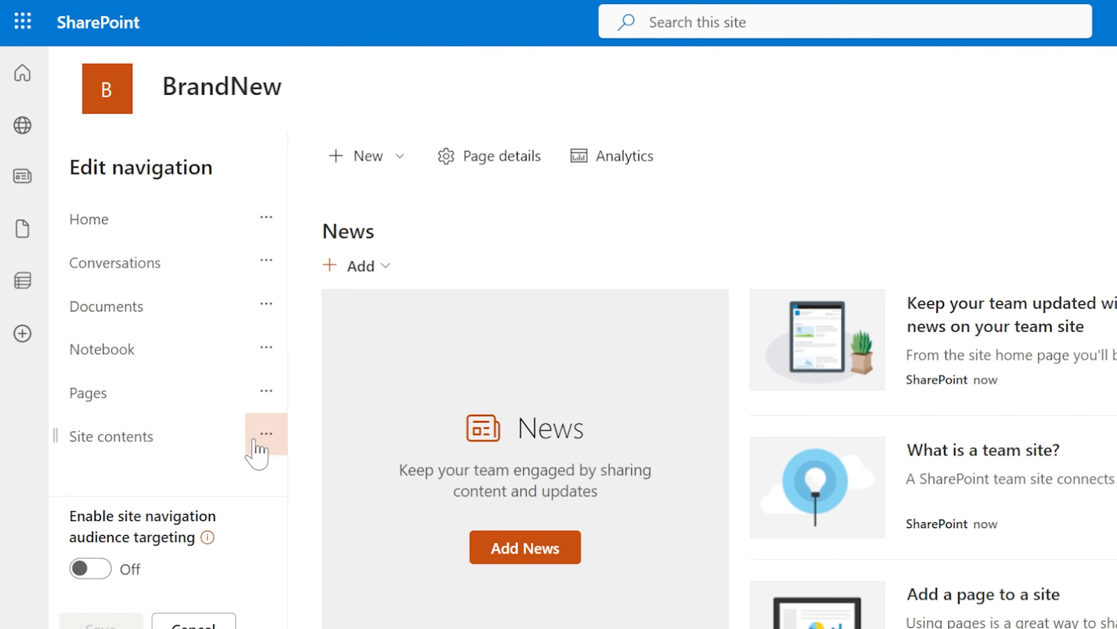
click(269, 398)
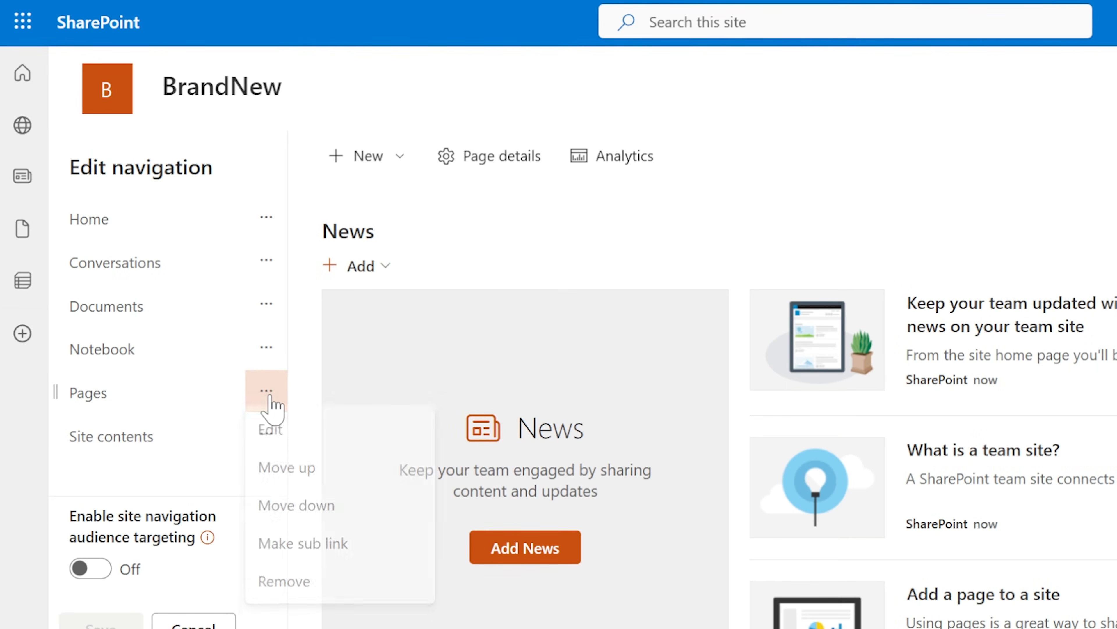
click(285, 590)
click(266, 352)
click(286, 546)
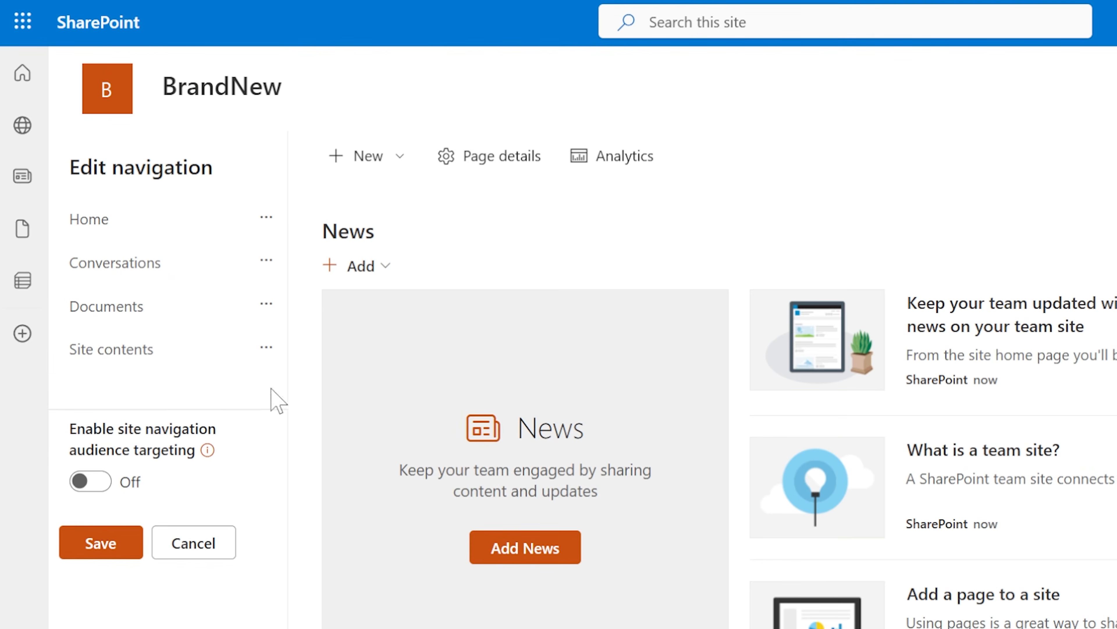
click(266, 261)
click(280, 470)
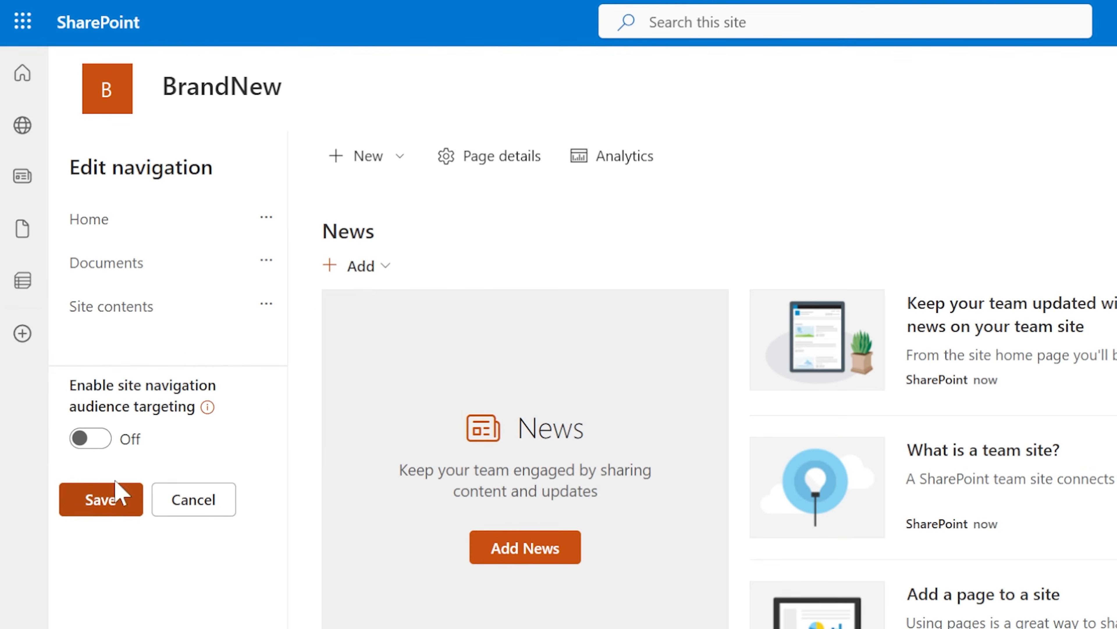
click(102, 511)
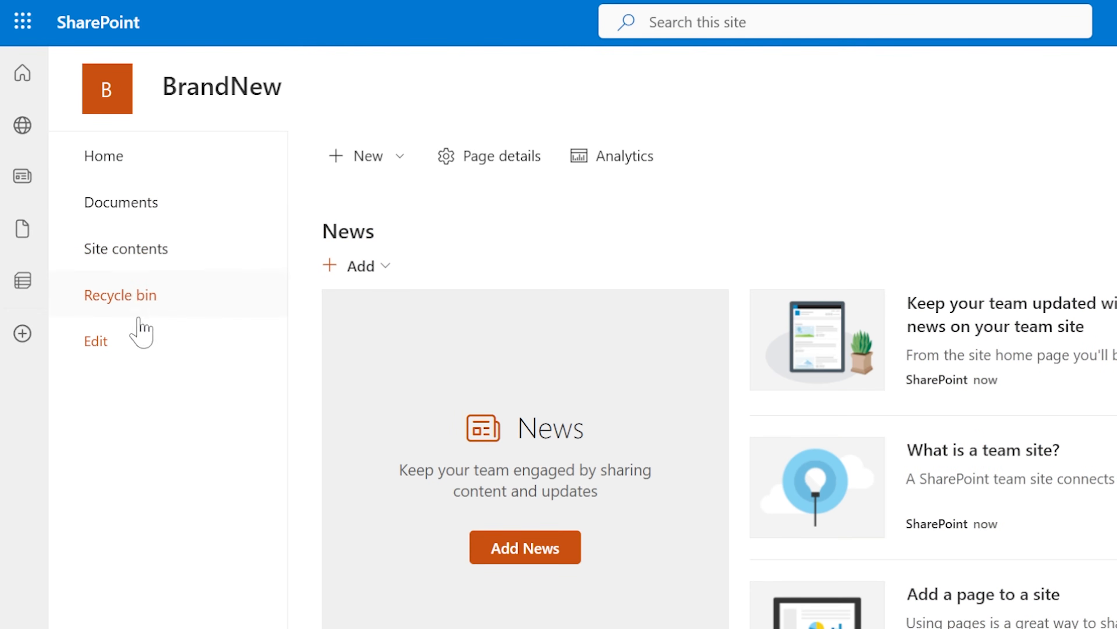
click(145, 299)
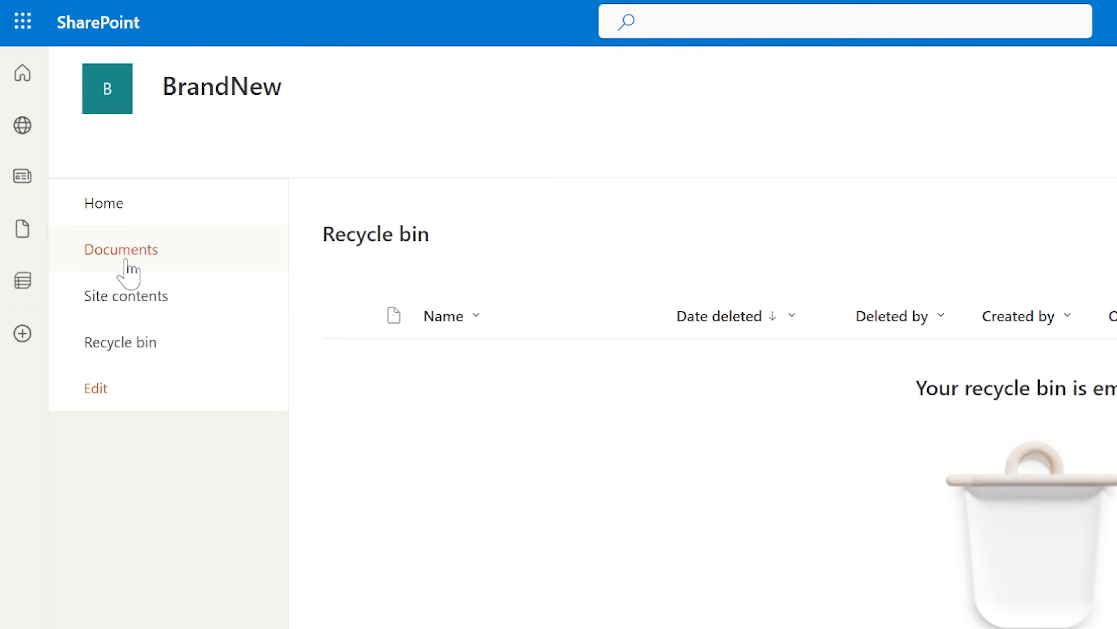
click(112, 212)
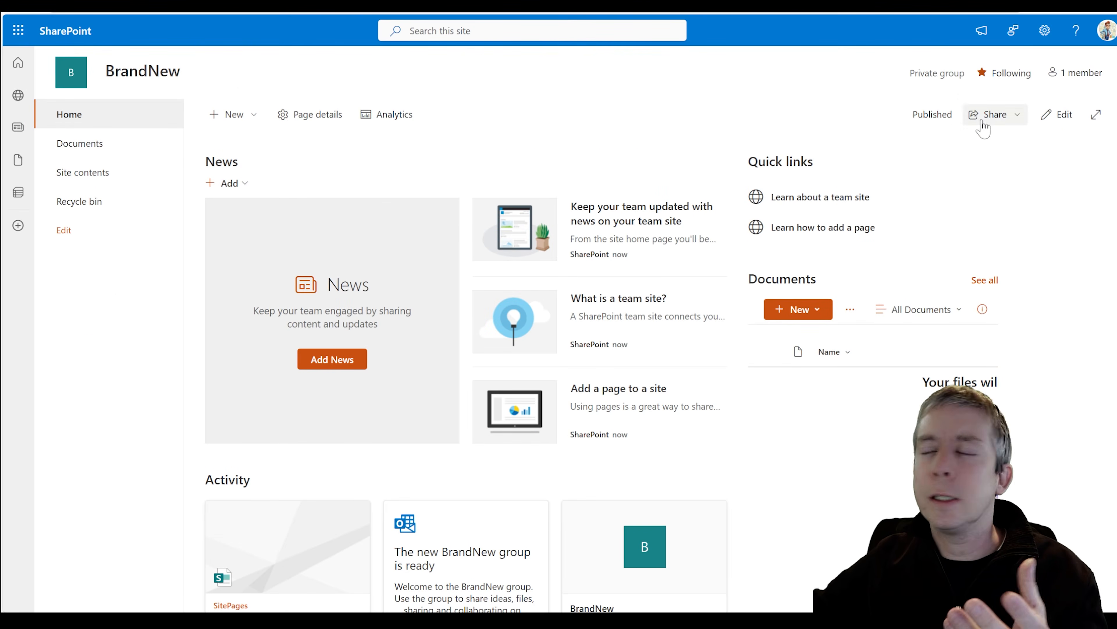
- Turn site navigation visibility off for the BrandNew site and switch it back on
click(1045, 30)
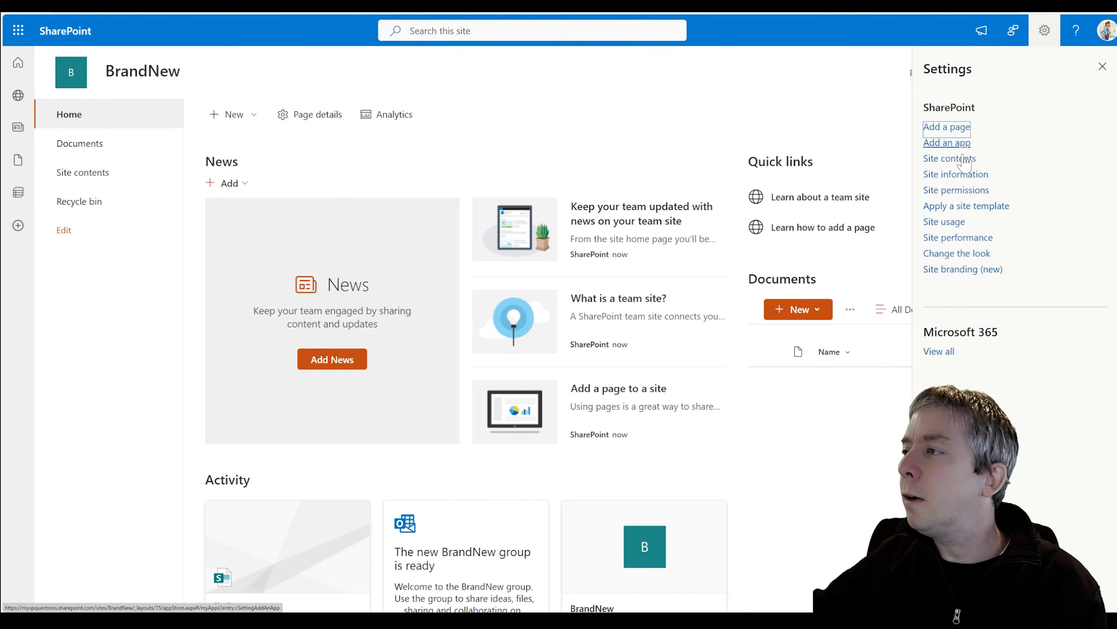
click(933, 253)
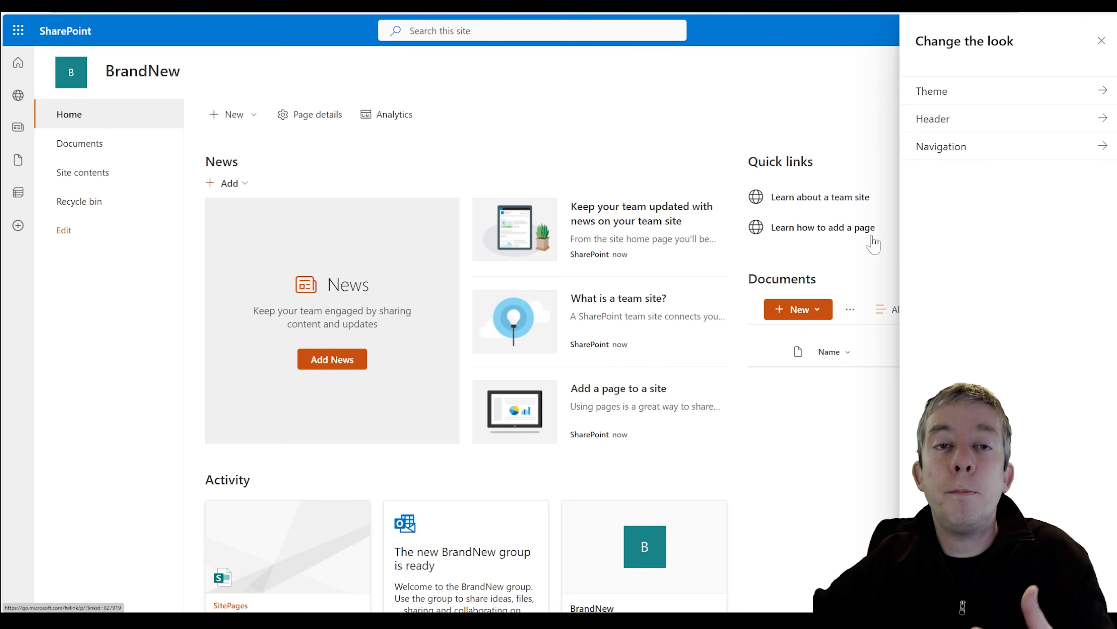
click(957, 148)
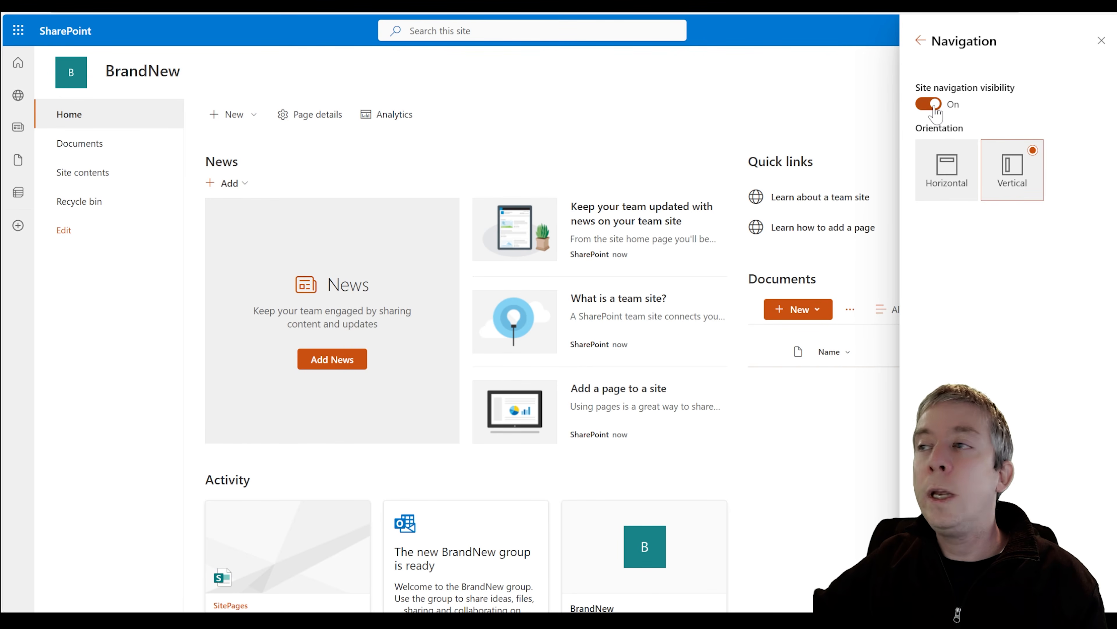
click(929, 104)
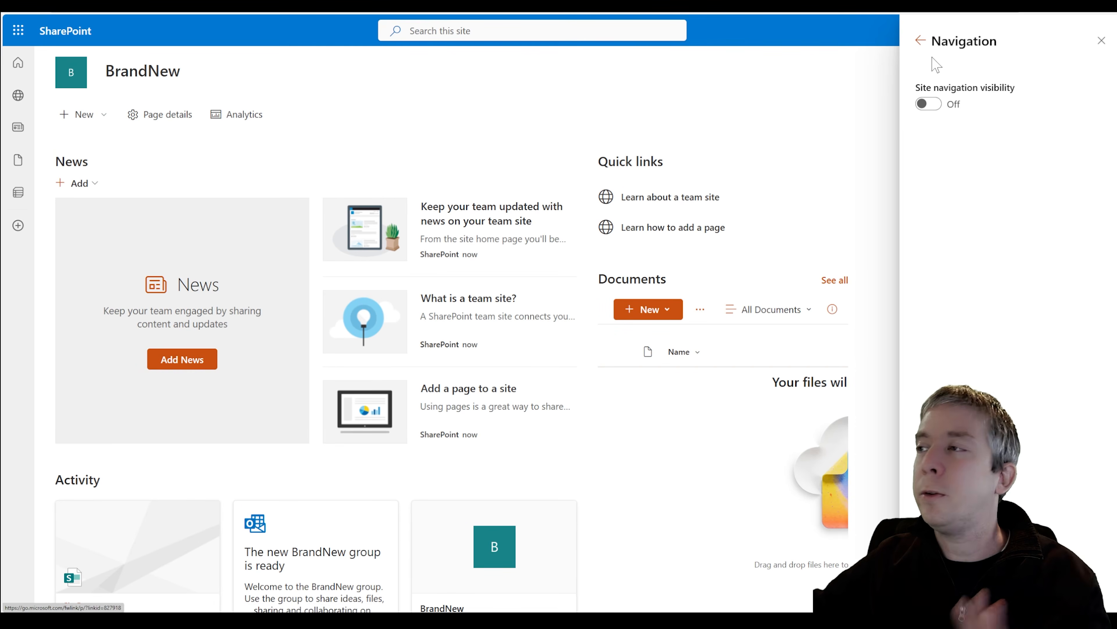
click(926, 104)
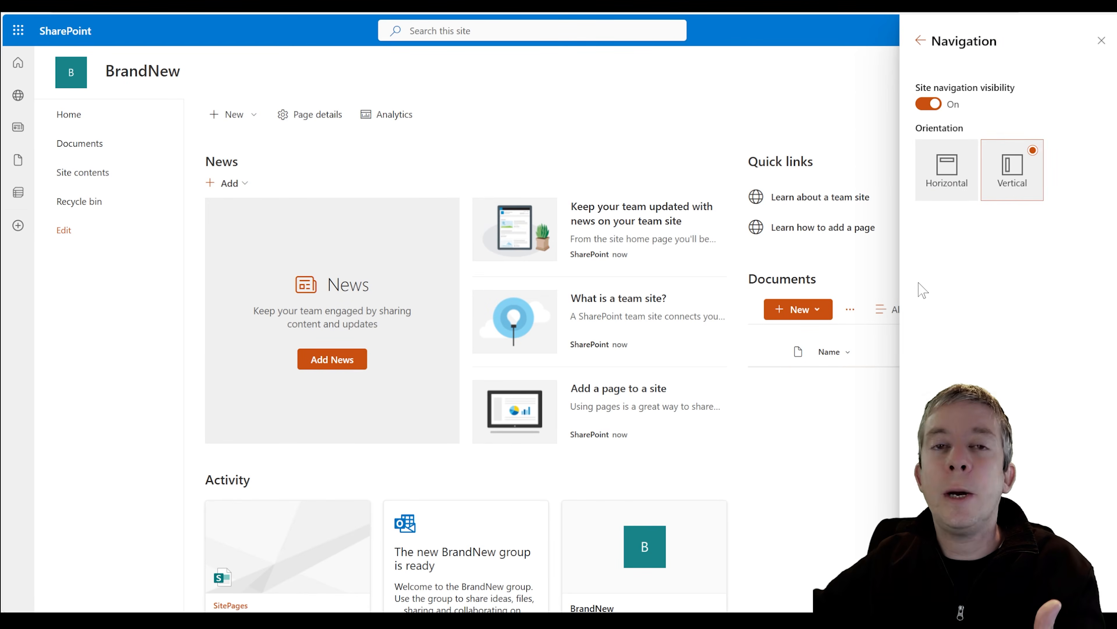
click(920, 41)
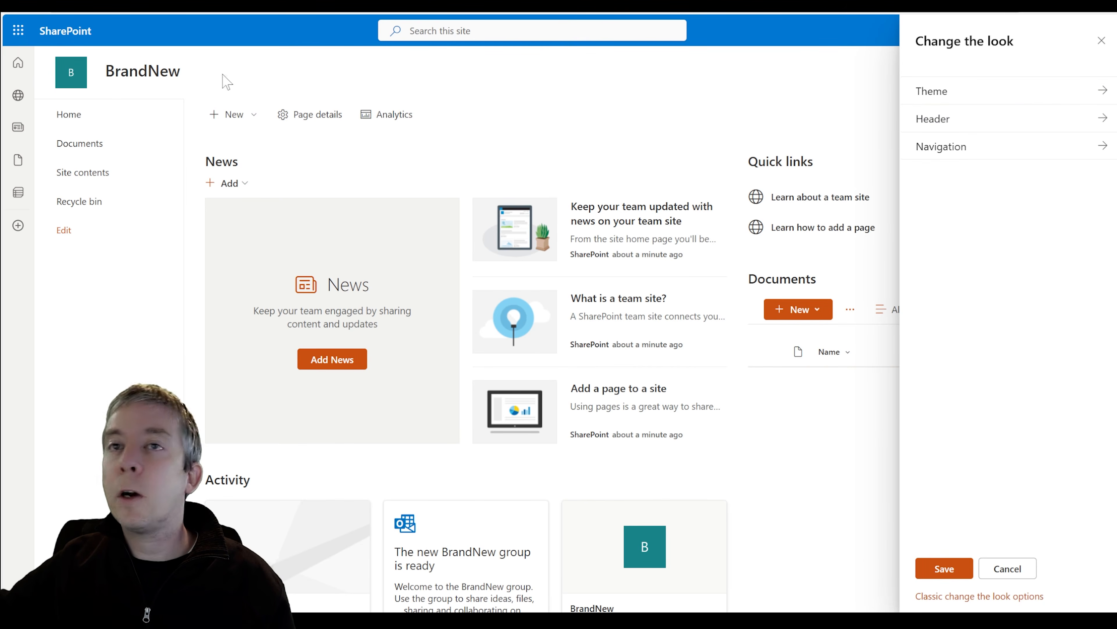
- Replace the site logo with a blank transparent image in the header settings, save, and check the header on the Documents page
click(965, 121)
scroll(932, 309, down, 3)
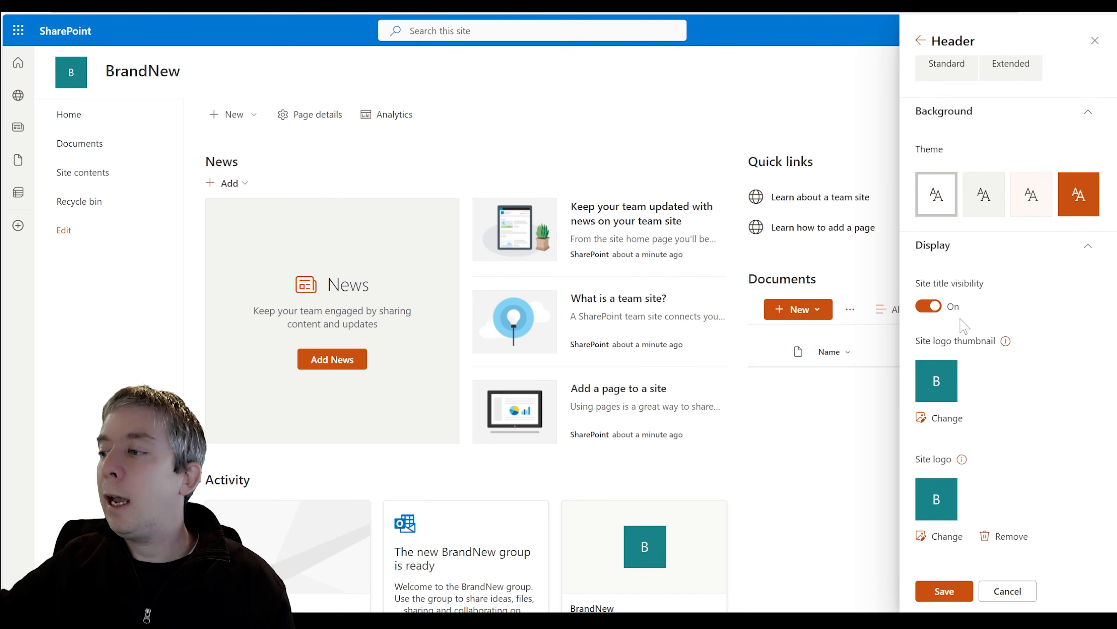
click(933, 308)
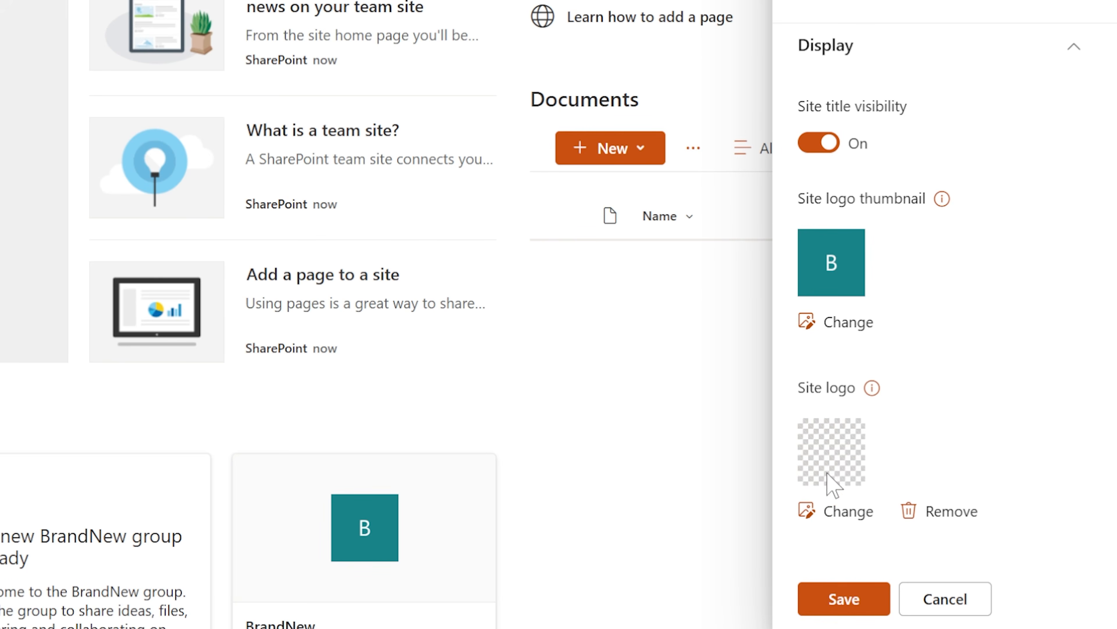
click(821, 598)
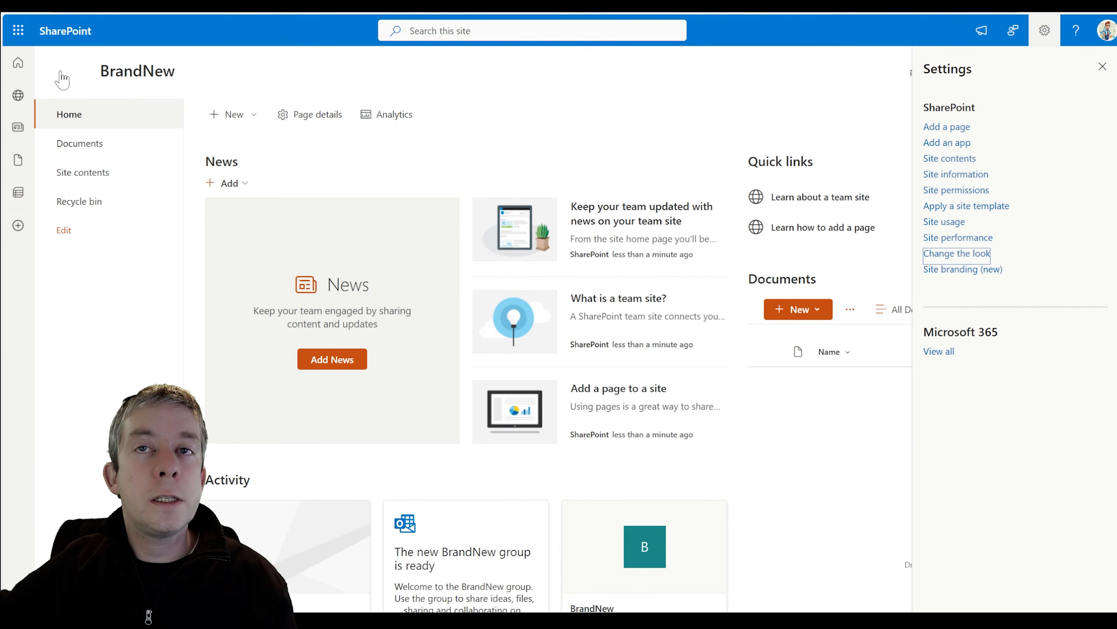
click(94, 146)
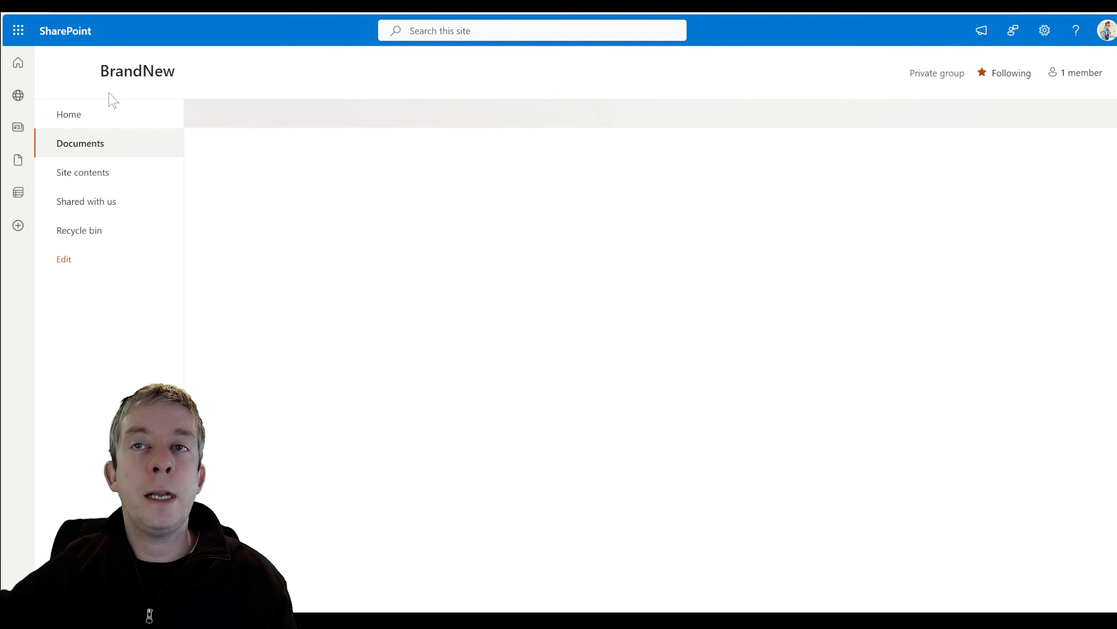
click(72, 73)
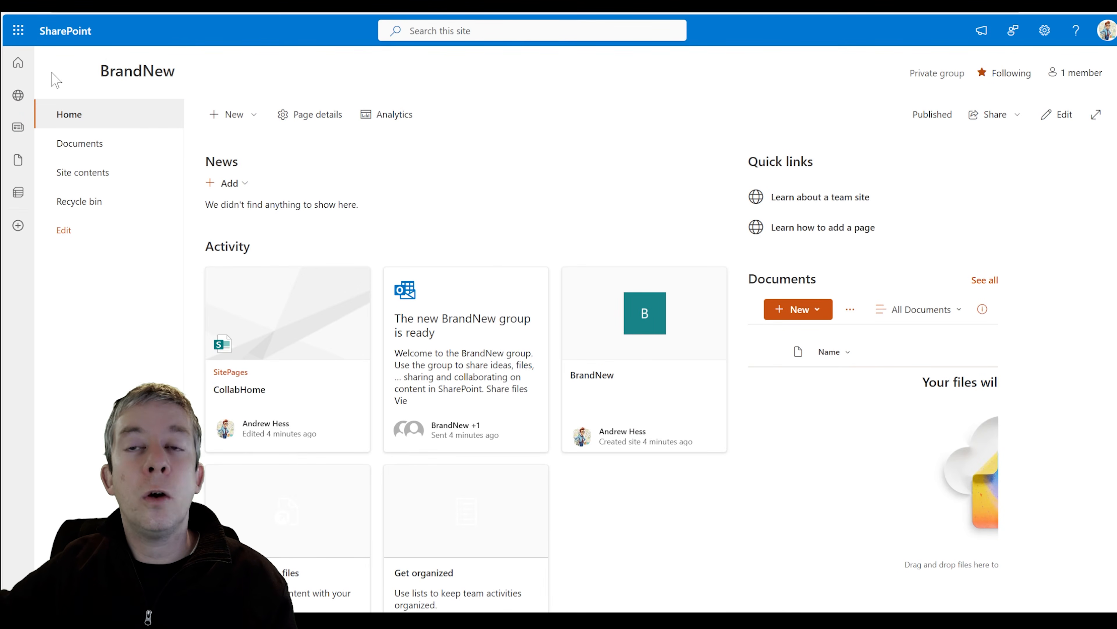
- Turn off site title visibility in the BrandNew header settings and save the change
click(1045, 30)
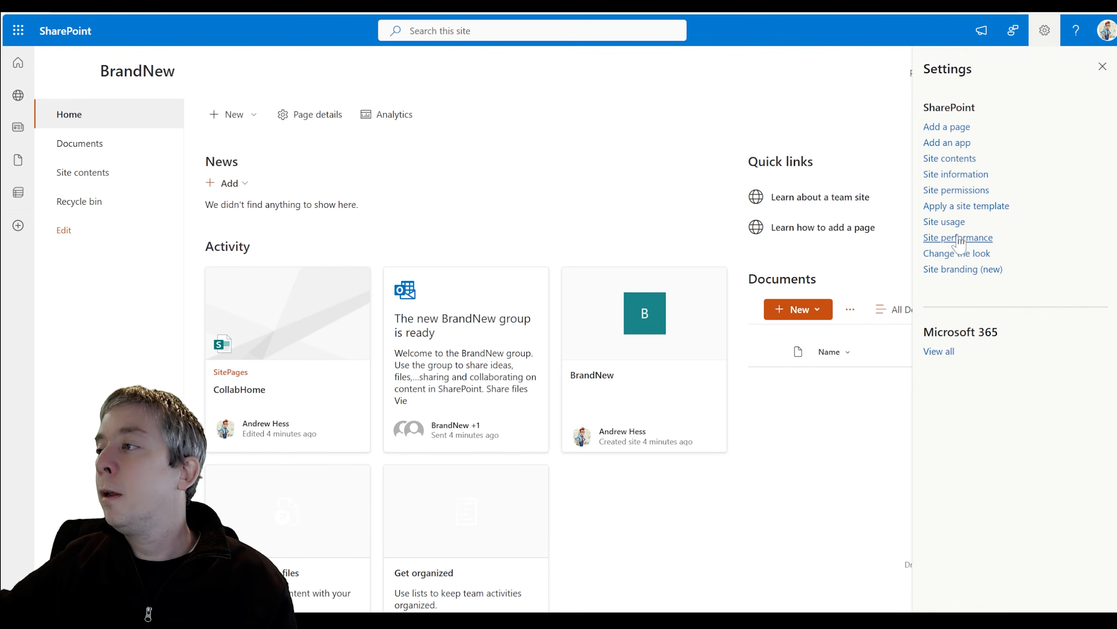
click(954, 255)
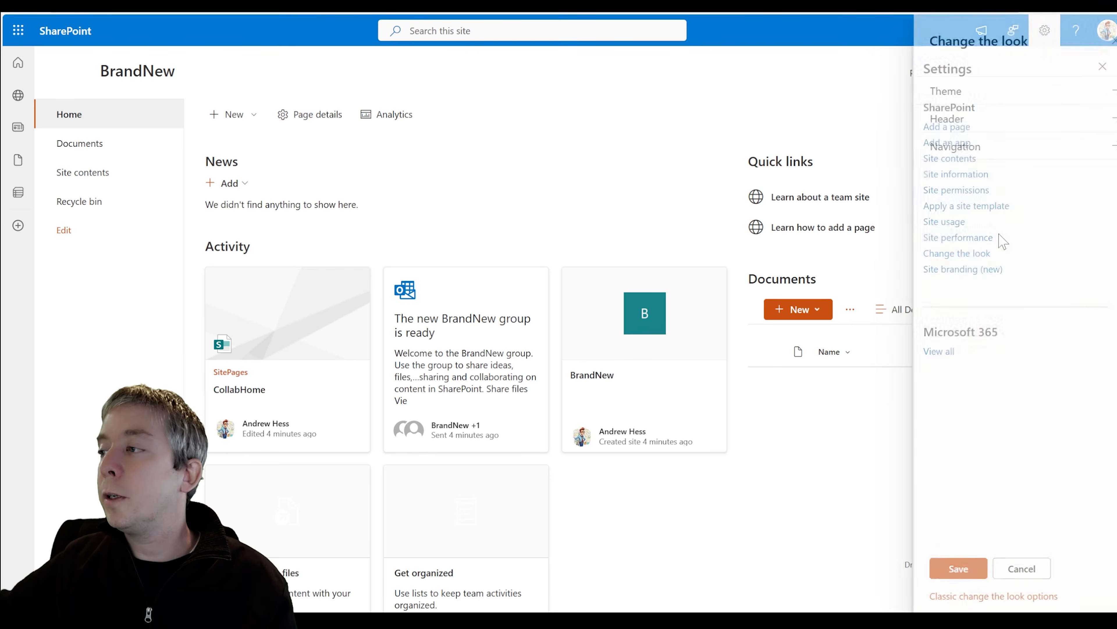
click(948, 118)
click(928, 474)
scroll(936, 436, down, 3)
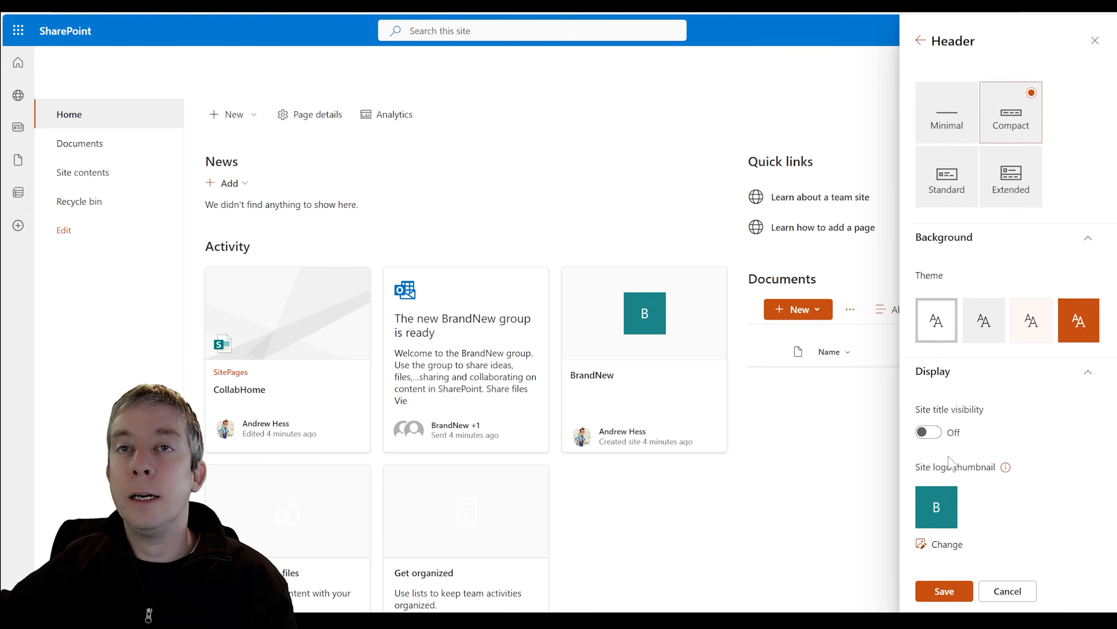
click(941, 593)
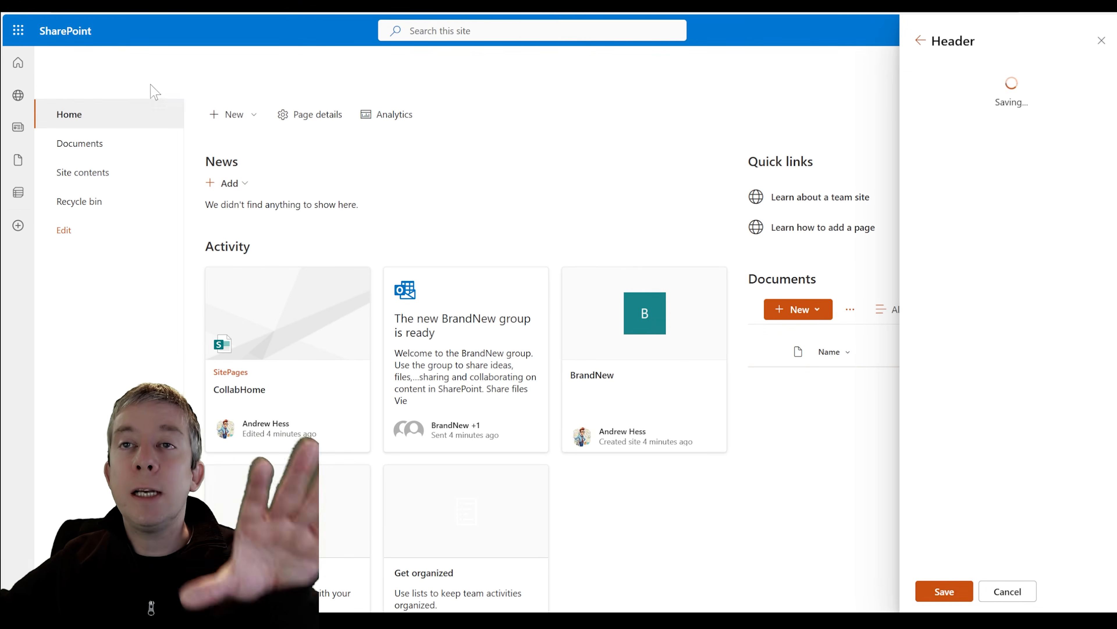
- Set the site header layout to Minimal, save it, and close the header settings
click(950, 253)
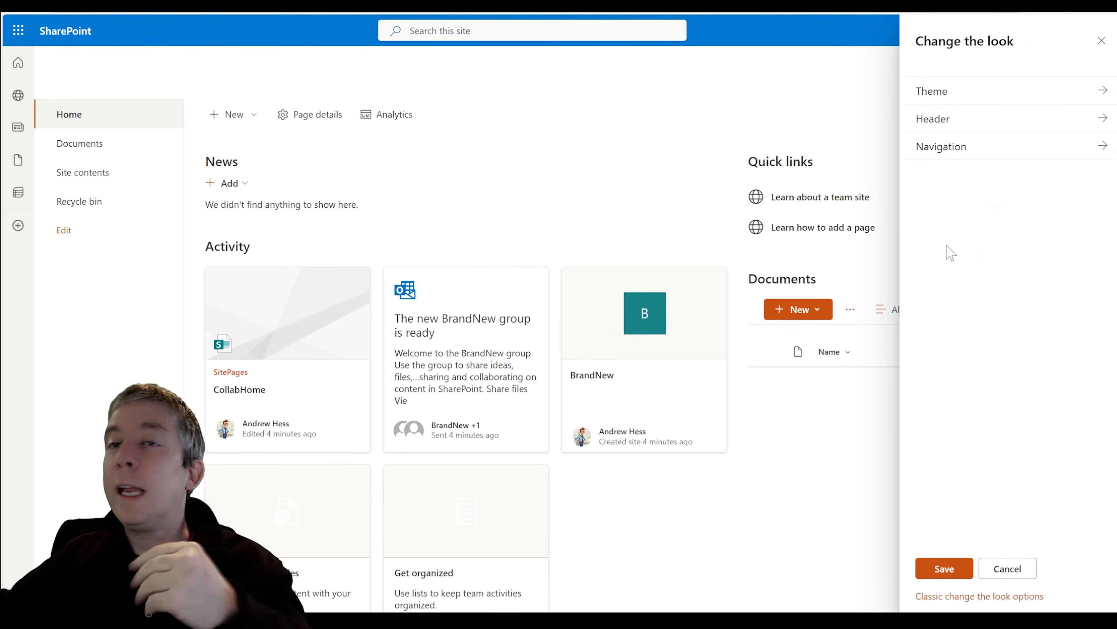
click(941, 118)
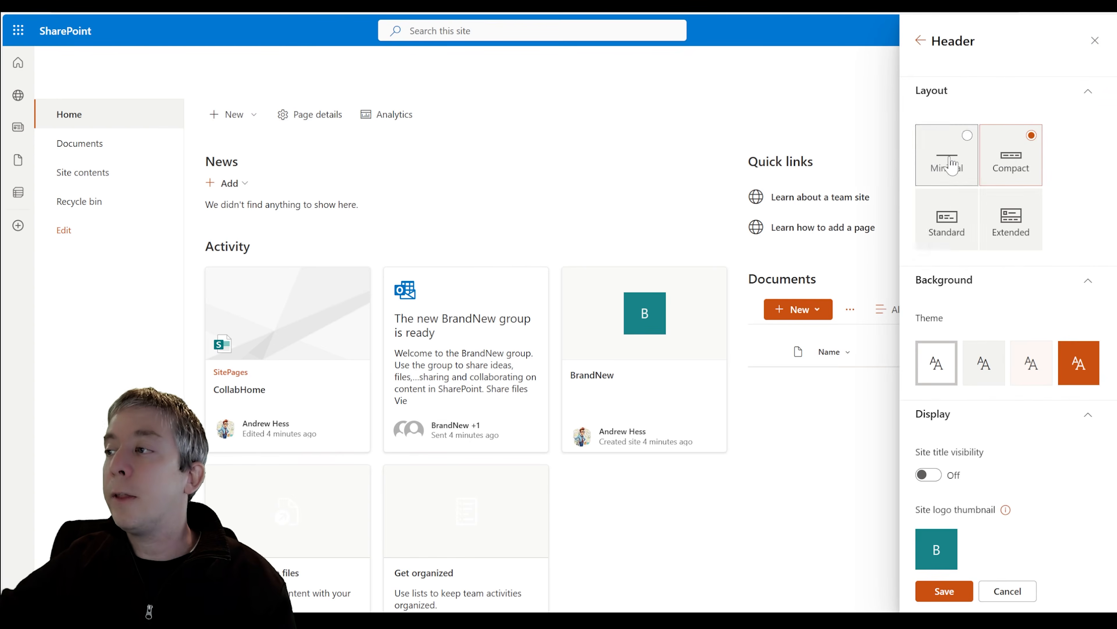
click(946, 163)
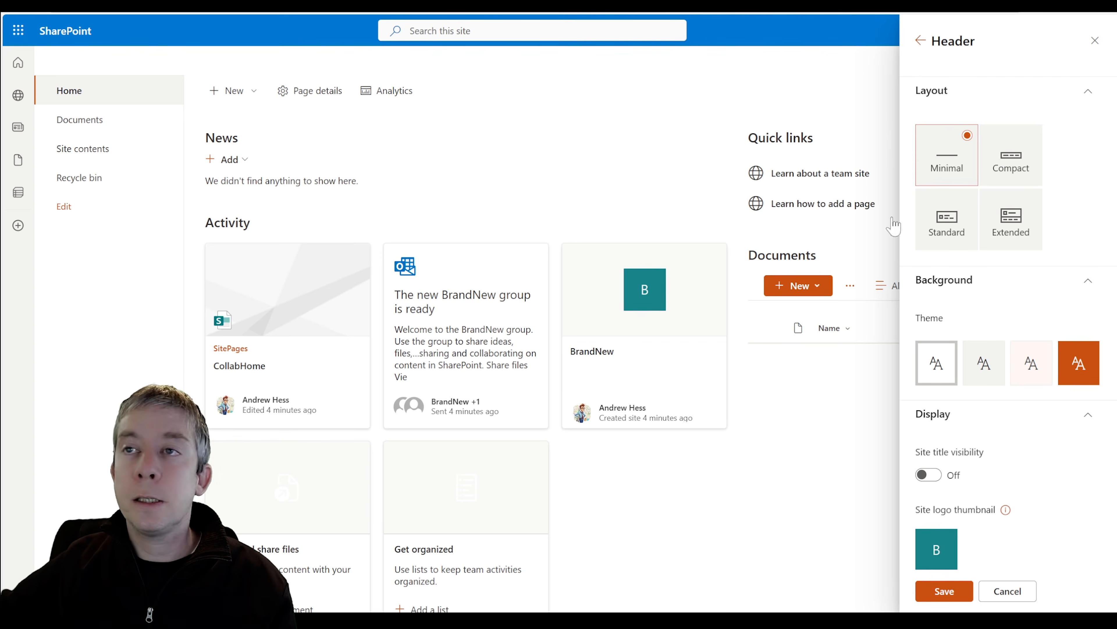
click(938, 590)
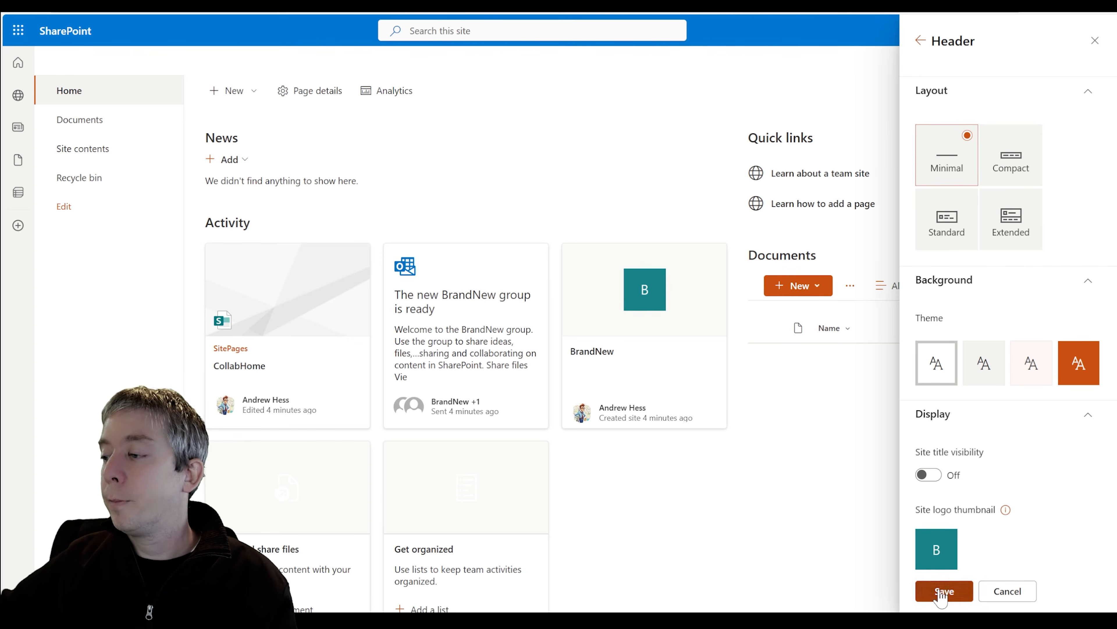
click(1099, 43)
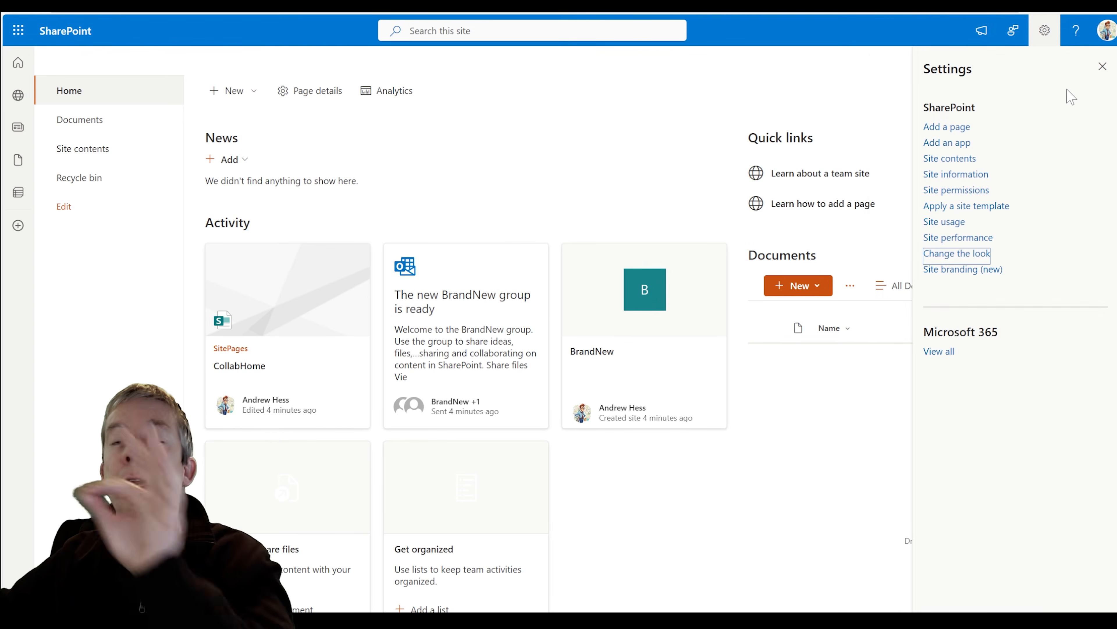
- Close the settings, open the BrandNew home page for editing, and turn off its comments
click(1102, 67)
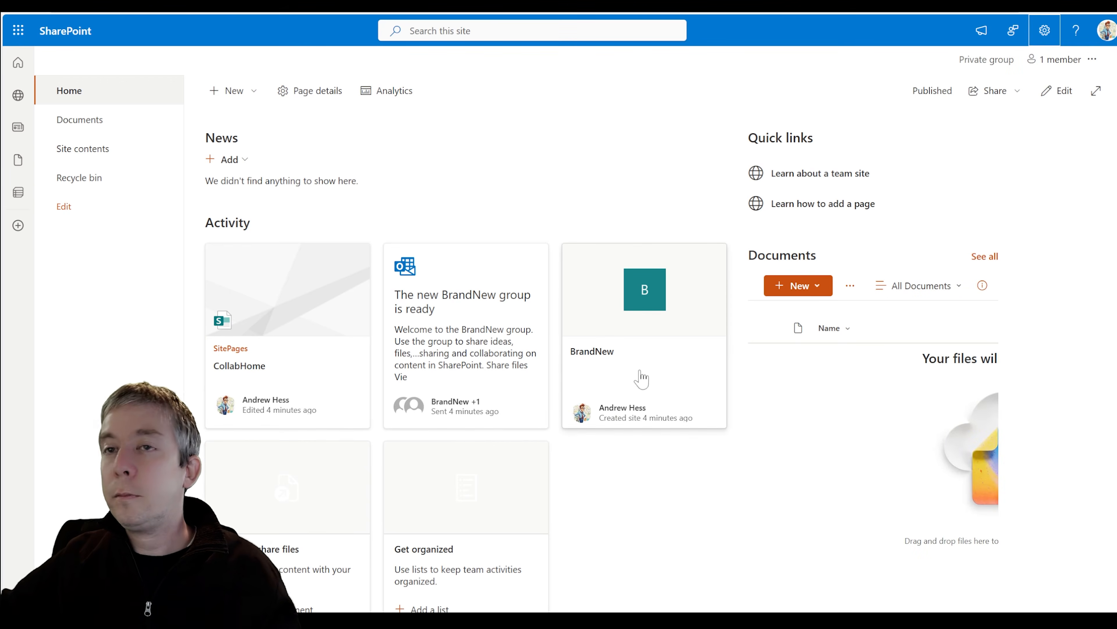
scroll(568, 370, down, 1)
scroll(903, 199, up, 1)
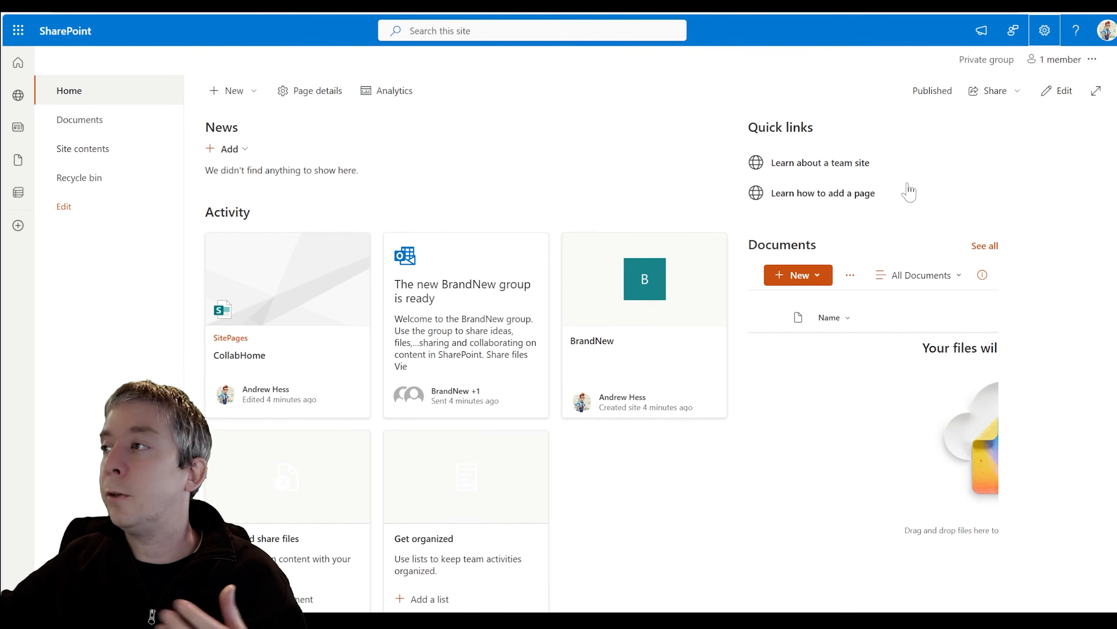
click(1060, 90)
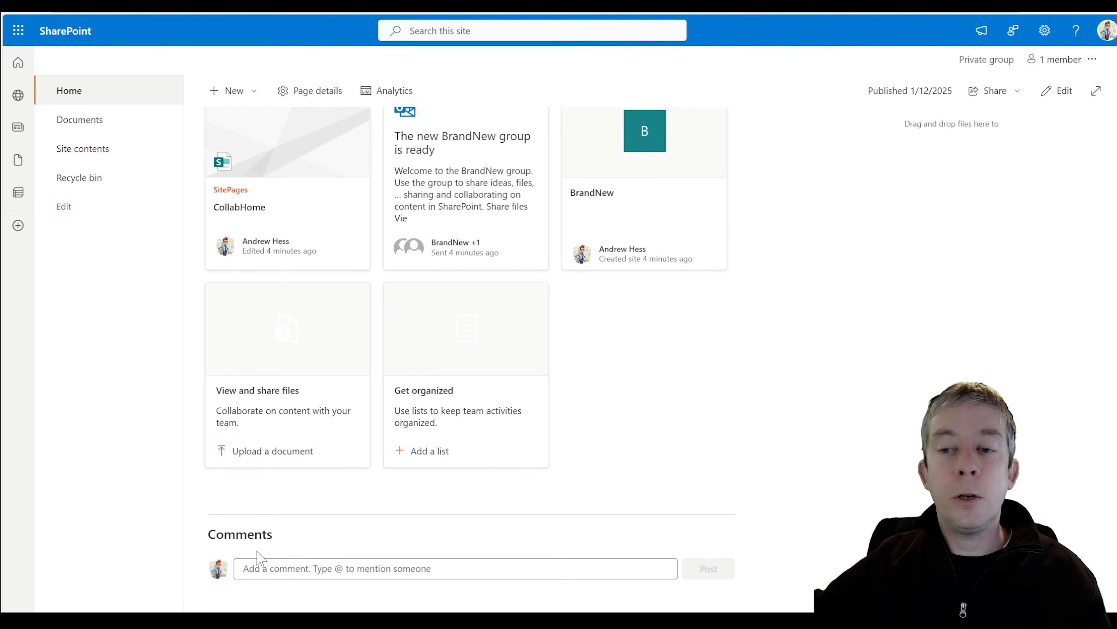
scroll(456, 345, up, 8)
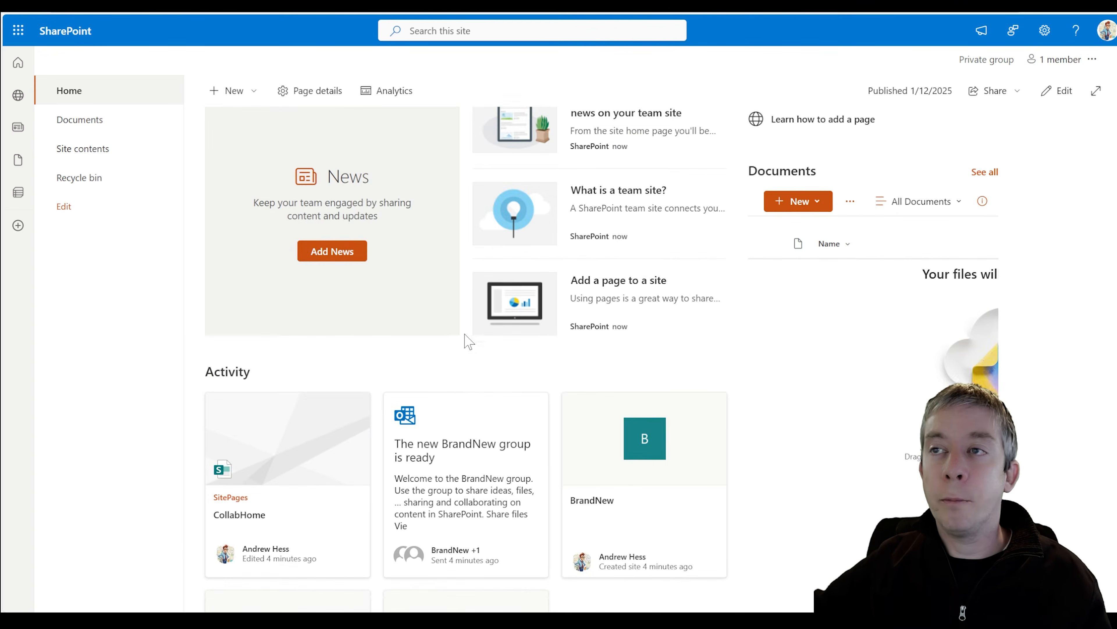
click(1037, 101)
scroll(364, 349, down, 10)
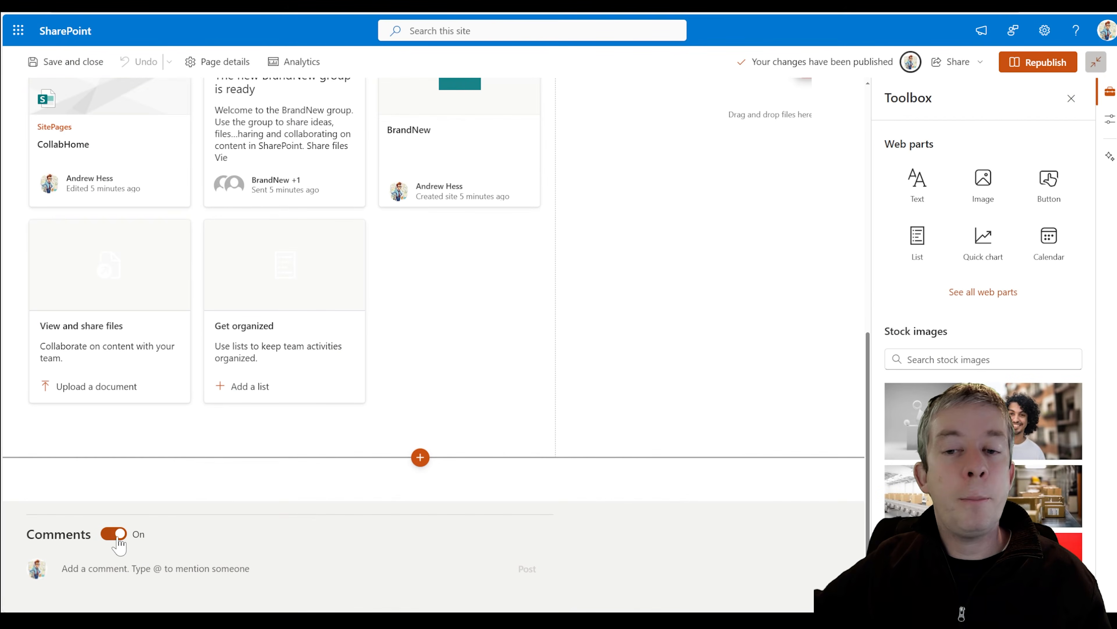
click(115, 534)
scroll(324, 287, up, 5)
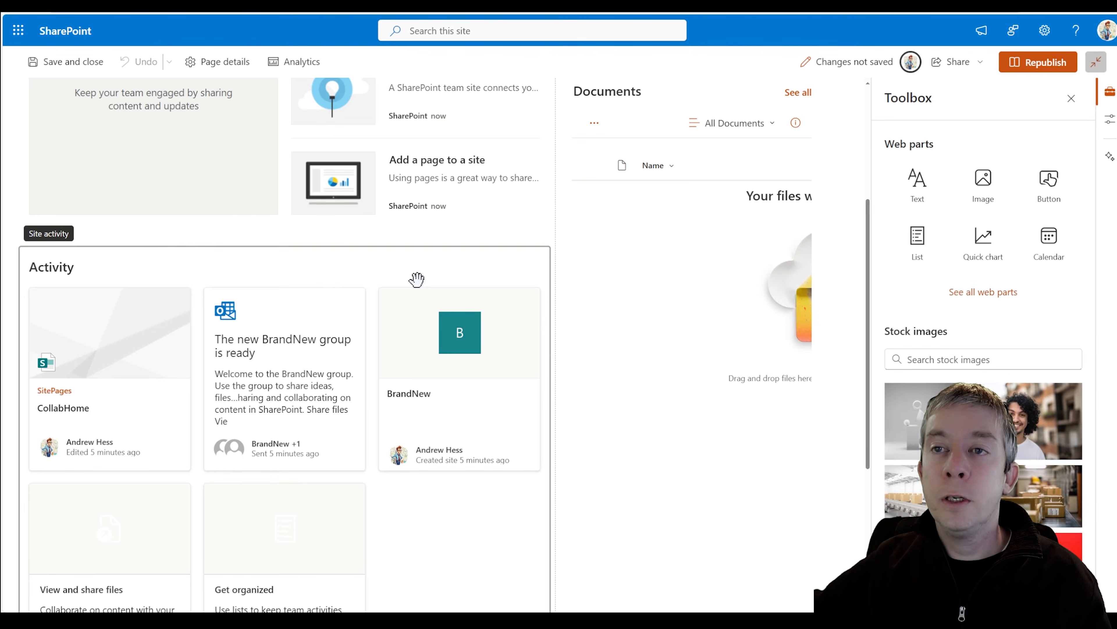
- Delete the Activity, Documents and News web parts from the home page and republish it
click(52, 250)
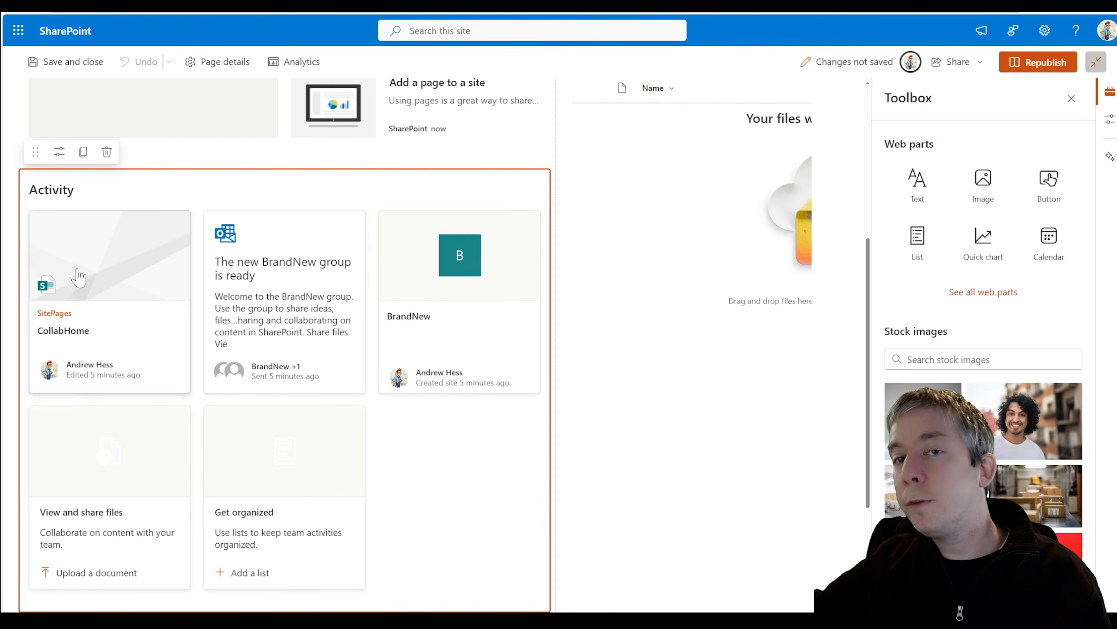
click(107, 149)
scroll(572, 303, up, 4)
click(669, 303)
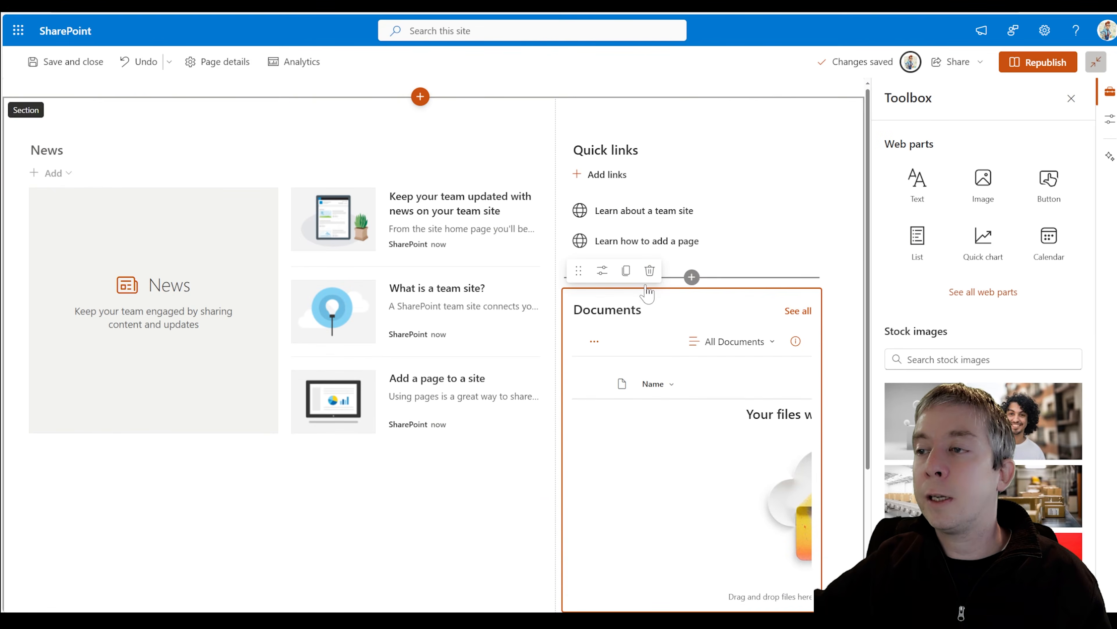
click(650, 270)
click(372, 172)
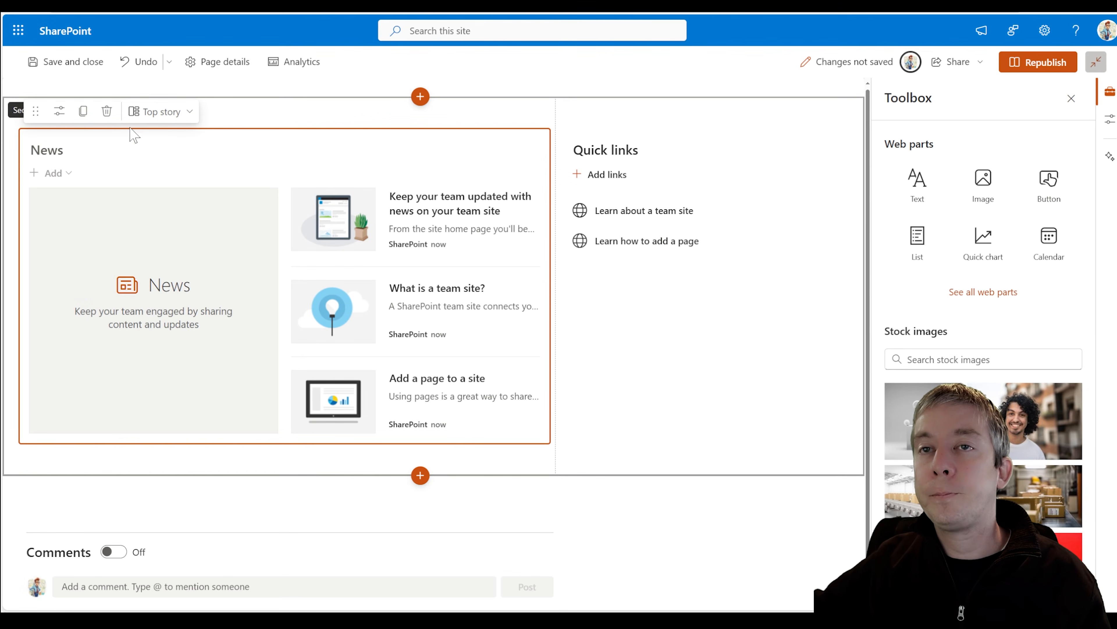
click(106, 112)
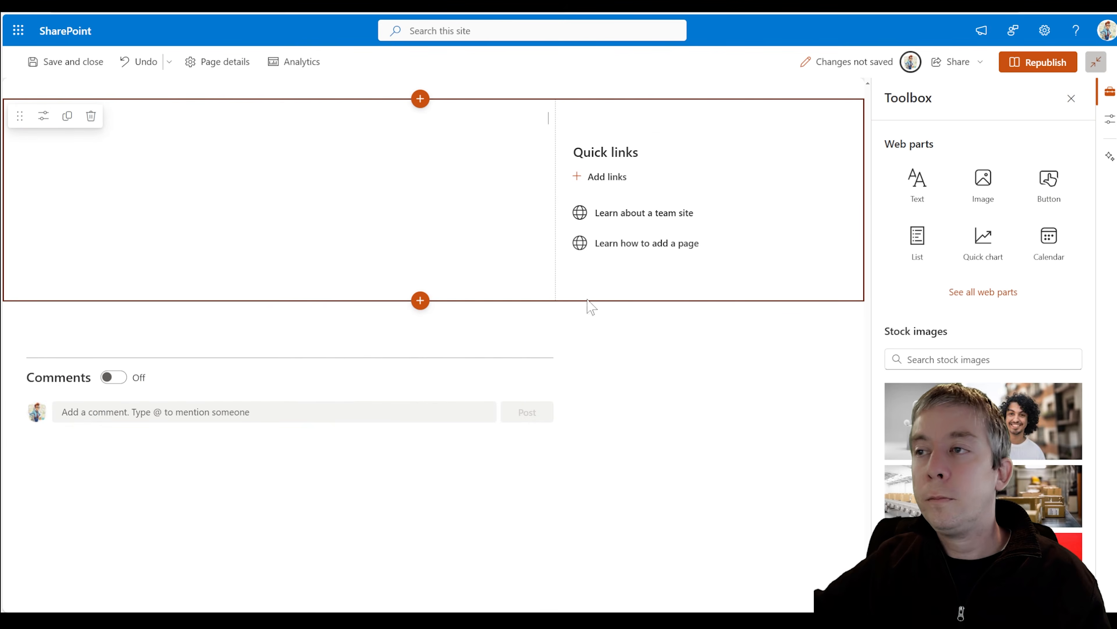
click(1025, 61)
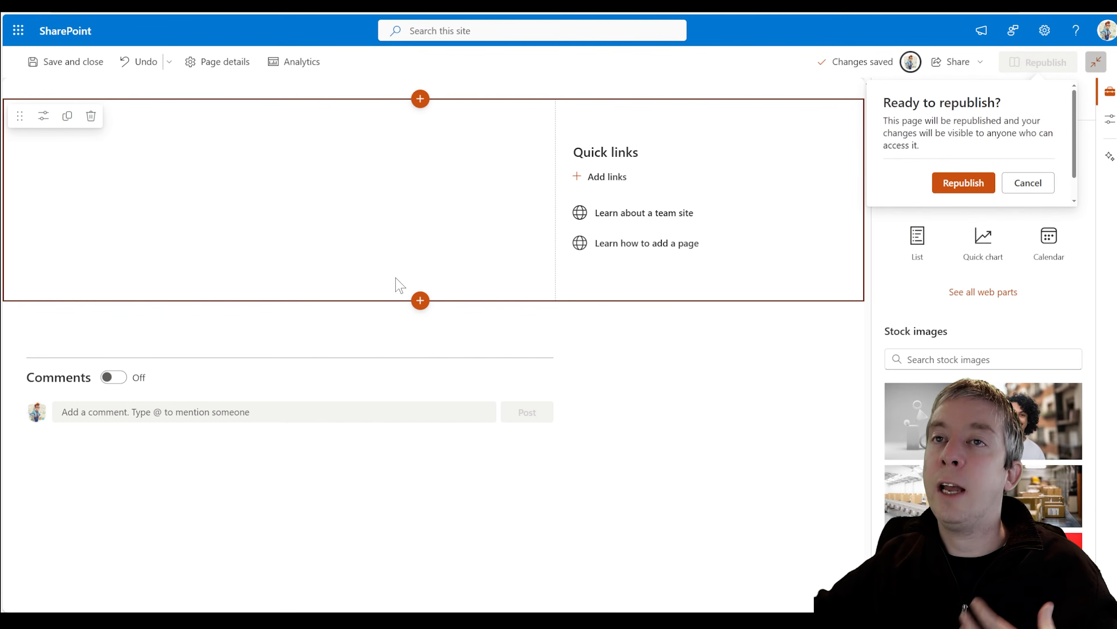
click(964, 182)
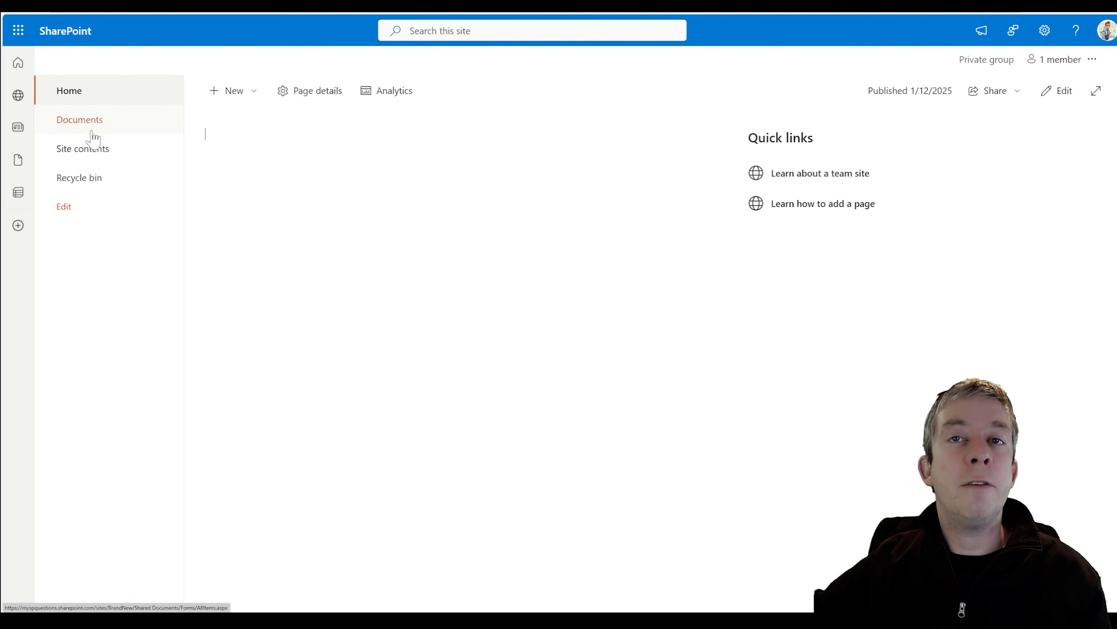
- Turn site navigation visibility off to preview the home page without links, switch it back on, save, and close the settings
click(1045, 30)
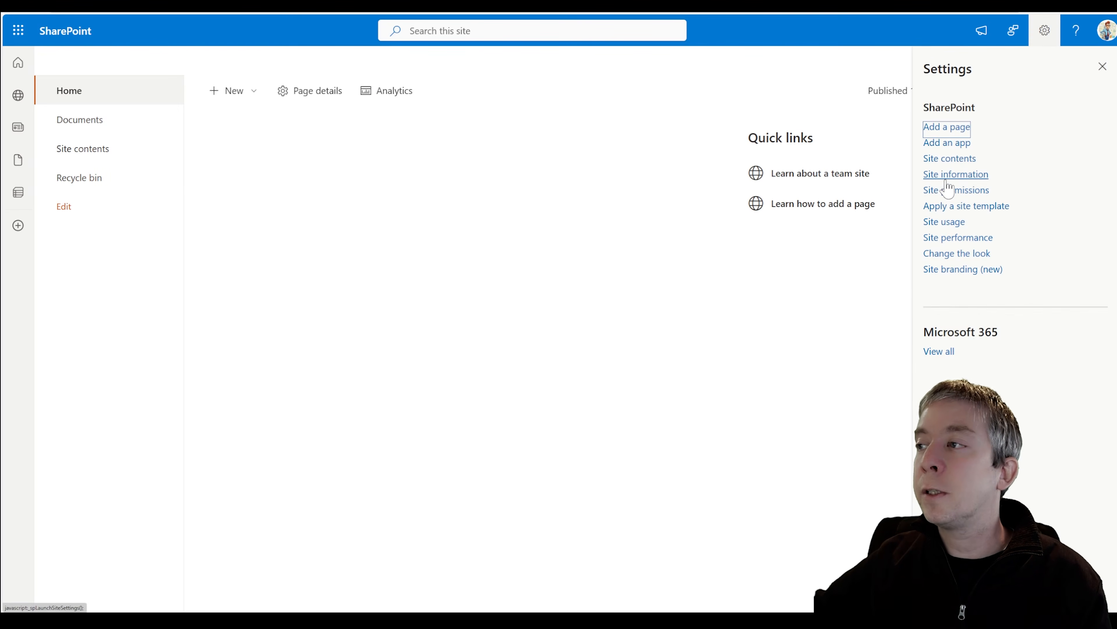
click(939, 254)
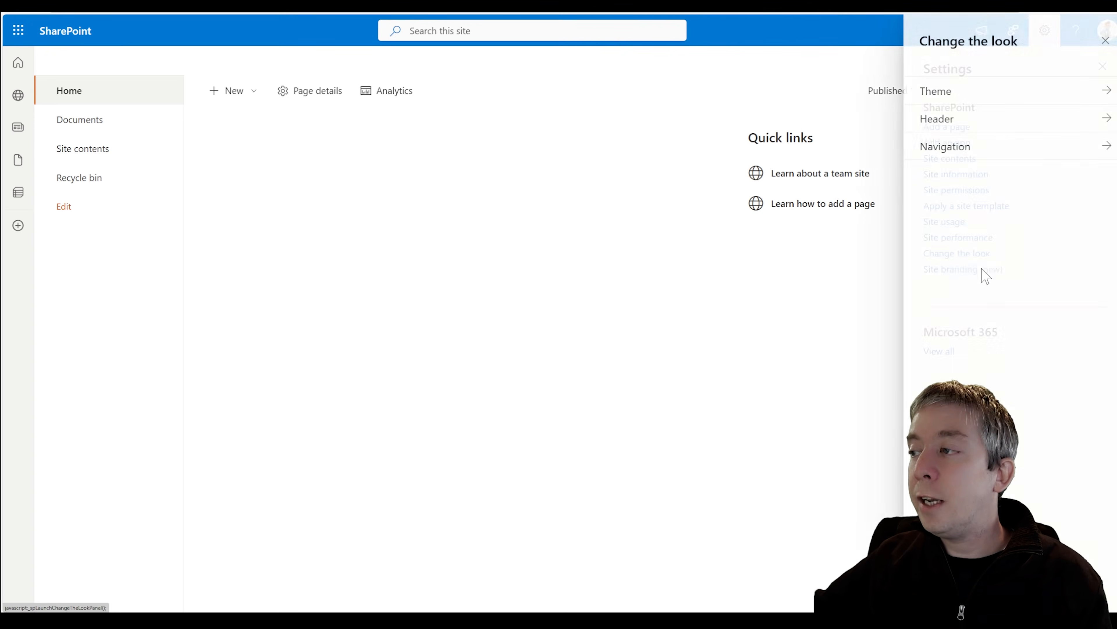
click(949, 150)
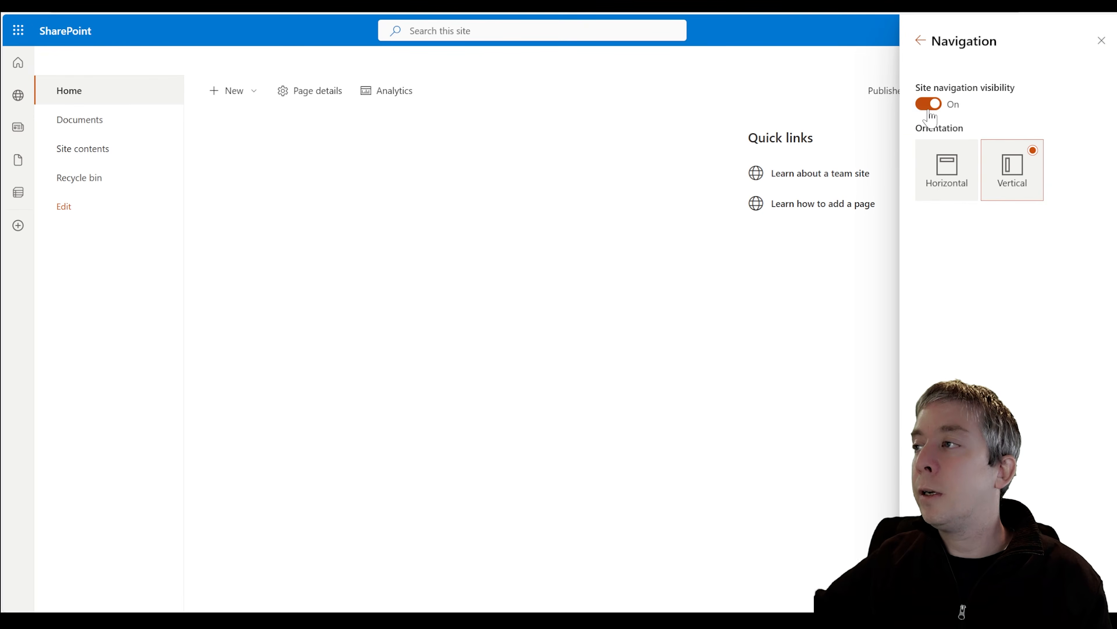
click(930, 107)
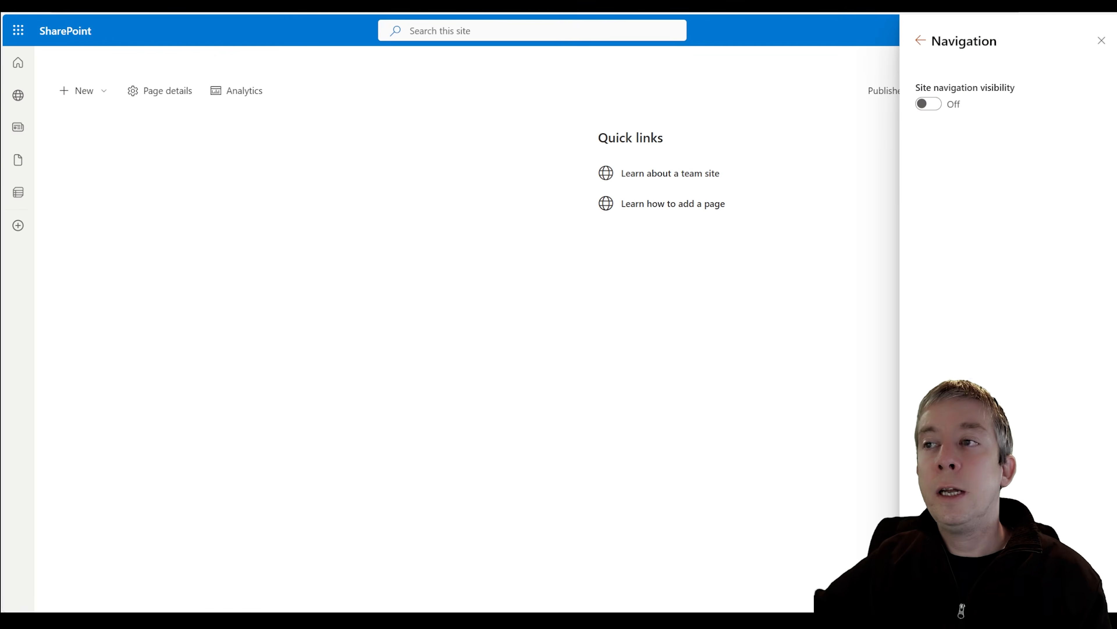
click(927, 105)
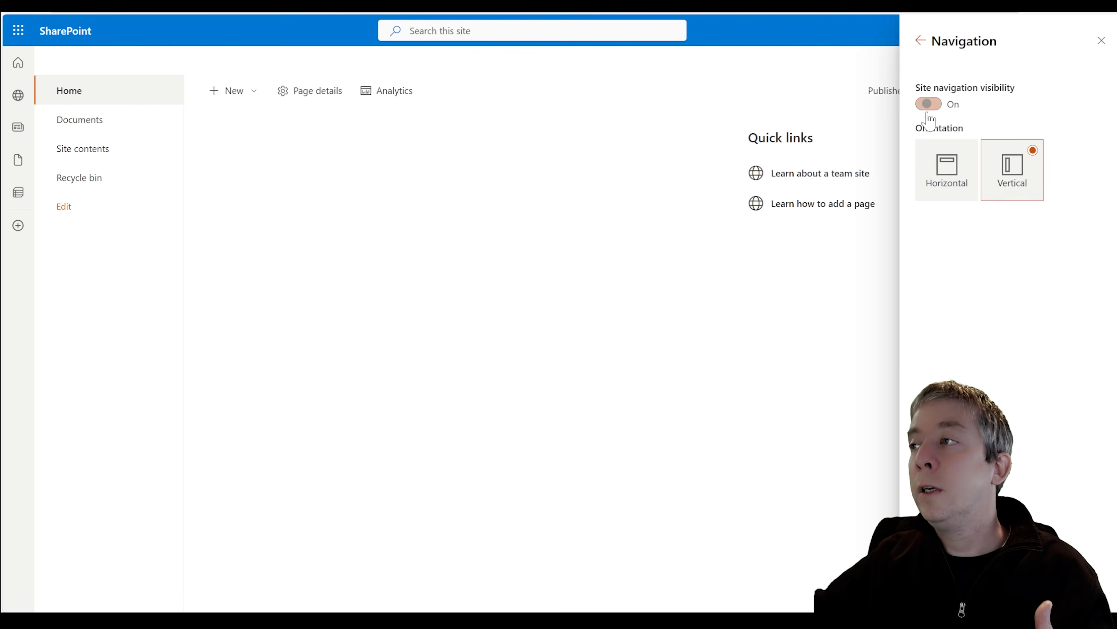
click(941, 592)
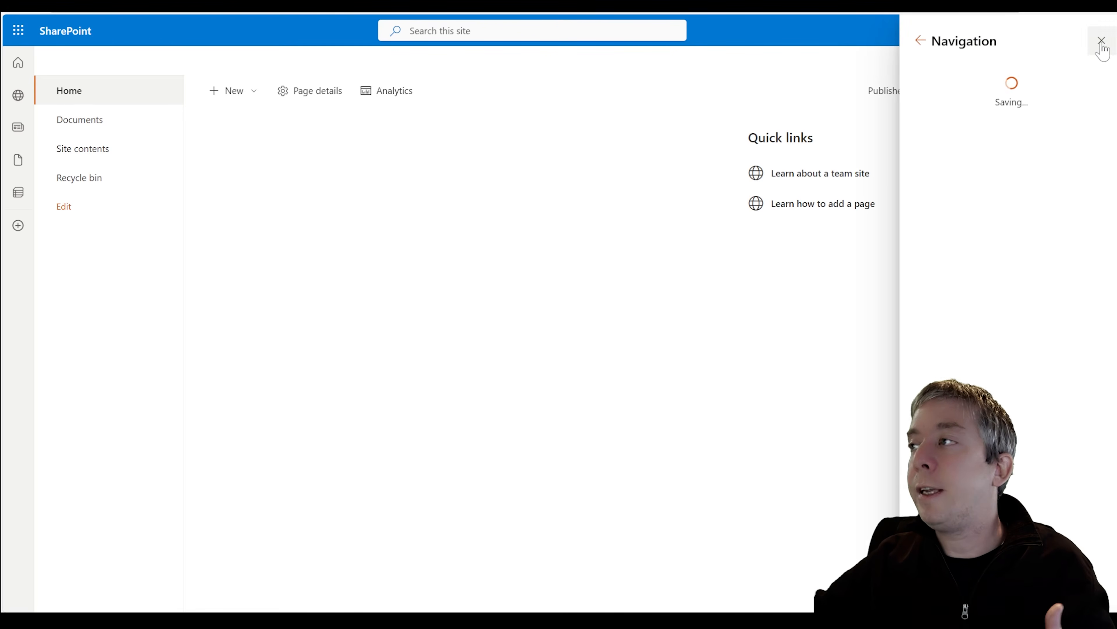
click(1102, 42)
click(1102, 66)
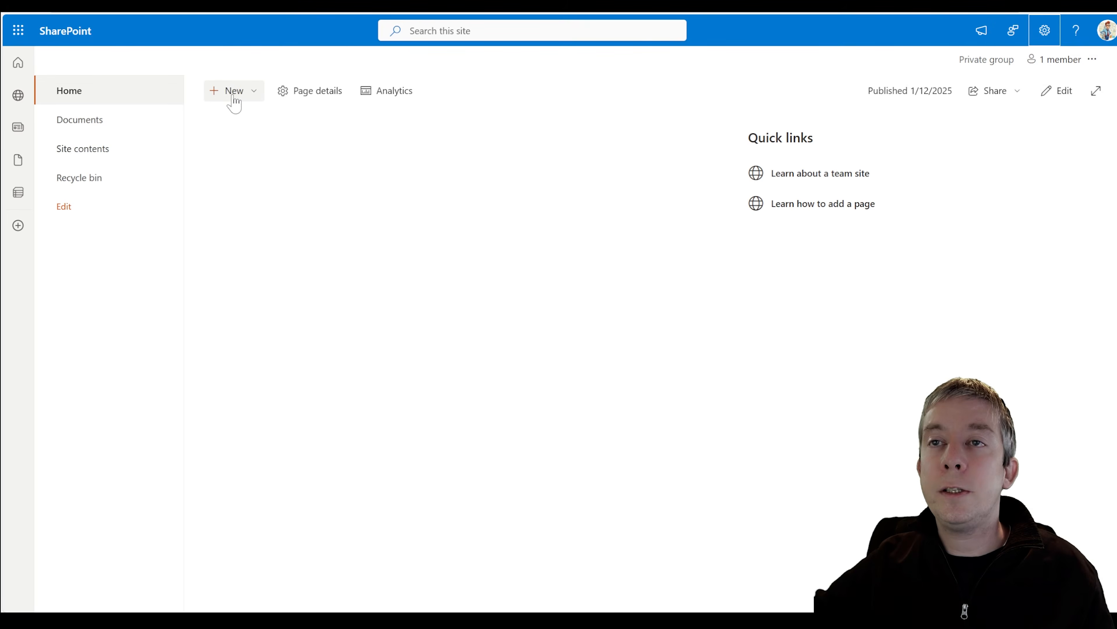
- Edit the home page and insert a three-column section above the existing section
click(1056, 90)
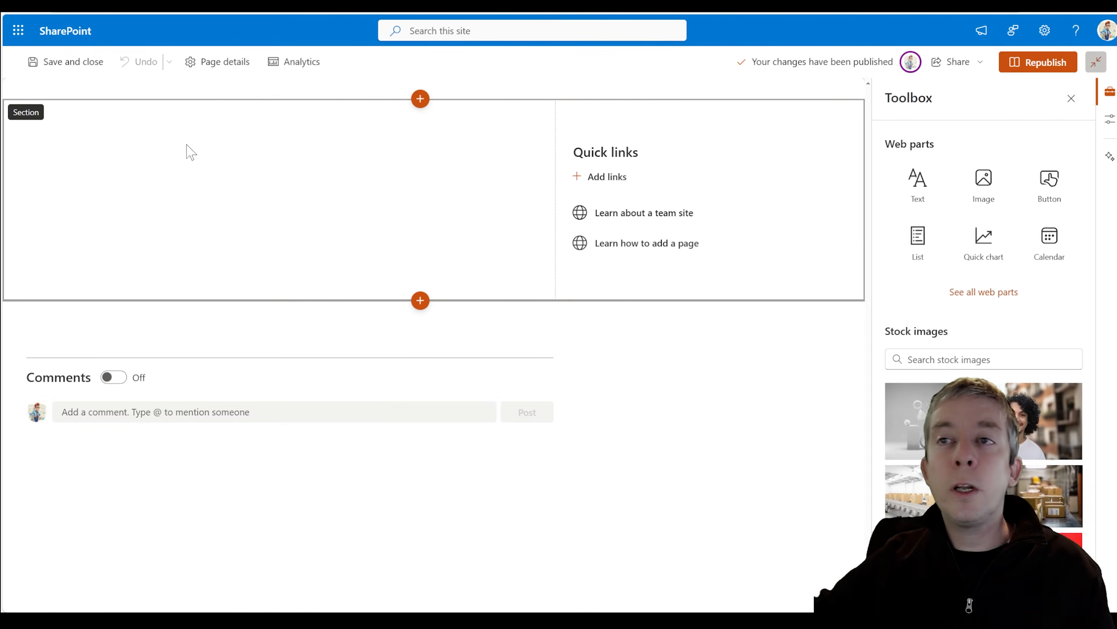
click(420, 101)
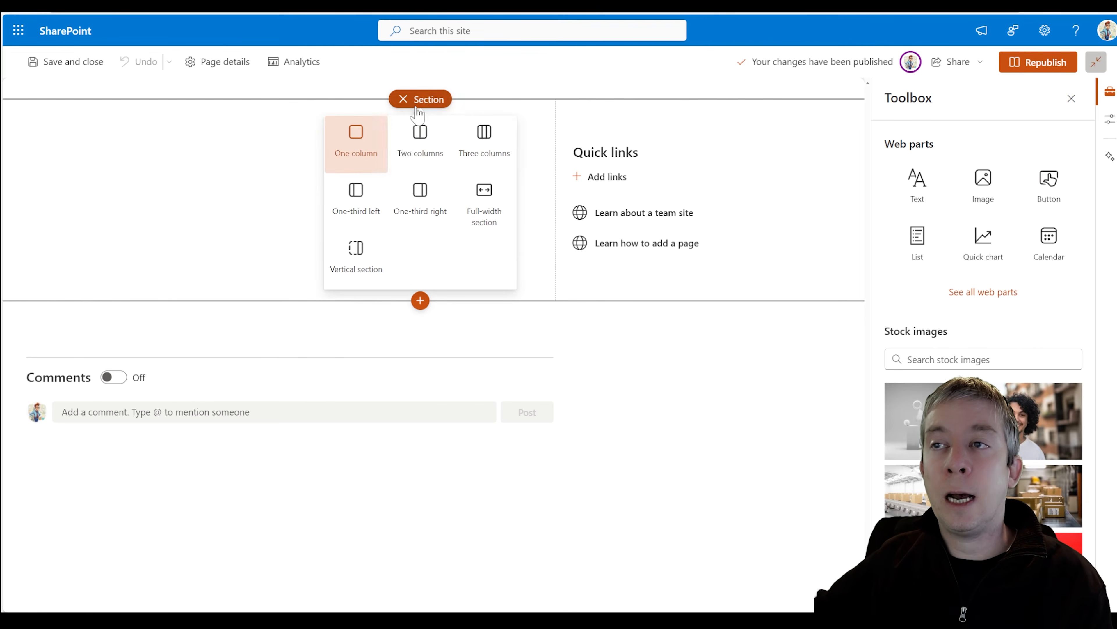
click(475, 152)
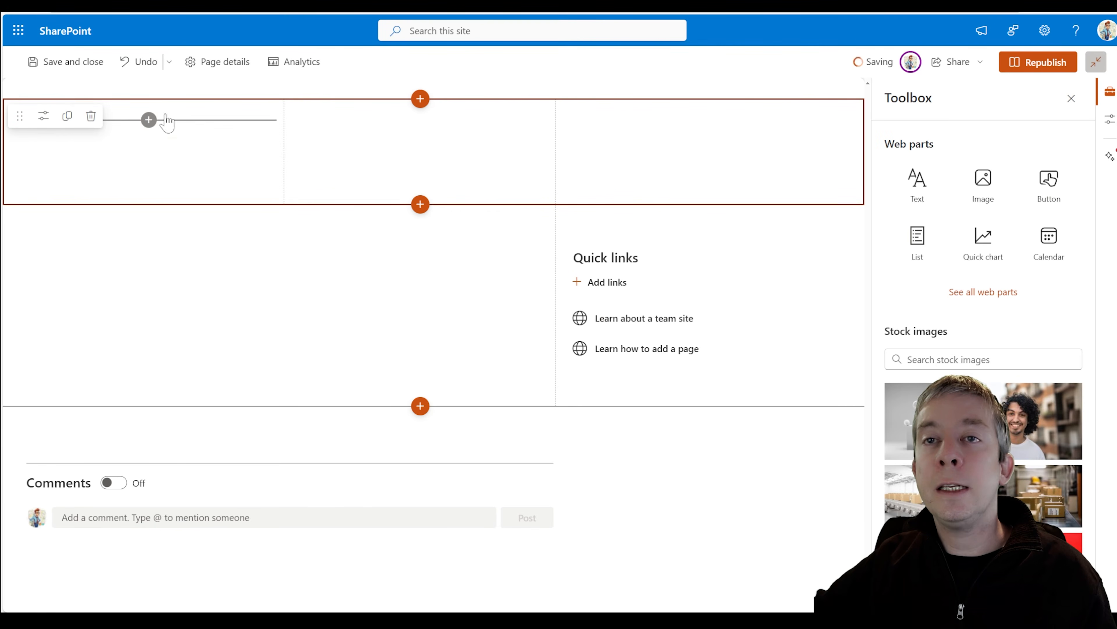
- Add Button web parts to the new section's first and second columns and a Call to action web part to the third
click(148, 119)
text(butt)
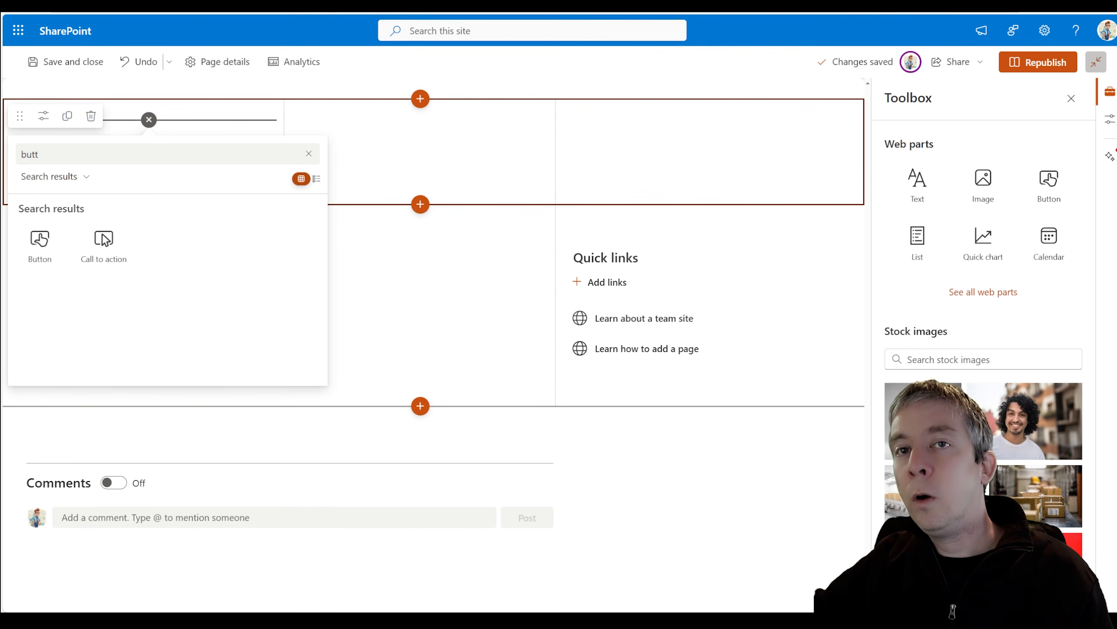
click(51, 246)
click(420, 119)
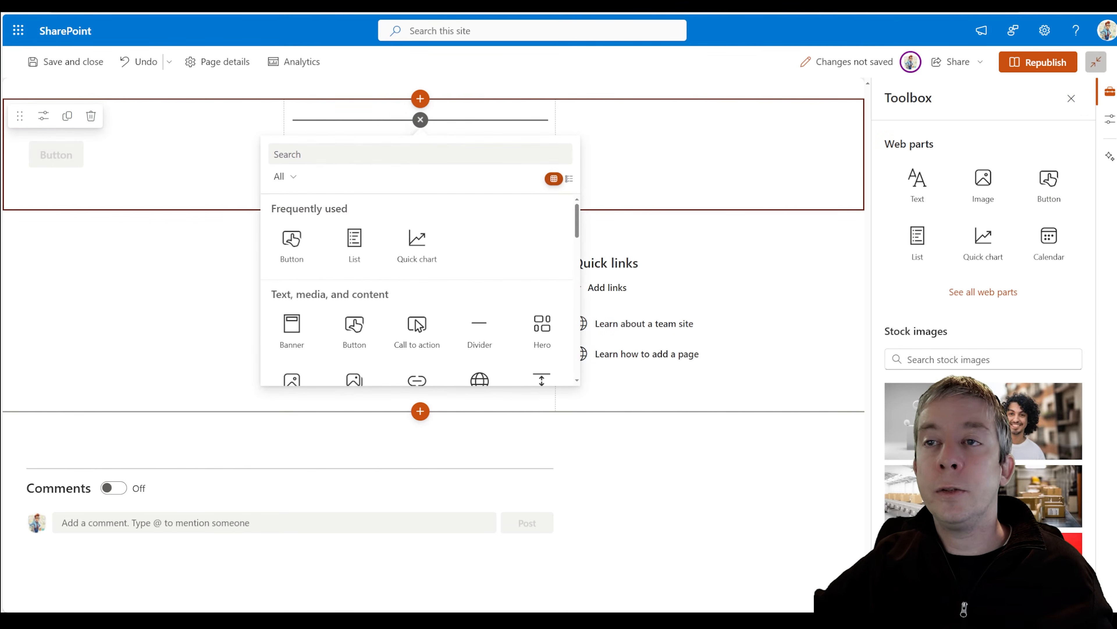
text(butt)
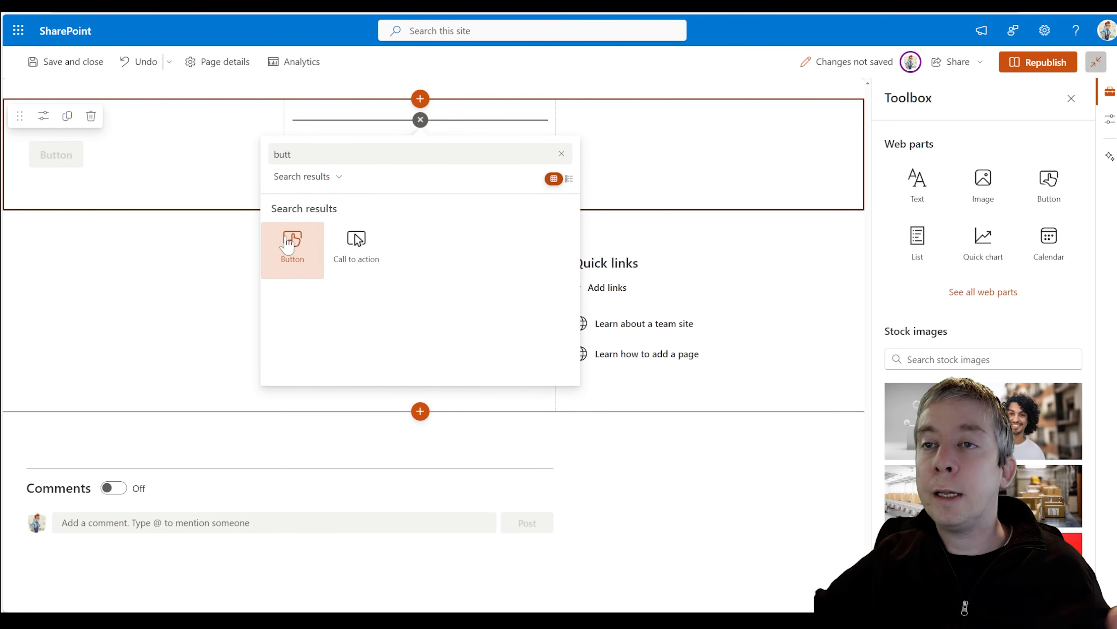
click(291, 239)
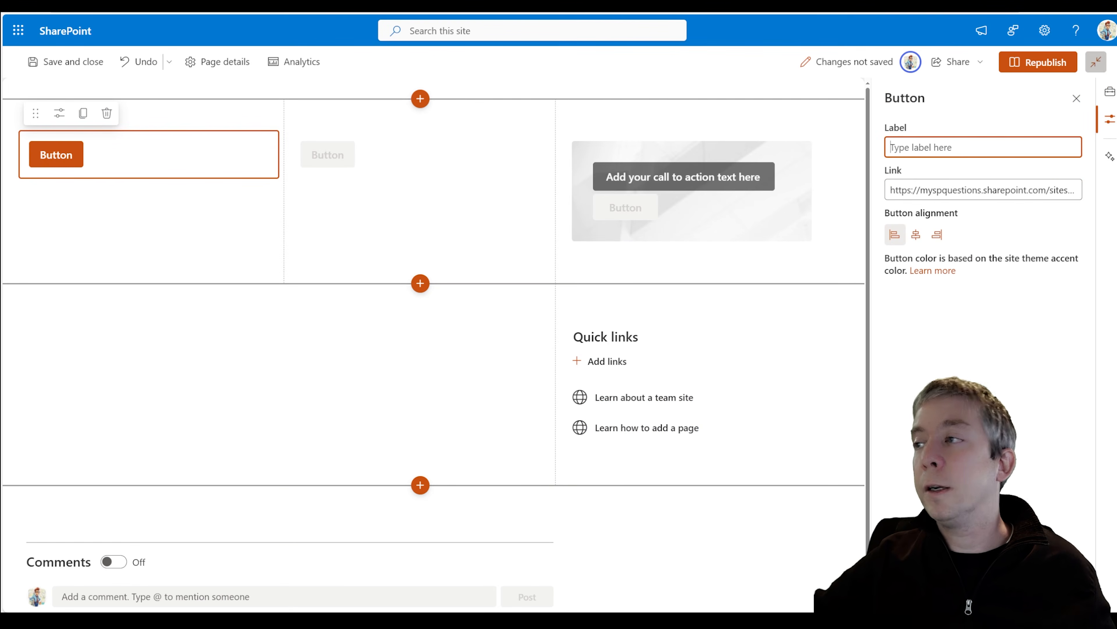
- Label the first column's button Documents, with its link to the site's Documents library, and republish the page
text(Documents)
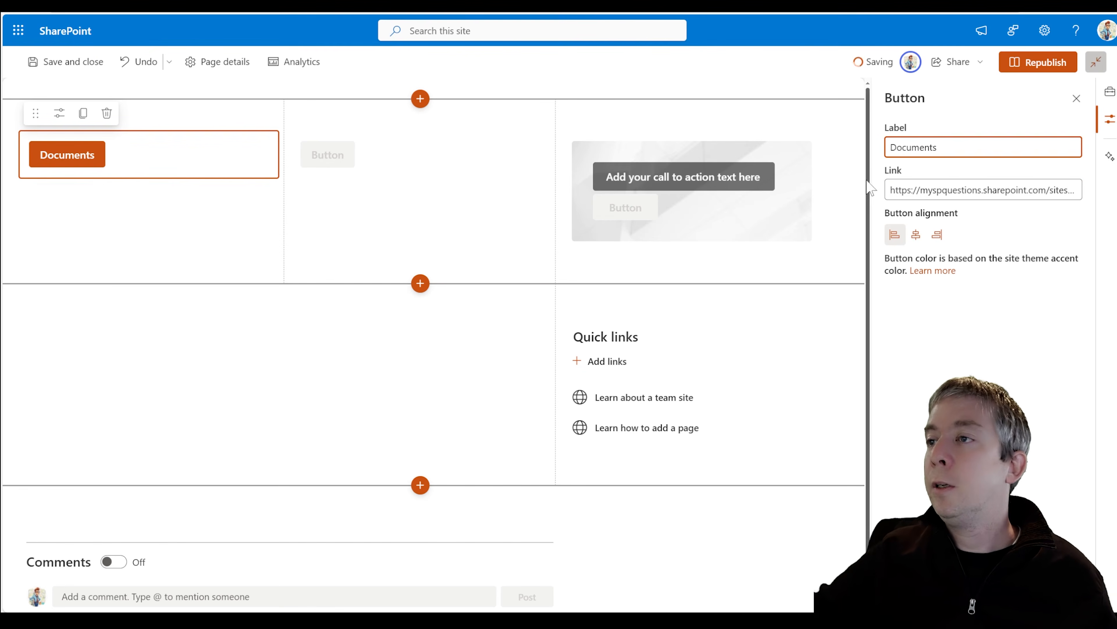
click(366, 154)
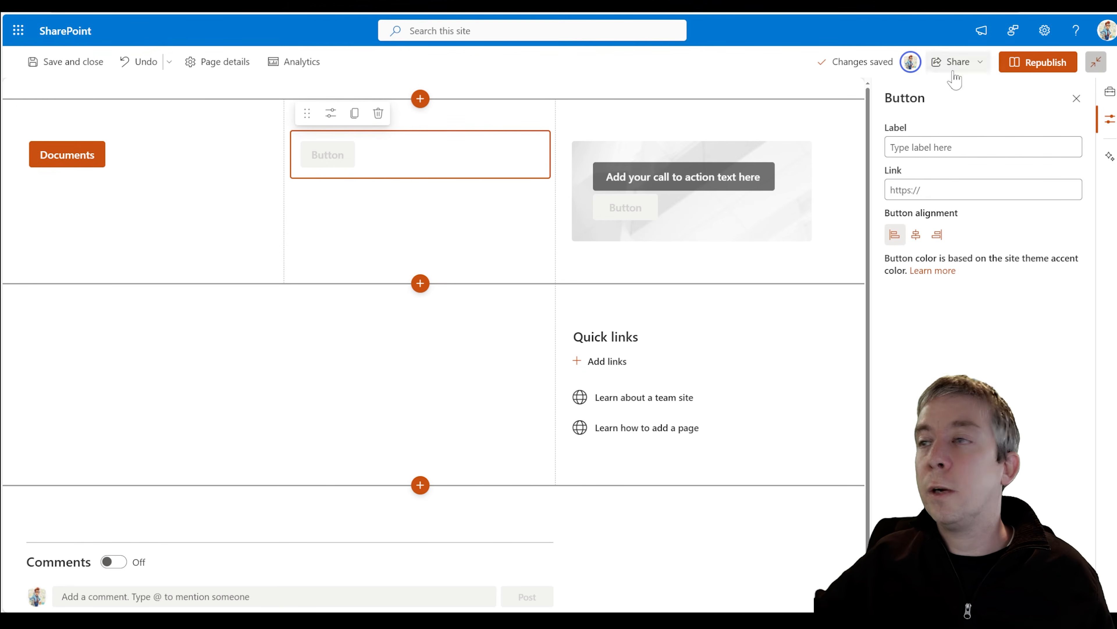
click(1034, 62)
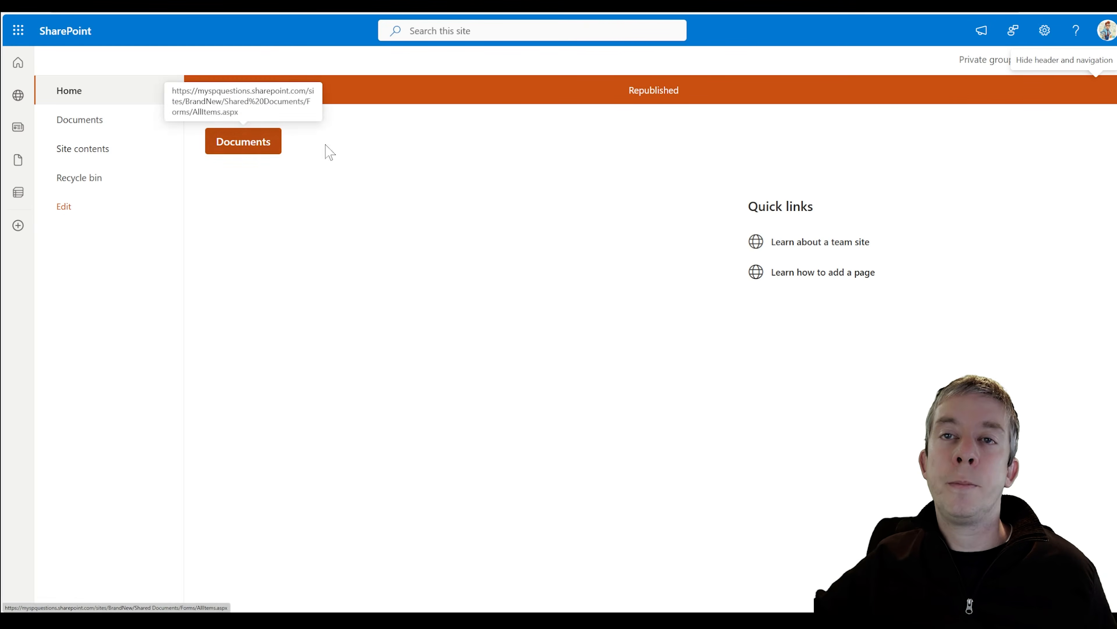
- Turn off and save site navigation visibility, then open the Documents library through the home page's Documents button
click(1045, 31)
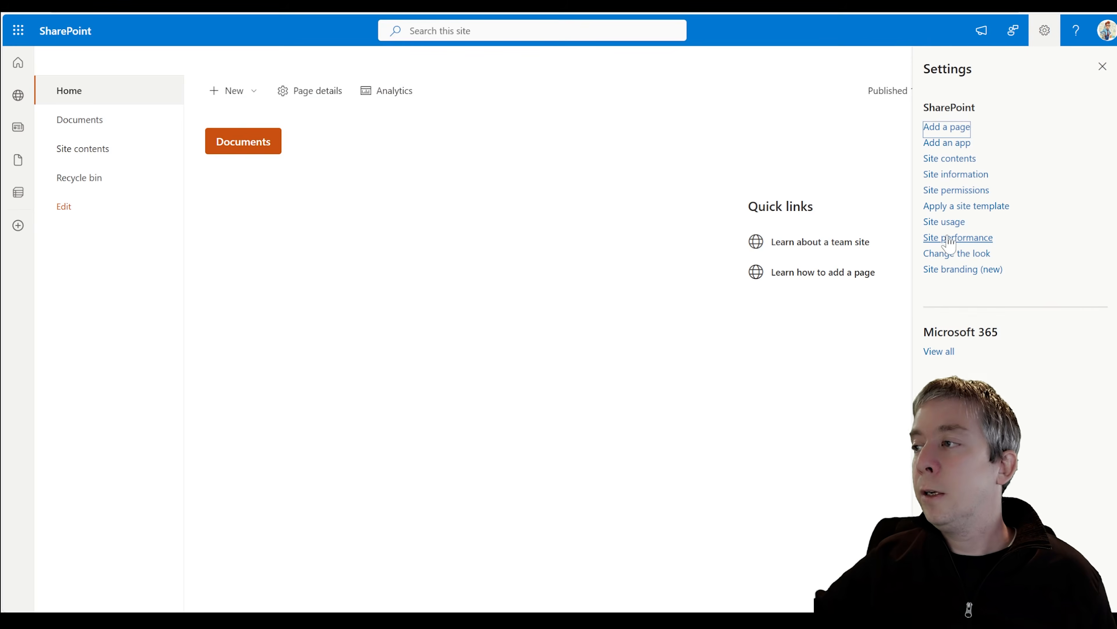
click(942, 258)
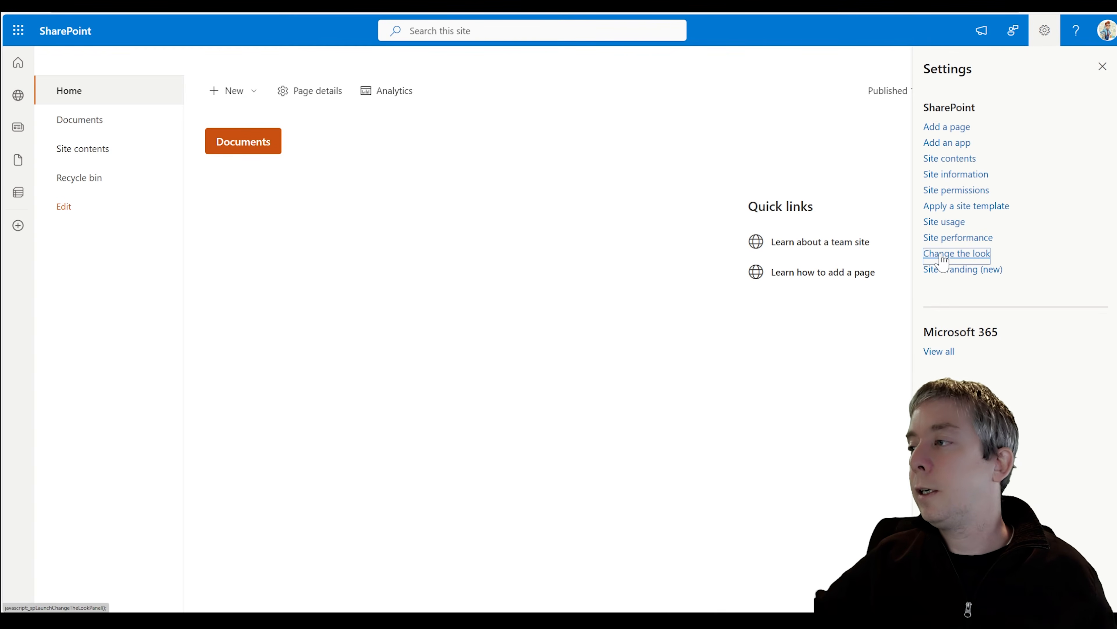
click(950, 147)
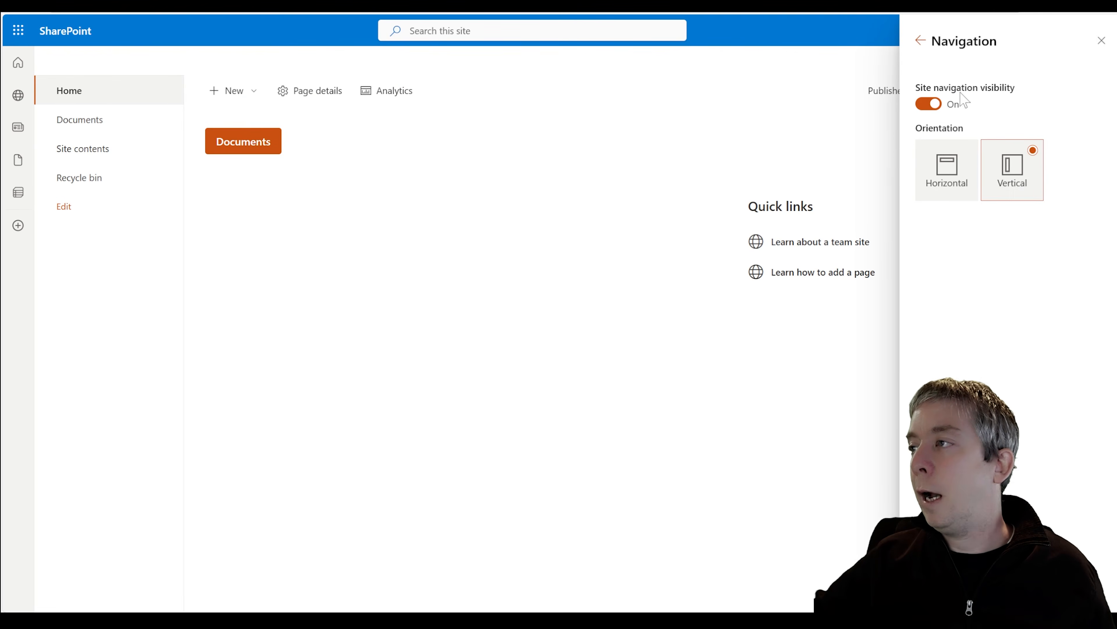
click(932, 104)
click(941, 591)
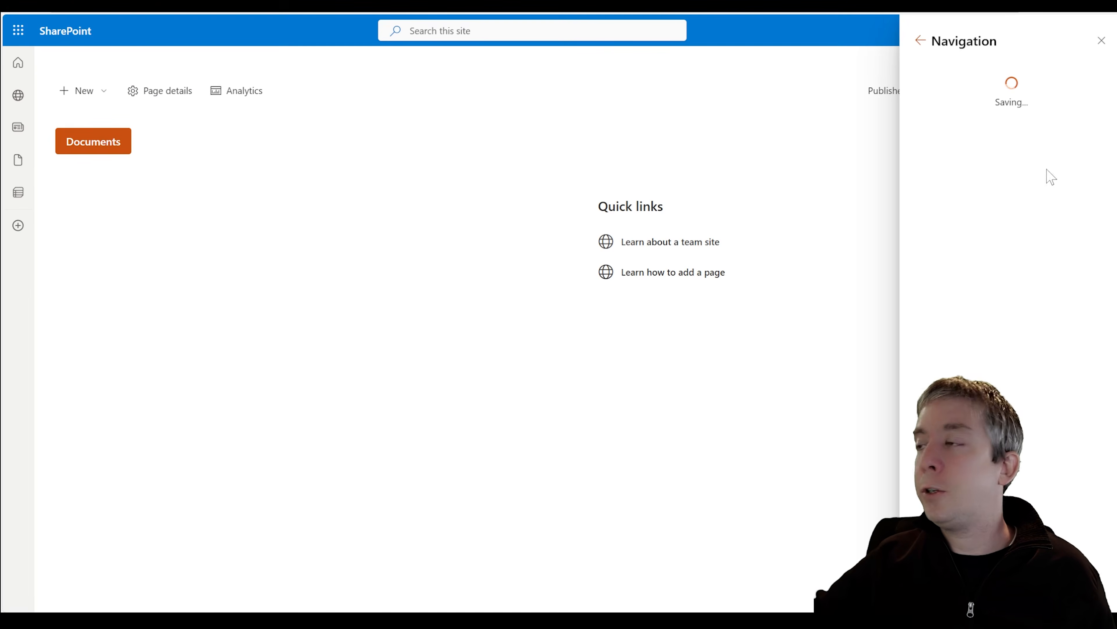
click(1101, 42)
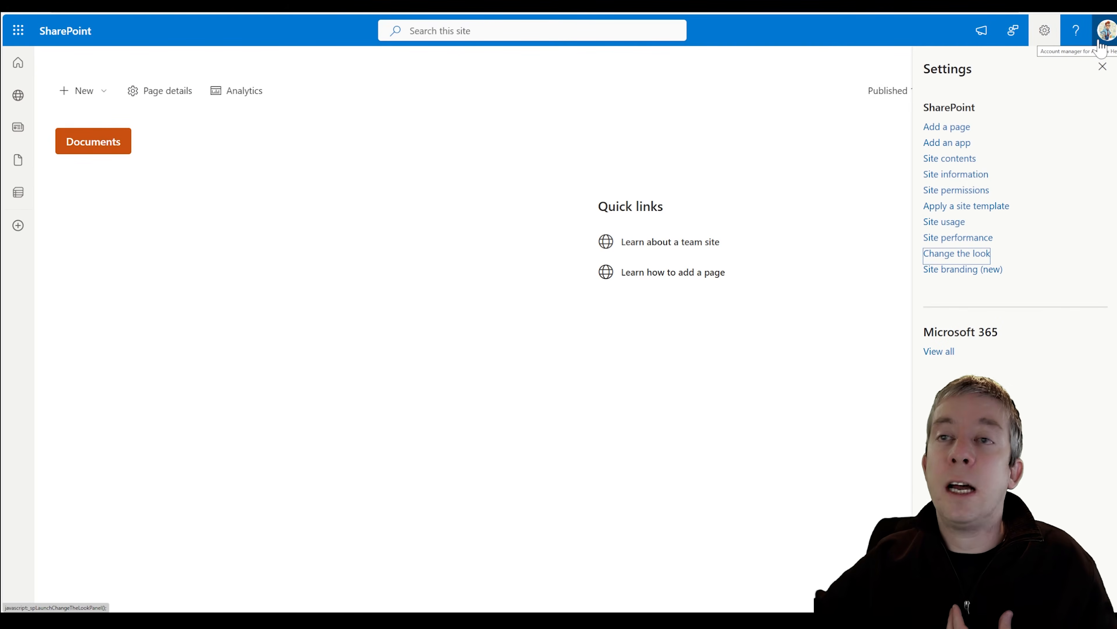
click(1103, 67)
click(87, 148)
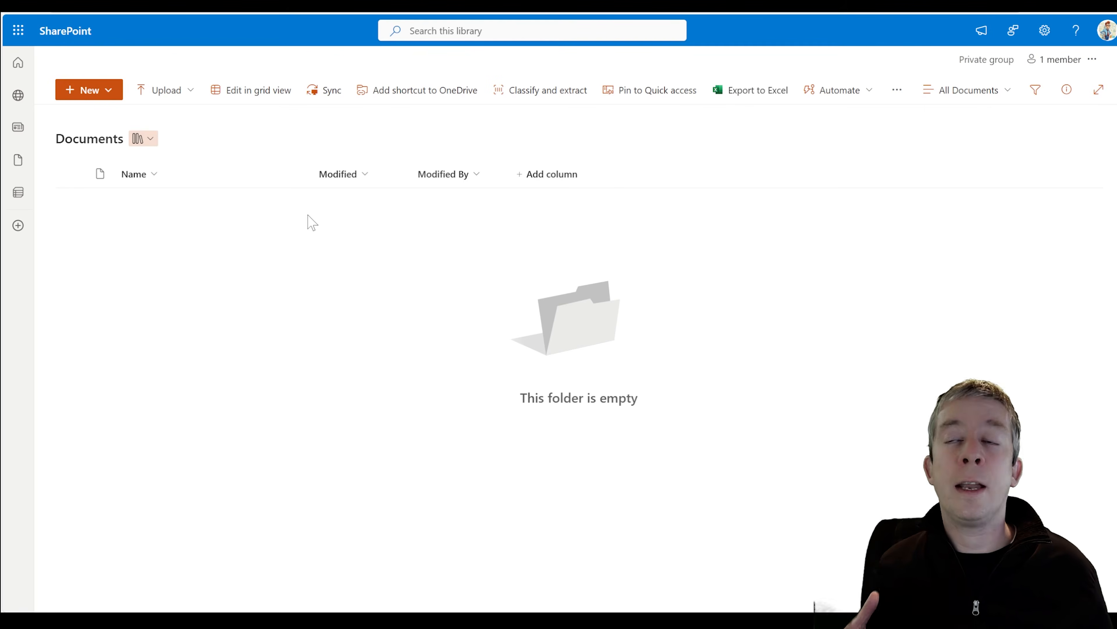
- Return to the home page, check its Following option, and save a taller header layout for the site
click(13, 10)
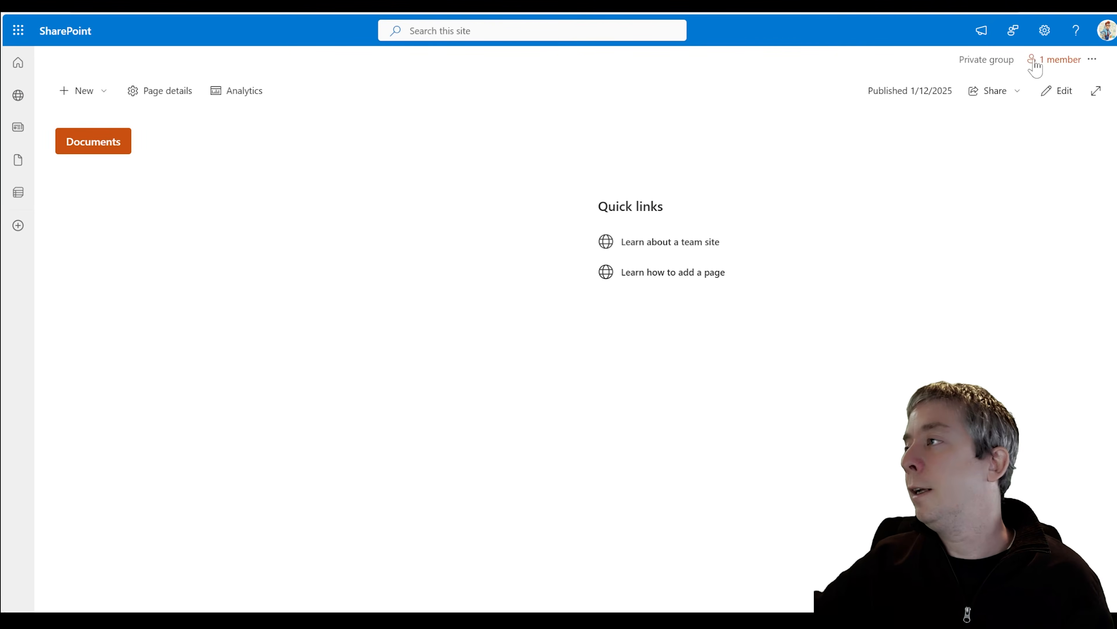
click(1092, 61)
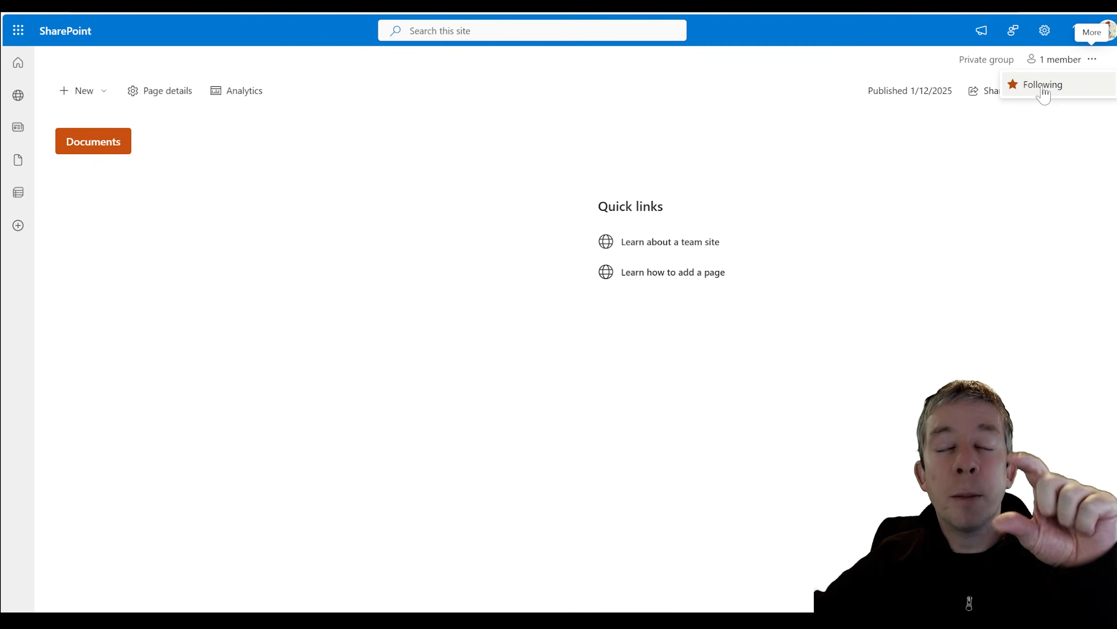
click(1046, 32)
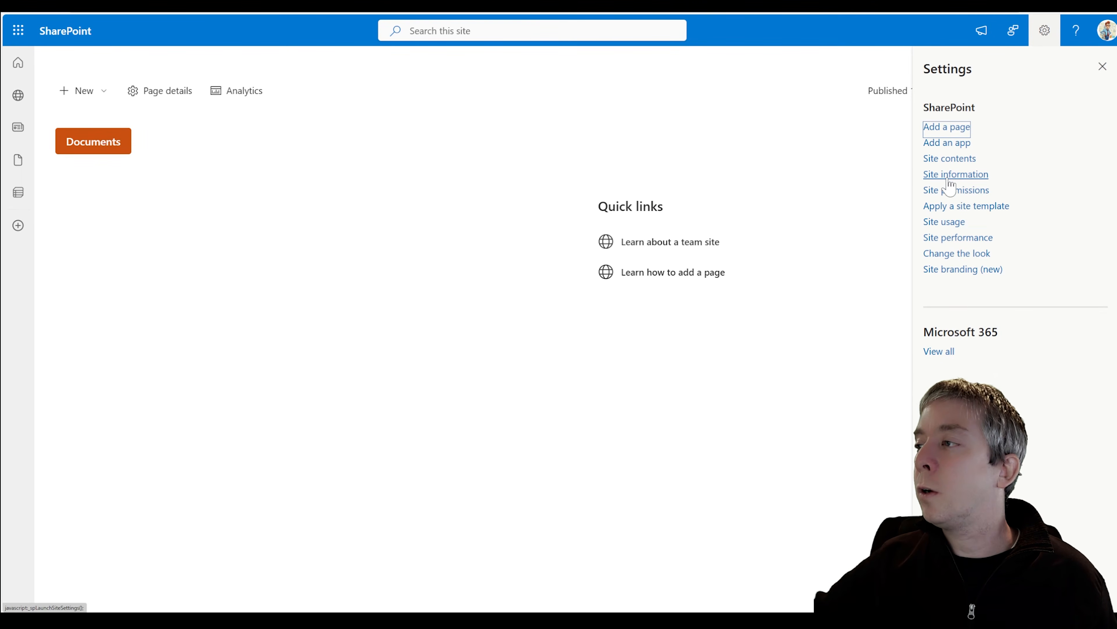
click(952, 255)
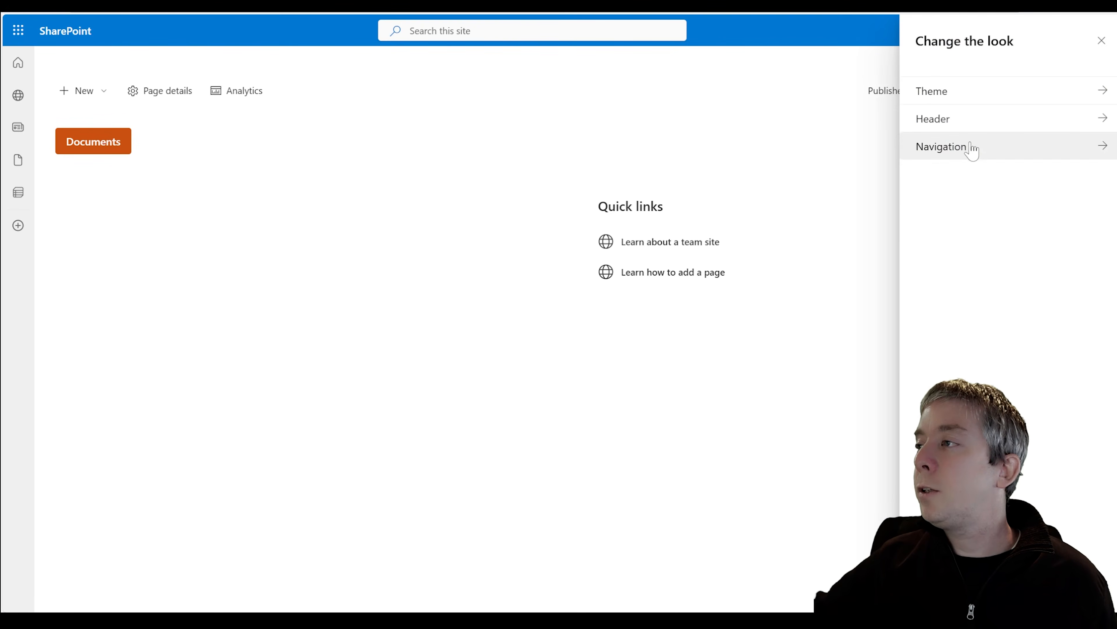
click(962, 120)
click(951, 225)
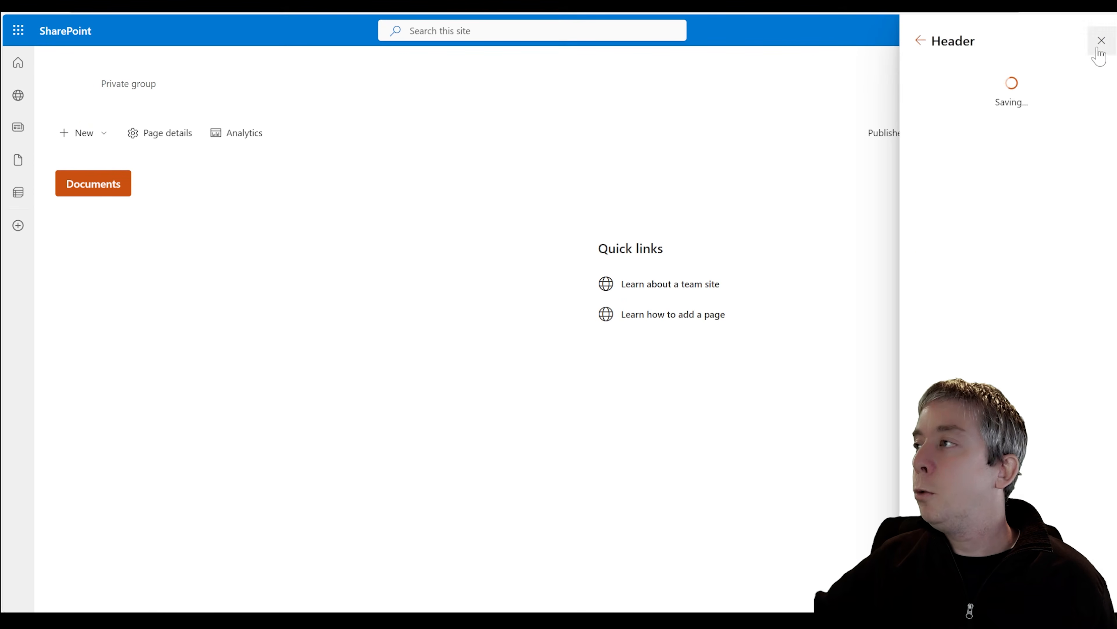
click(1095, 40)
click(1105, 36)
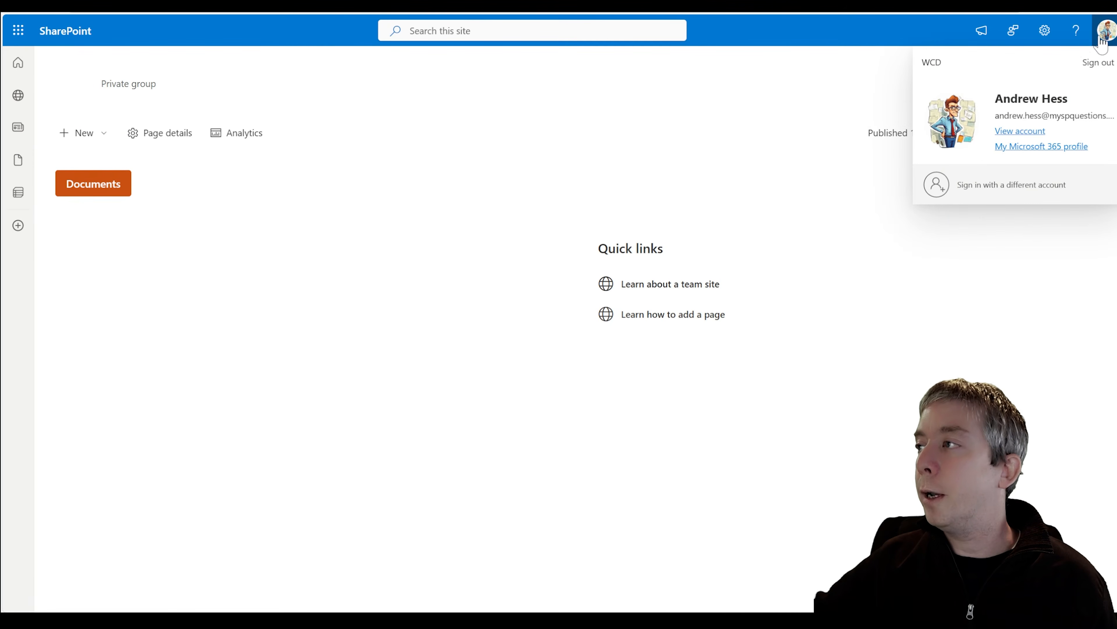
click(1011, 220)
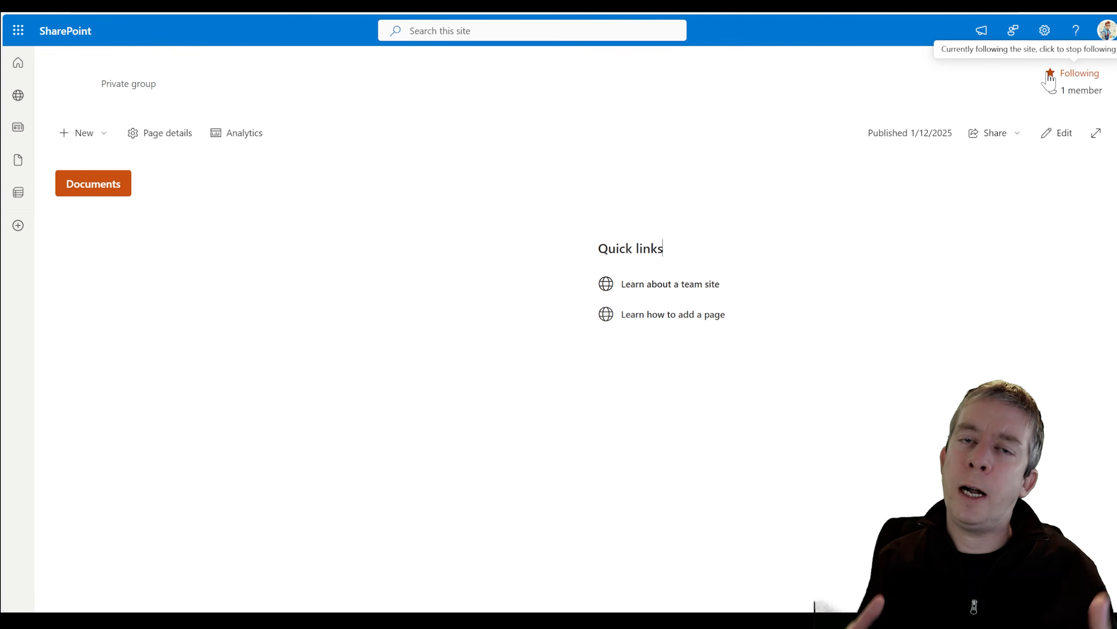
- Deactivate the Following Content feature in the site's features and return to the home page
click(1043, 34)
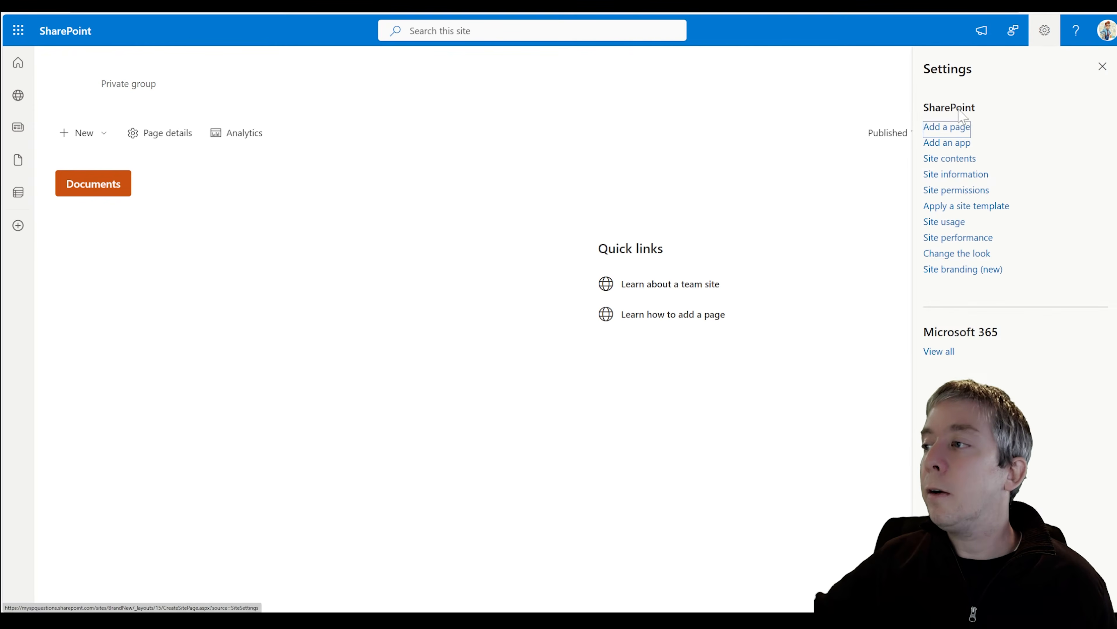
click(946, 178)
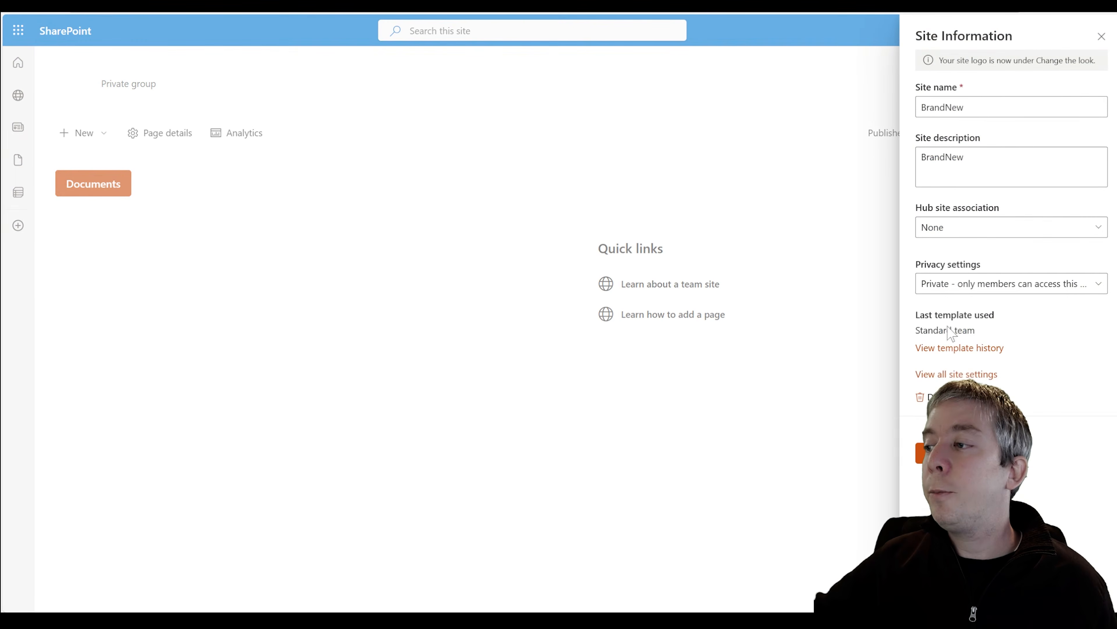
click(940, 375)
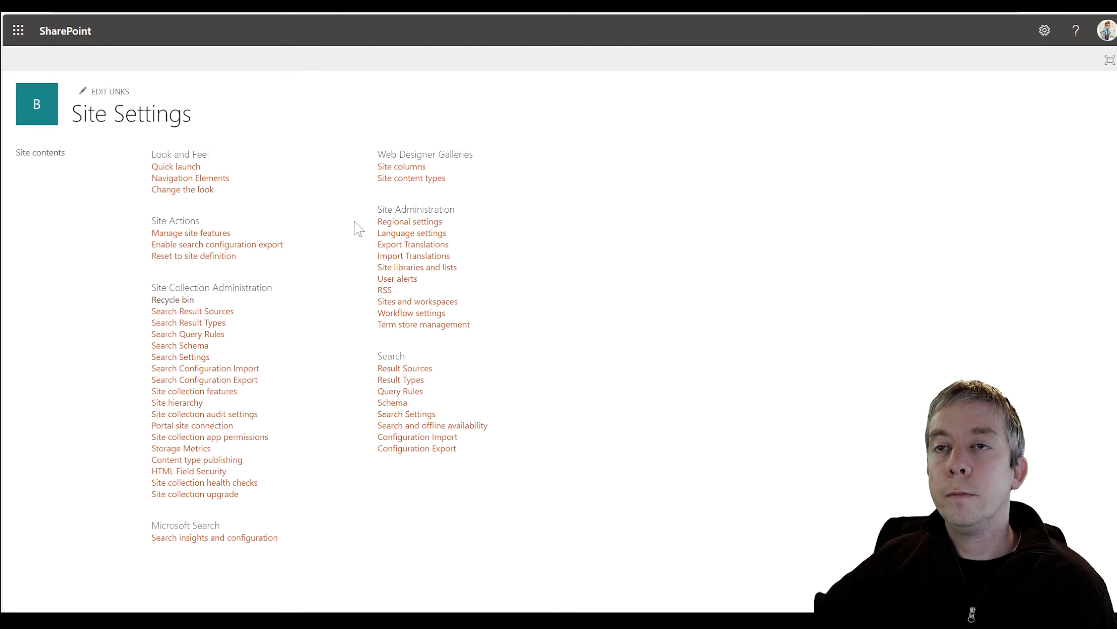
scroll(860, 322, down, 3)
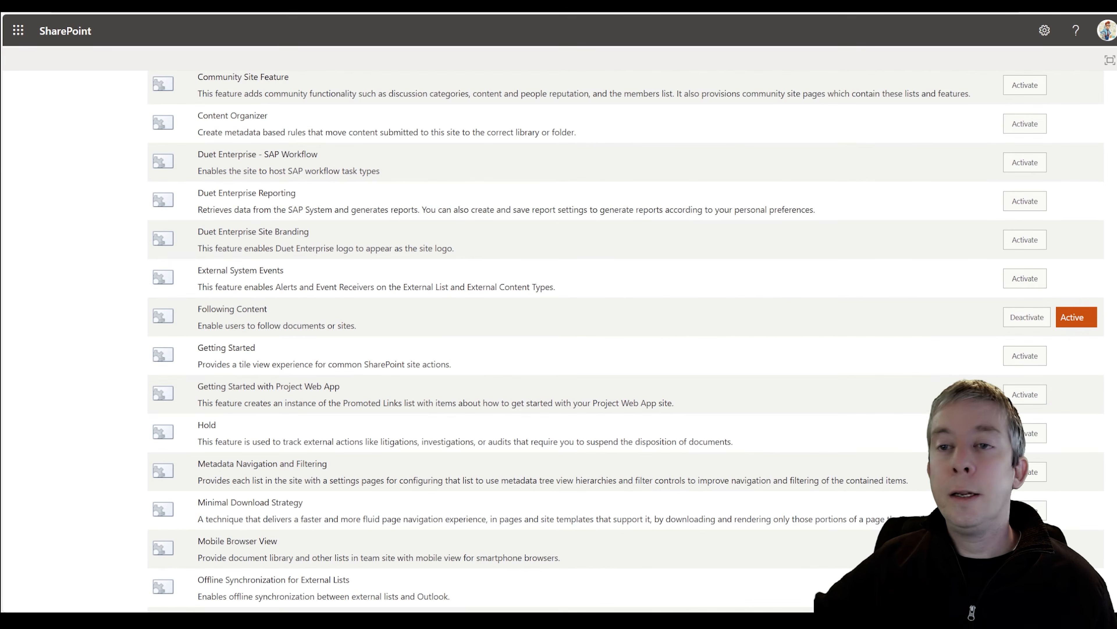
drag(198, 311, 292, 326)
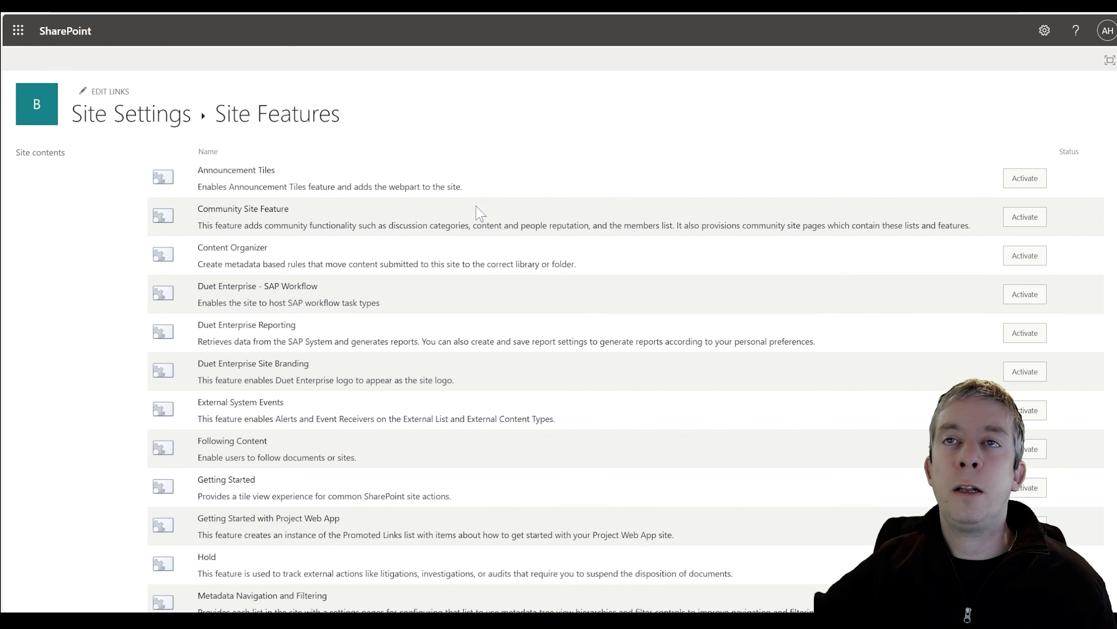
click(43, 113)
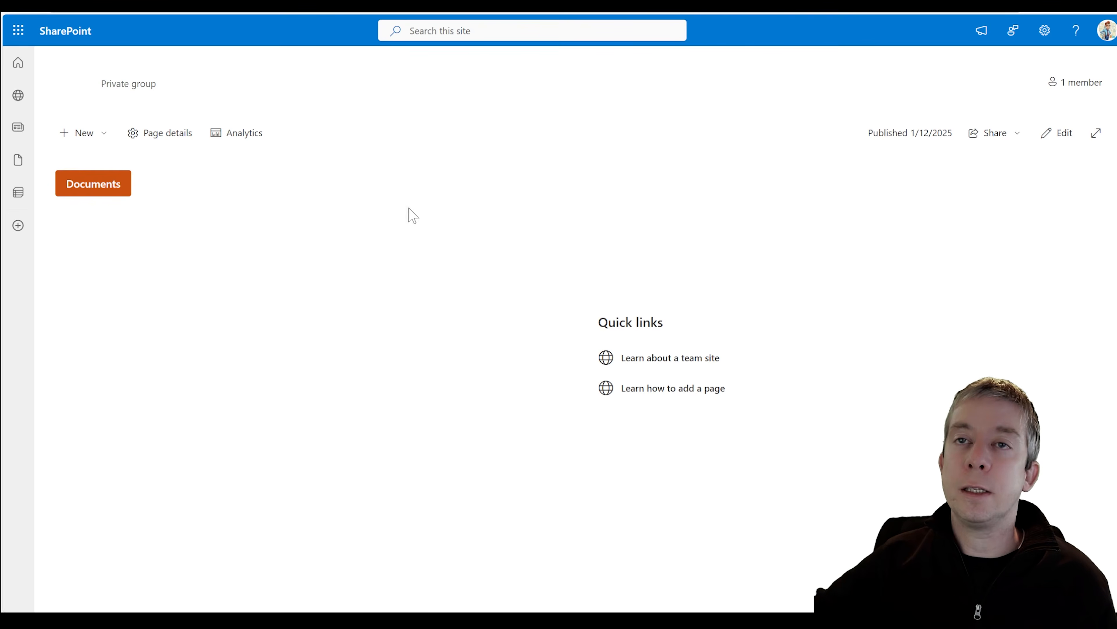
- Create a blank list named HideMyList with Show in site navigation enabled
click(82, 132)
click(117, 167)
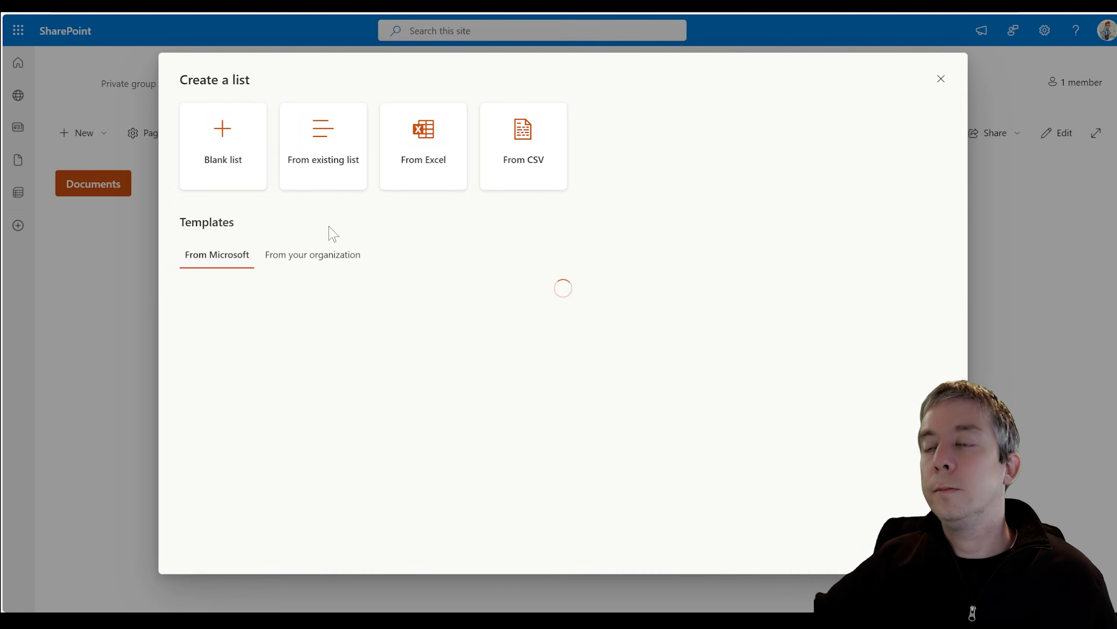
click(260, 174)
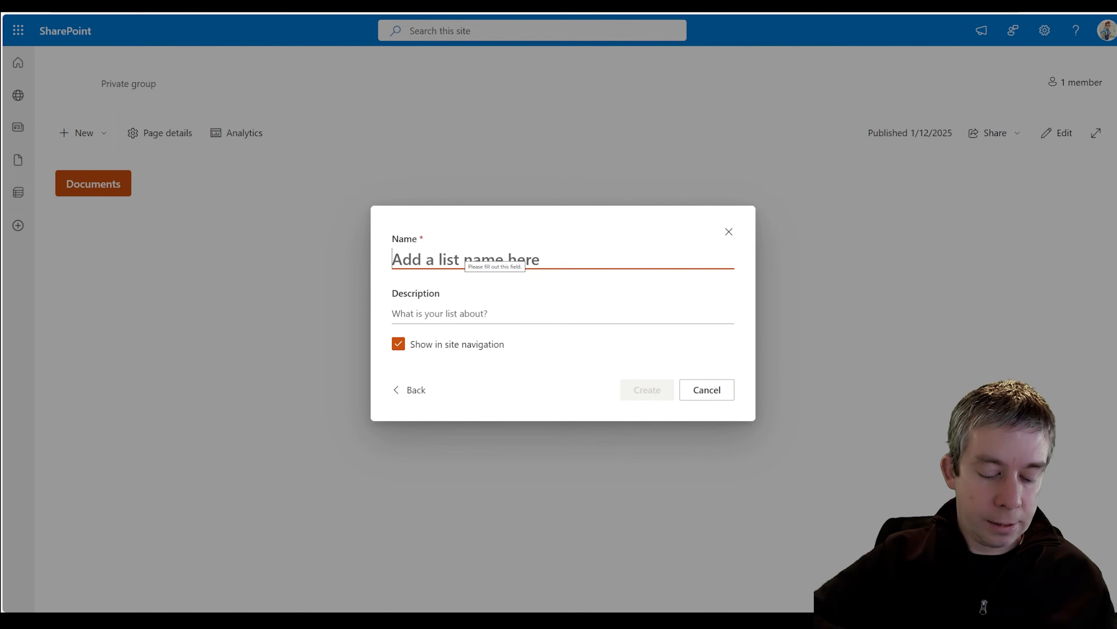
text(HideMyList)
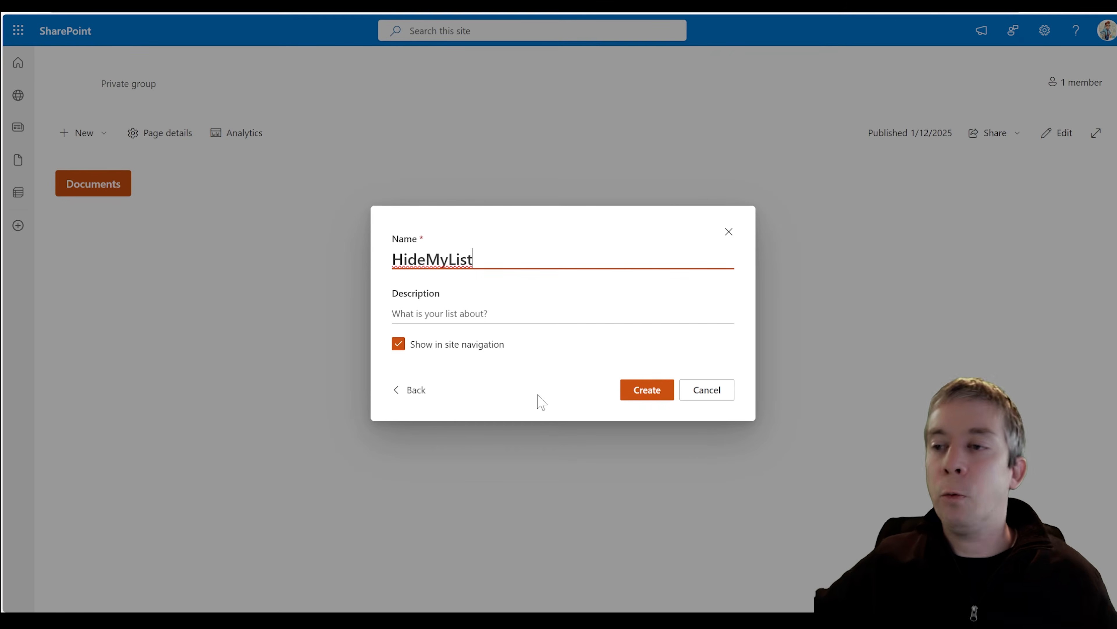
click(647, 390)
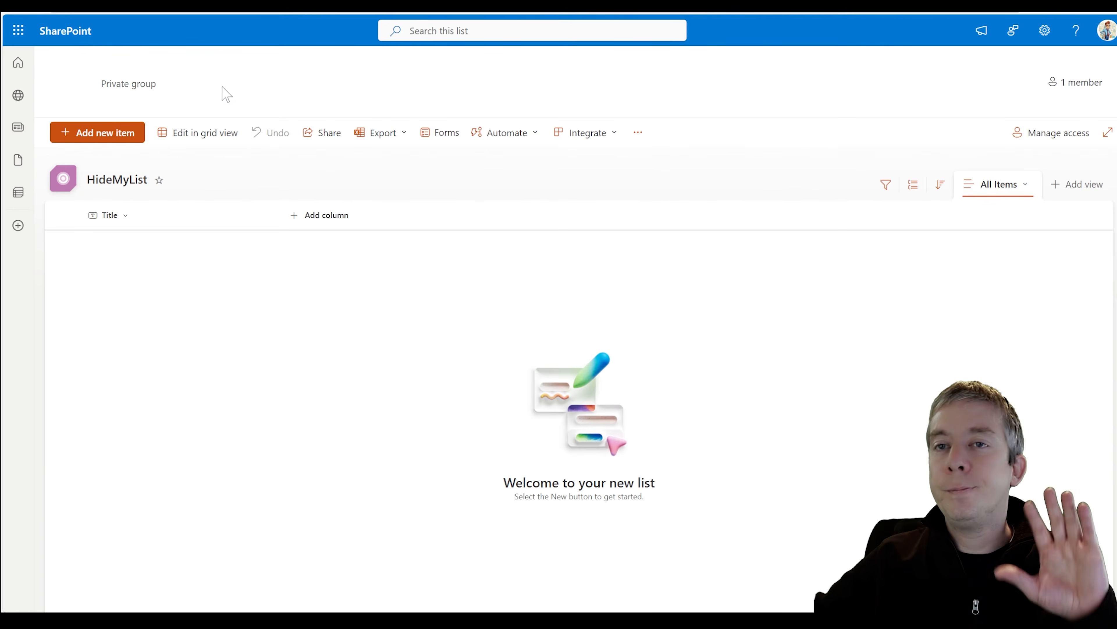
- Add three single-line text columns named Where, Are and You to the HideMyList list
click(313, 223)
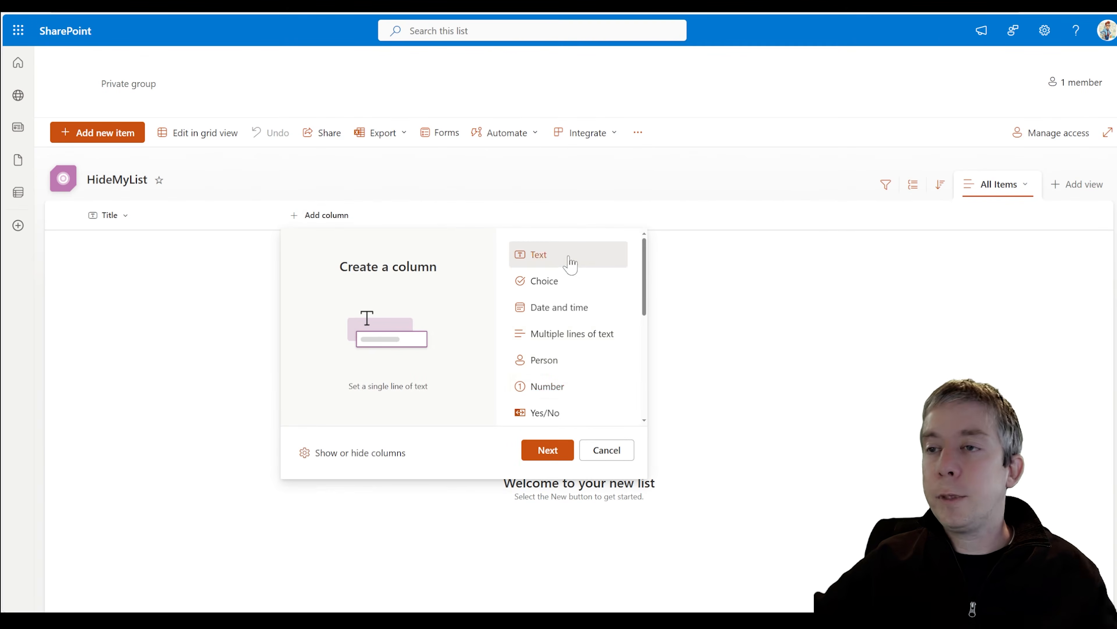
click(546, 451)
text(Where)
key(Return)
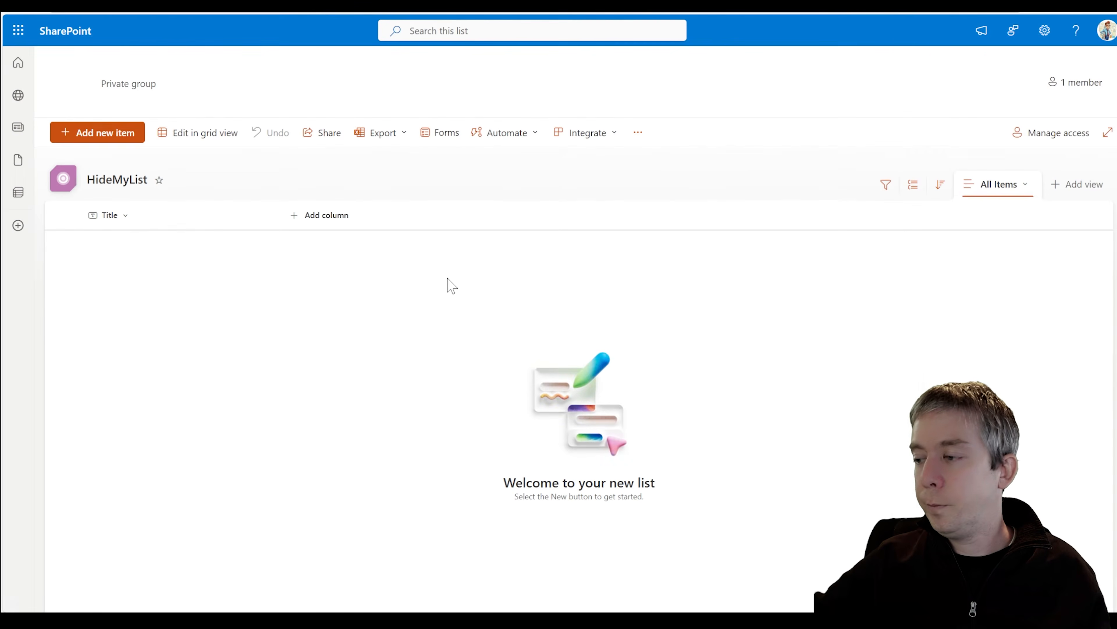
click(440, 223)
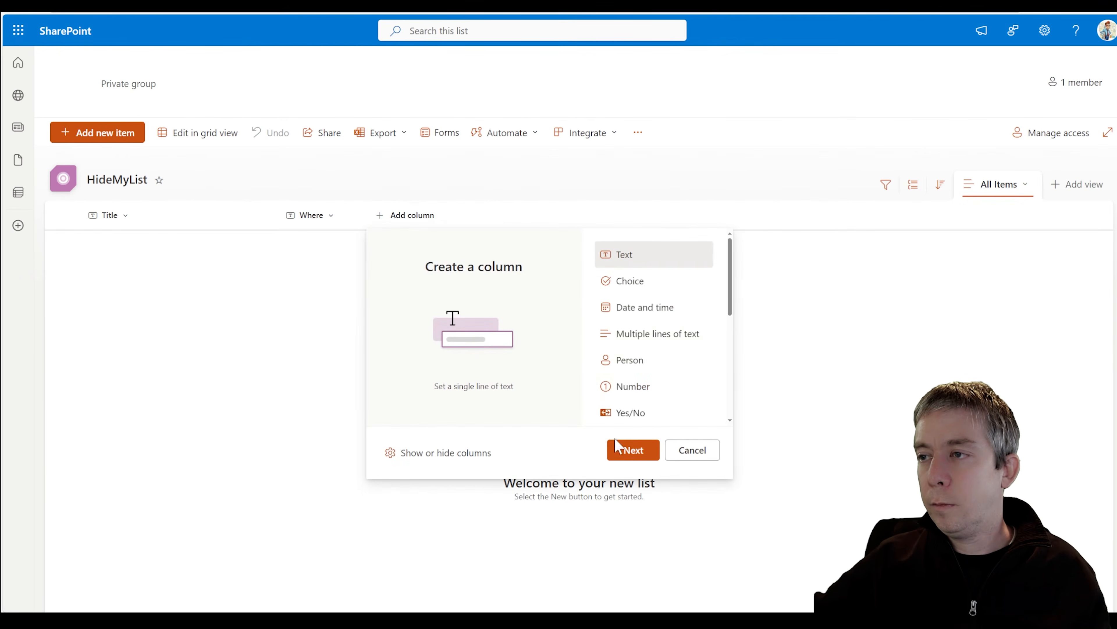
click(631, 449)
text(Are)
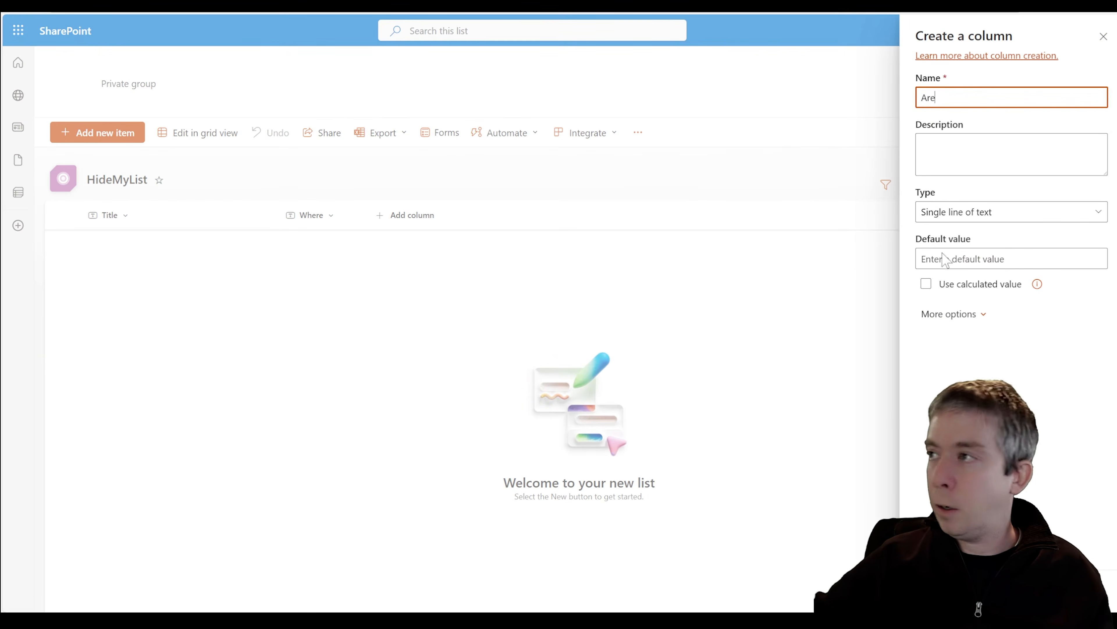
key(Return)
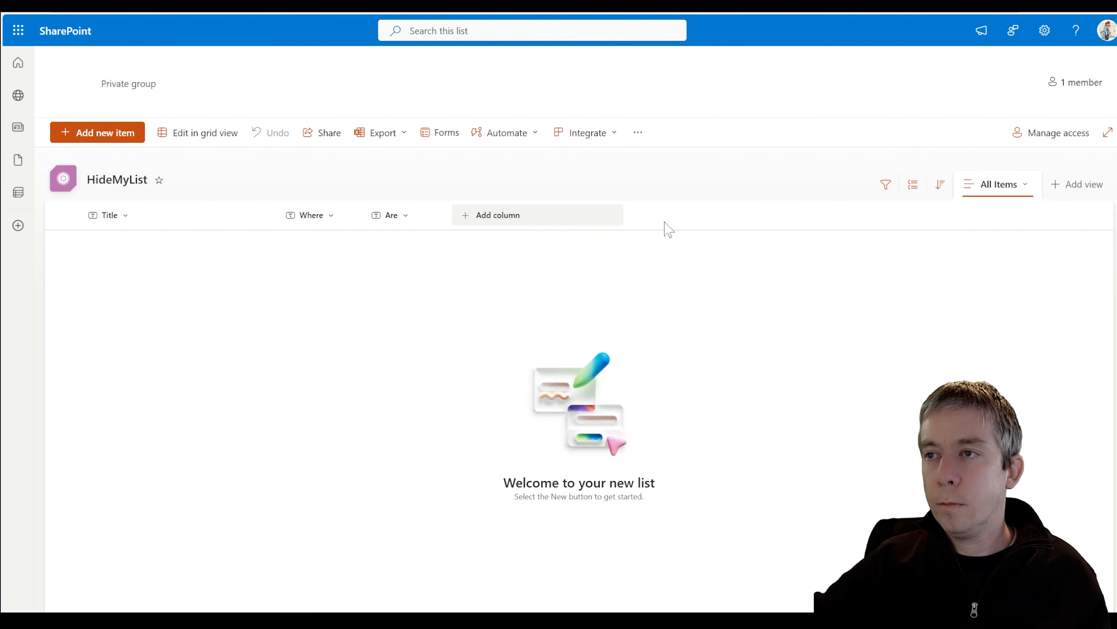
click(606, 225)
click(709, 452)
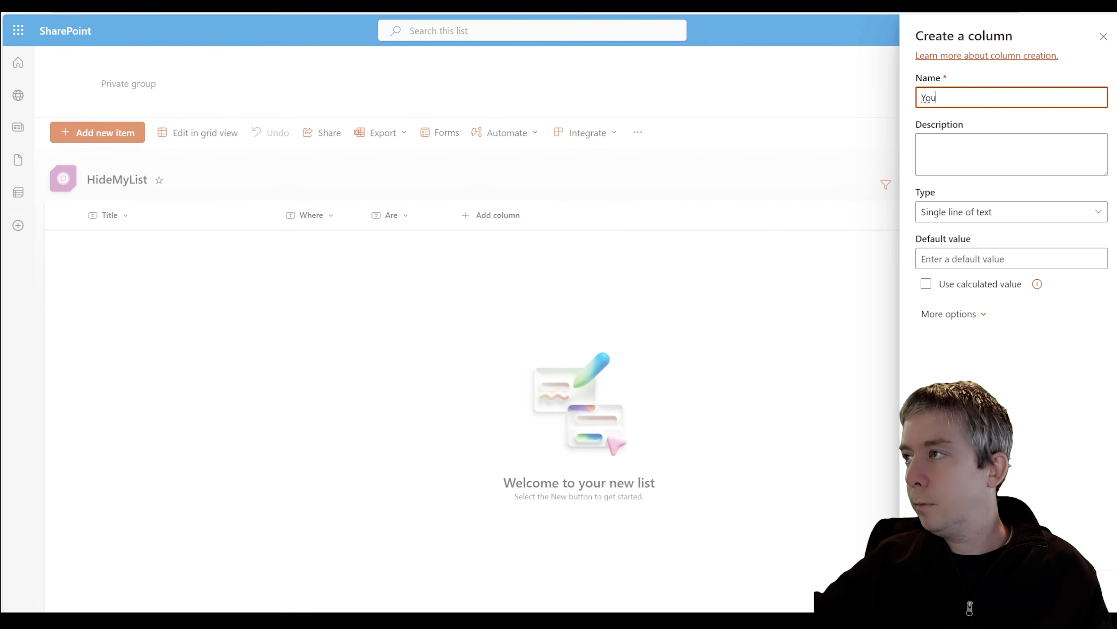
text(You)
key(Return)
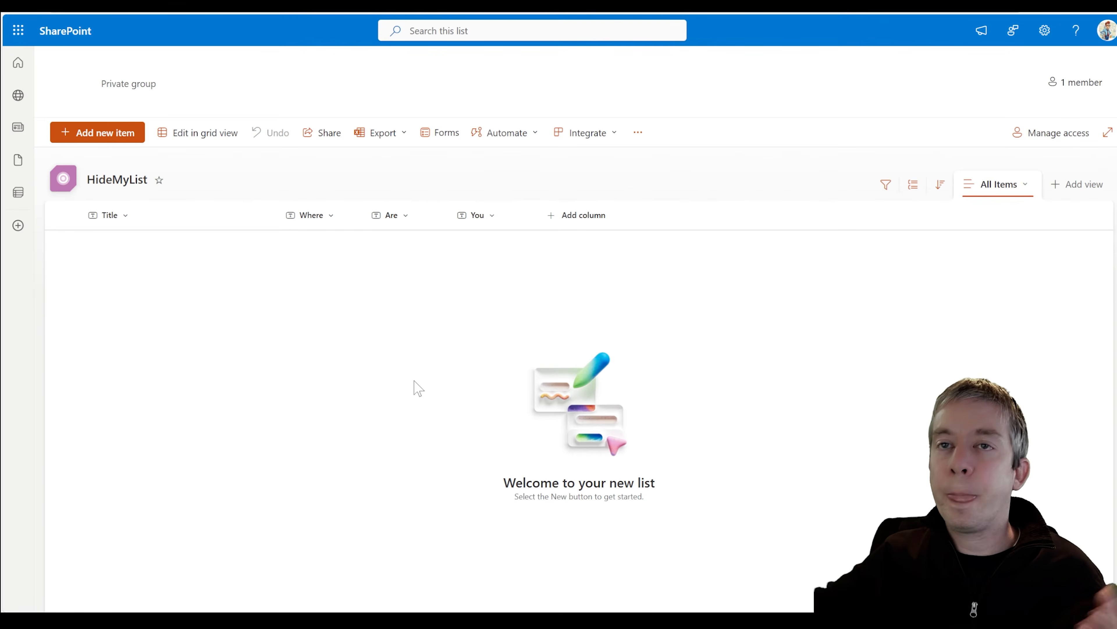
- Enter a first item in grid view with Title as Title, Where as Not, Are as Here and You as Anymore
click(179, 142)
click(144, 246)
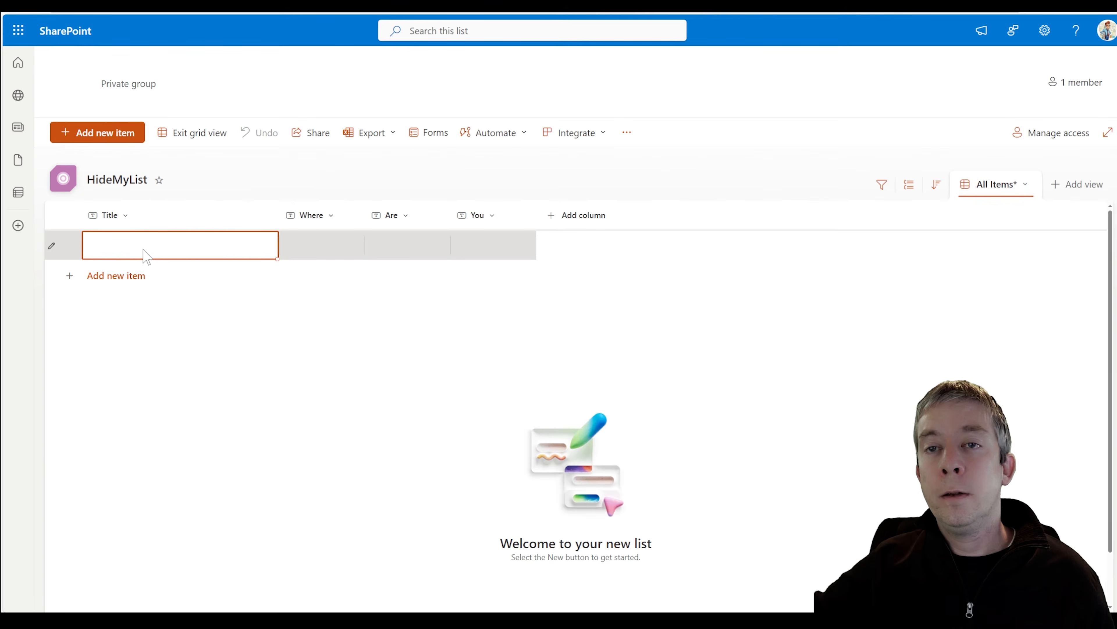
click(144, 253)
text(Title)
key(Tab)
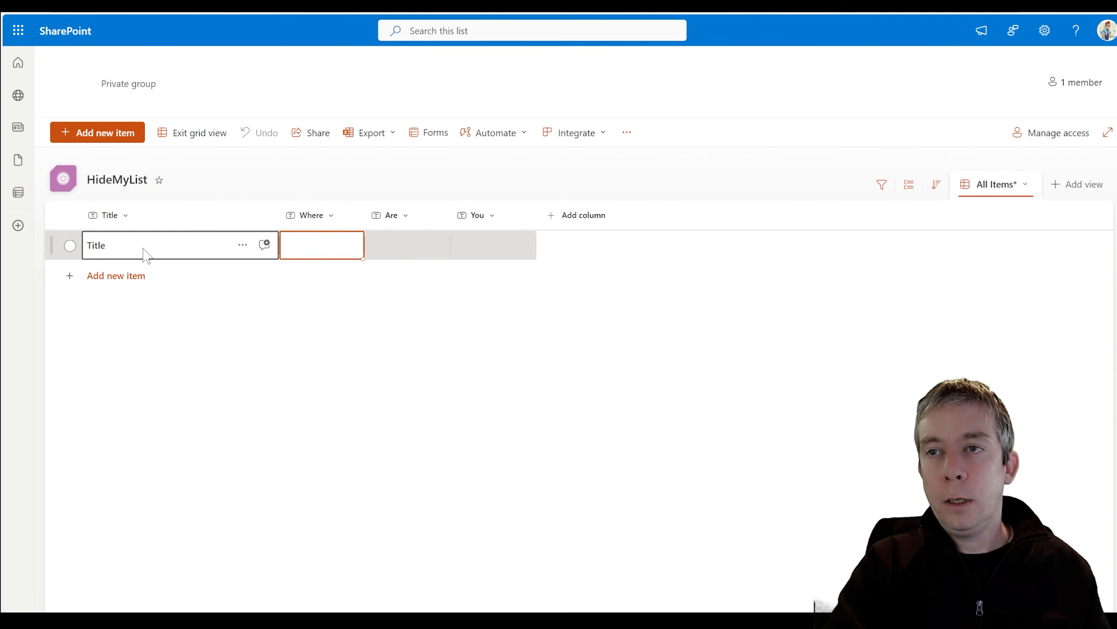
text(Not)
key(Tab)
text(Here)
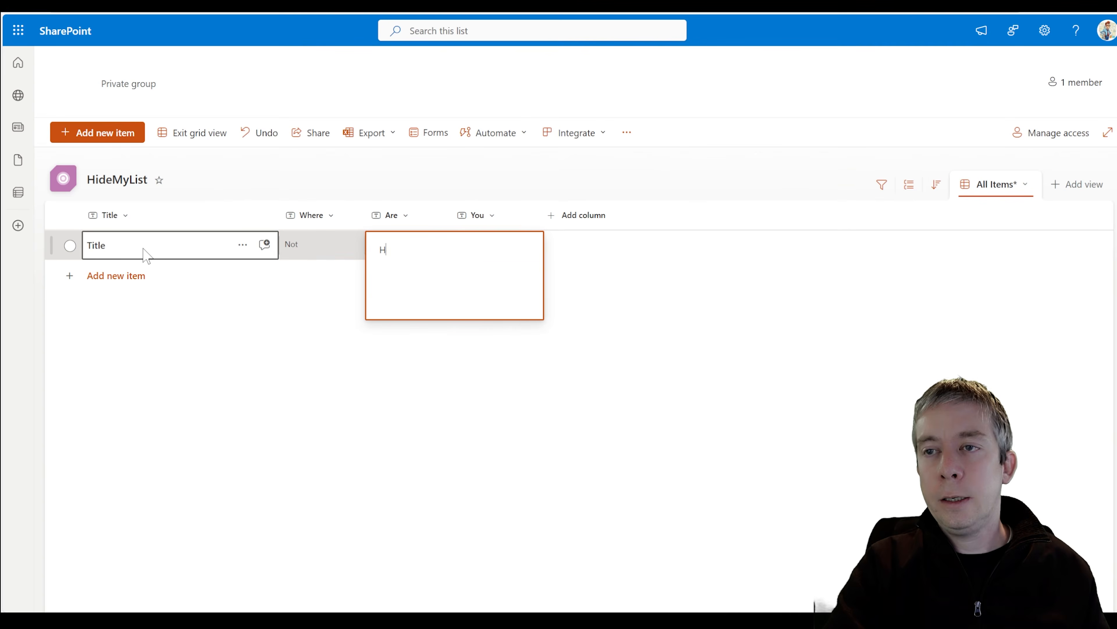
key(Tab)
text(An)
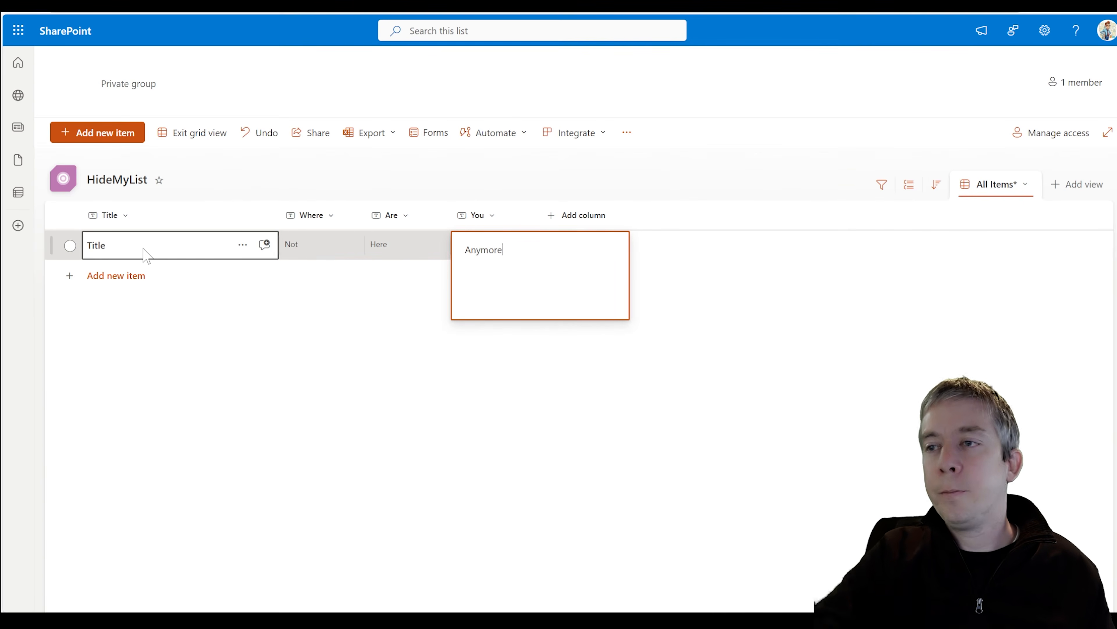
text(ymore)
click(161, 137)
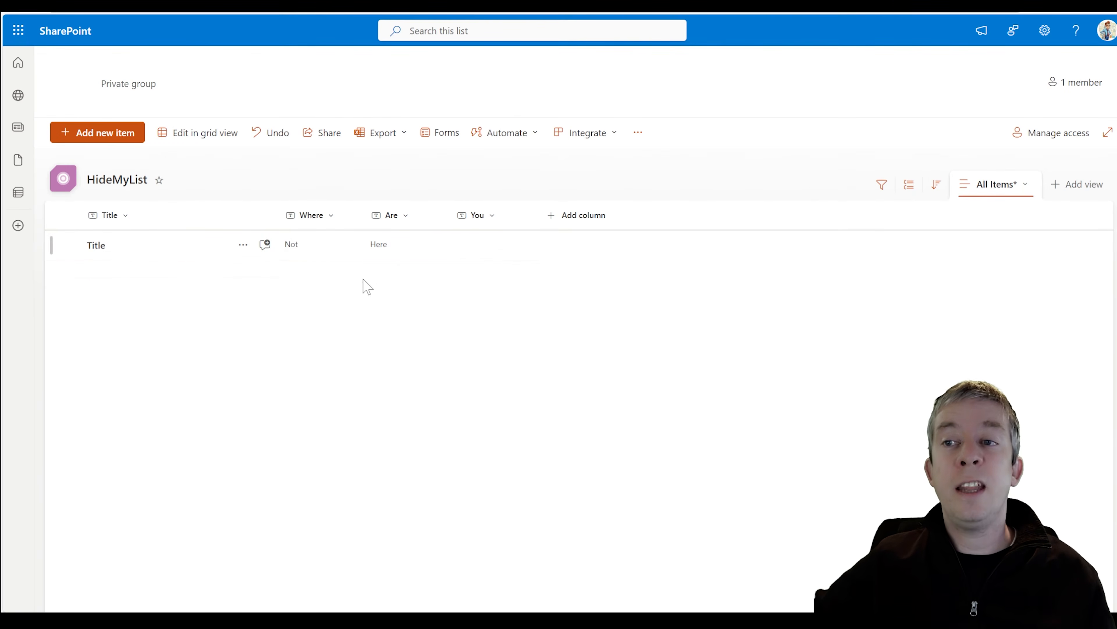
- Re-enter Anymore in the item's You column using grid view, and return to the normal list view
click(473, 249)
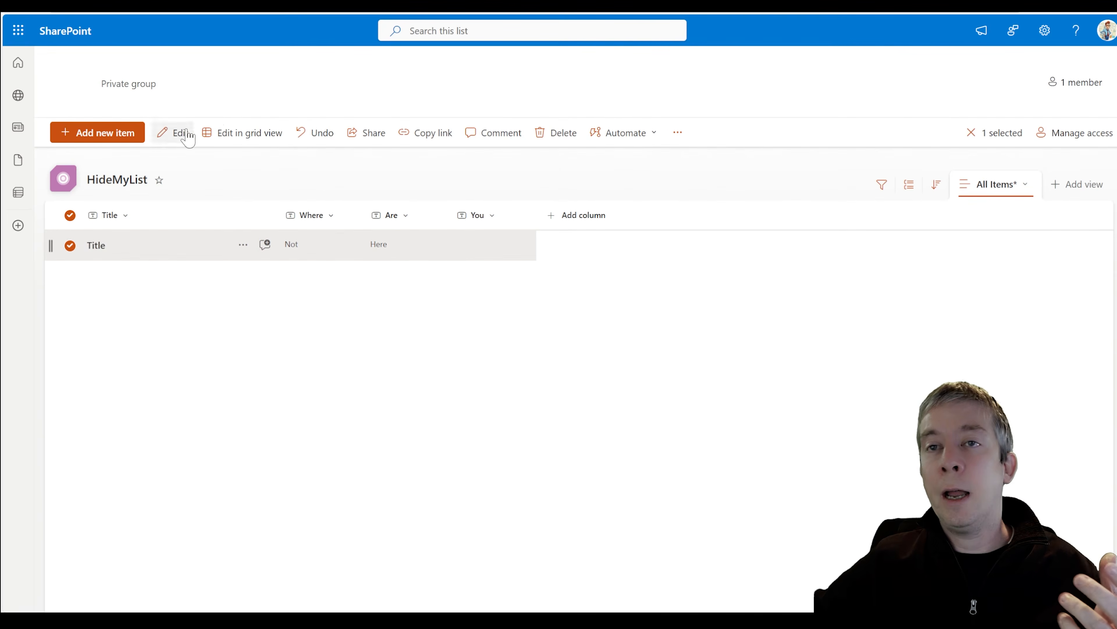
click(246, 133)
click(479, 251)
text(A)
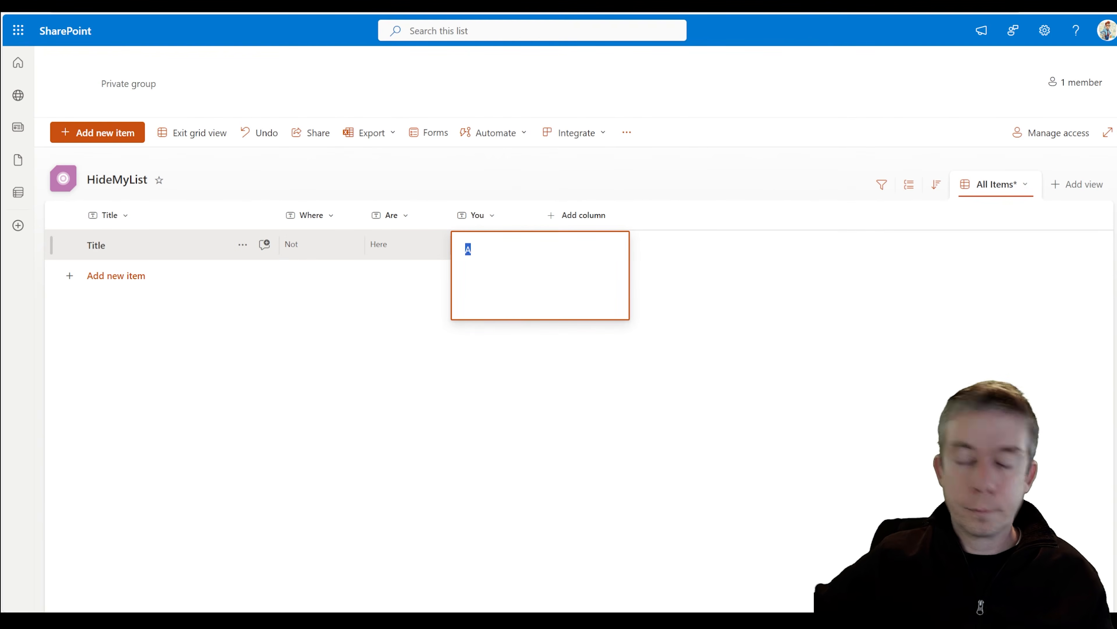
text(nymore)
key(Return)
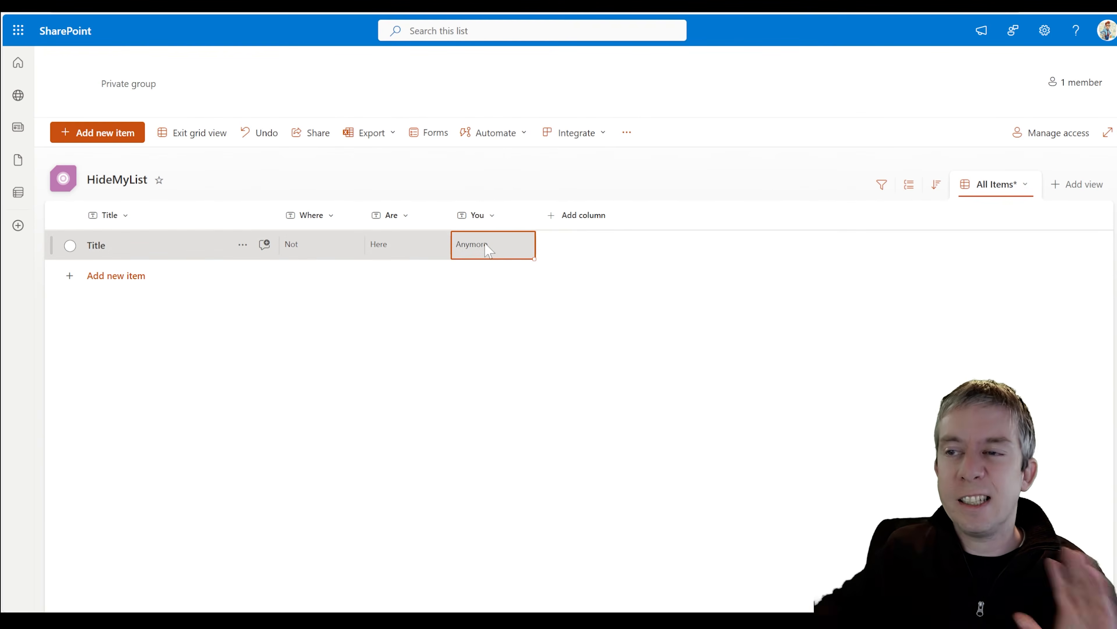
click(193, 134)
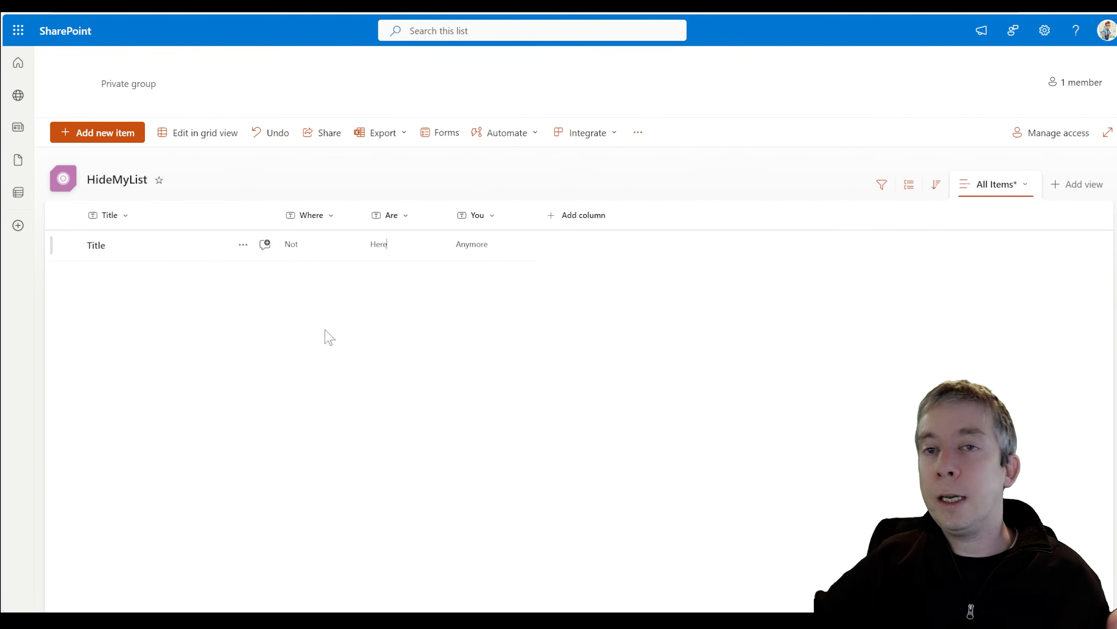
- Hide the You column and show the ID column in the All Items view, placing ID before Title
click(572, 220)
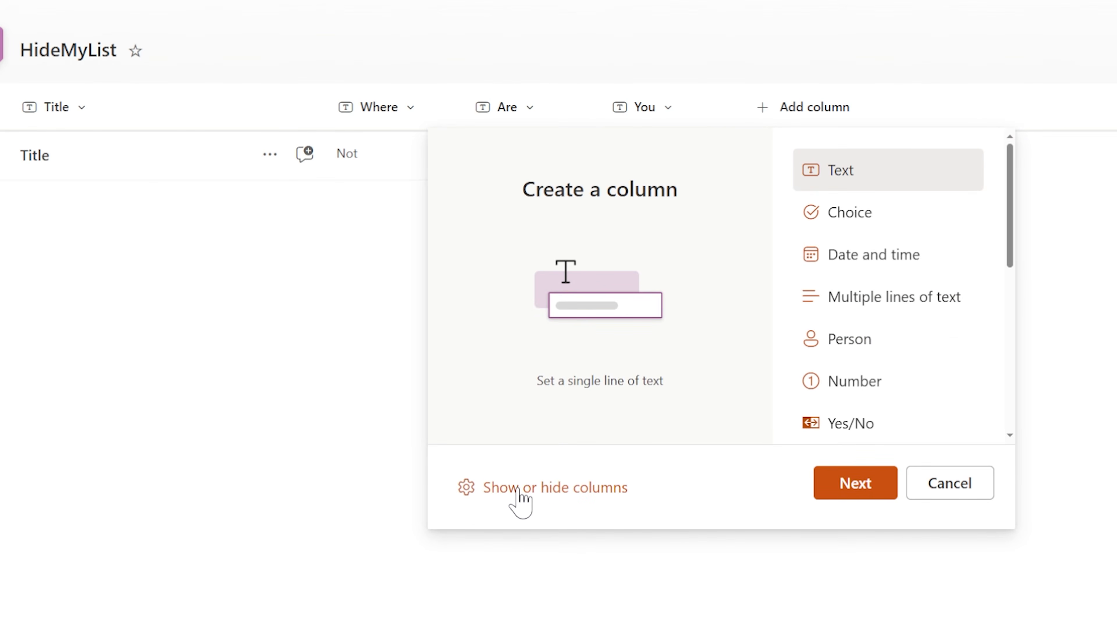
click(519, 493)
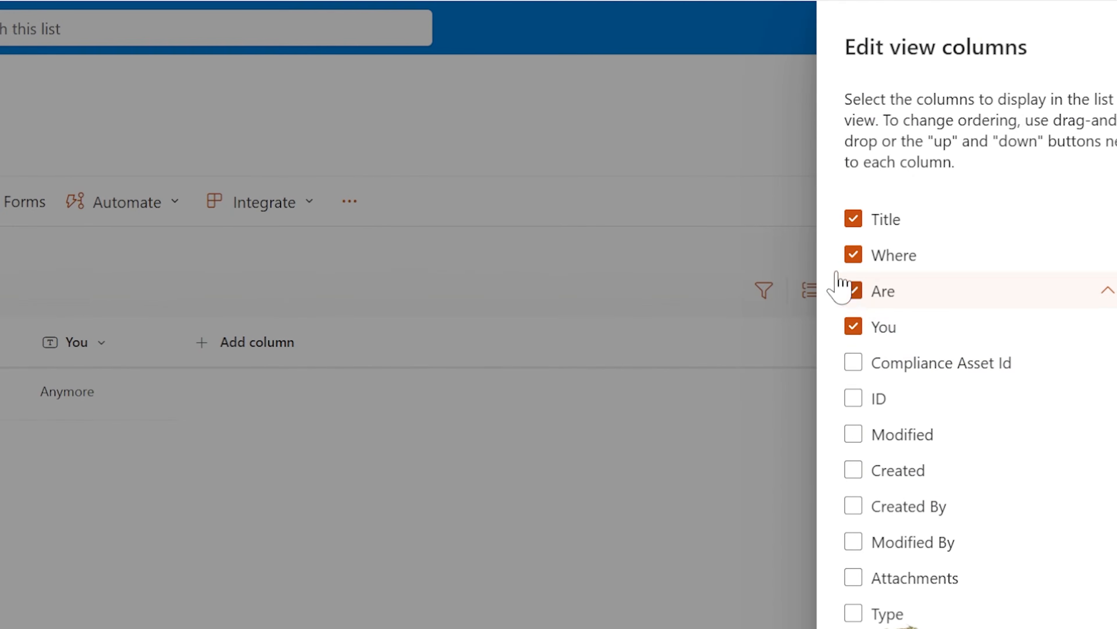
click(853, 327)
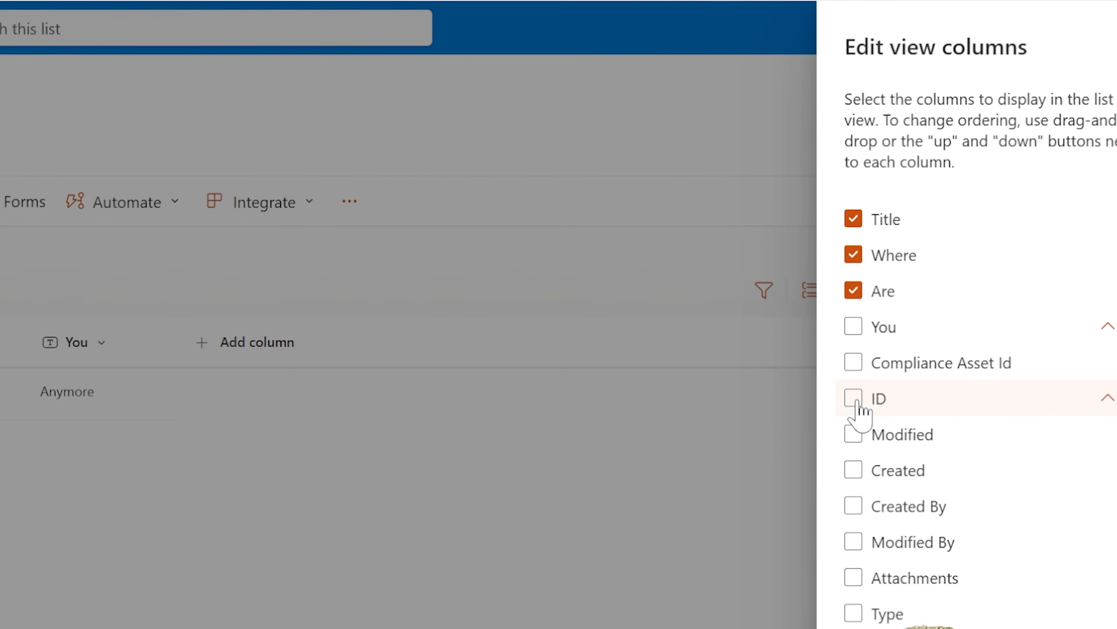
click(857, 400)
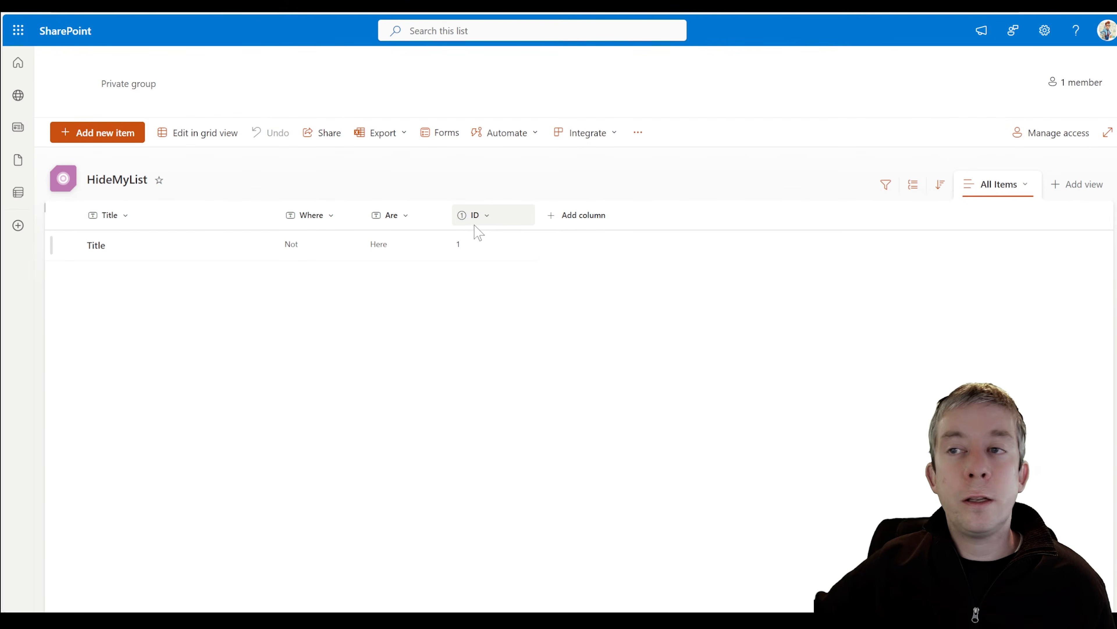
drag(483, 222, 100, 215)
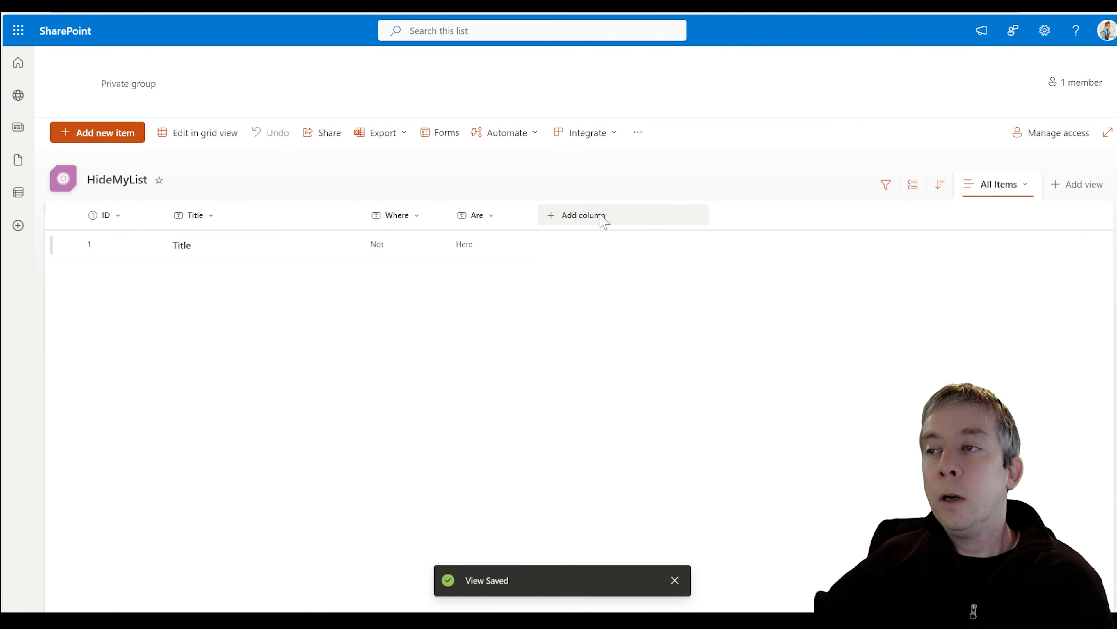
- Show the You column again in the All Items view
click(604, 222)
click(416, 453)
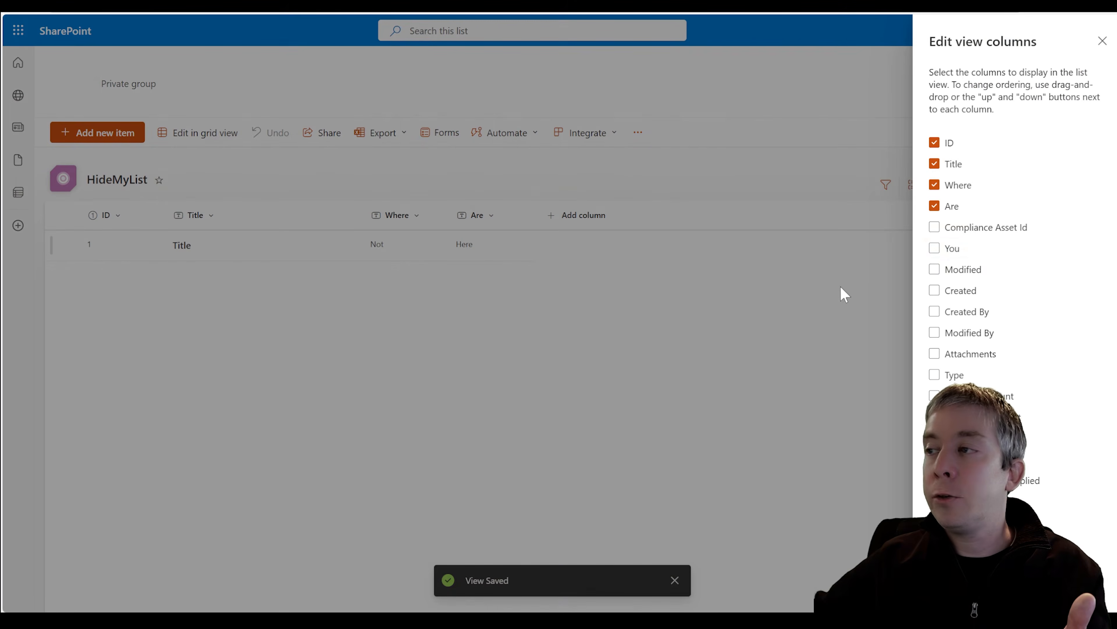
click(934, 248)
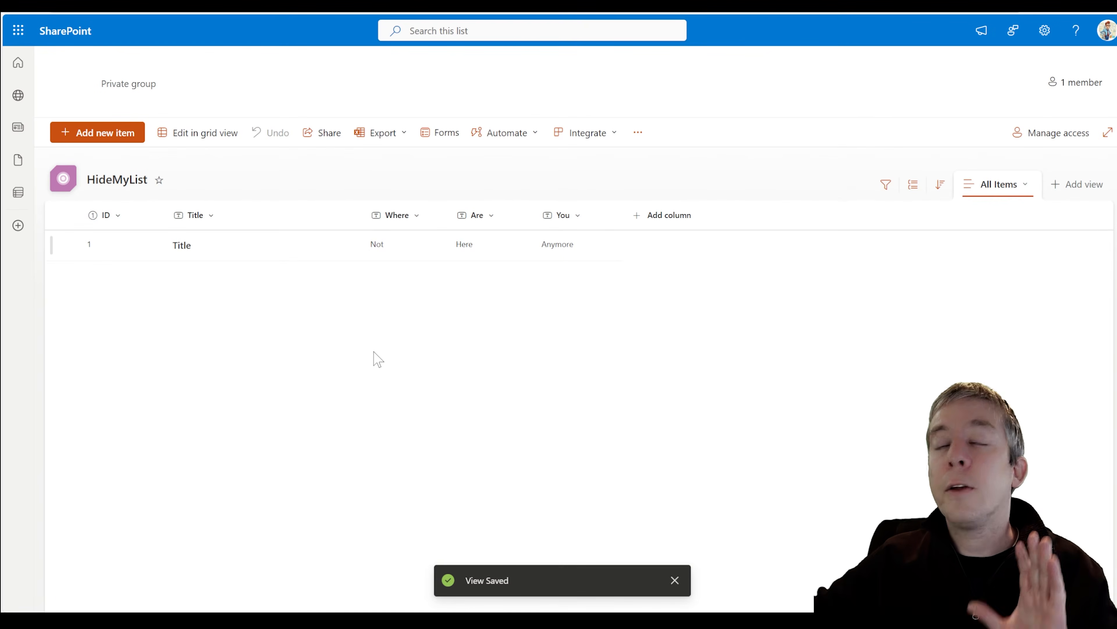
- Create a public list view named HideMyYouColumn that displays ID, Title, Where and Are but not the You column
click(1044, 31)
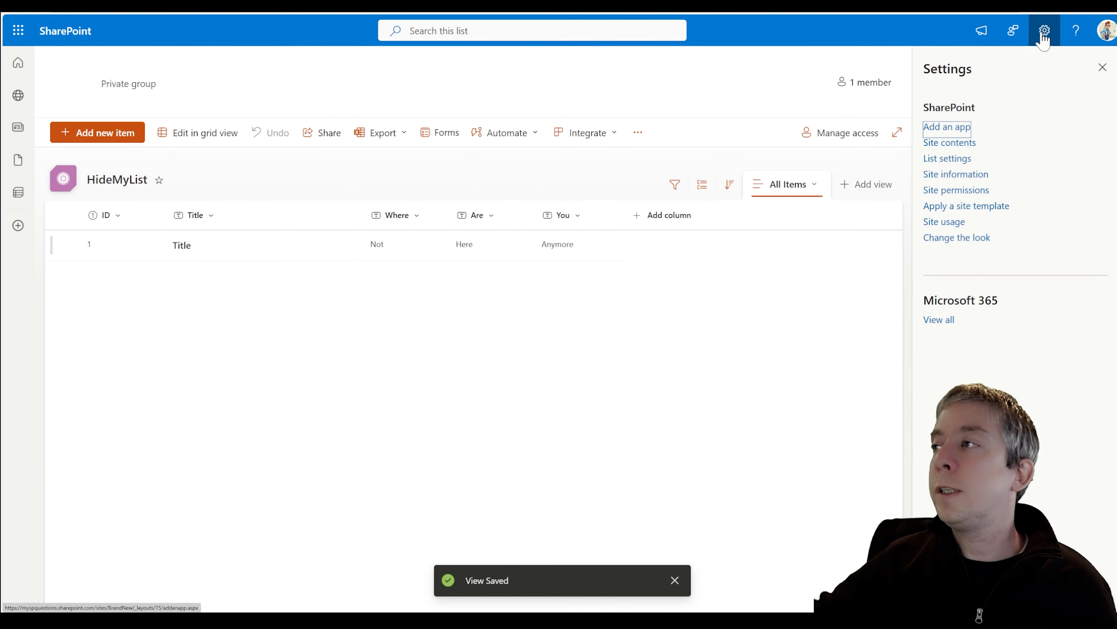
click(946, 160)
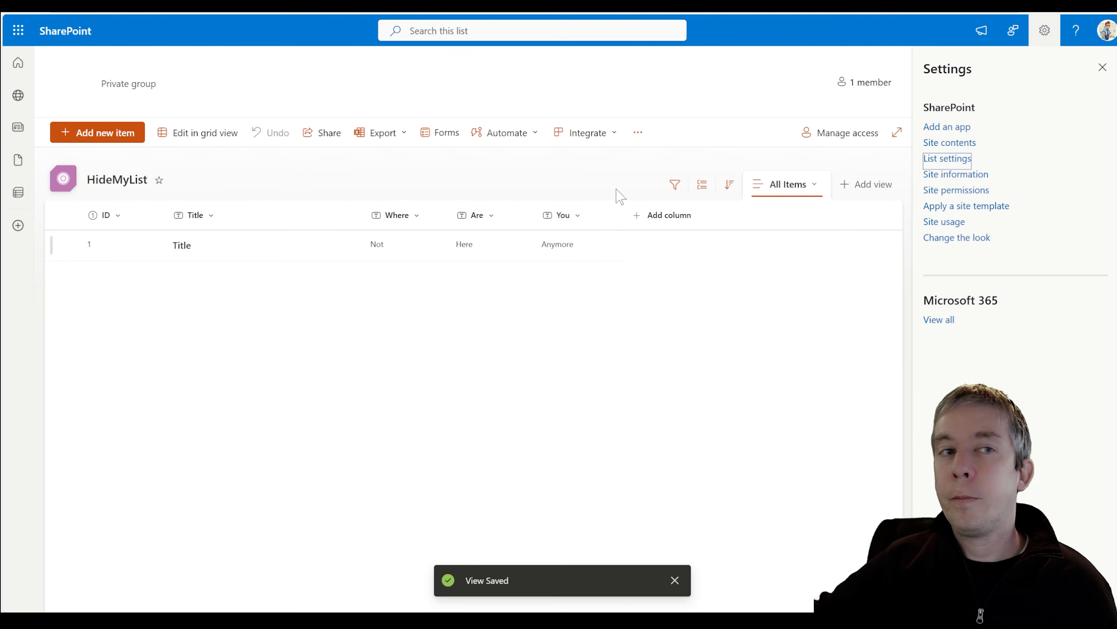
scroll(282, 304, down, 4)
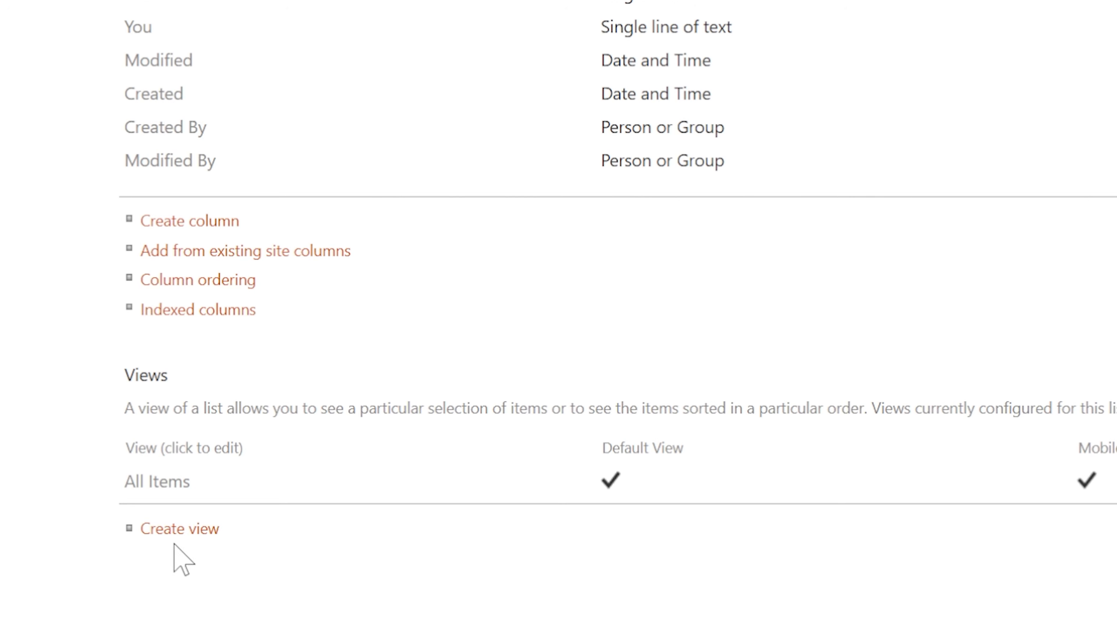
click(174, 531)
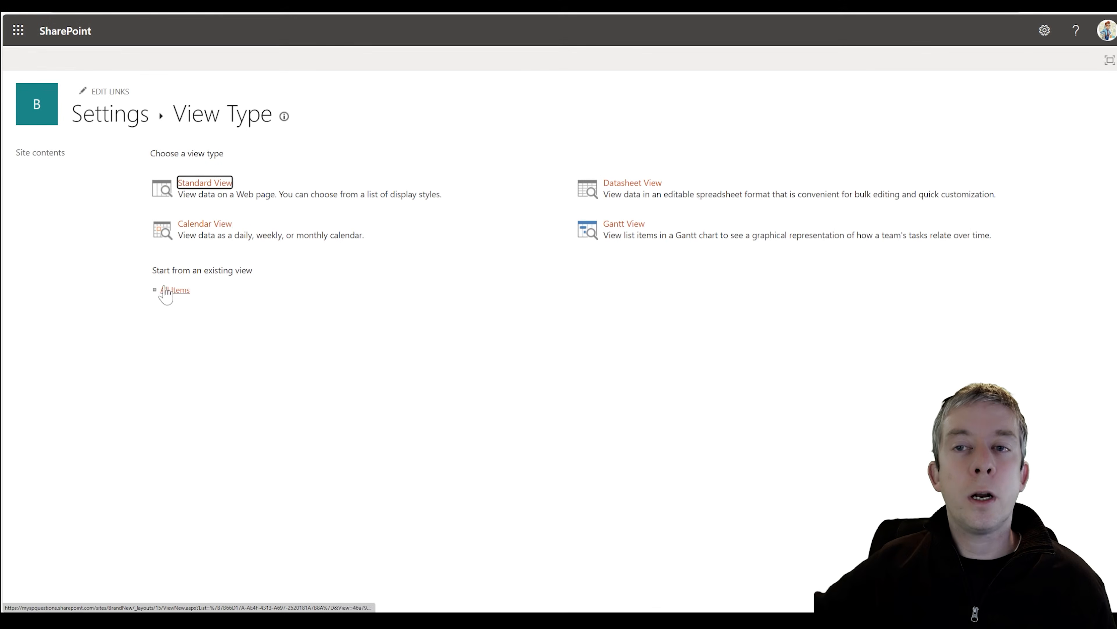
drag(150, 277, 204, 297)
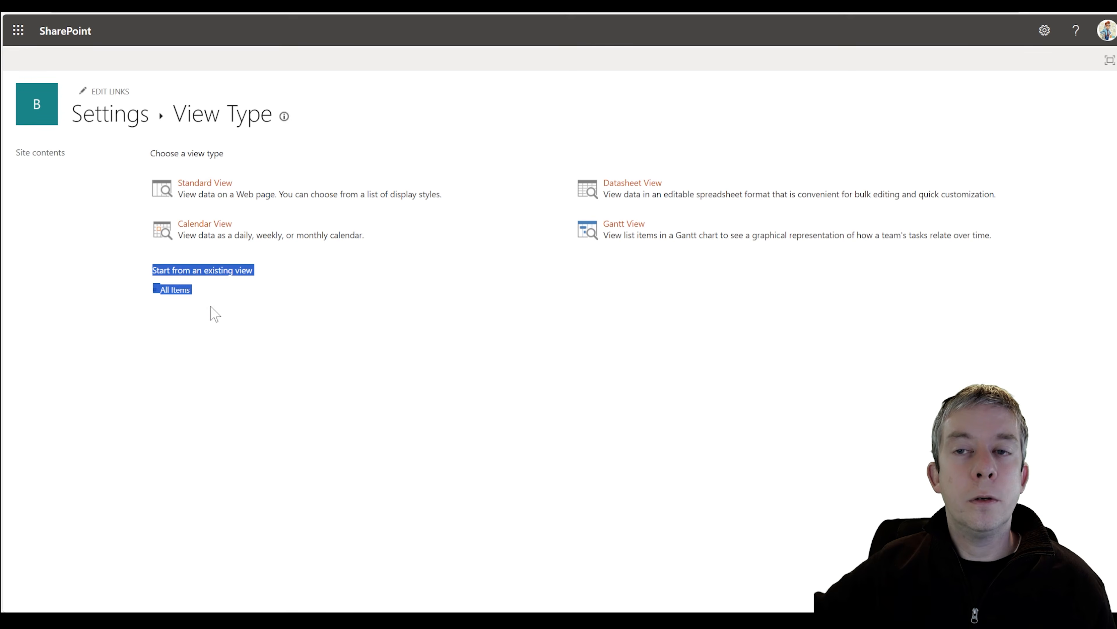
click(215, 309)
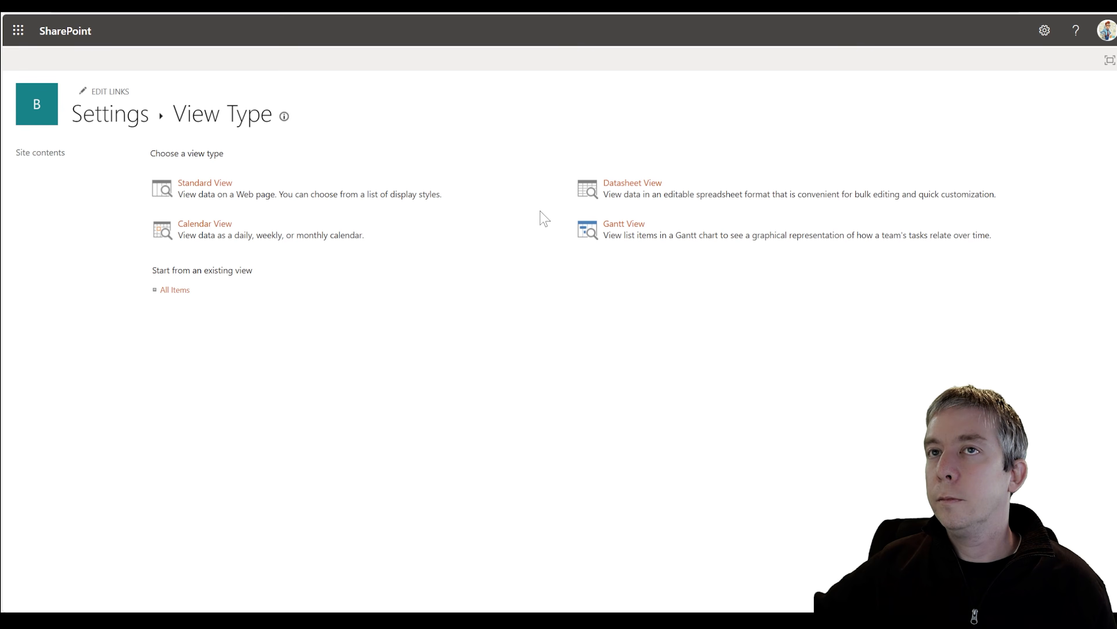
text(HideMyYouColumn)
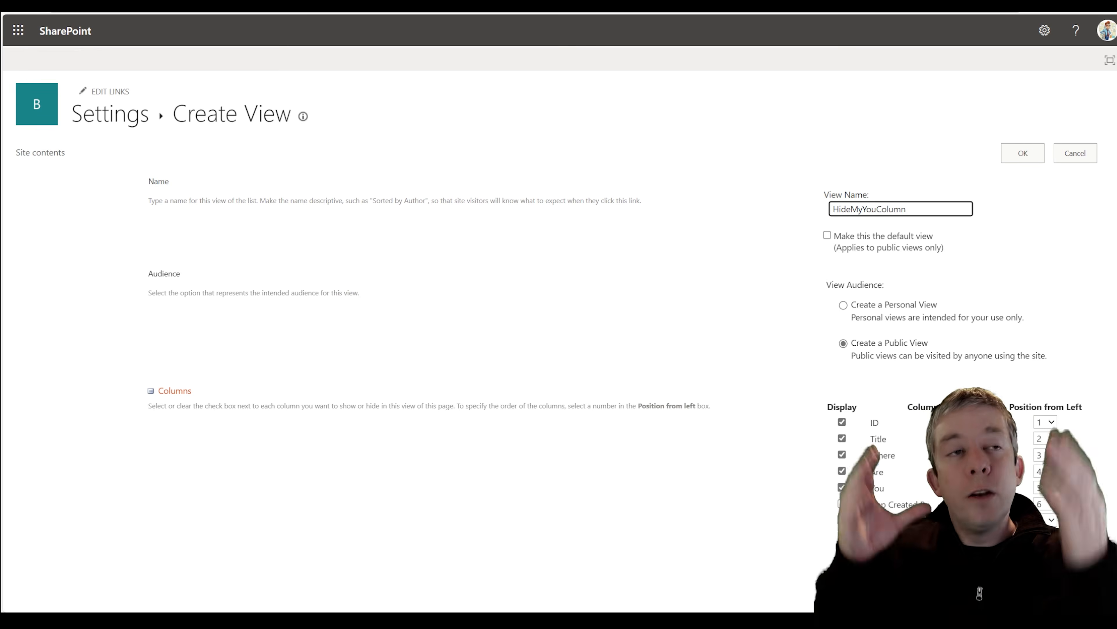
scroll(878, 287, down, 5)
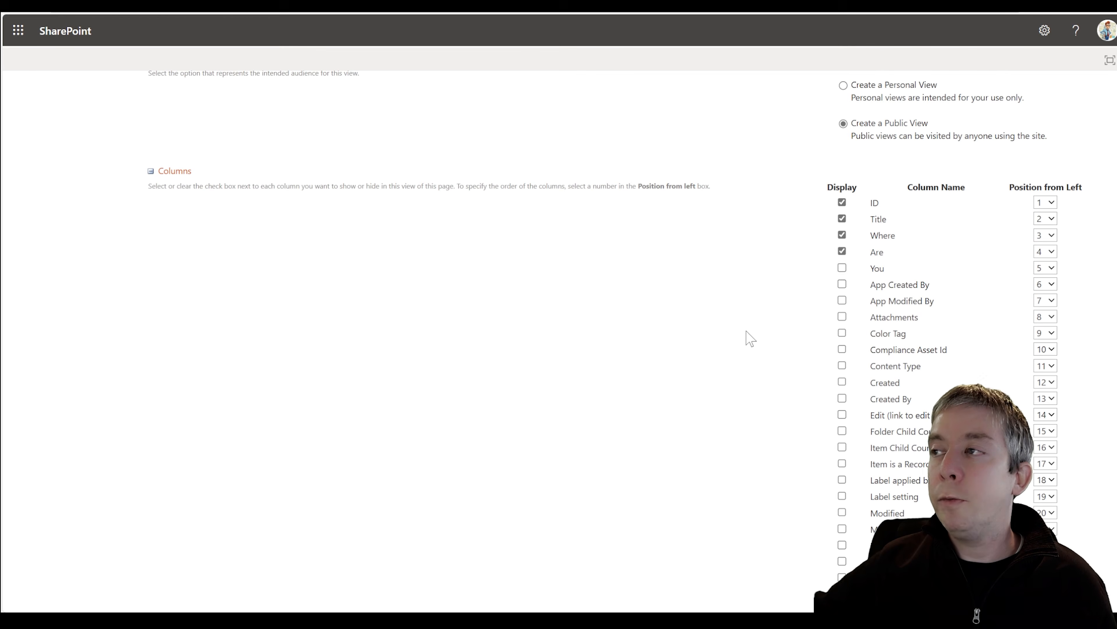
scroll(750, 338, down, 1)
scroll(877, 229, up, 6)
click(1017, 154)
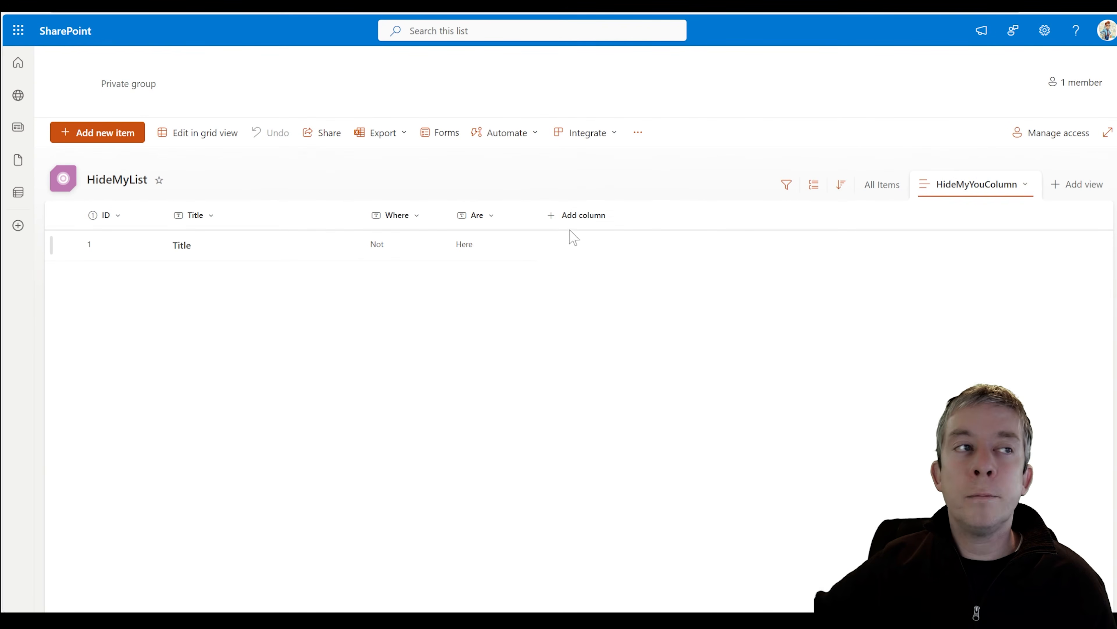
- Show the You column in the HideMyYouColumn view
click(589, 219)
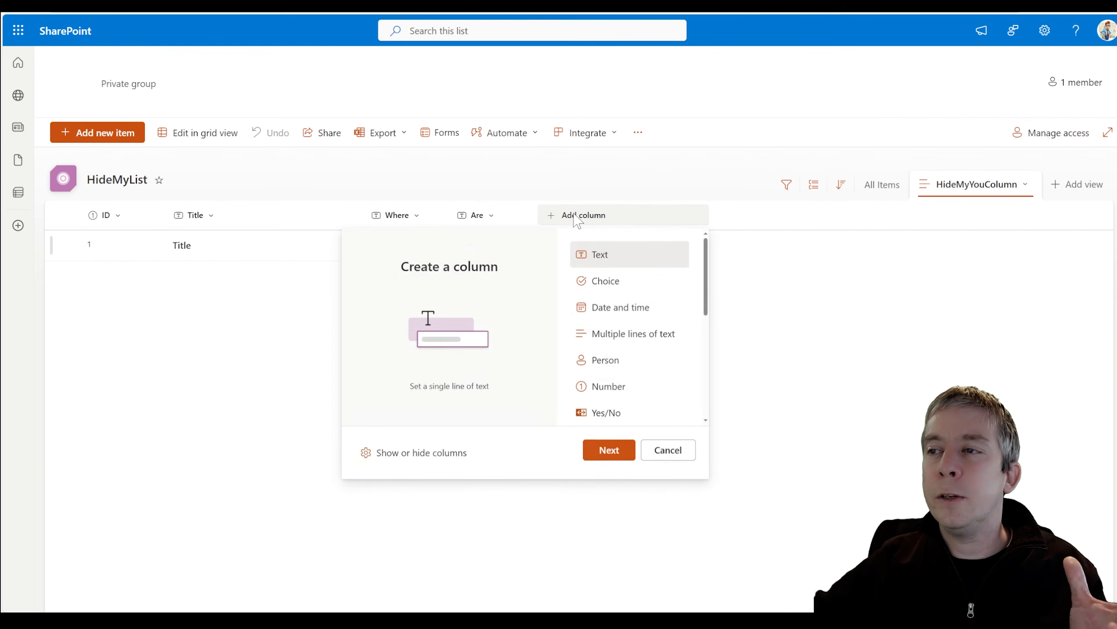
click(410, 453)
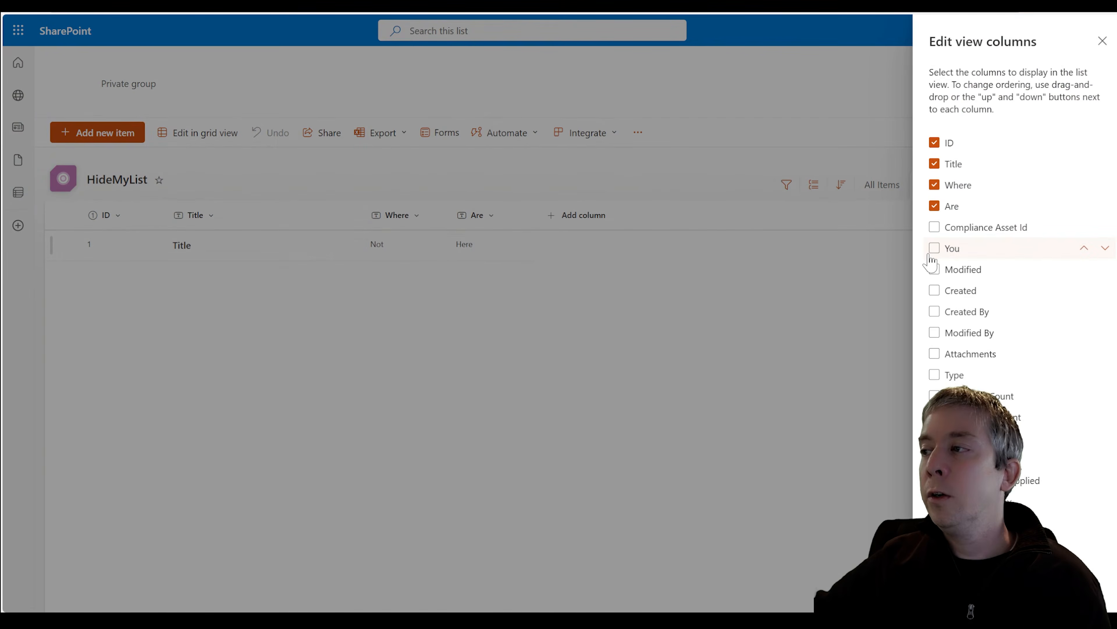
click(935, 247)
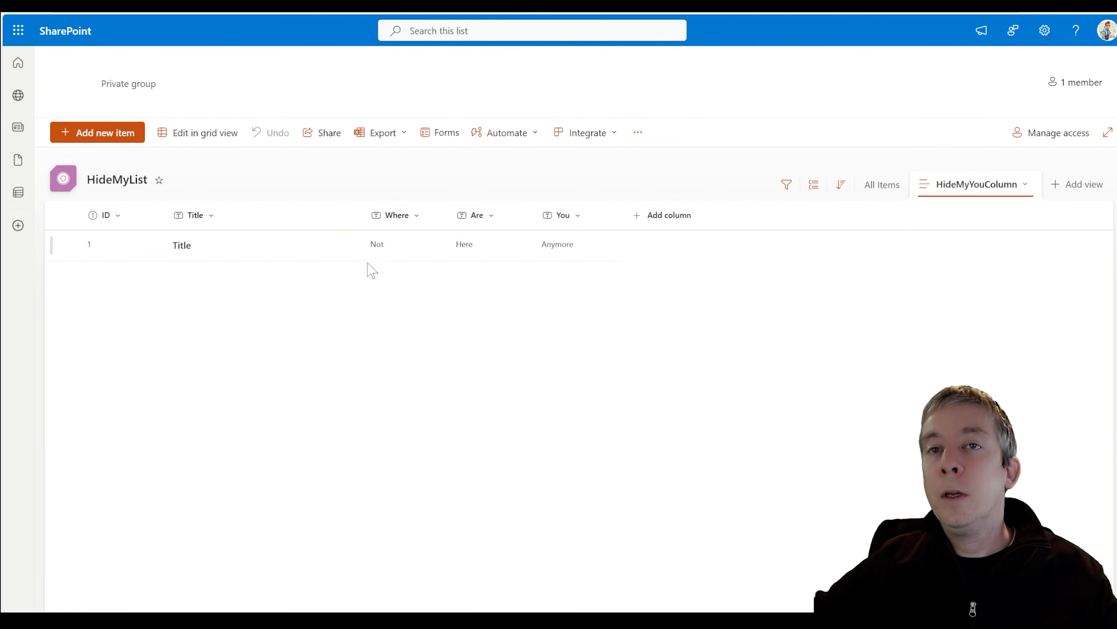
- Hide the You column from the new item form, save the form's column selection and close the form
click(102, 134)
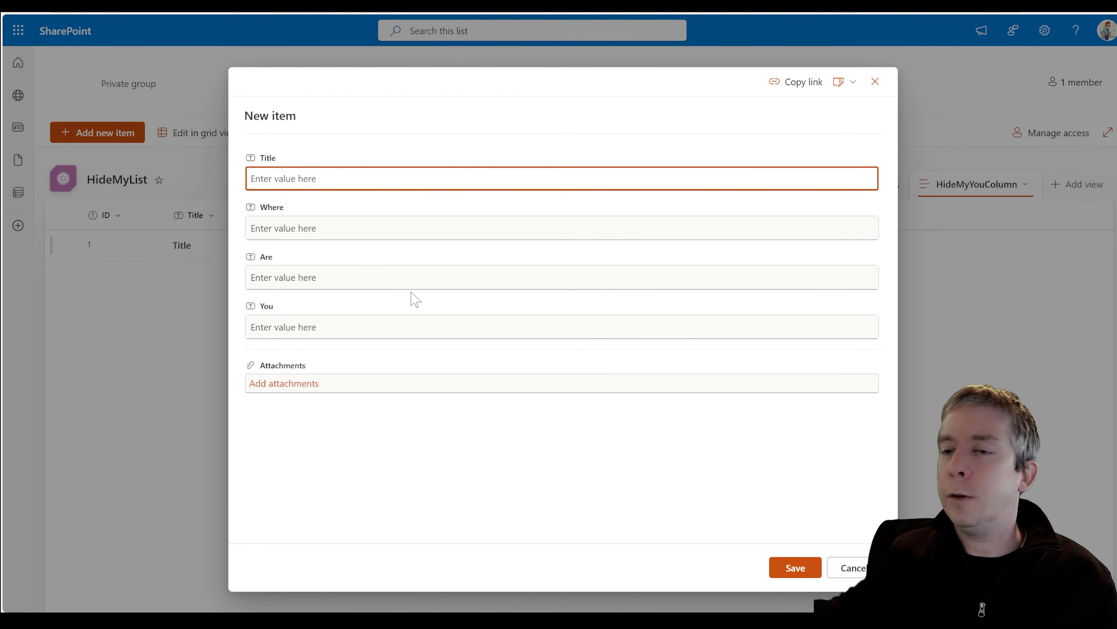
click(841, 88)
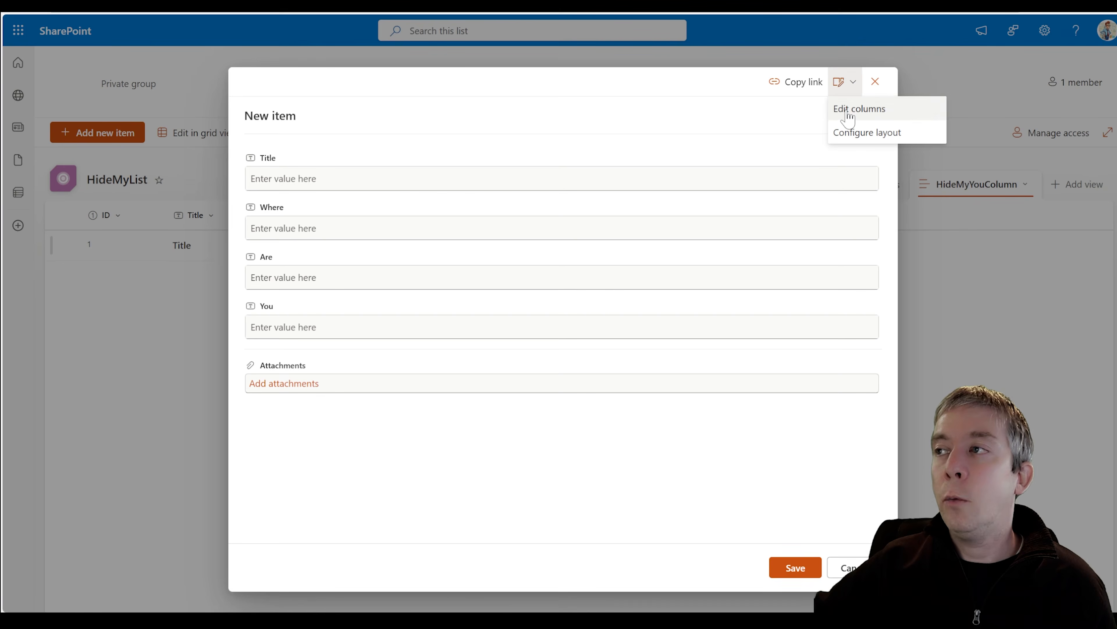
click(848, 115)
click(938, 232)
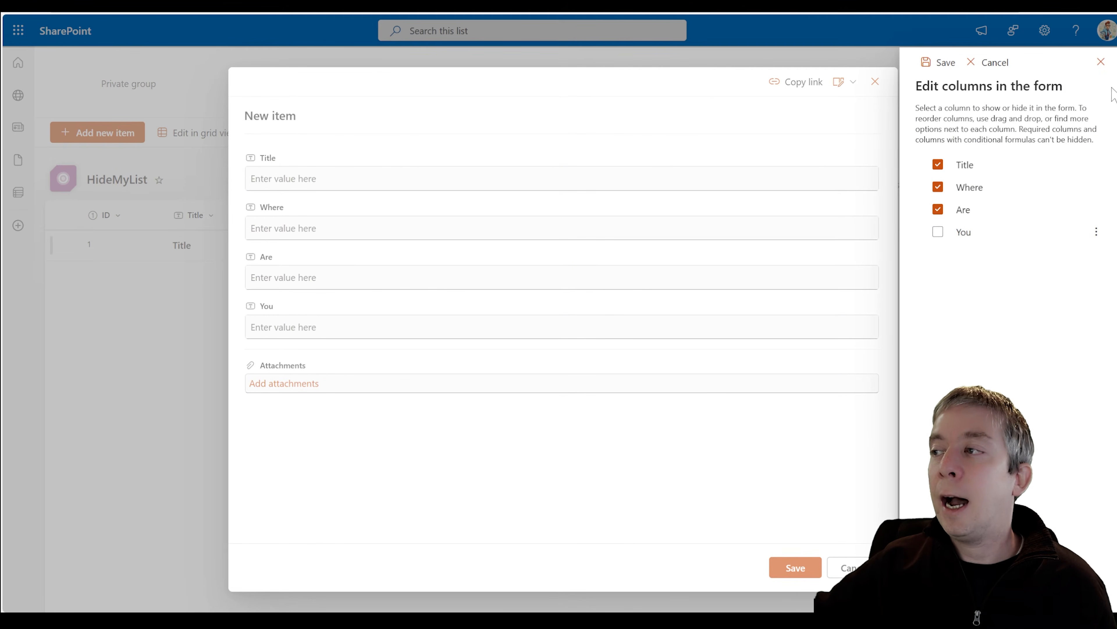
click(940, 62)
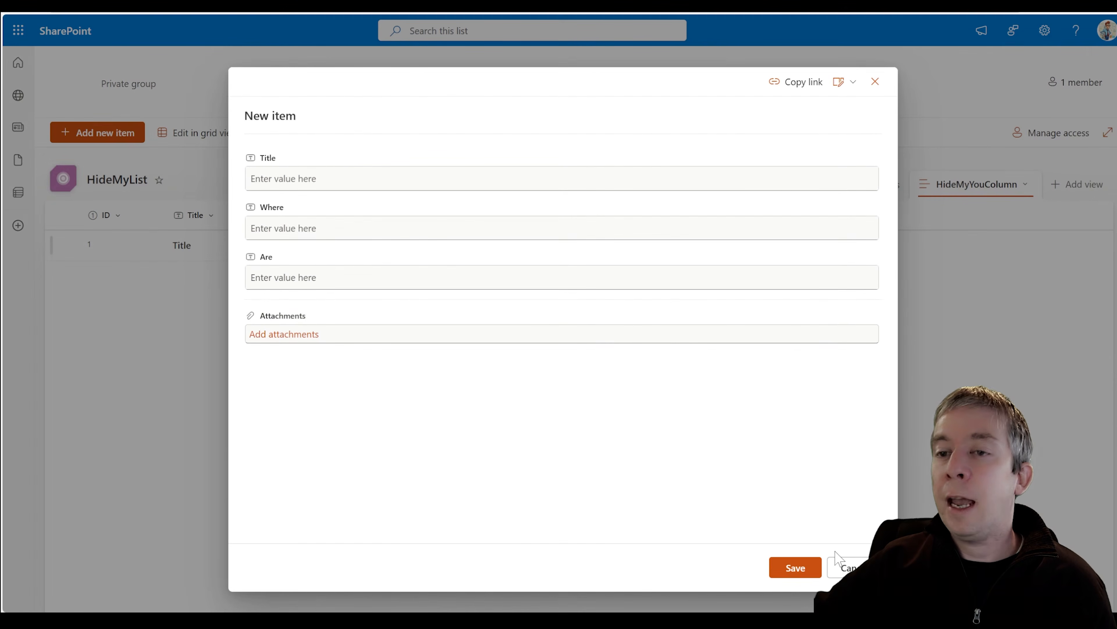
click(875, 82)
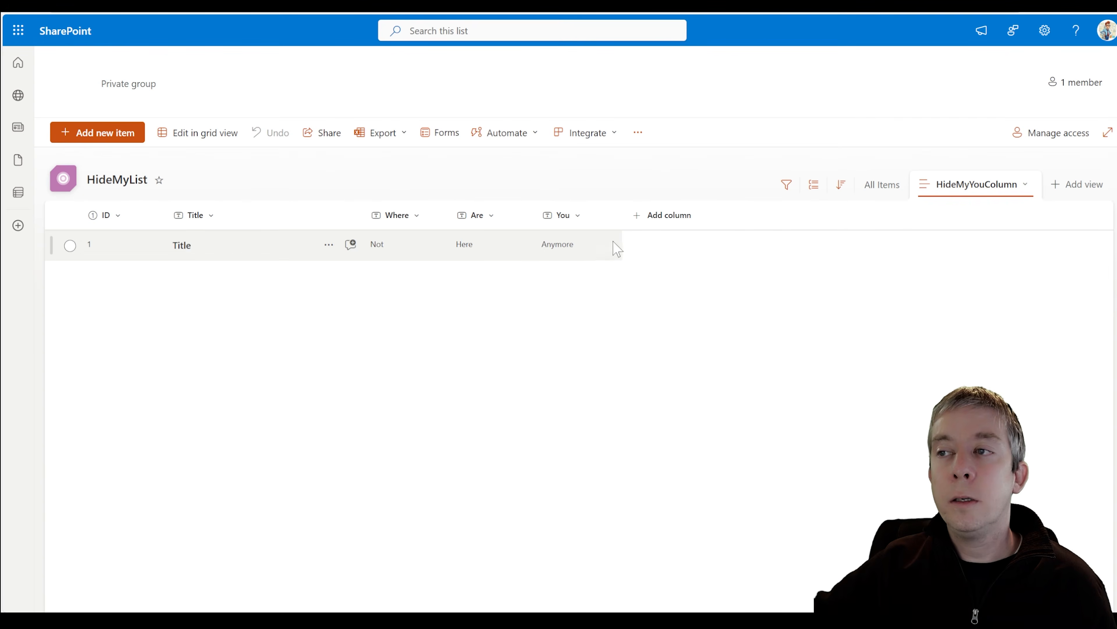
- Widen the You and Title columns in the list, and check which fields the new item form offers
drag(621, 217, 704, 217)
drag(365, 216, 470, 216)
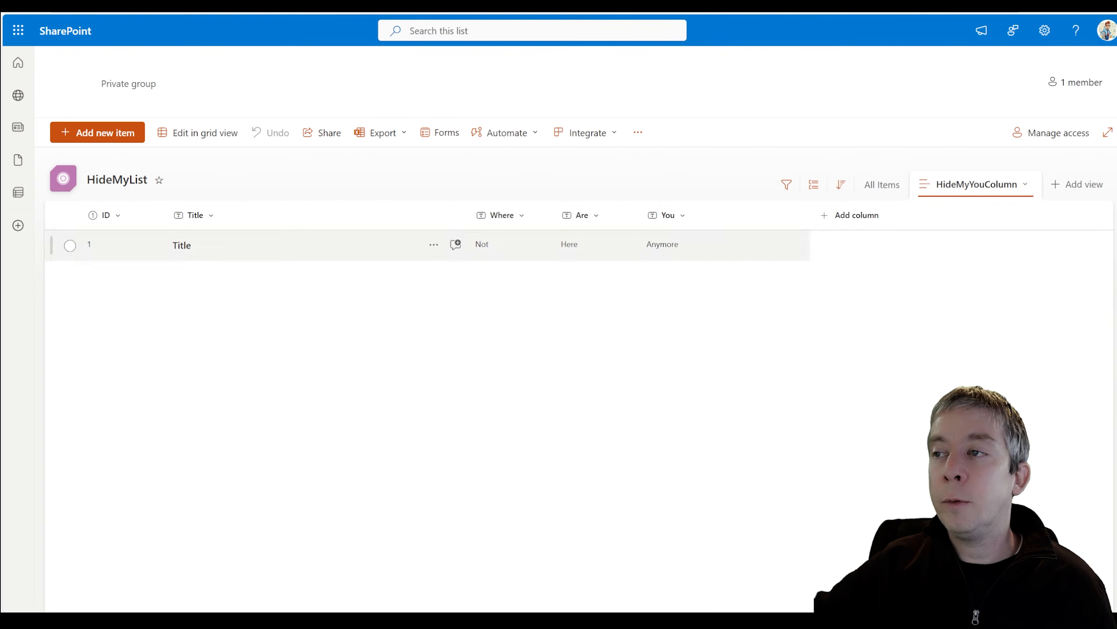
click(91, 133)
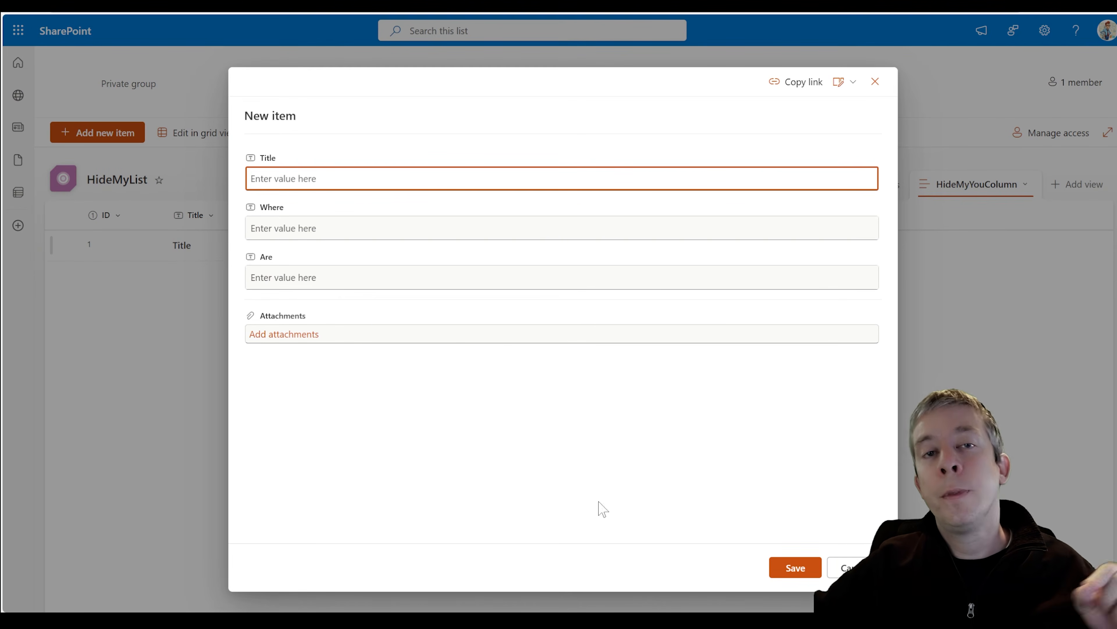
key(Escape)
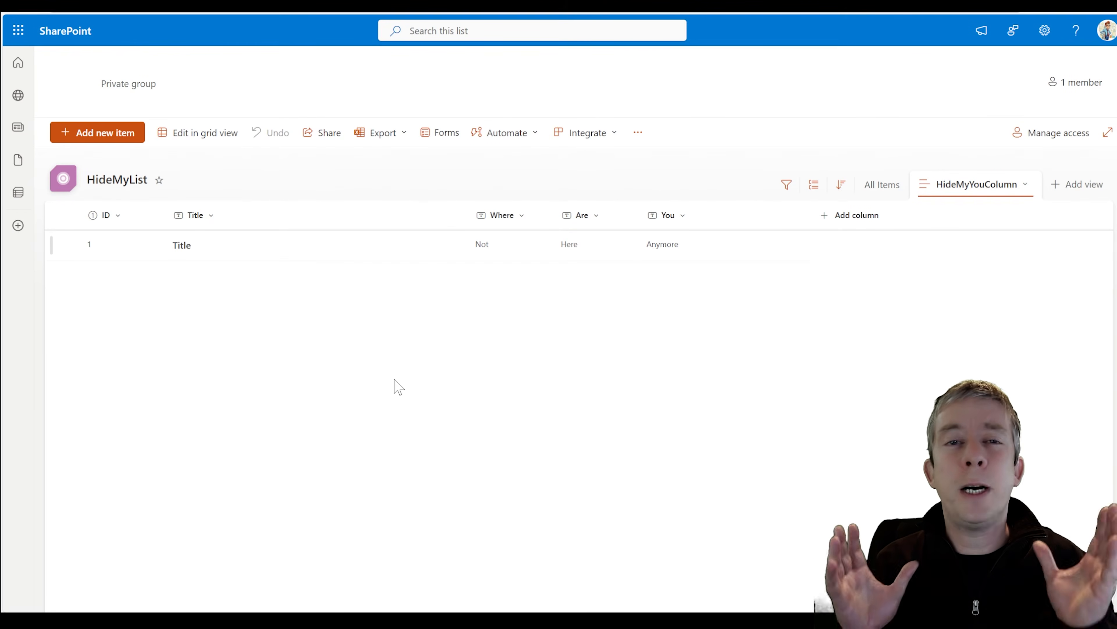
- Disable quick property editing in HideMyList's advanced settings to remove the grid view option, and return to the list
click(188, 140)
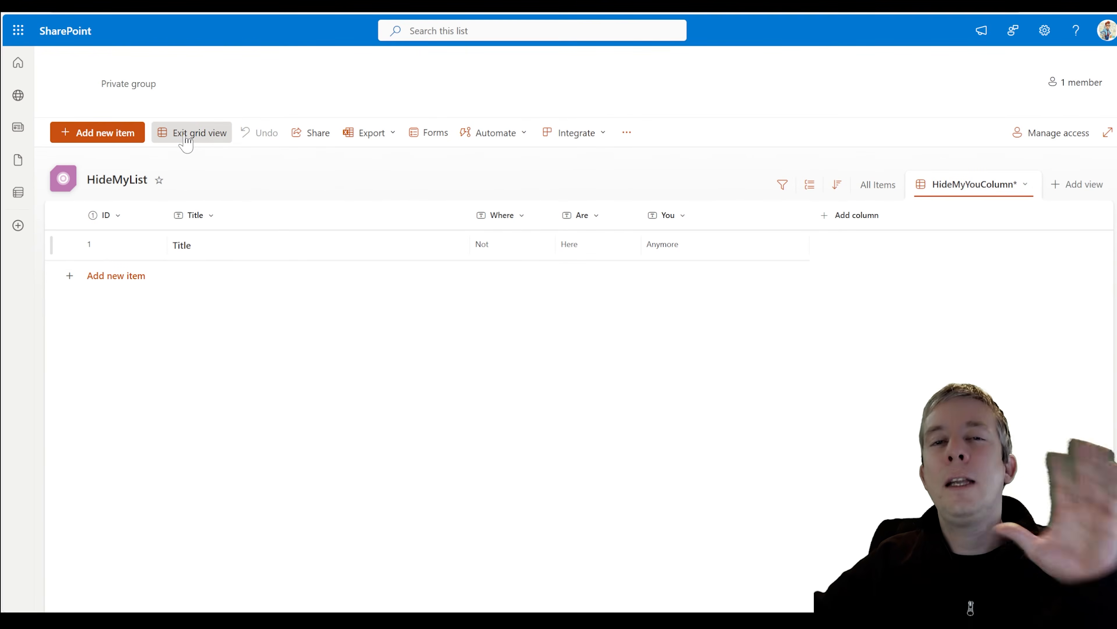
click(187, 141)
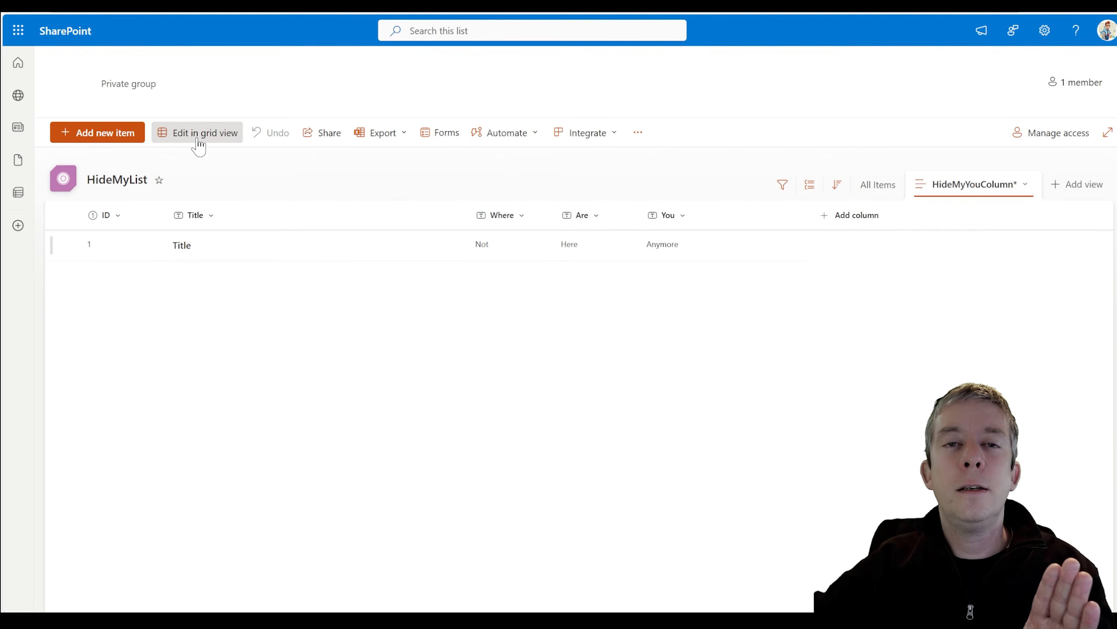
click(1039, 40)
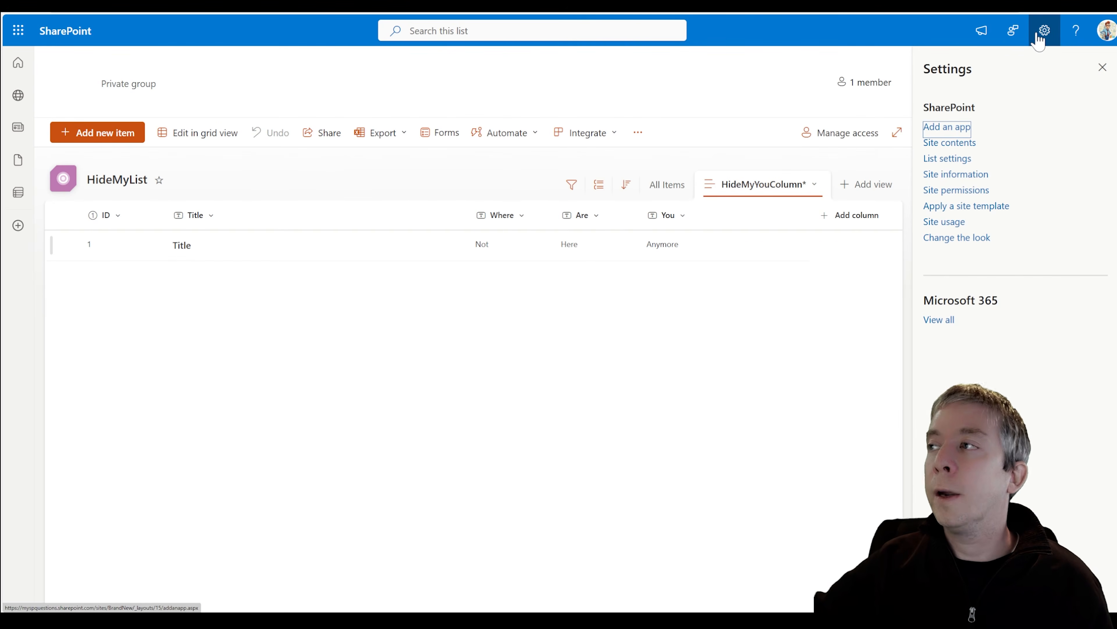
click(934, 161)
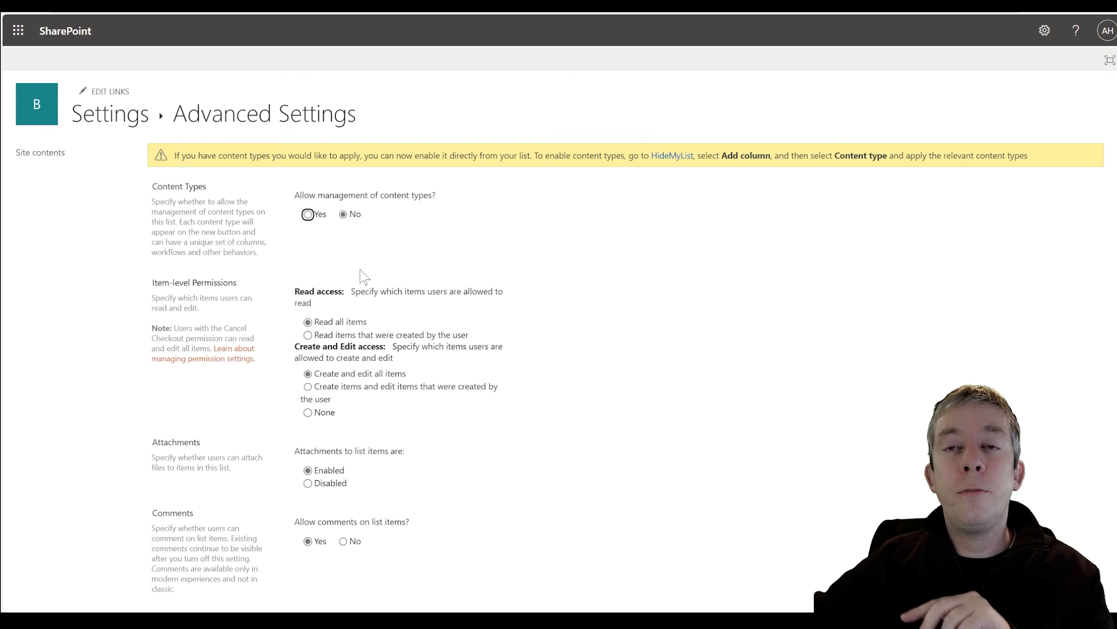
scroll(357, 308, down, 8)
scroll(357, 308, down, 5)
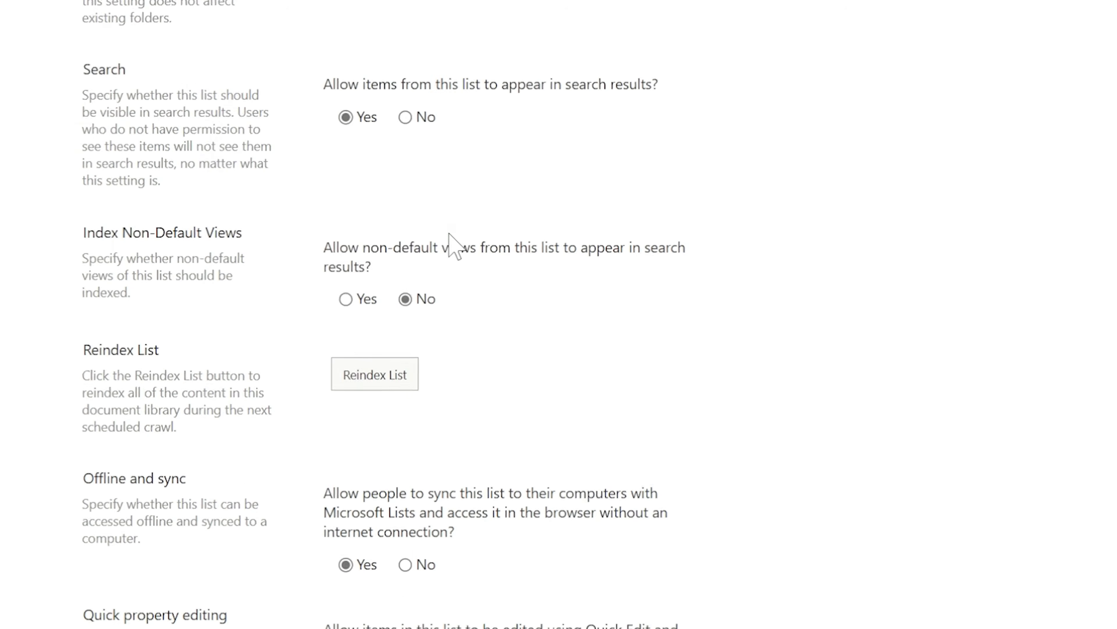
scroll(450, 234, down, 5)
drag(52, 104, 190, 176)
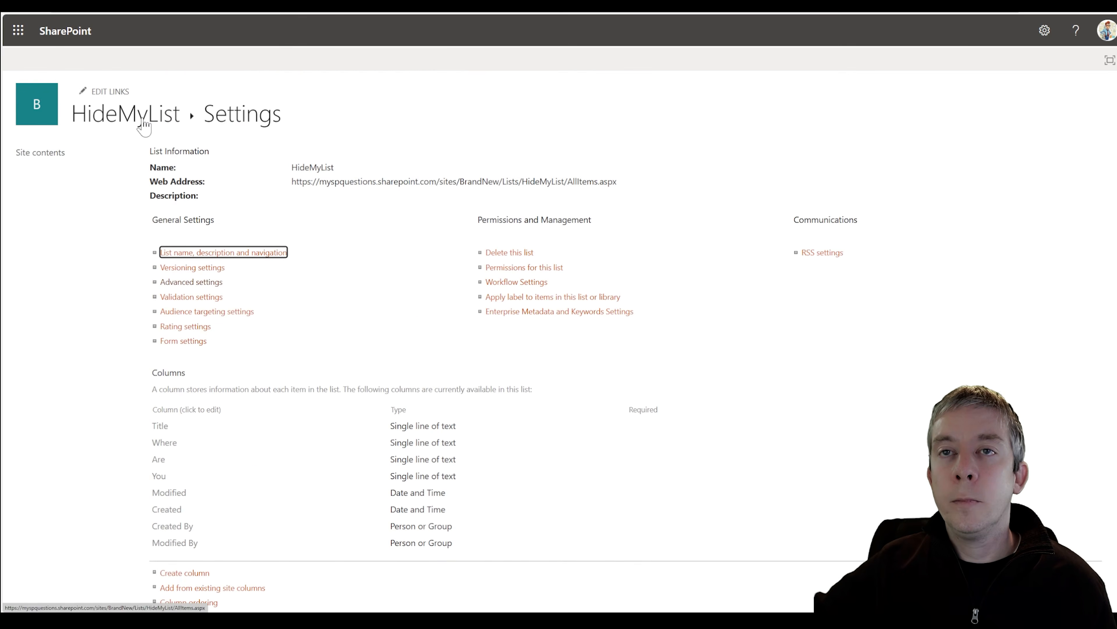
click(143, 128)
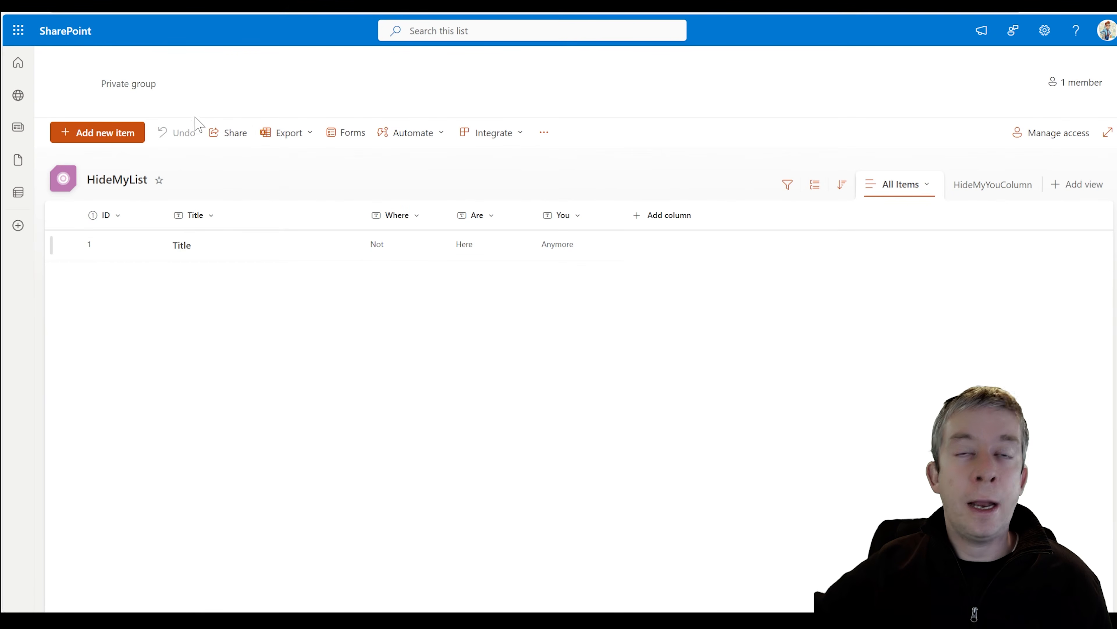
- Check the new item form's fields and attachments area, closing the form without saving an item
click(108, 141)
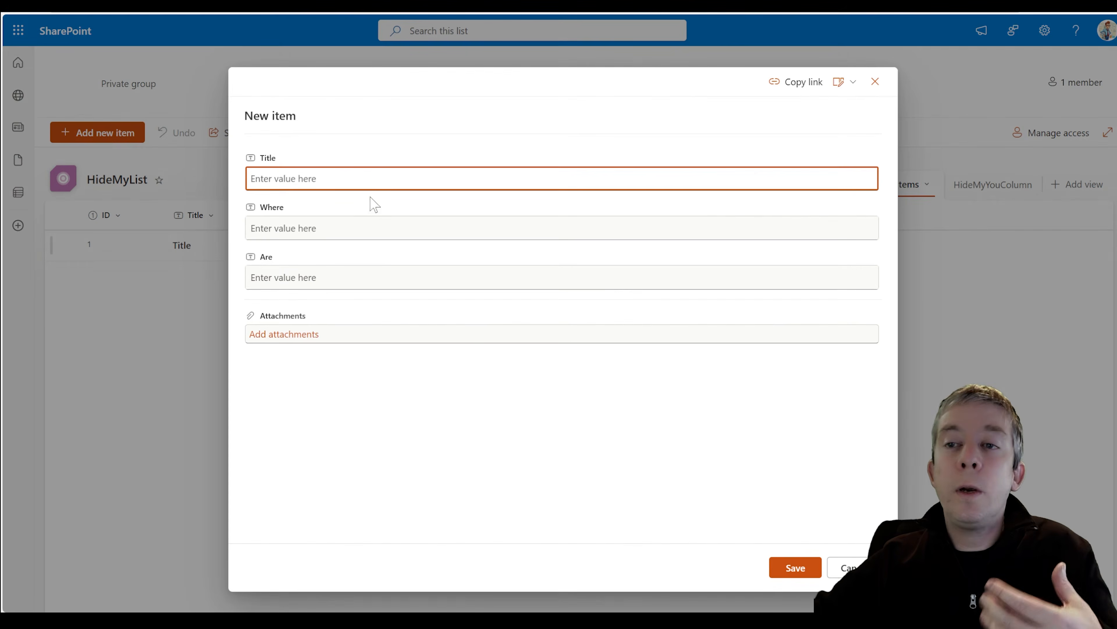
click(854, 568)
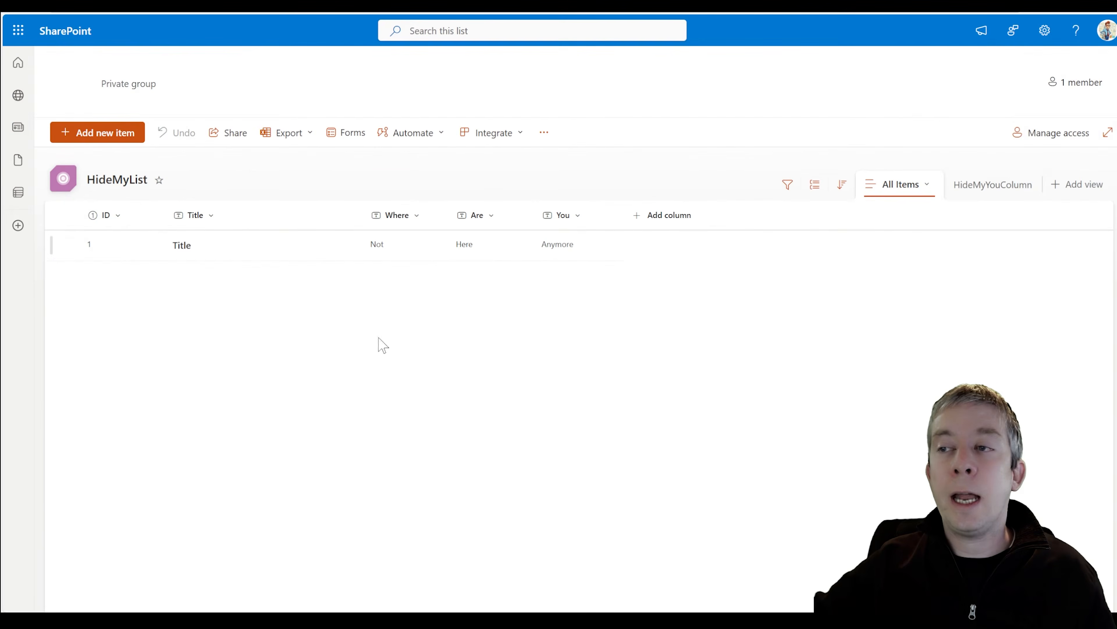
click(100, 132)
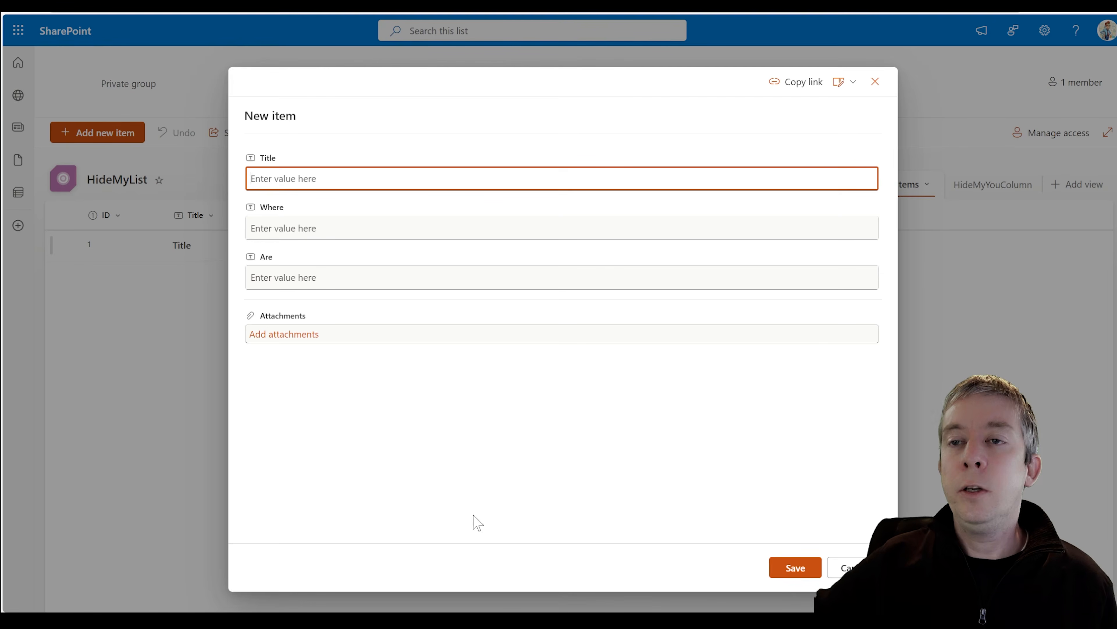
click(843, 558)
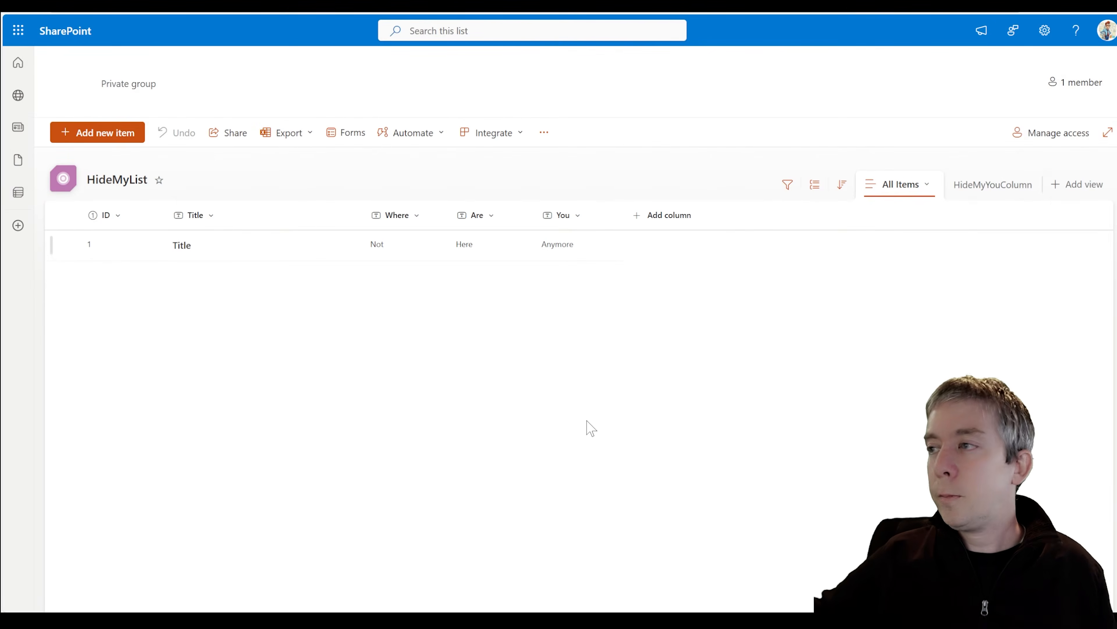
- From the HideMyYouColumn view, show the You column in the new item form, save the column selection and close the form
click(981, 194)
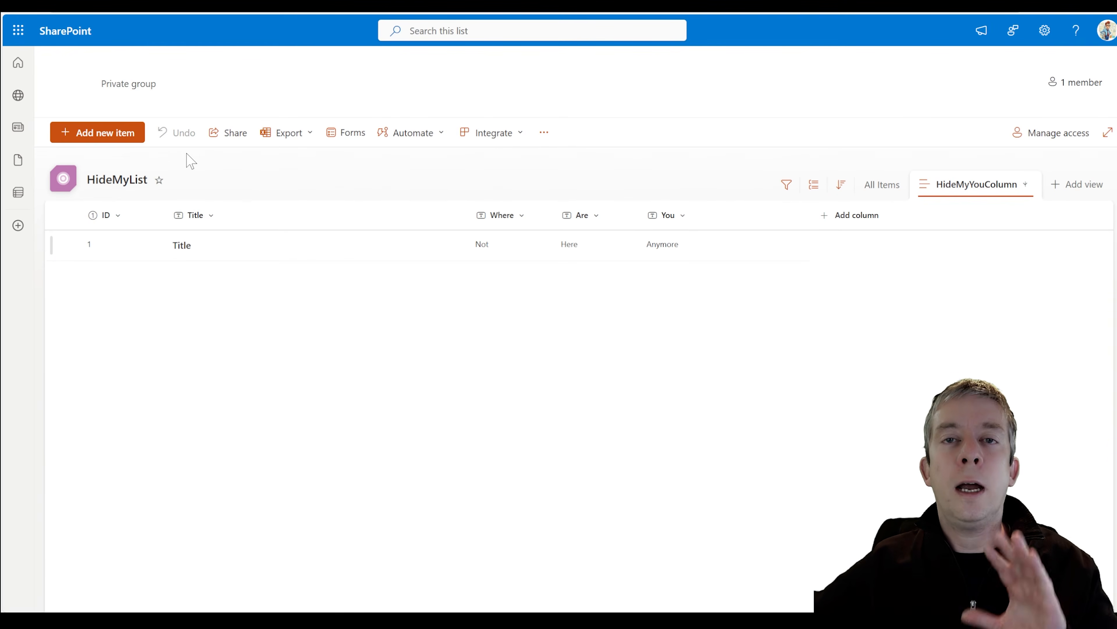
click(1044, 31)
click(1102, 66)
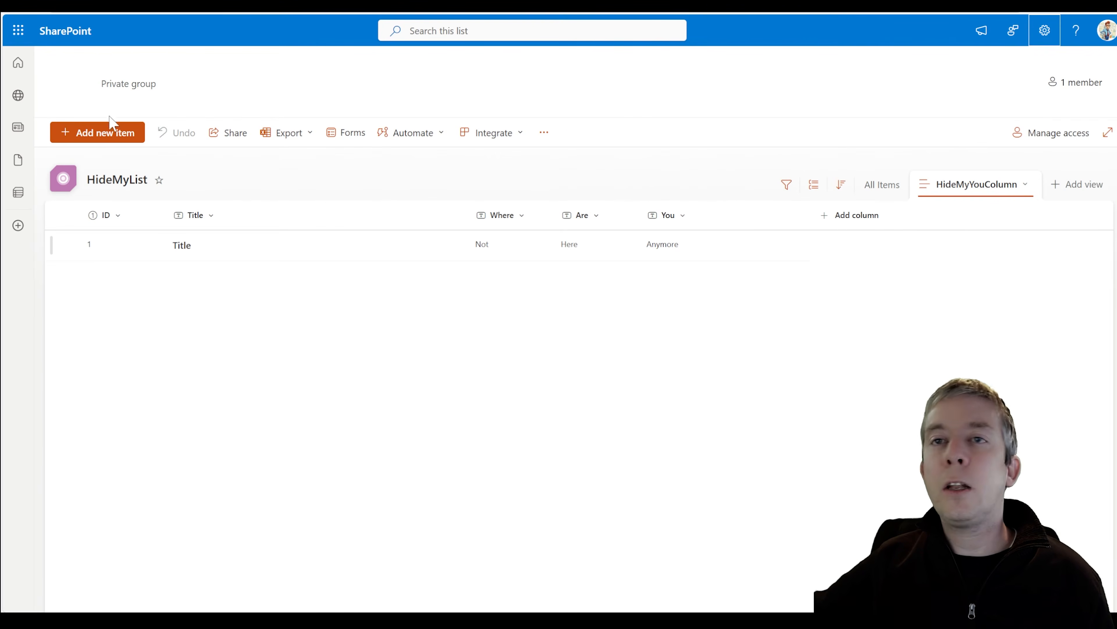
click(104, 137)
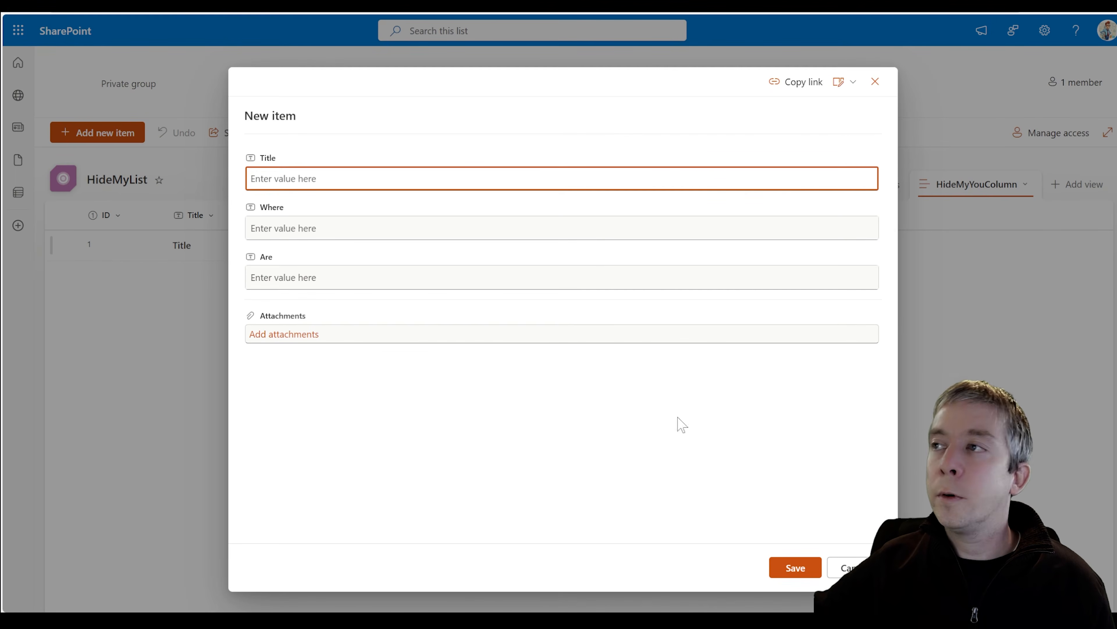
click(839, 83)
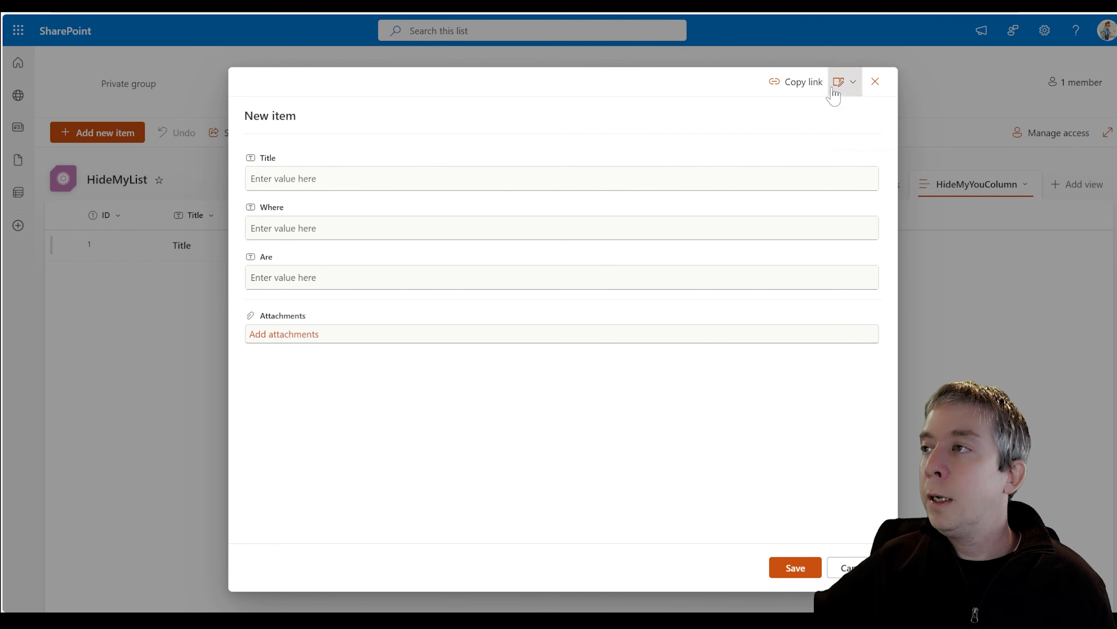
click(860, 107)
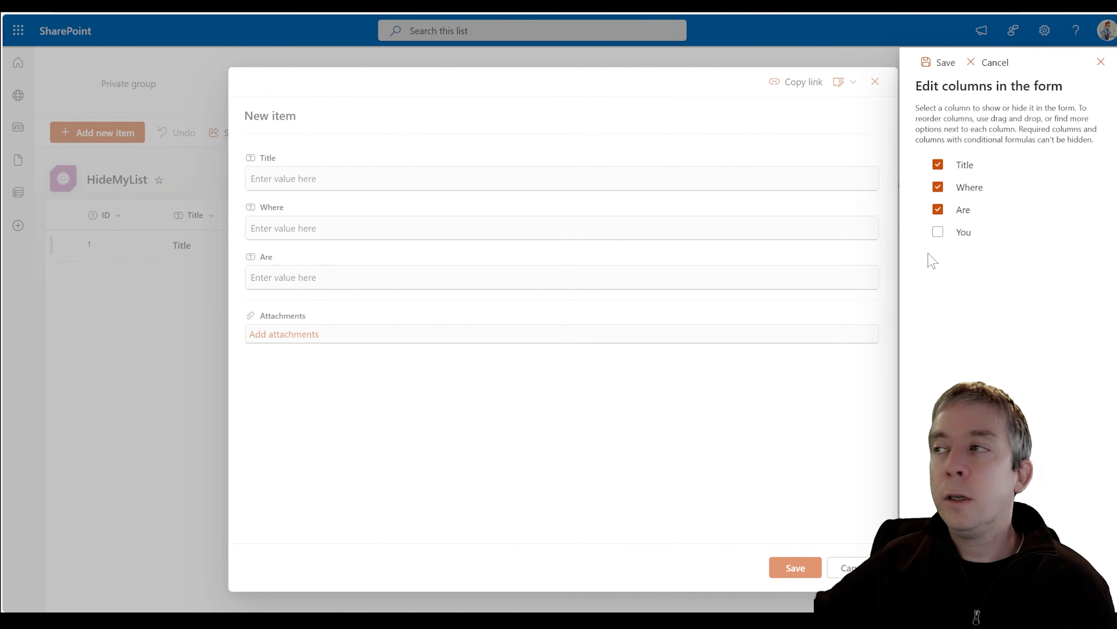
click(938, 232)
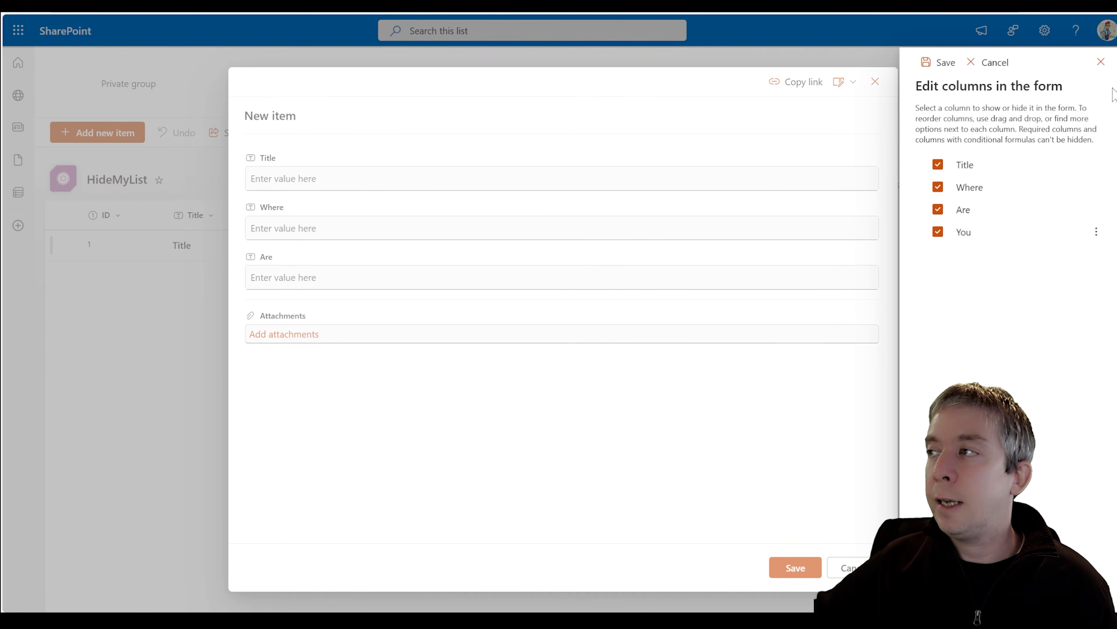
click(945, 62)
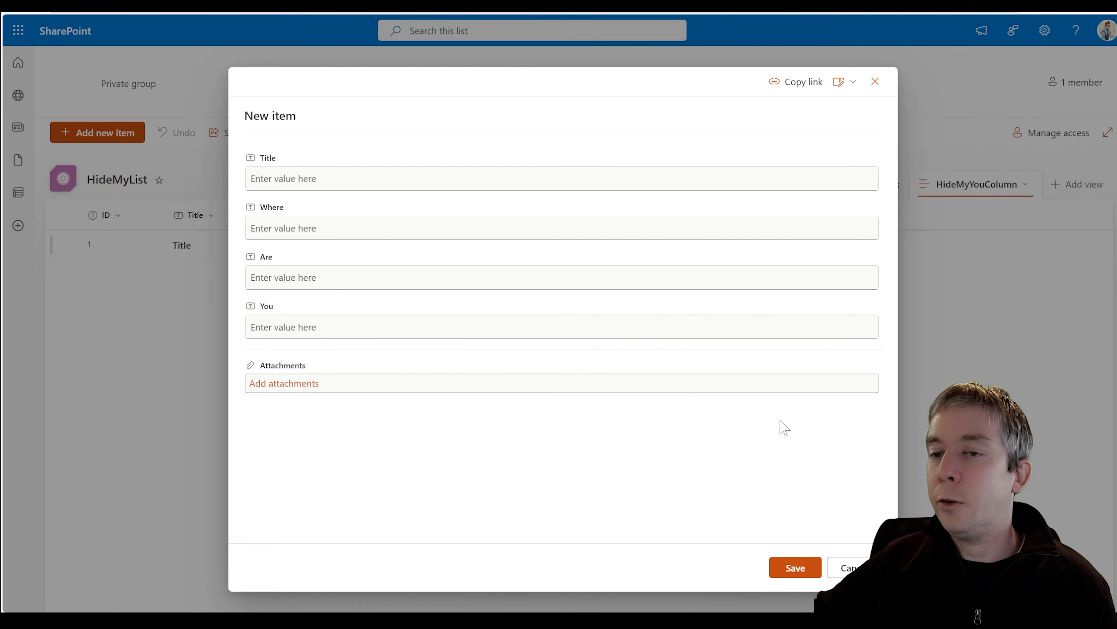
click(875, 81)
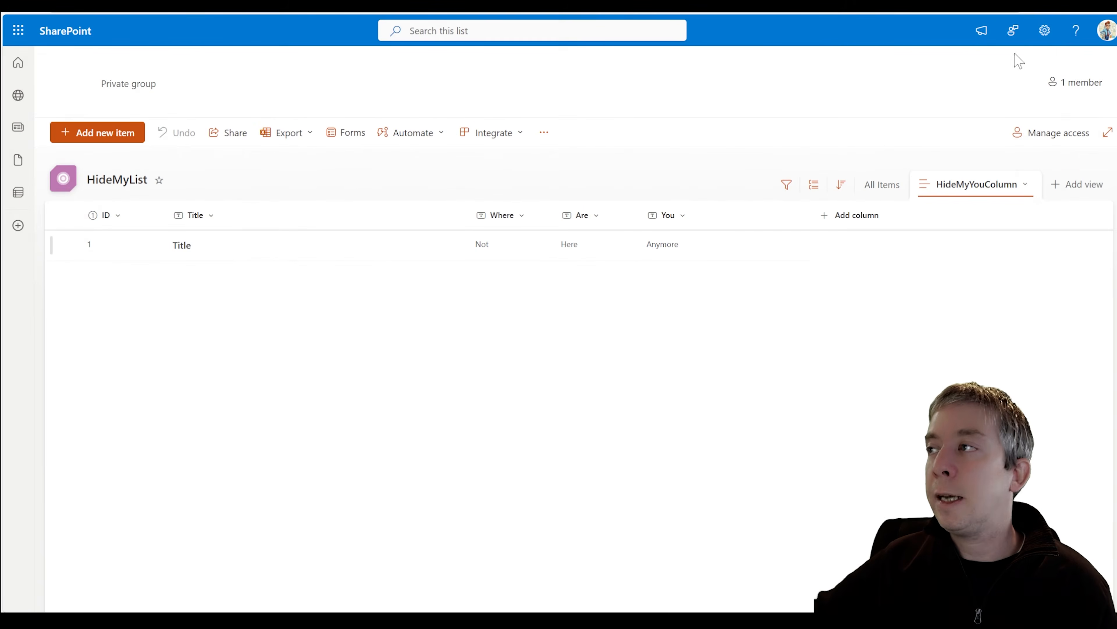
- Disable attachments in HideMyList's advanced settings, accept the deletion of existing attachments, and check the new item form from the list
click(1045, 32)
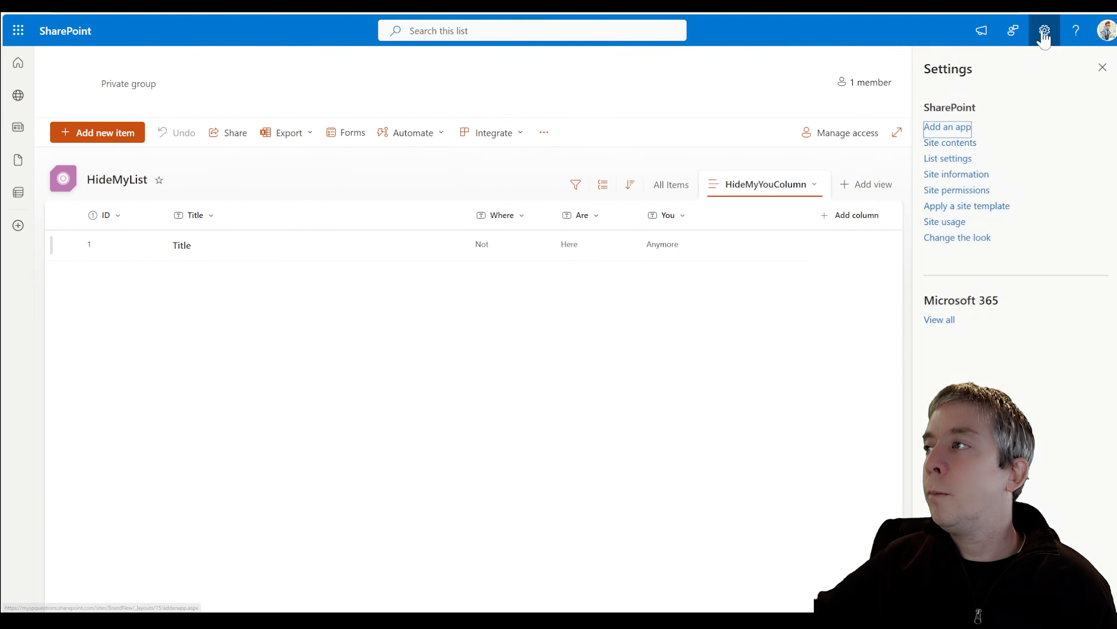
click(938, 161)
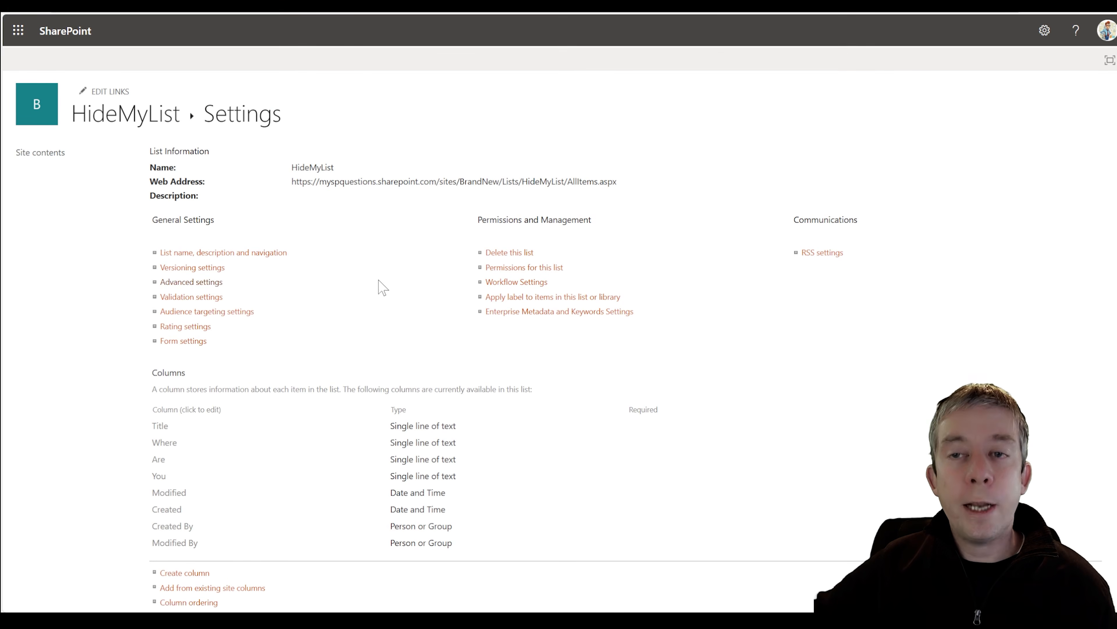
scroll(369, 280, down, 4)
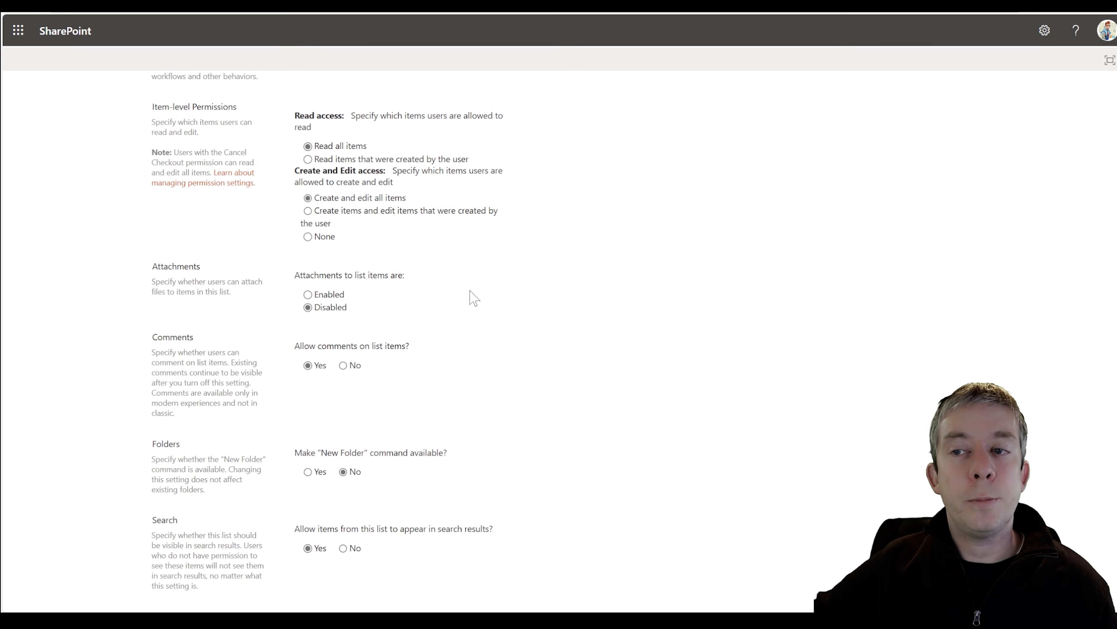
scroll(453, 299, down, 15)
click(448, 555)
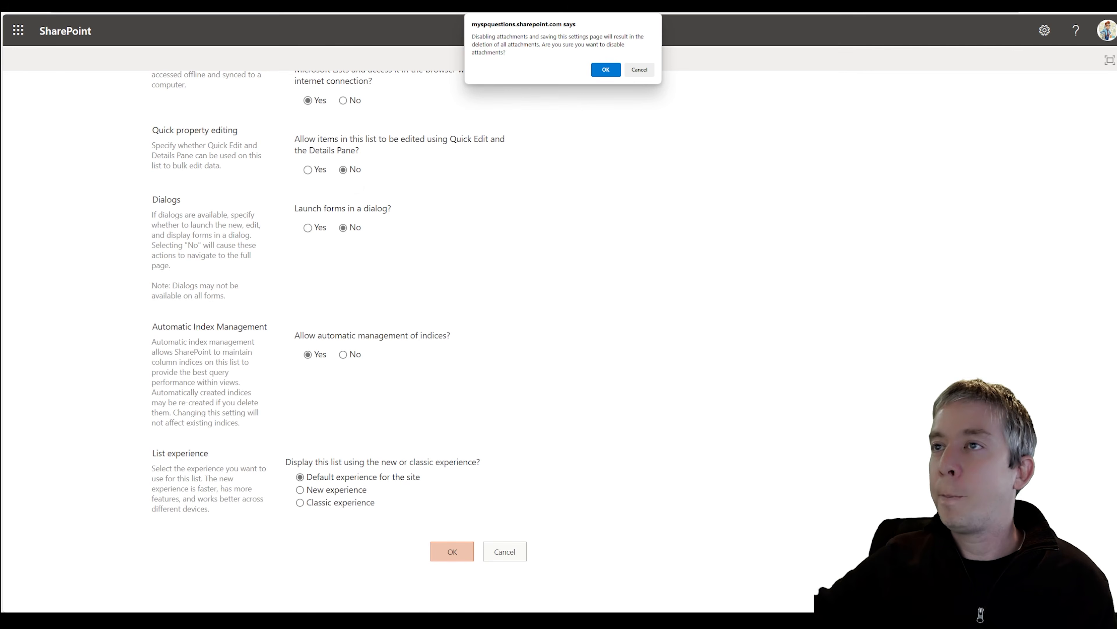
click(606, 69)
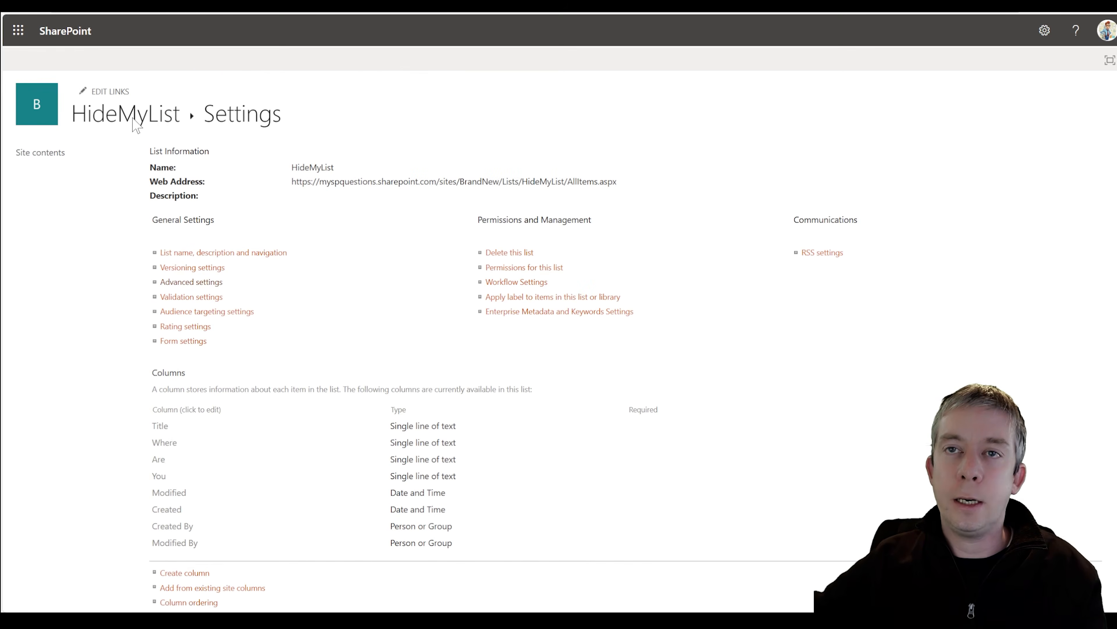
click(136, 124)
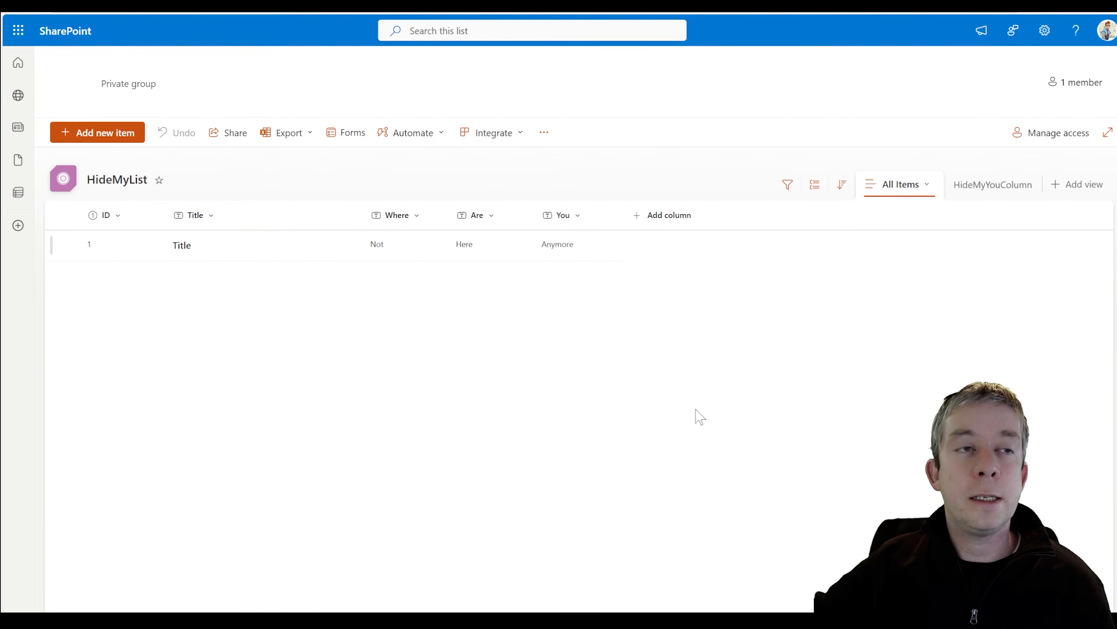
click(105, 141)
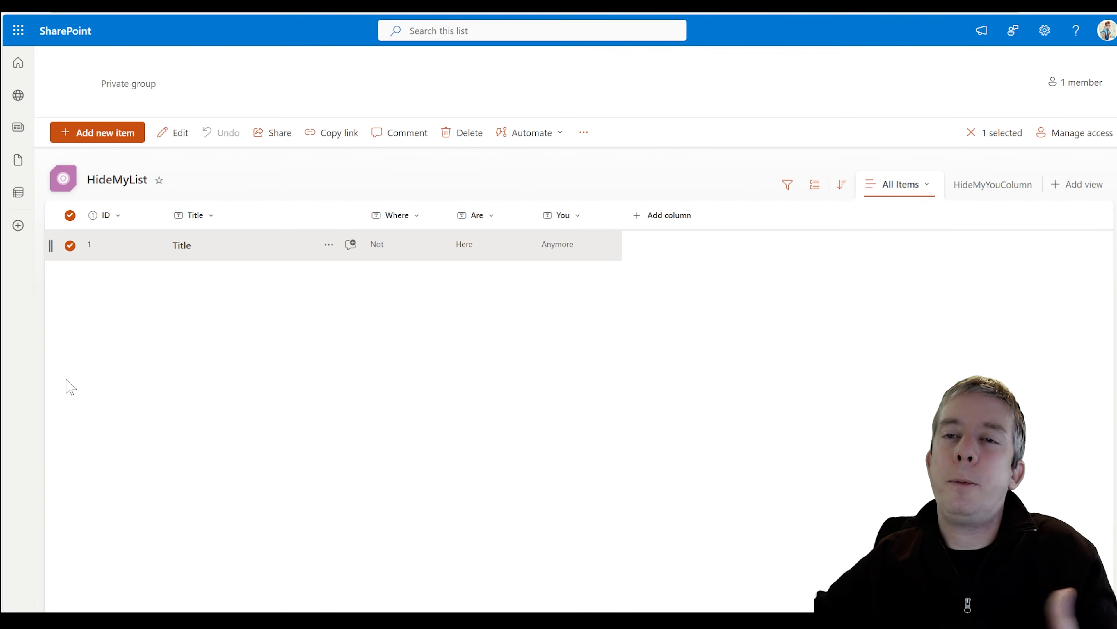
- Post the comment "Hey this looks really good!" on the list item named Title, and close the item
click(182, 245)
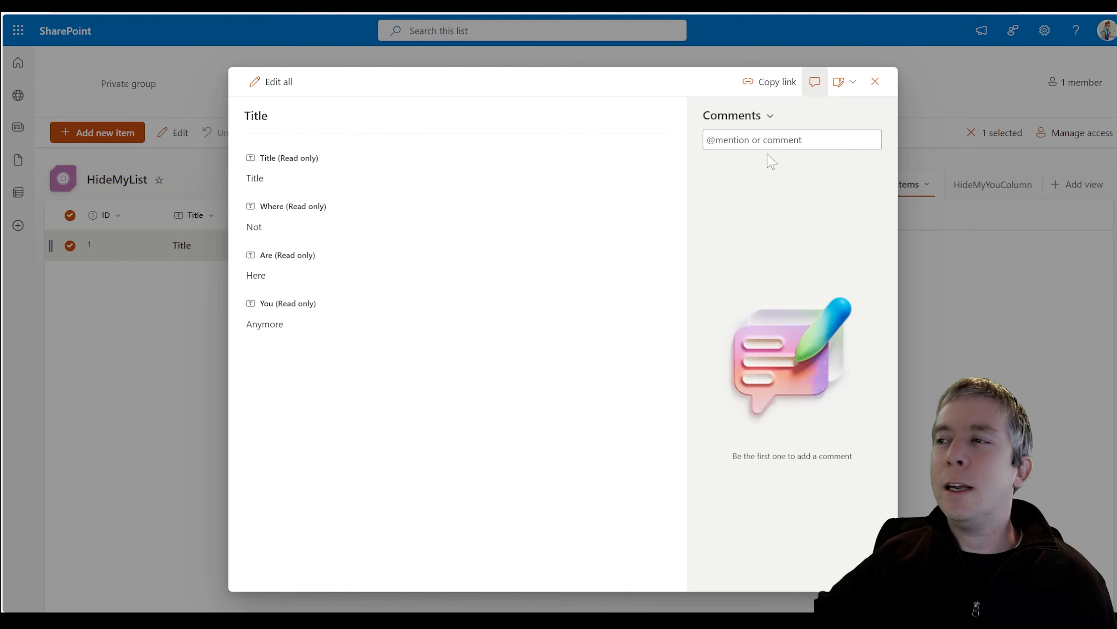
click(767, 140)
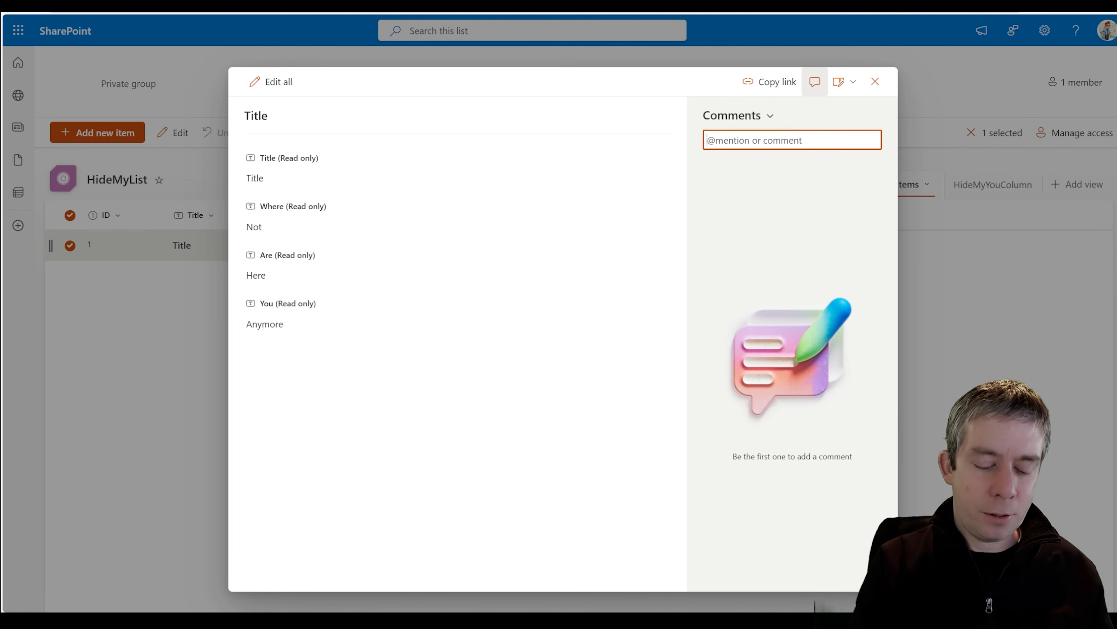
text(Hey this looks real)
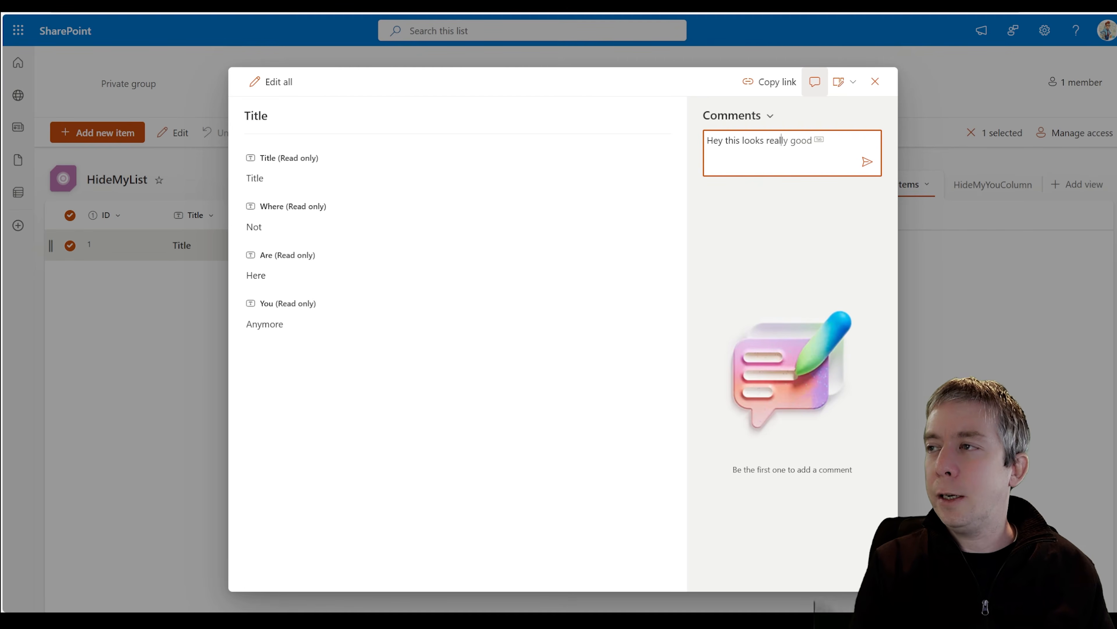
text(ly g)
key(Tab)
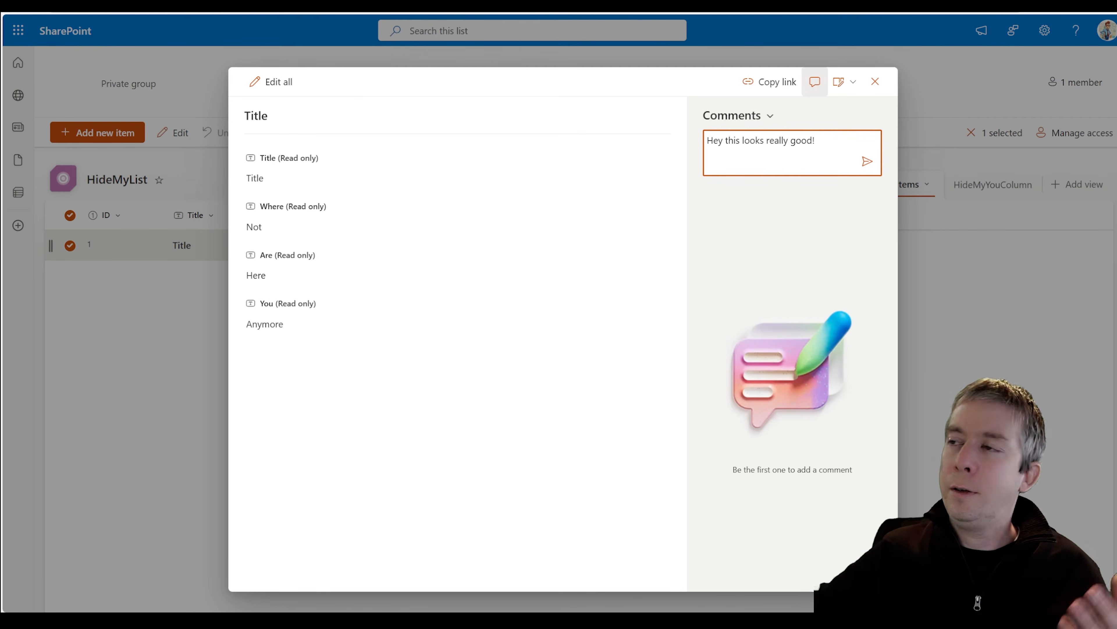
click(867, 161)
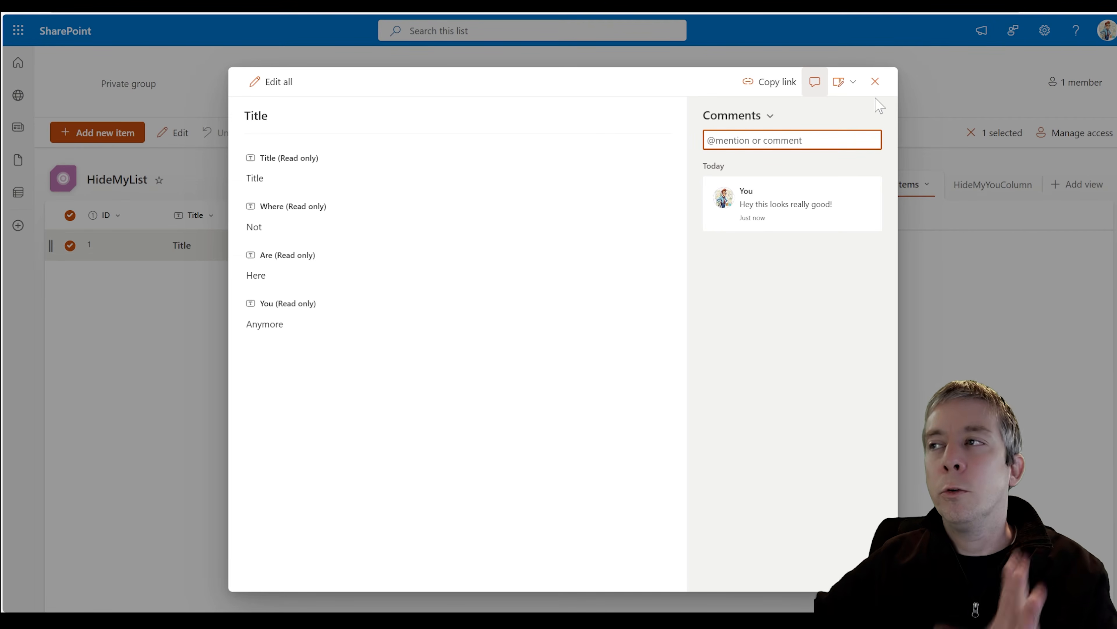
click(875, 82)
- Disallow comments on list items in HideMyList's advanced settings, and reopen the existing item to check its comments area
click(1045, 35)
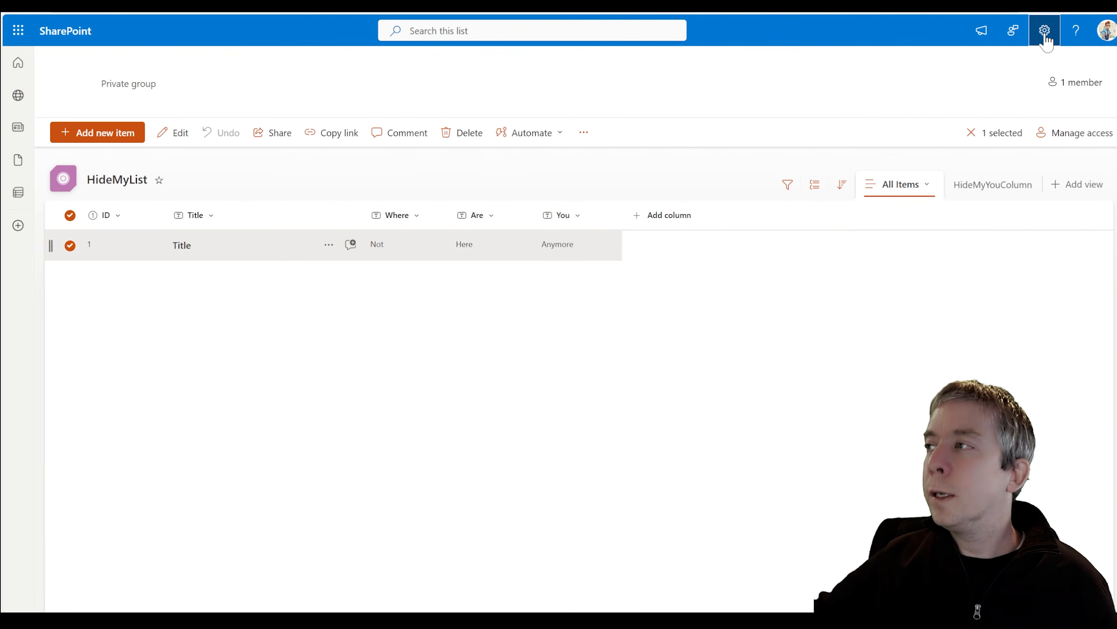
click(939, 160)
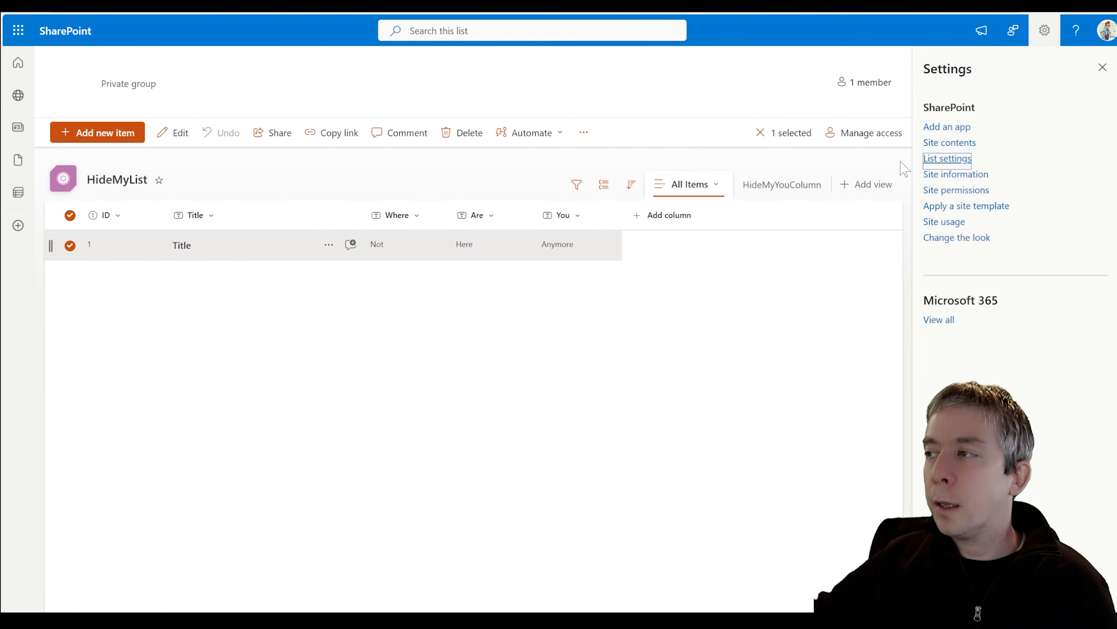
click(182, 285)
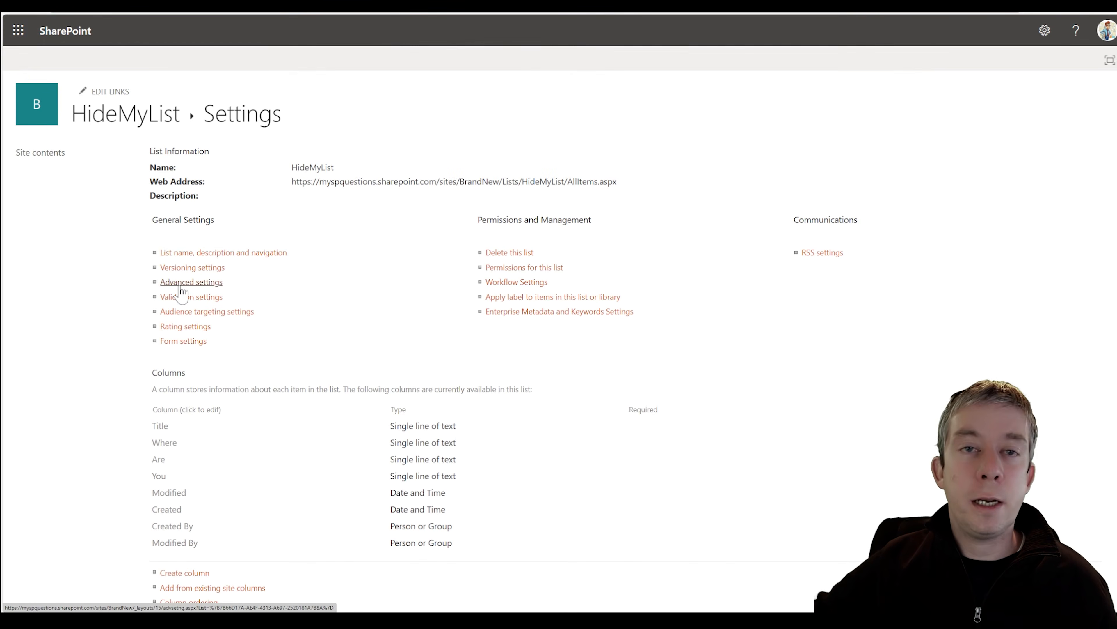
scroll(351, 273, down, 2)
scroll(371, 282, down, 3)
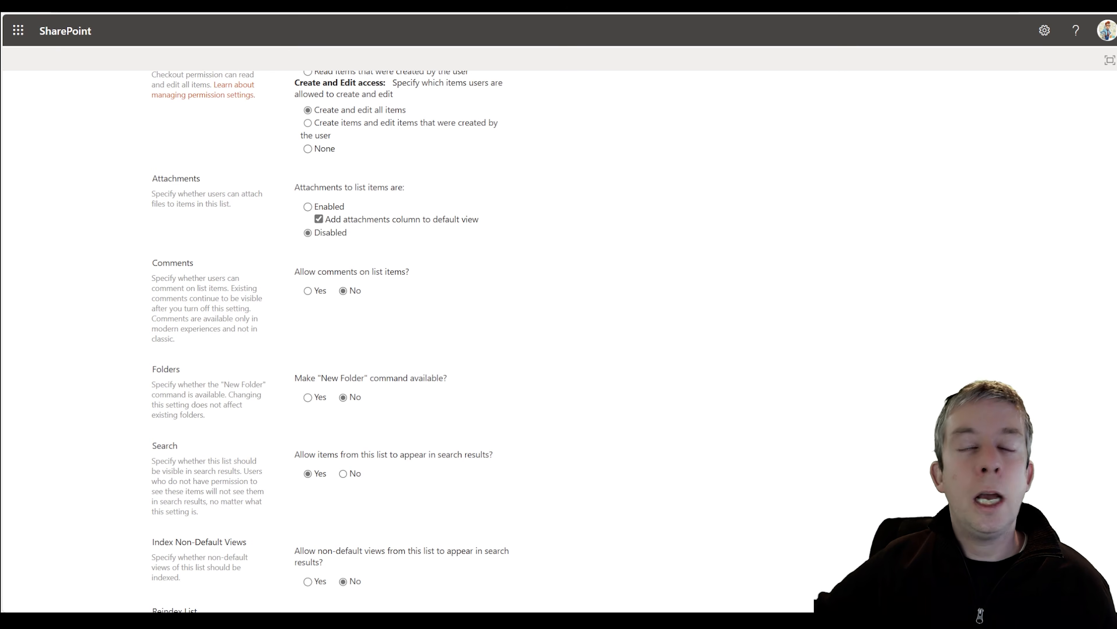
scroll(347, 283, down, 12)
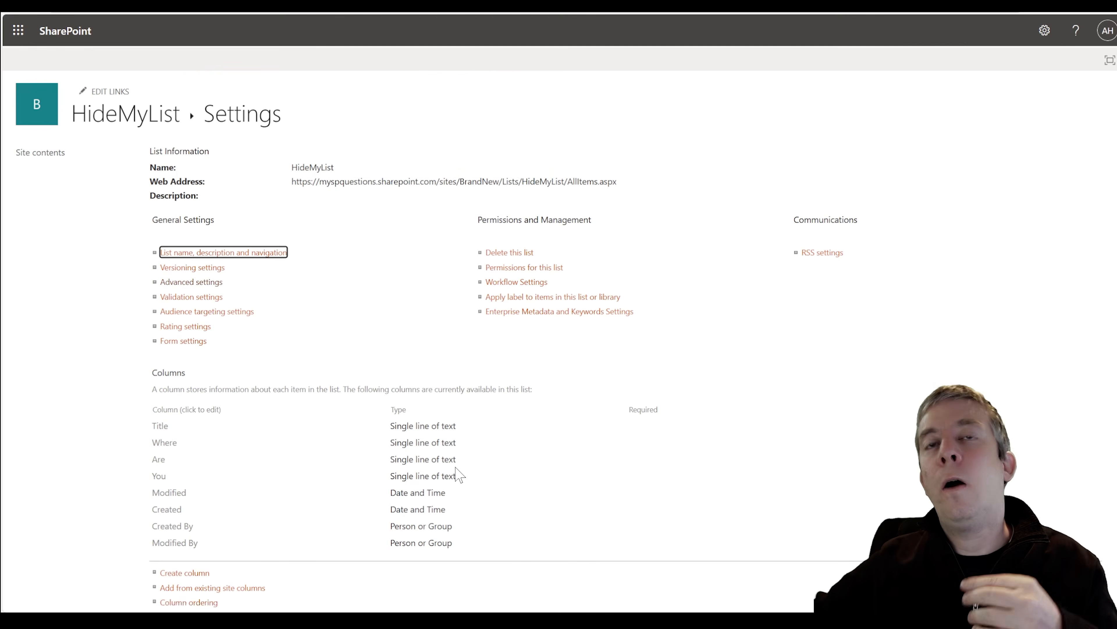
click(126, 120)
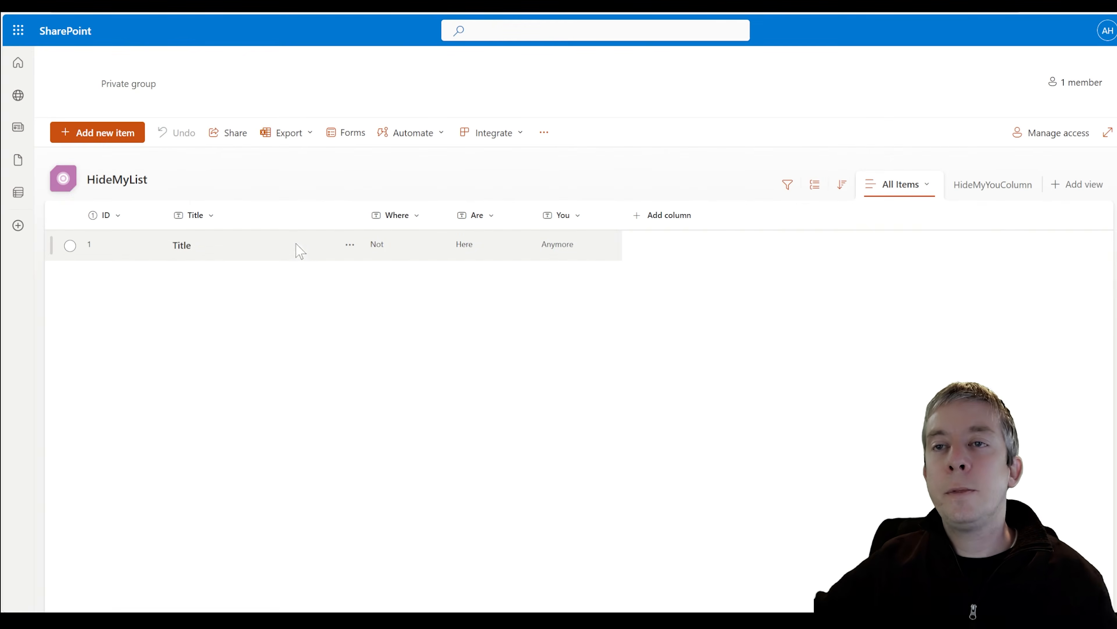
click(180, 246)
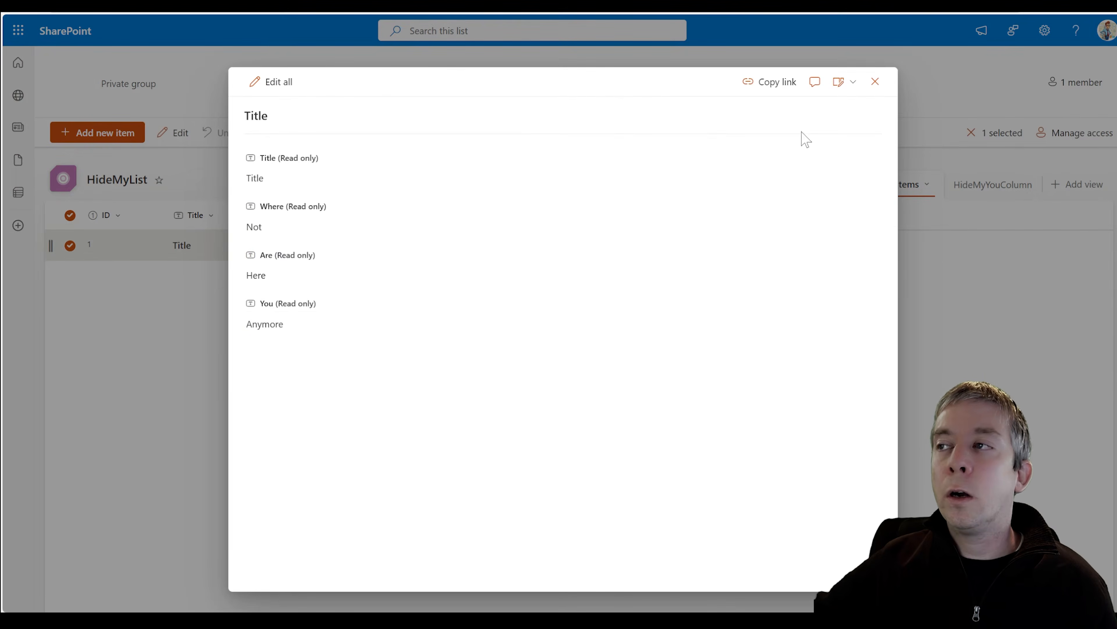
key(Escape)
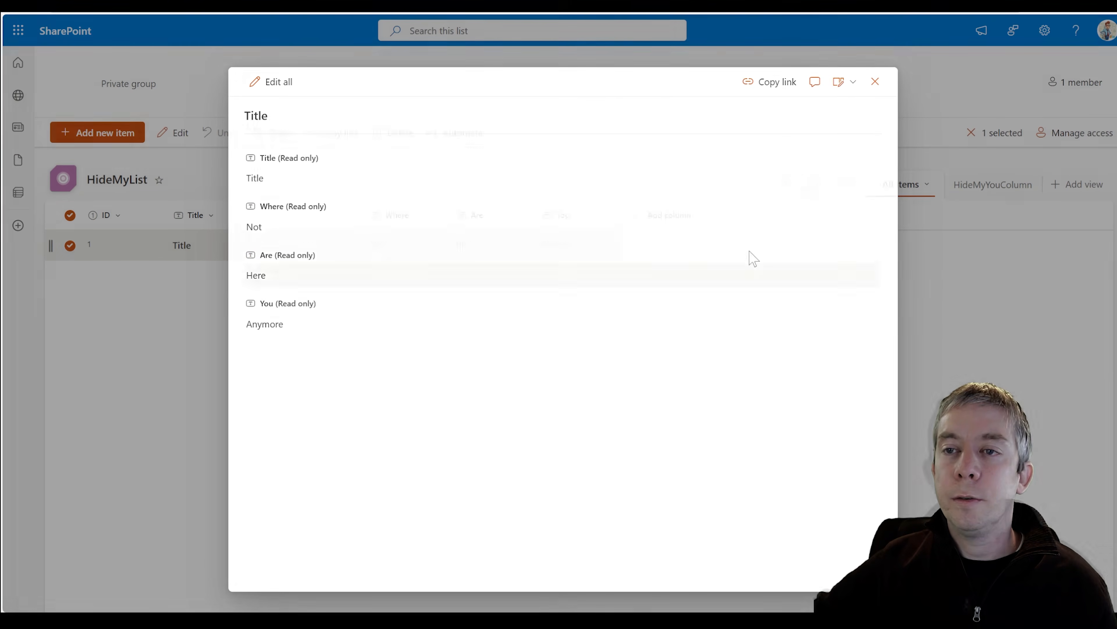
- Change the existing list item's title to Title2 and save the item
click(185, 253)
click(283, 180)
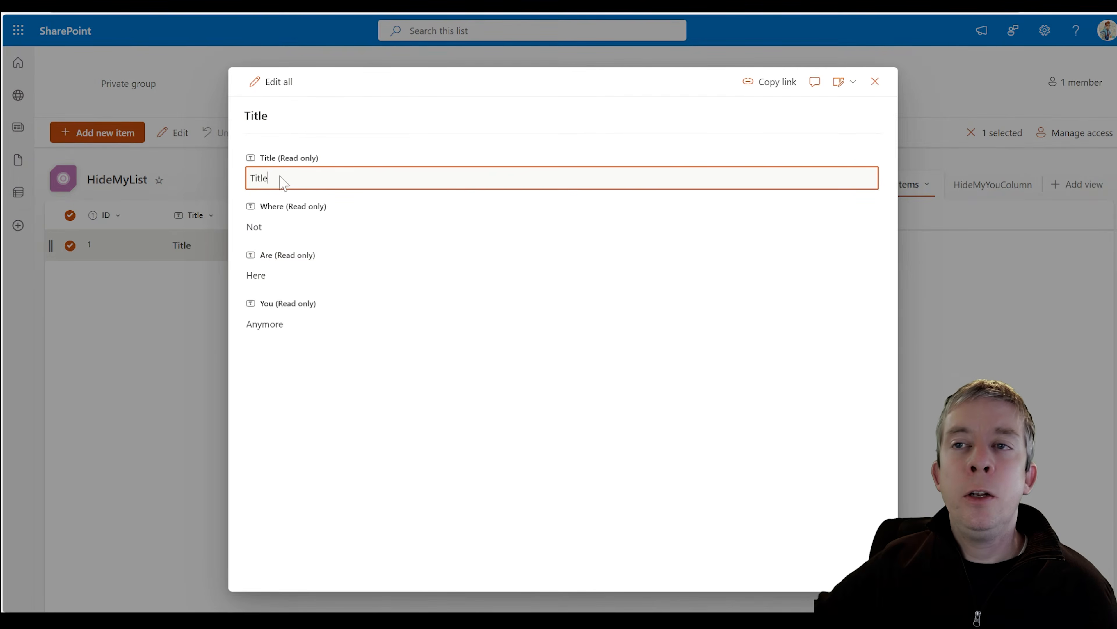
click(273, 82)
click(282, 228)
key(shift+Tab)
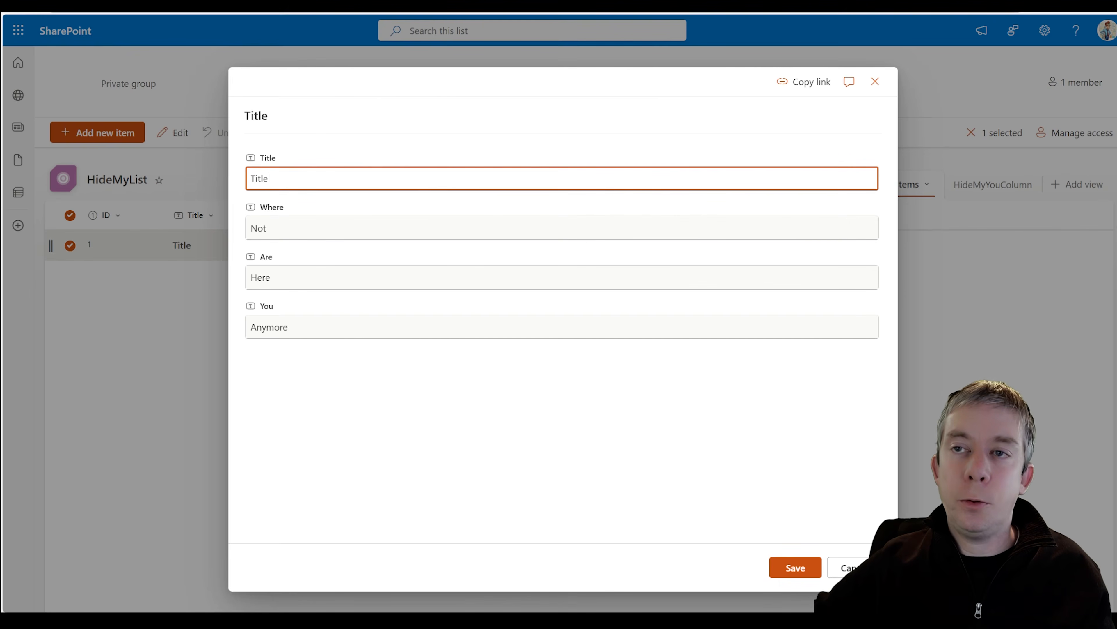
click(791, 576)
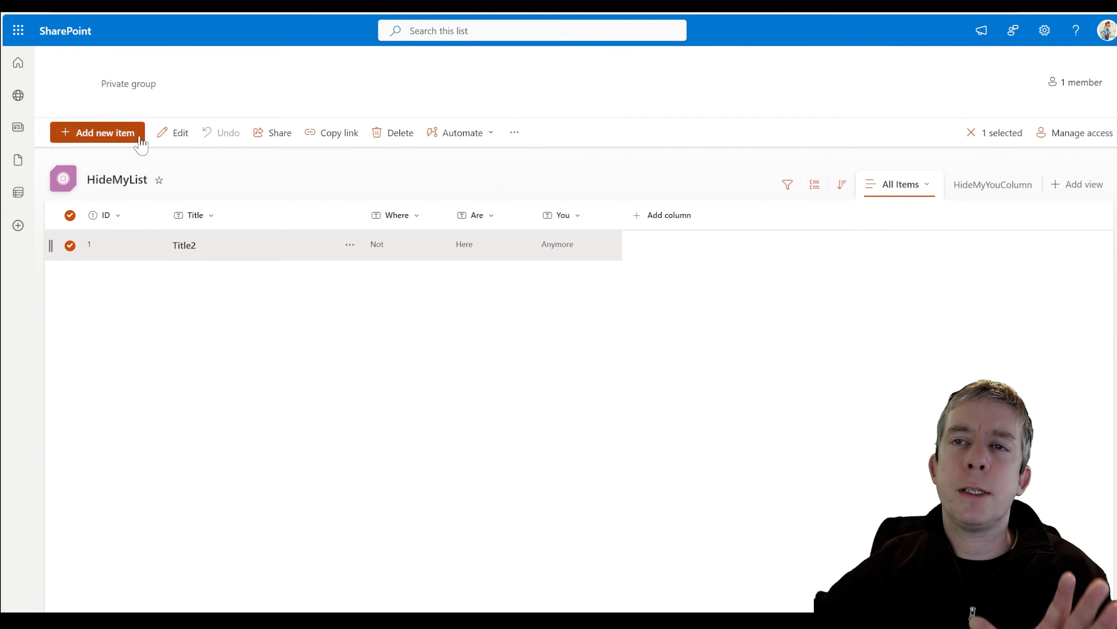
- Check the Title2 item's details and its edit form, and leave without changing anything
click(185, 246)
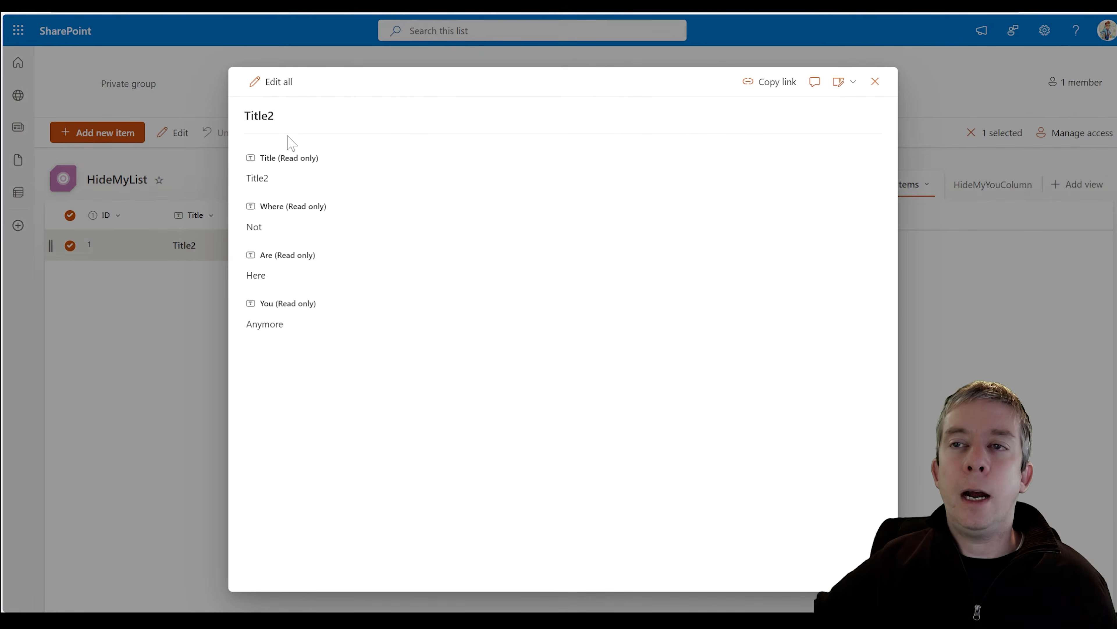
click(273, 82)
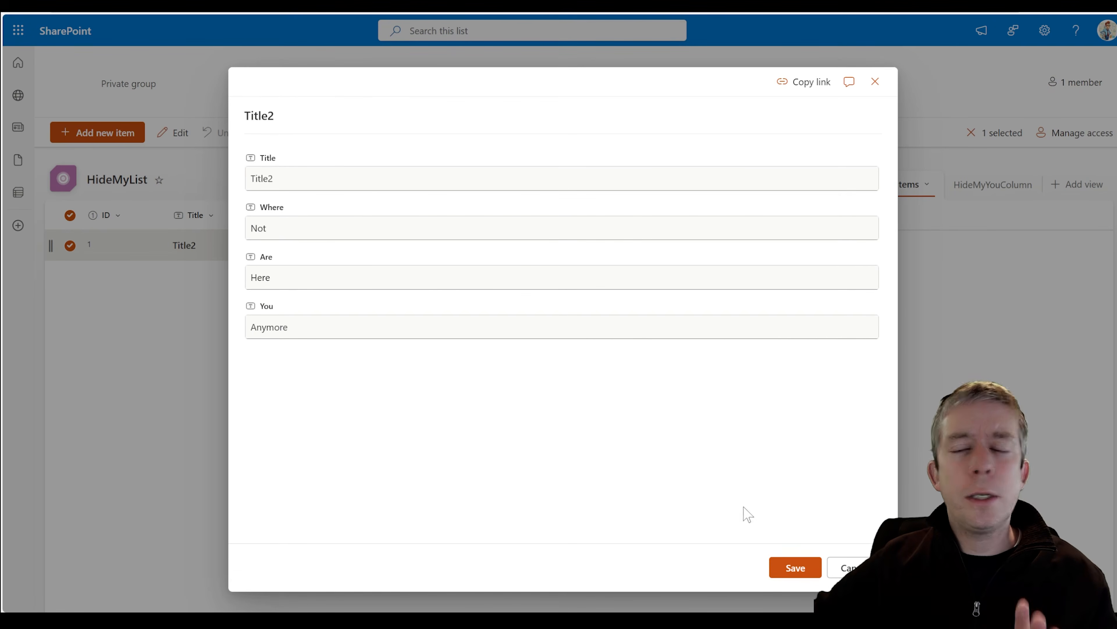
click(855, 566)
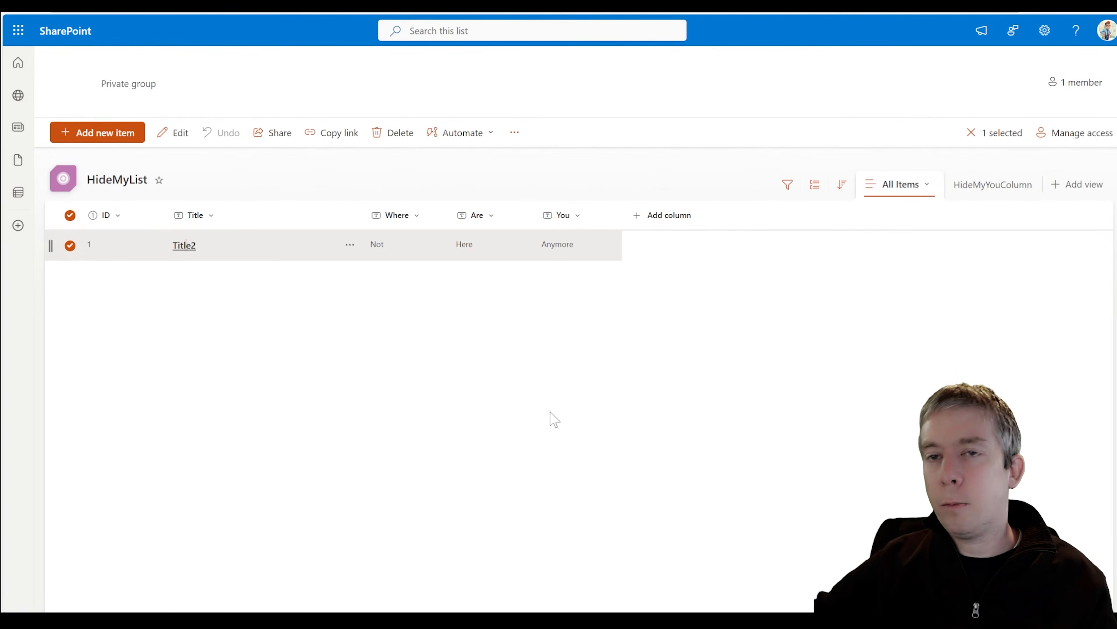
- Open the Title2 item's link as a full page and bring up its edit form there
click(190, 249)
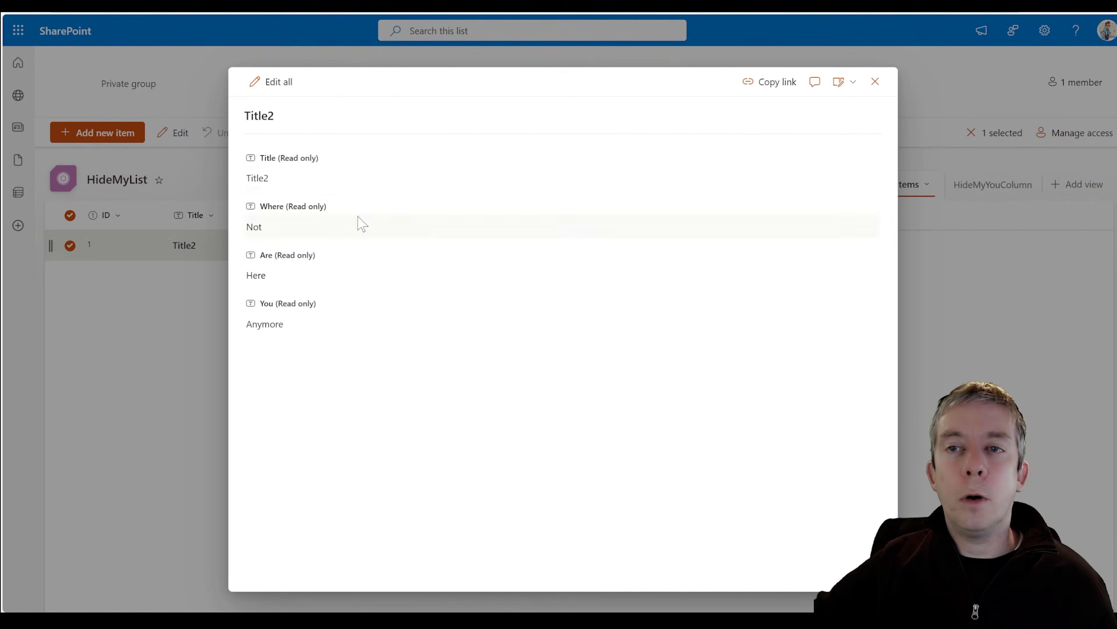
click(761, 88)
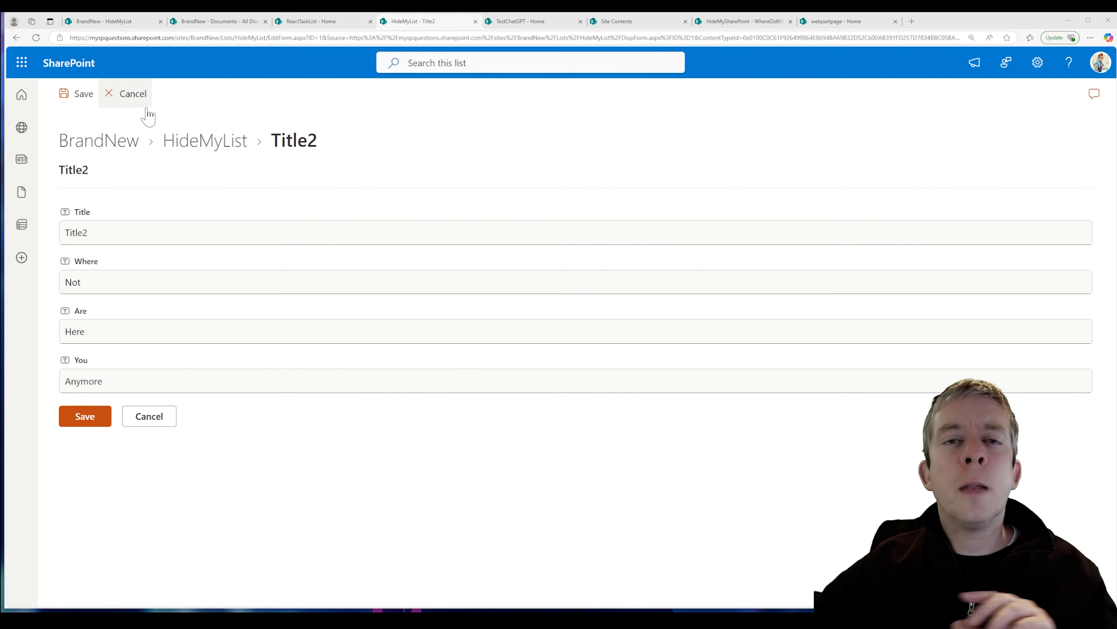
click(126, 97)
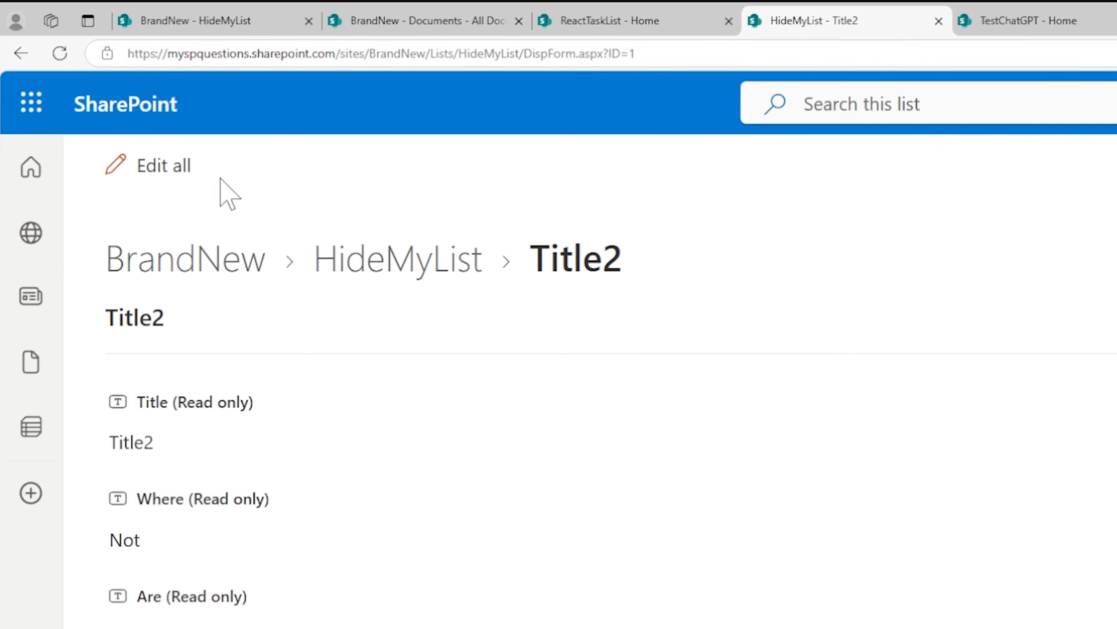
click(493, 259)
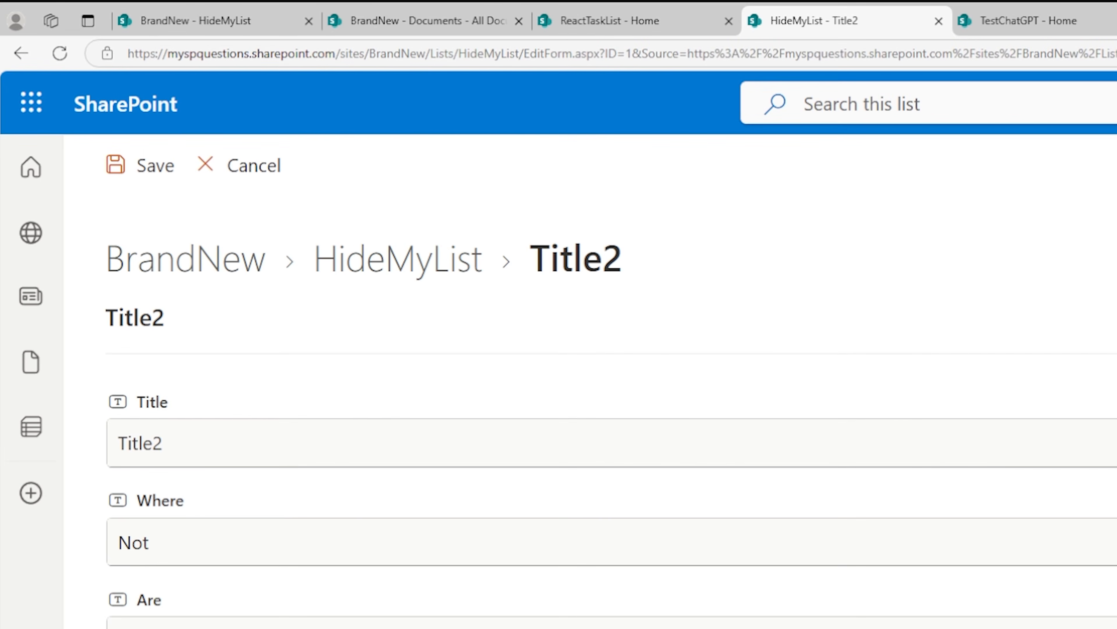
- Copy the web address of the Title2 edit form and load it in place of the TestChatGPT home page
key(ctrl+l)
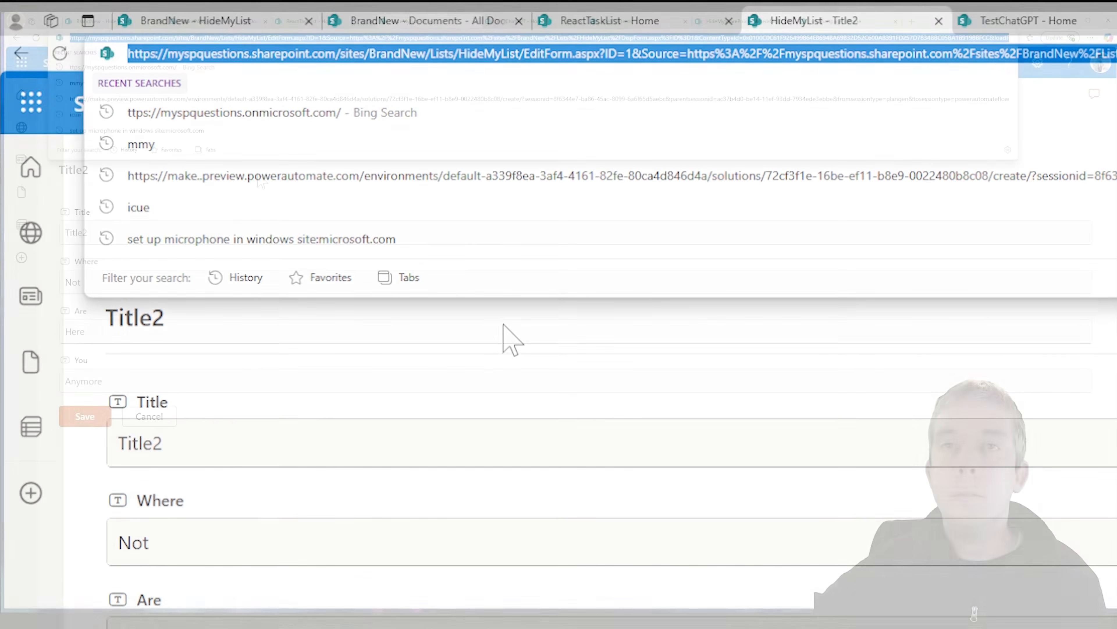
click(1044, 120)
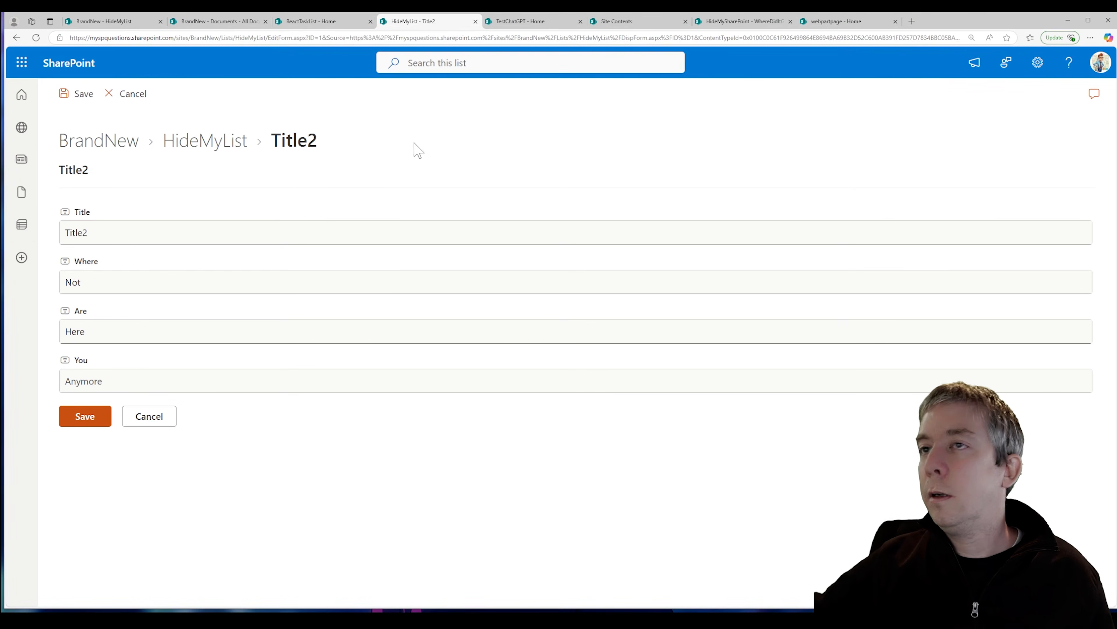
click(528, 21)
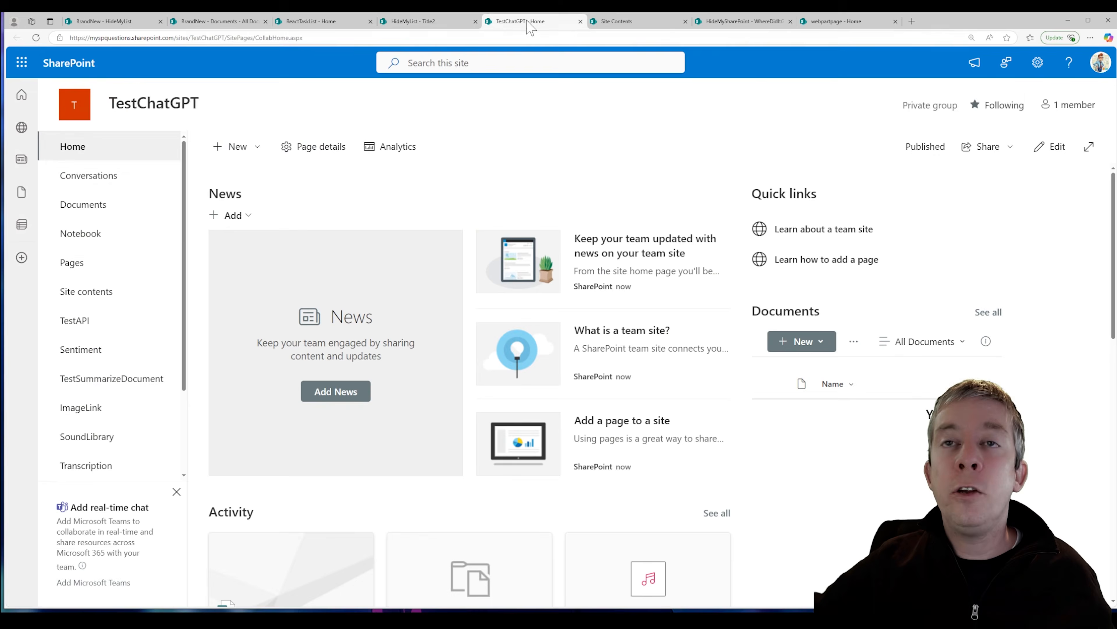
click(293, 39)
key(ctrl+v)
key(Return)
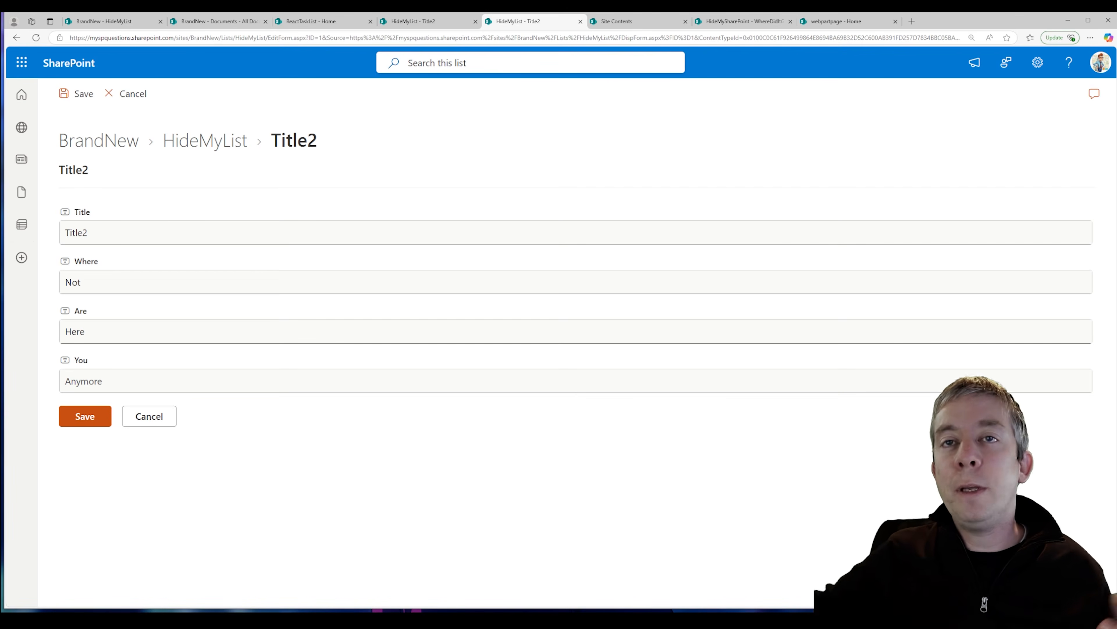
- Edit the BrandNew site's home page and link the empty middle button to the copied edit form address
click(131, 26)
click(875, 115)
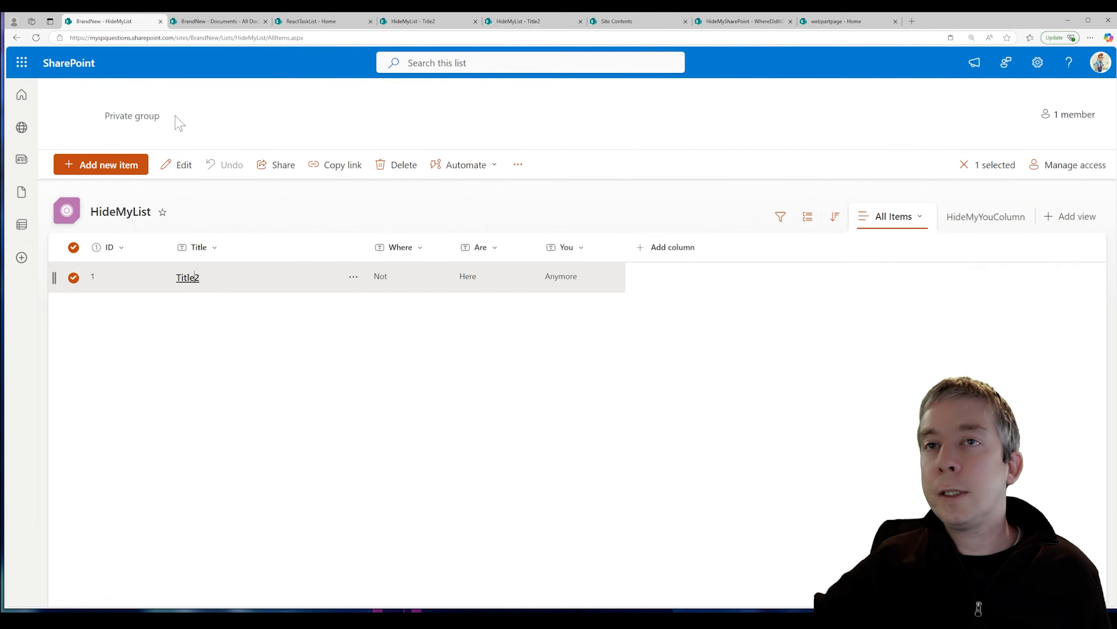
click(62, 116)
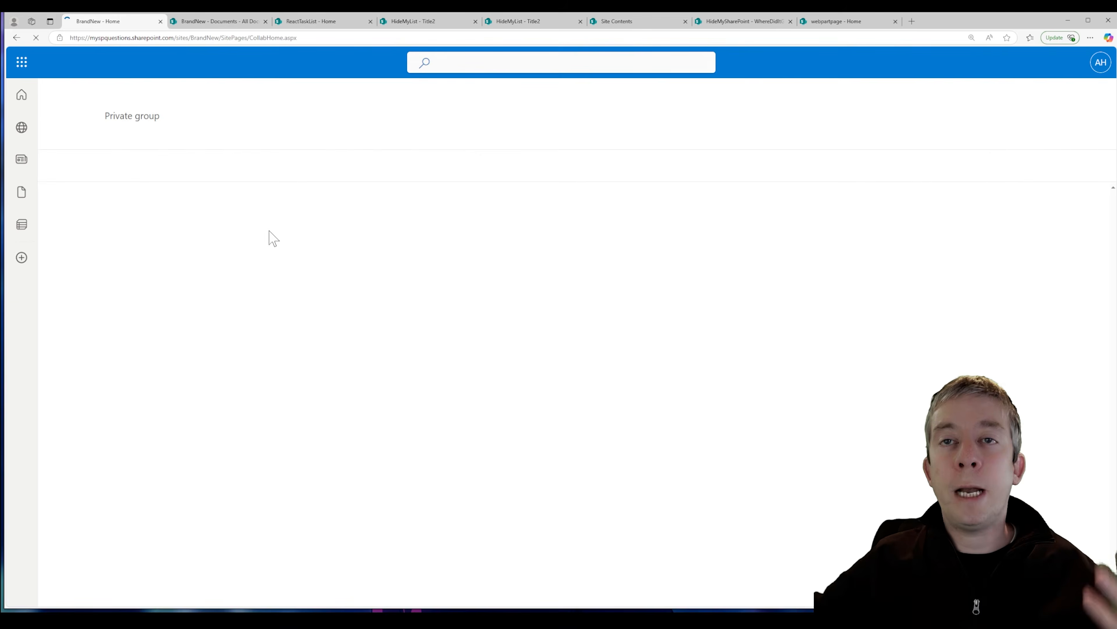
click(1052, 169)
click(356, 187)
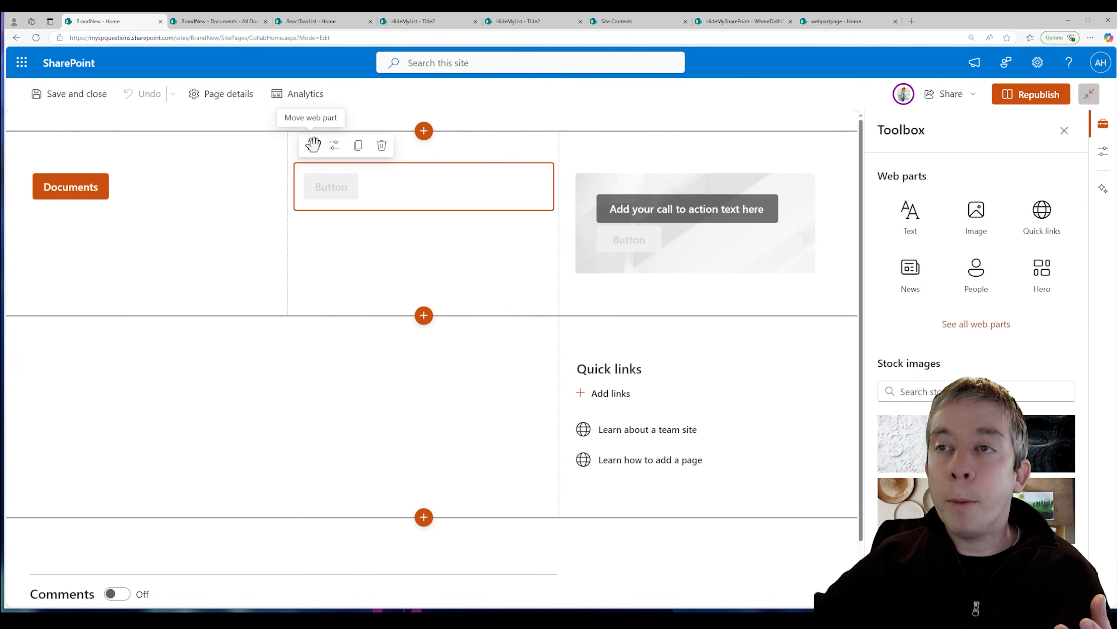
click(335, 145)
key(Tab)
key(ctrl+v)
- Label the button "Add To Form", republish the home page, and test the button
key(shift+Tab)
text(E)
key(BackSpace)
text(A)
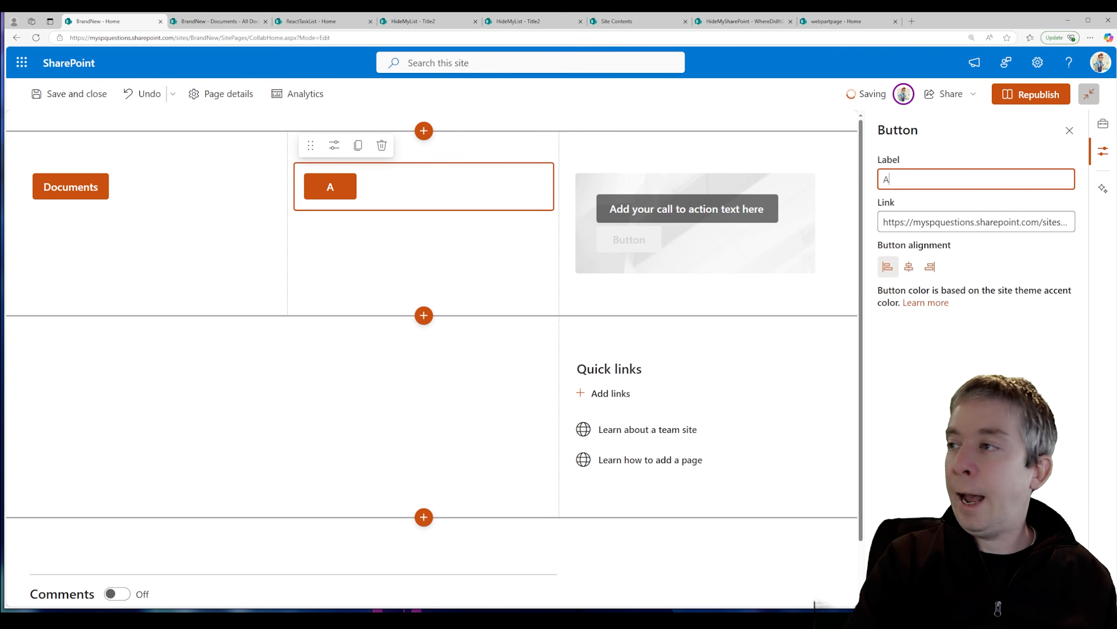
text(dd To Form)
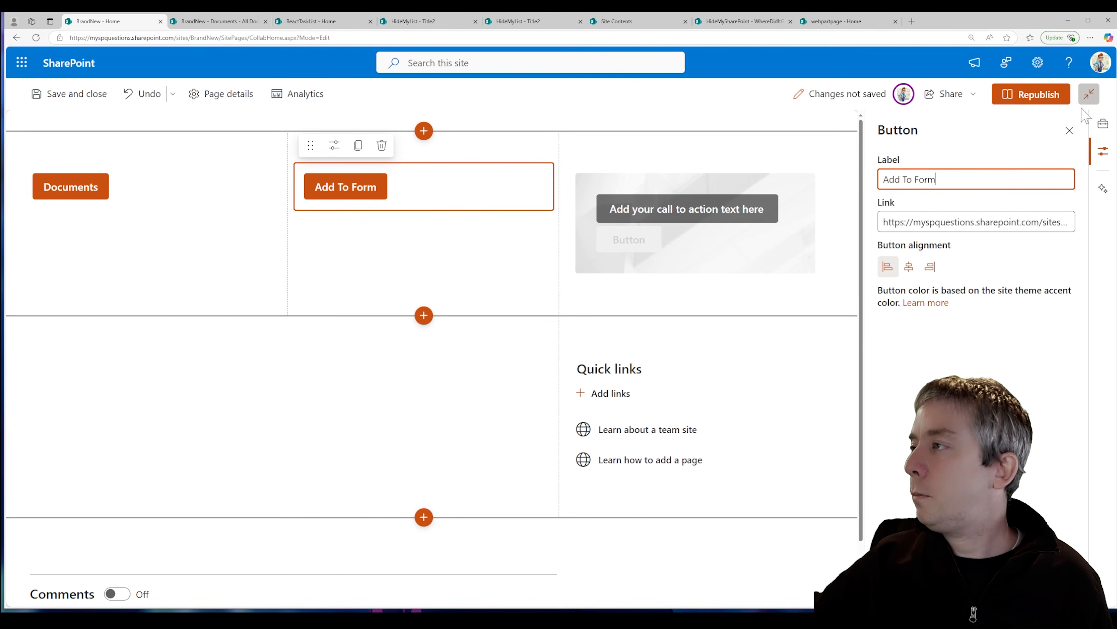
click(1032, 94)
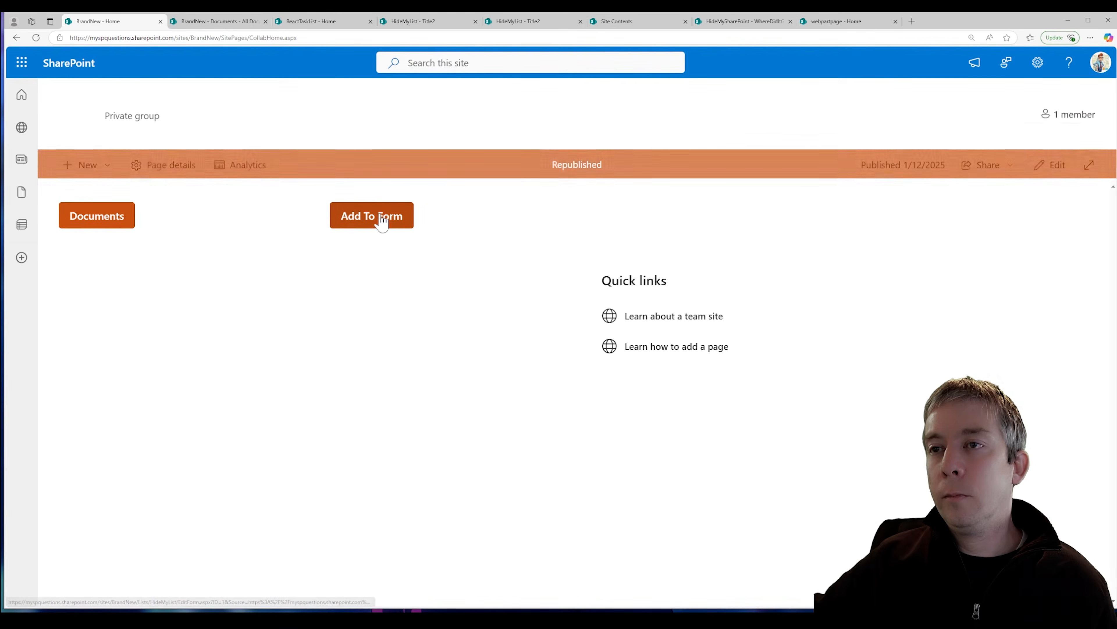
click(366, 225)
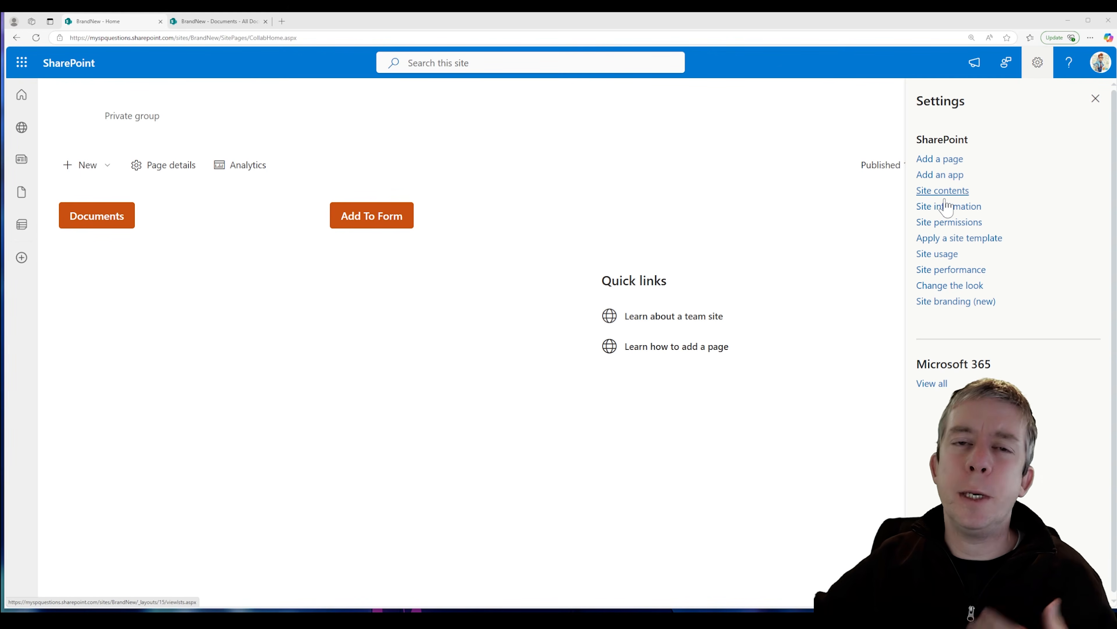
- Turn on the BrandNew site's navigation visibility with vertical orientation, save it, and reload the home page
click(936, 286)
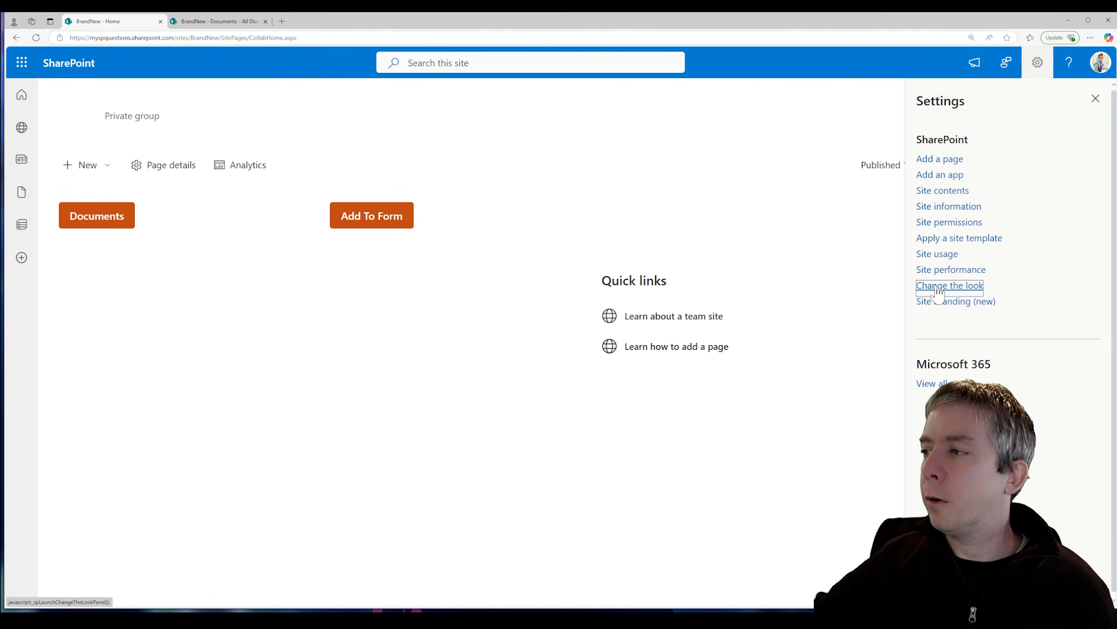
click(930, 187)
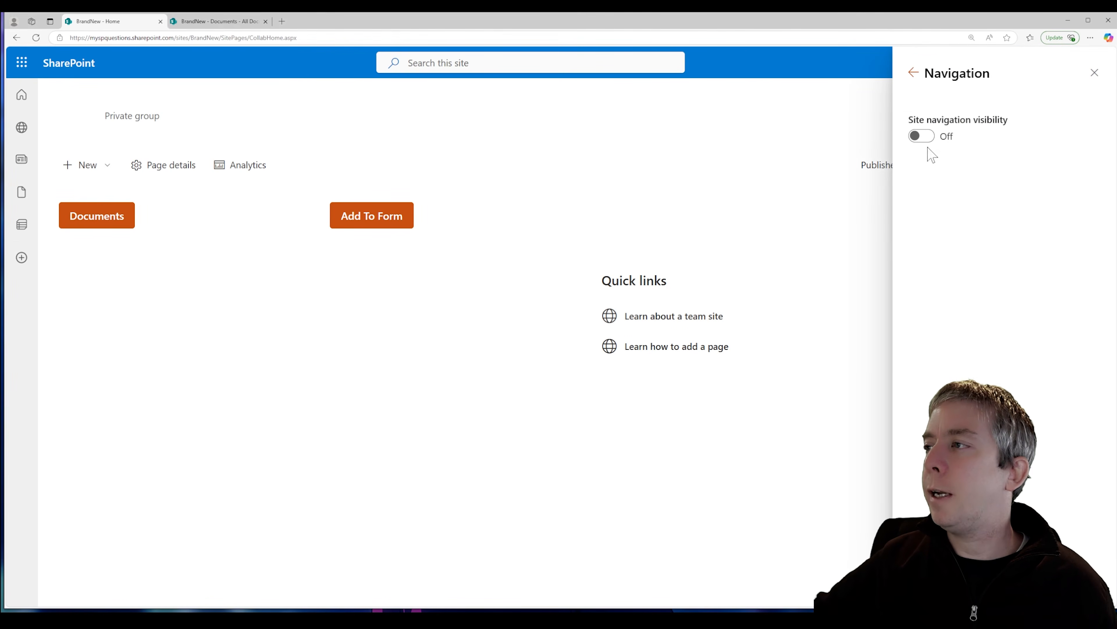
click(921, 137)
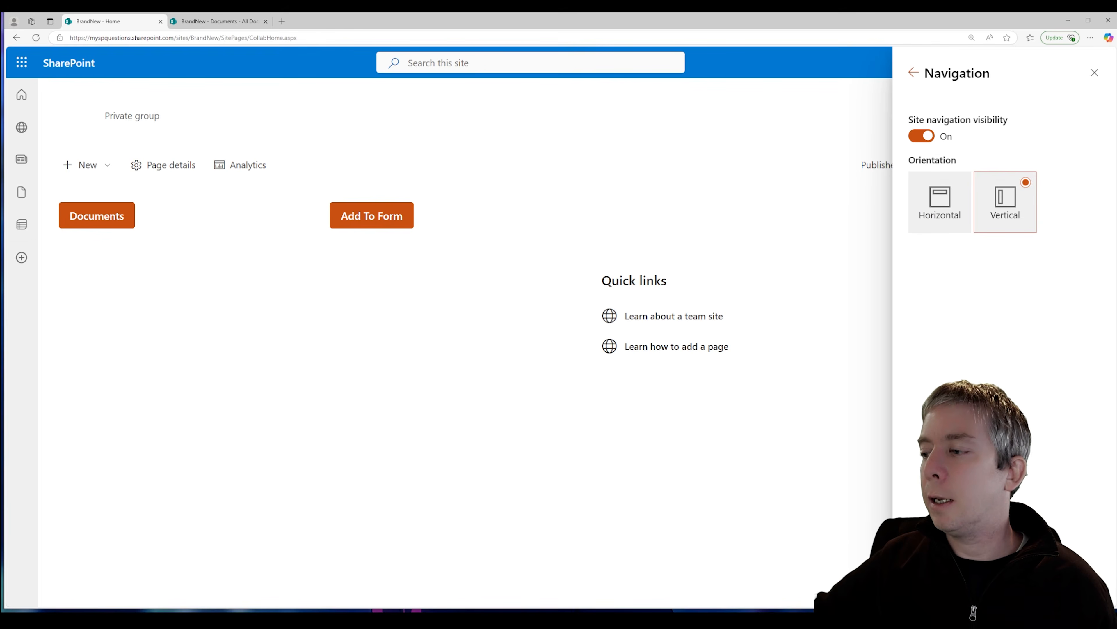
click(938, 585)
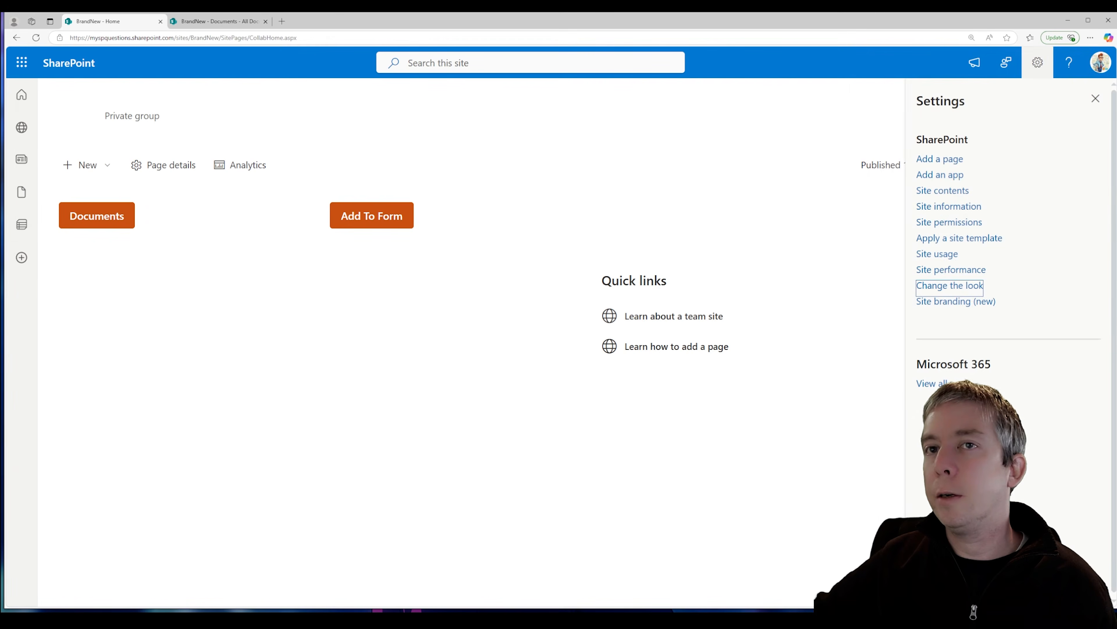
click(36, 38)
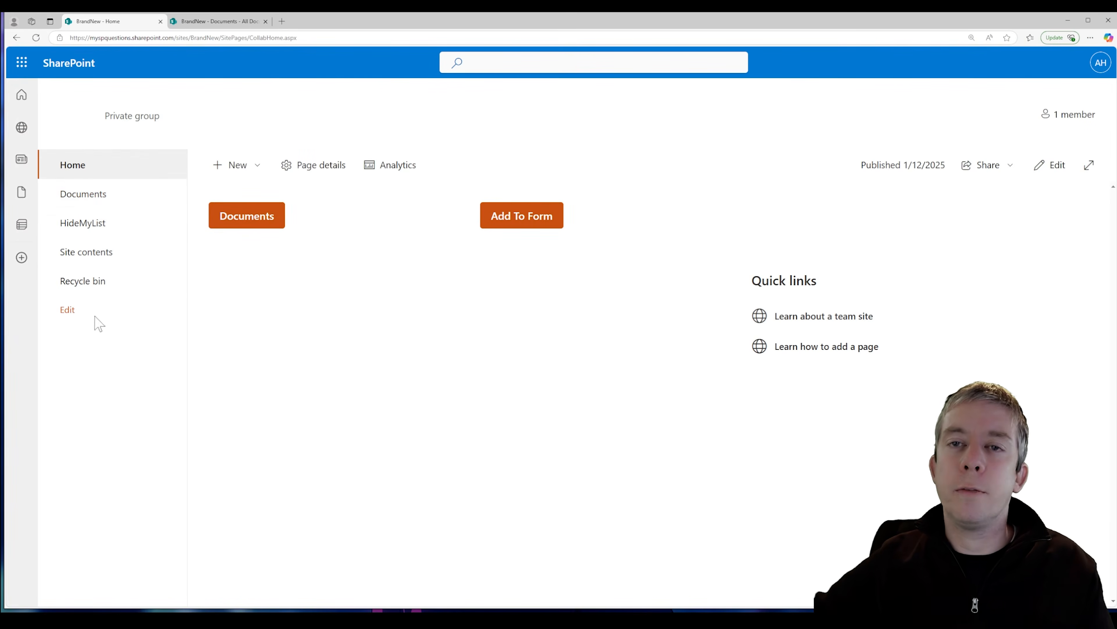
- Make the Where column required in HideMyList's list settings
click(87, 224)
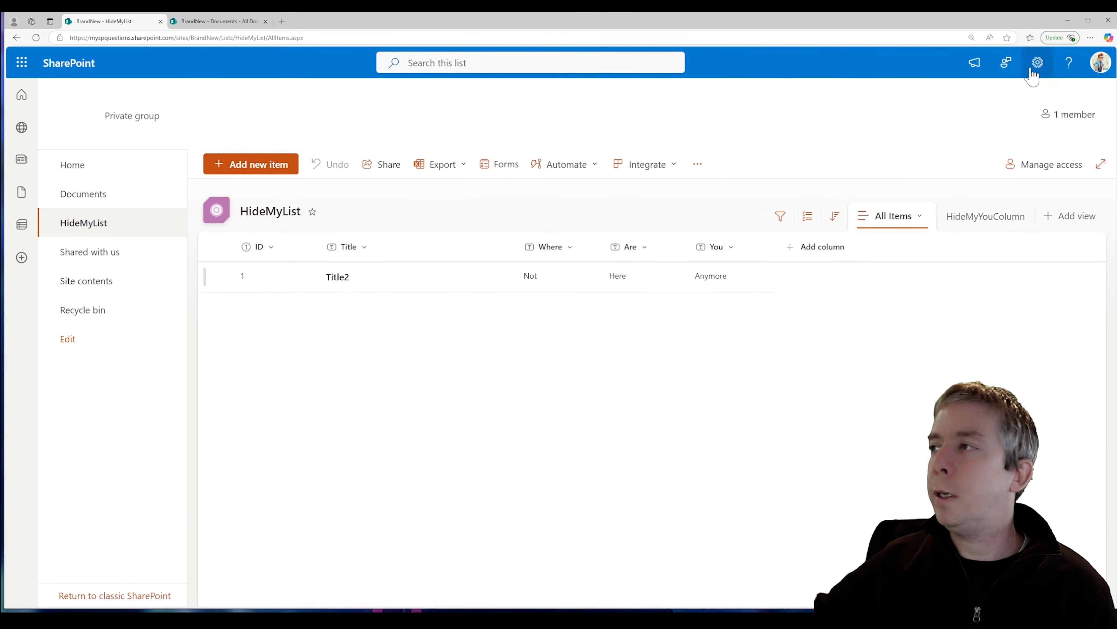
click(730, 247)
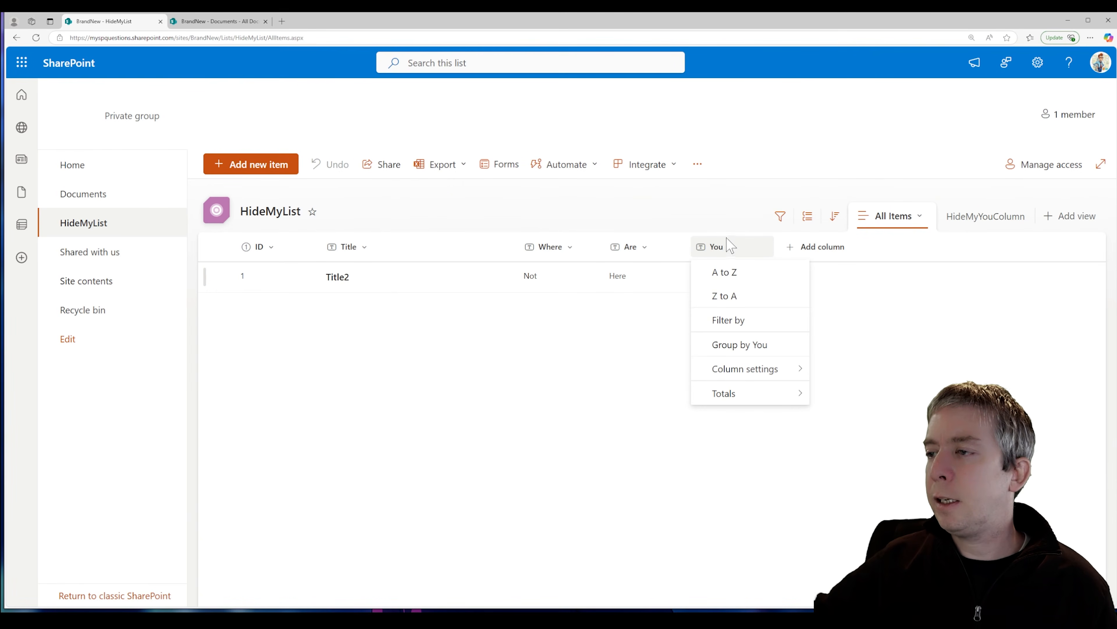
click(1038, 62)
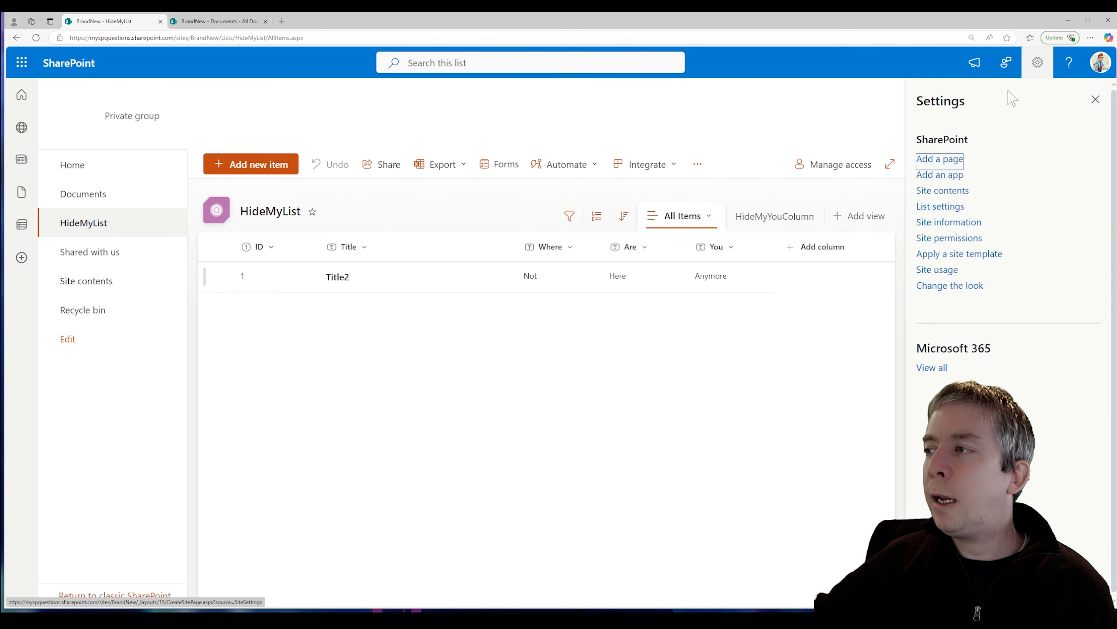
click(940, 206)
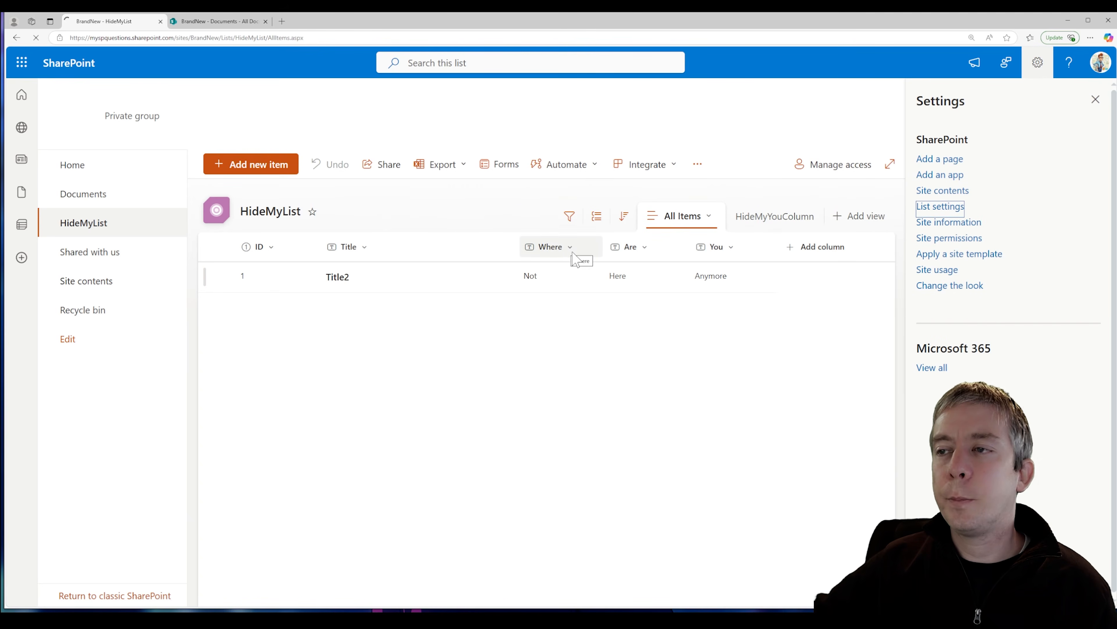
scroll(307, 337, down, 5)
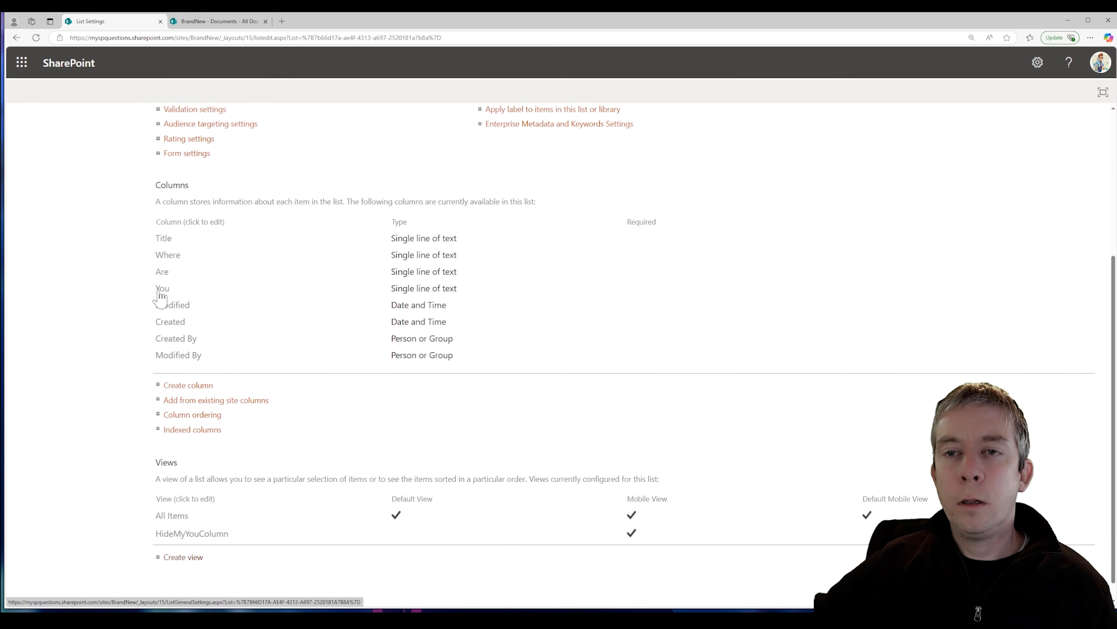
click(173, 257)
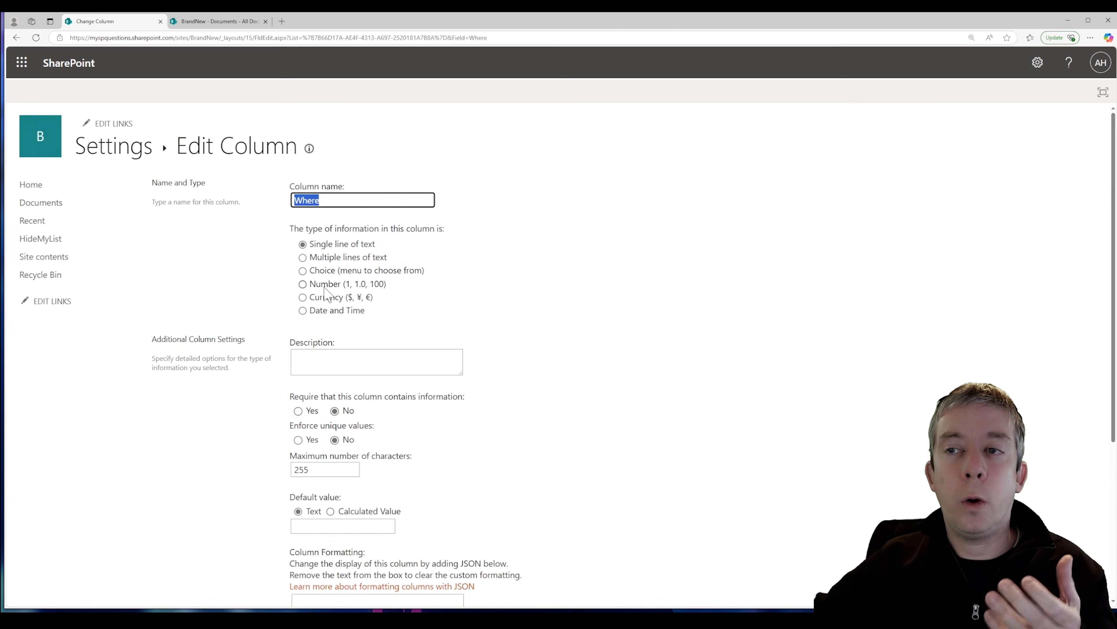
scroll(324, 316, down, 4)
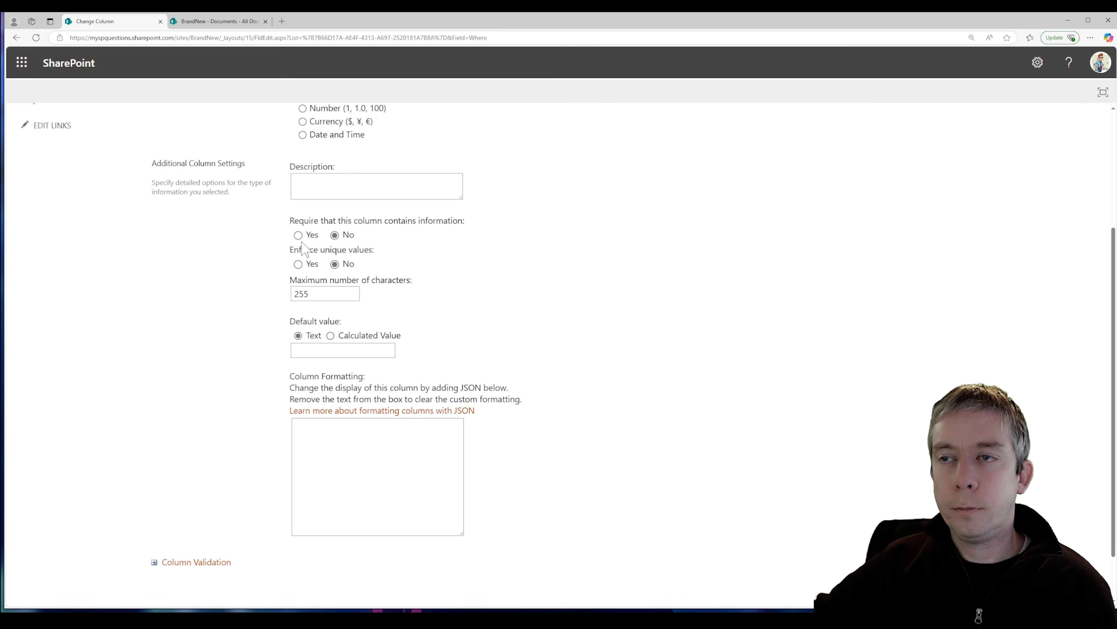
scroll(467, 286, down, 2)
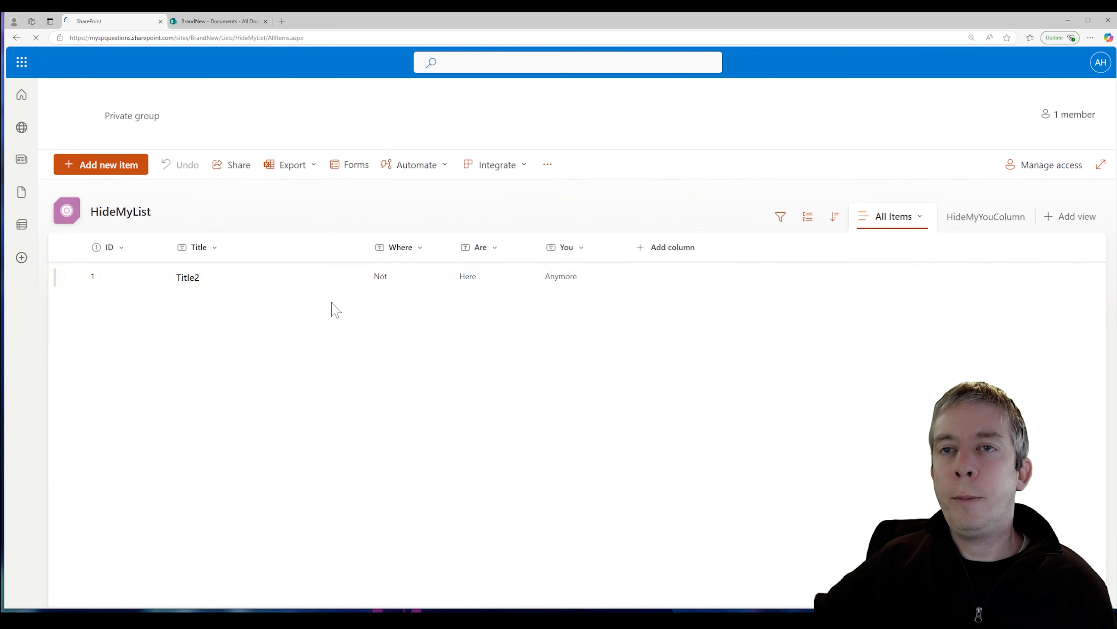
- Open HideMyList's new item form and bring up the option to edit its columns
click(107, 172)
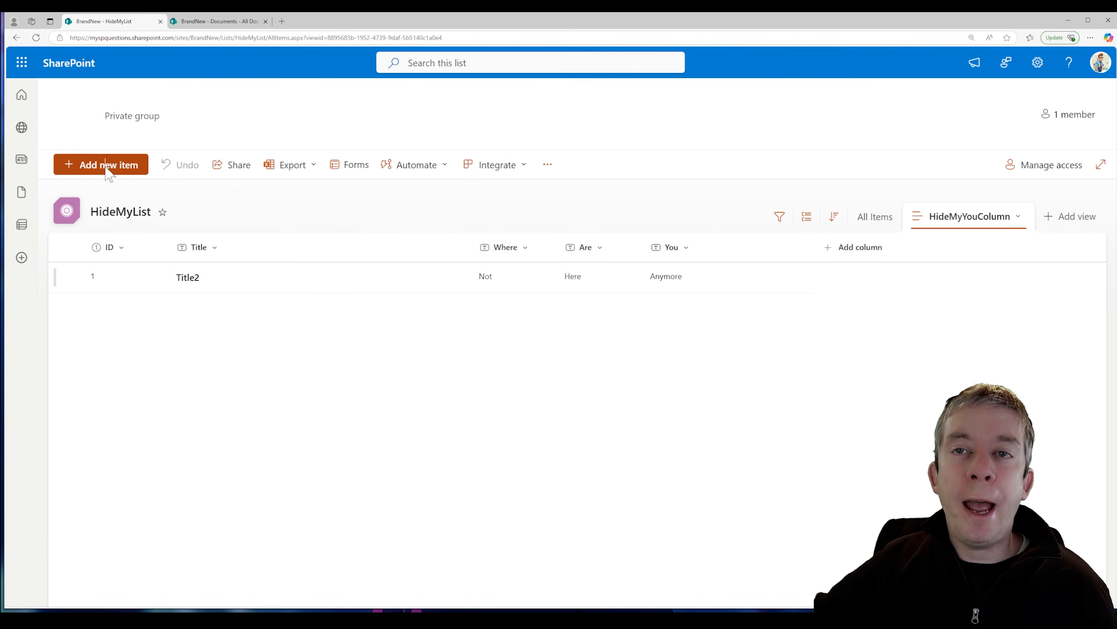
click(837, 118)
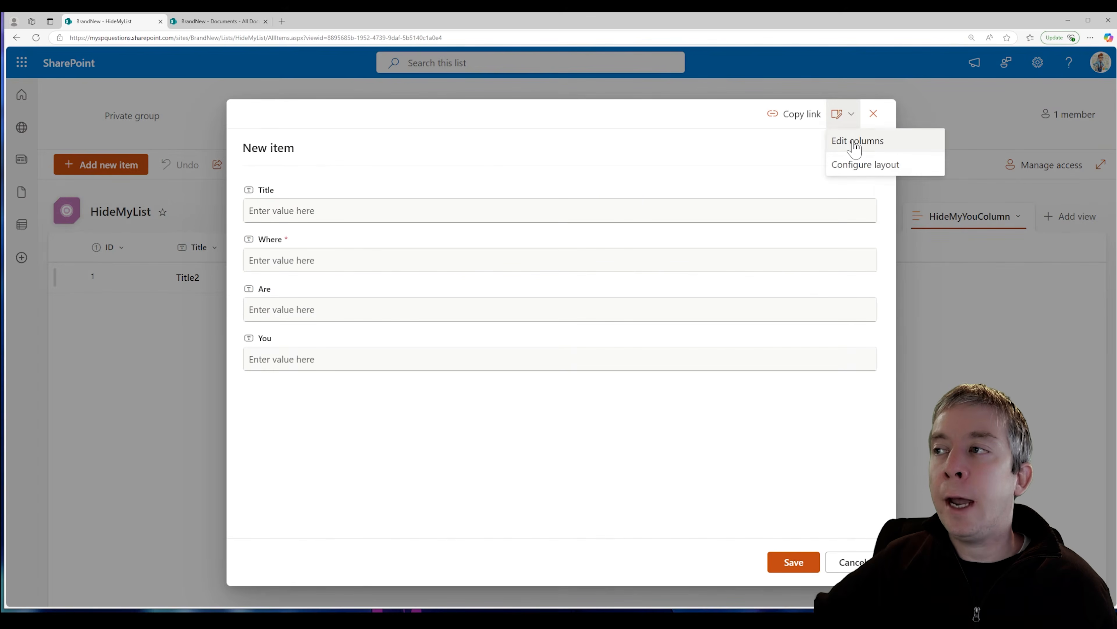
click(854, 140)
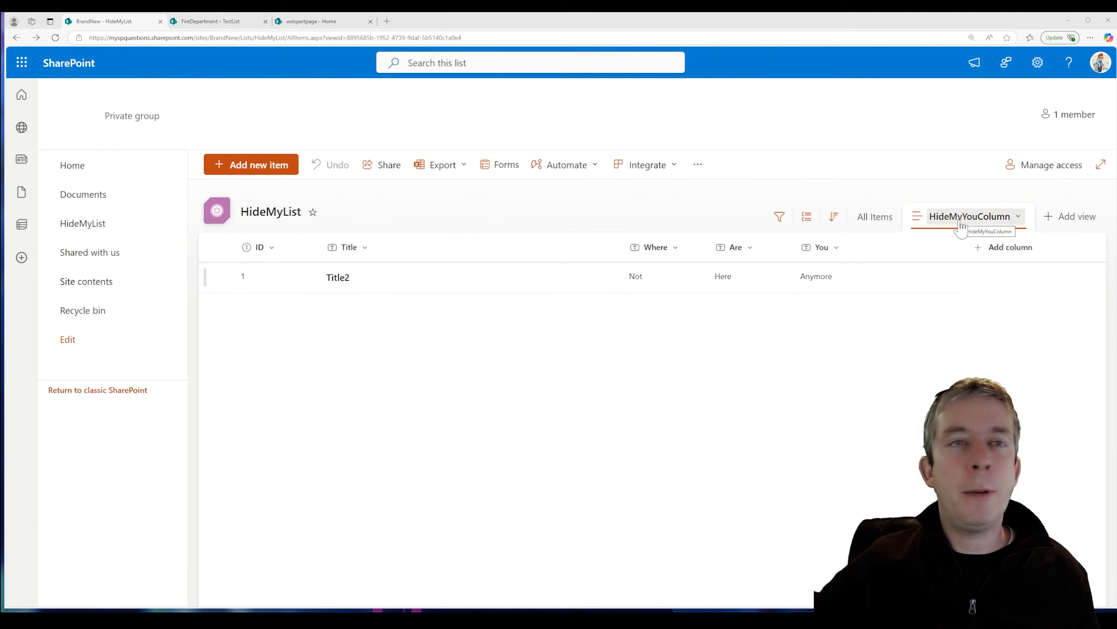
- Open the HideMyYouColumn view's formatting in advanced mode and widen the format pane to show the JSON editor
click(960, 221)
click(973, 427)
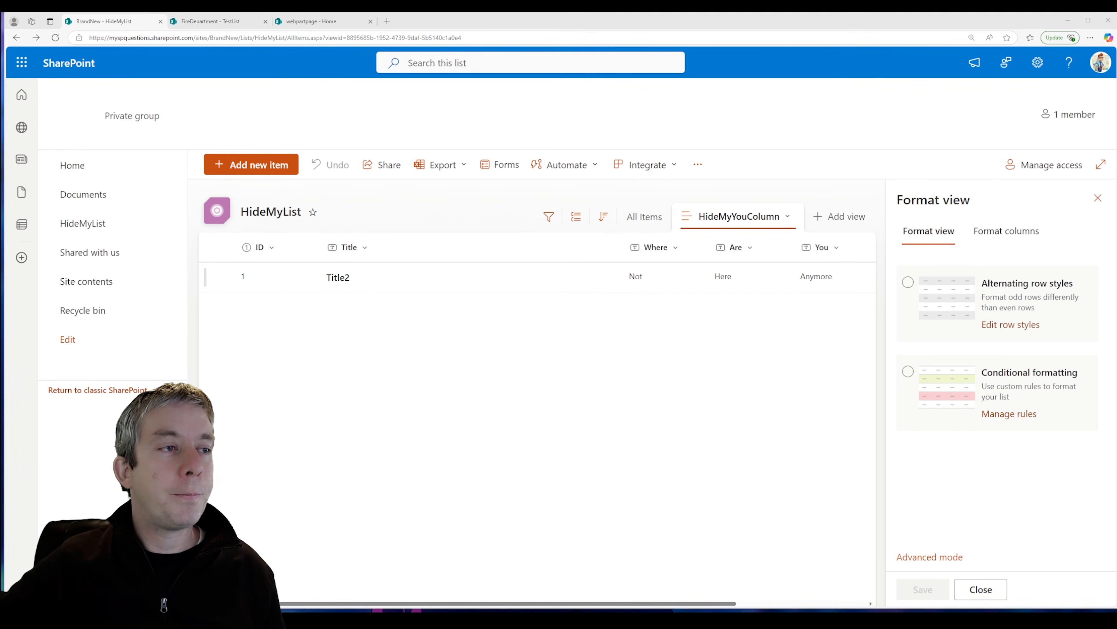
click(924, 557)
drag(886, 354, 420, 393)
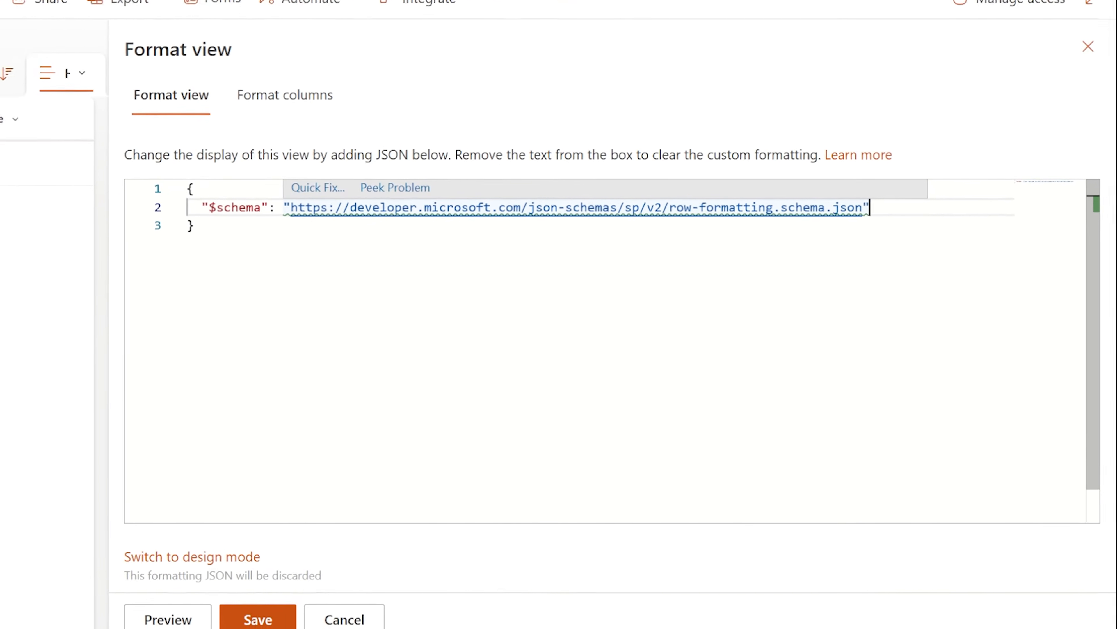
- Add an empty "commandBarProps" object on a new line after the "$schema" entry in the view's JSON
text(,)
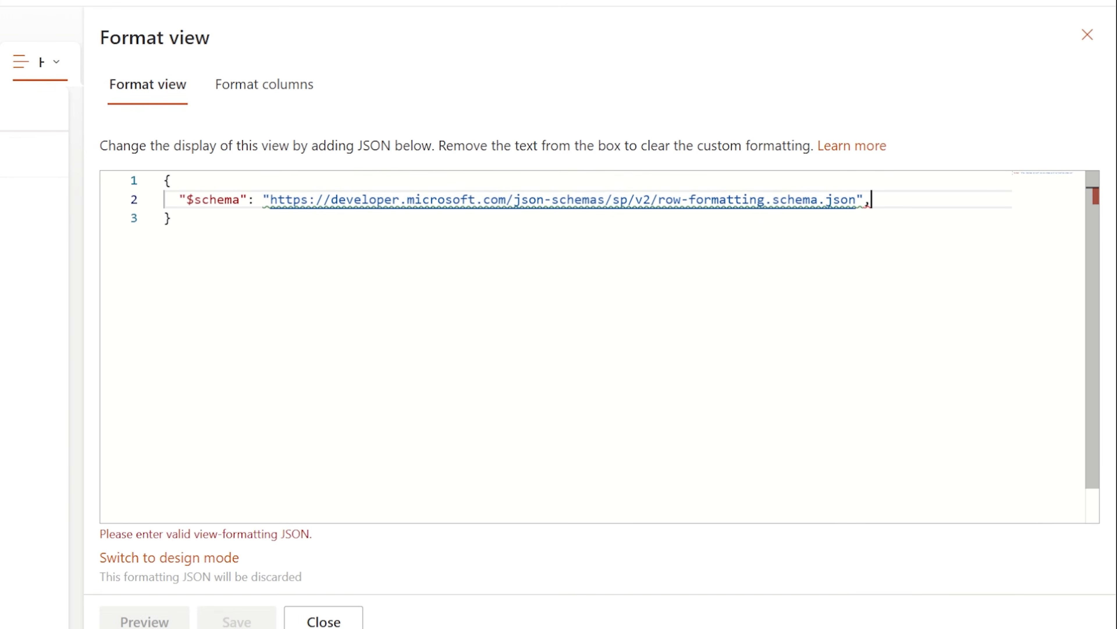
key(Return)
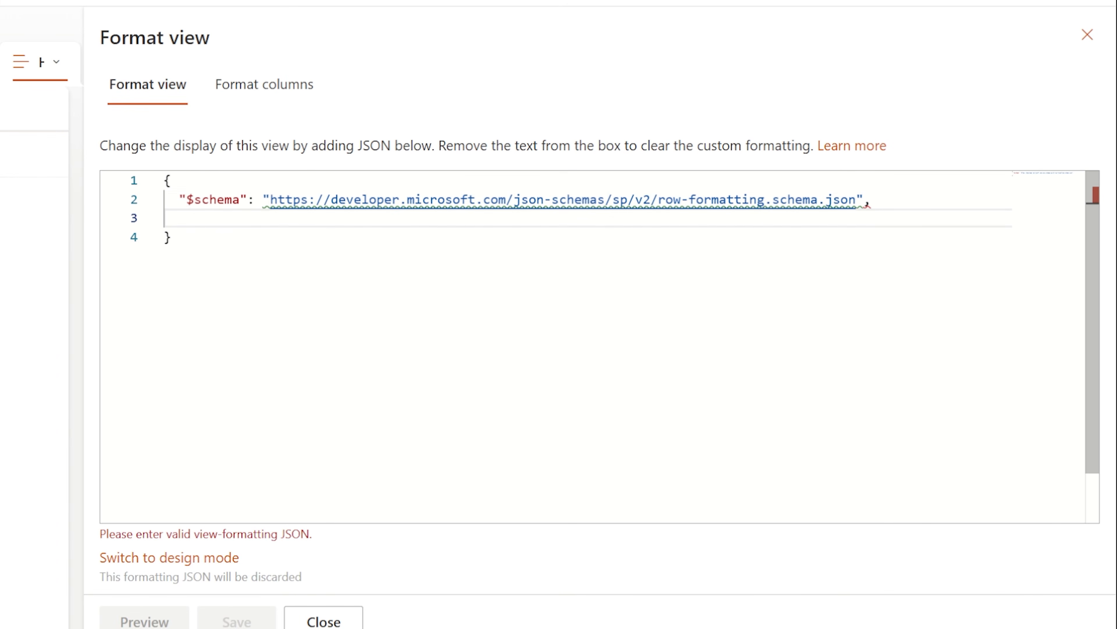
text("commandBarProps)
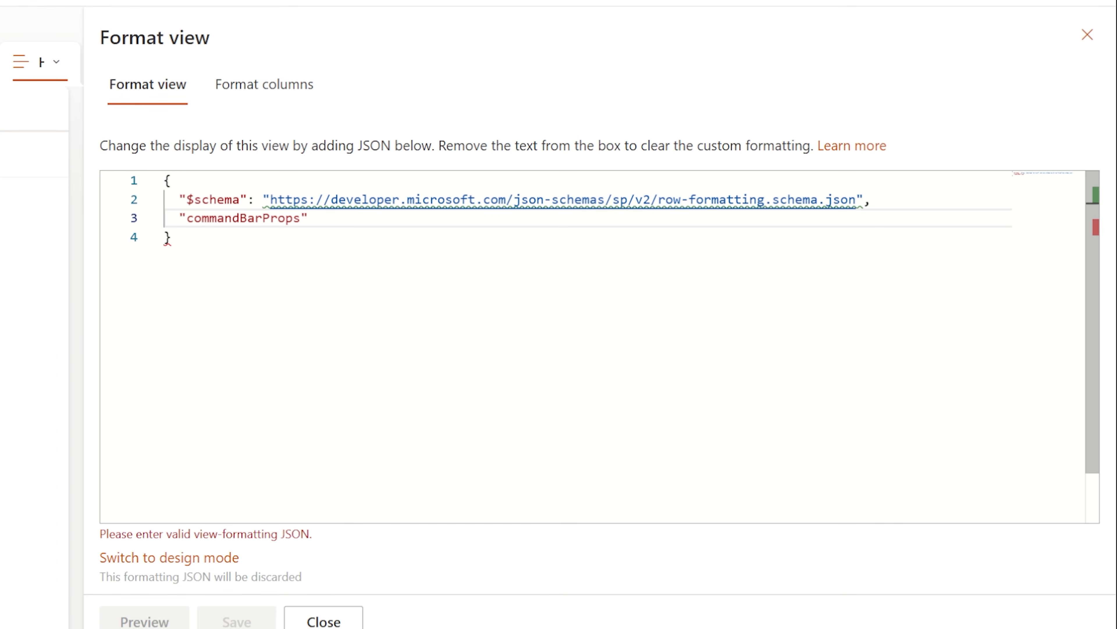
text(: {})
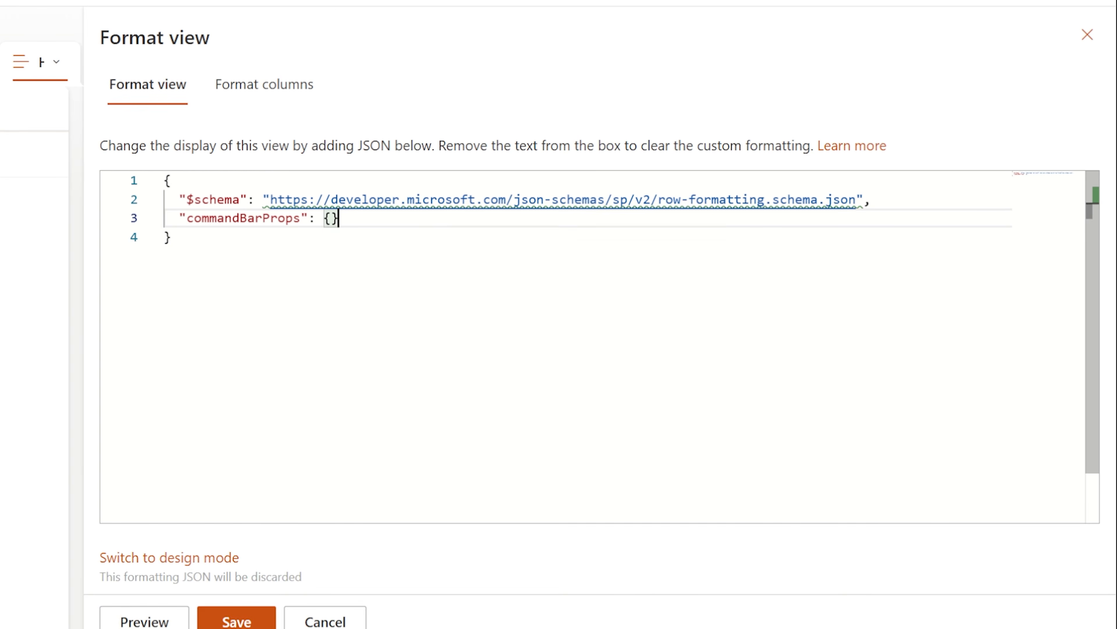
key(Left)
key(Return)
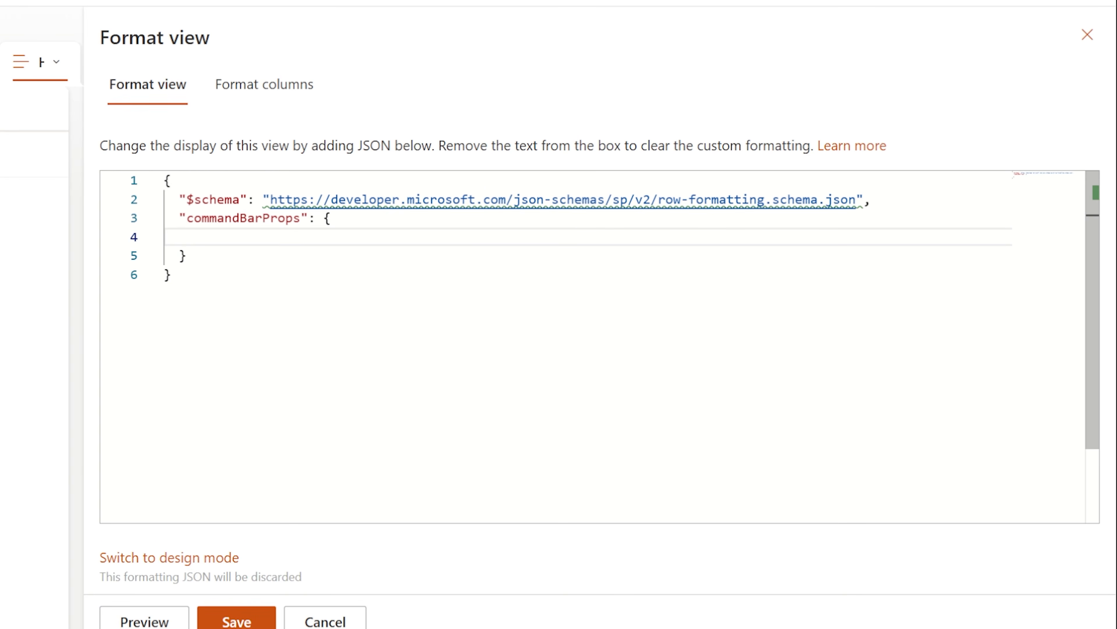
- Add an empty "commands" array inside the "commandBarProps" object
text("commands")
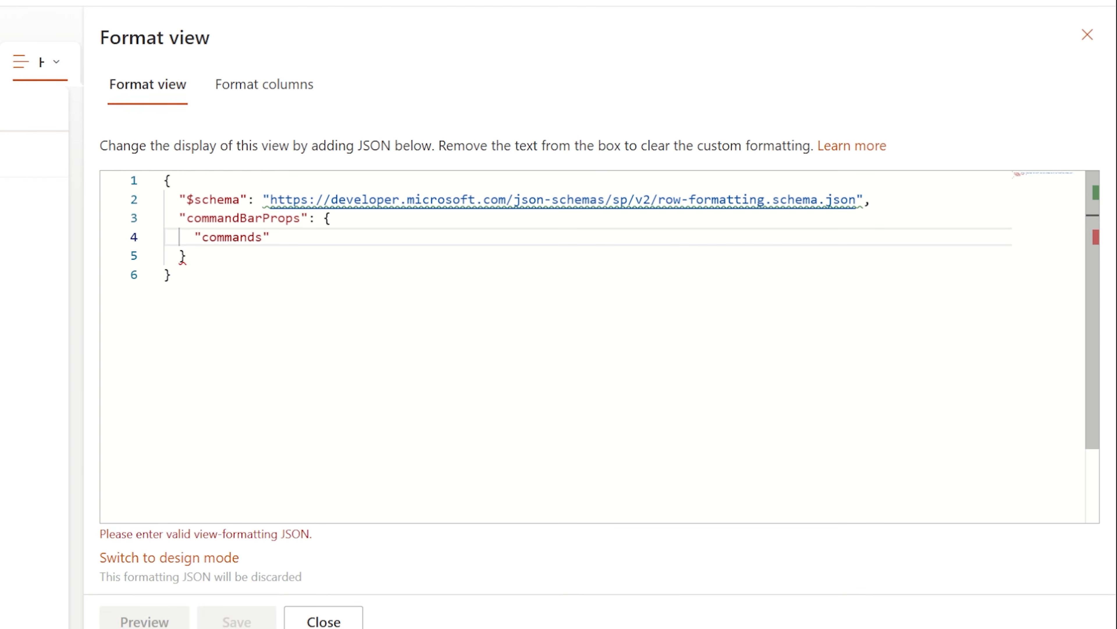
text(: )
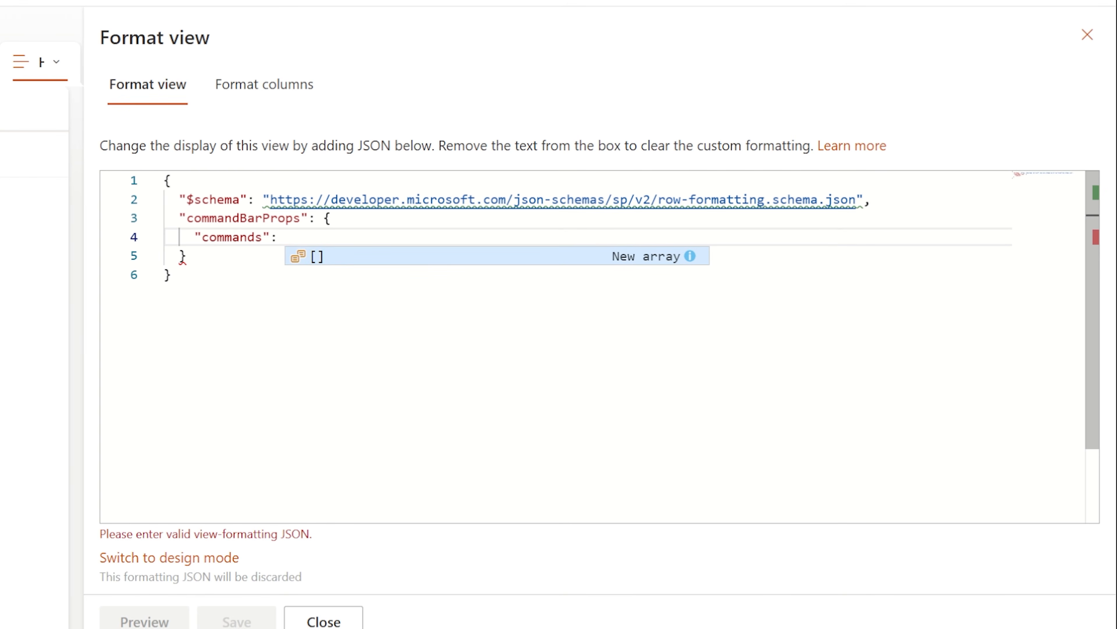
text([])
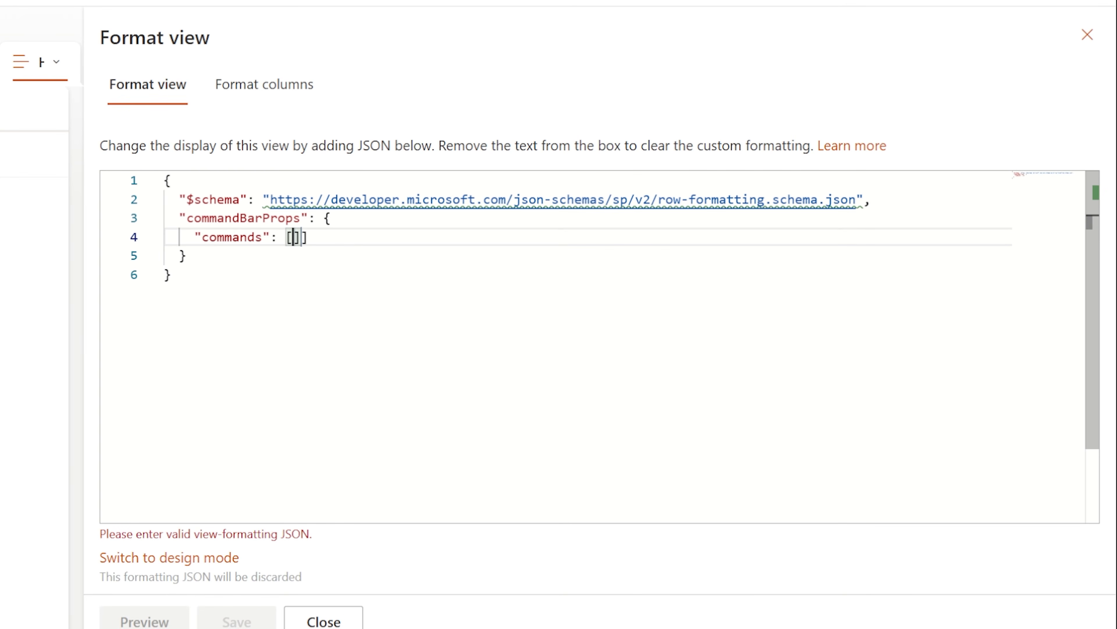
key(BackSpace)
key(Return)
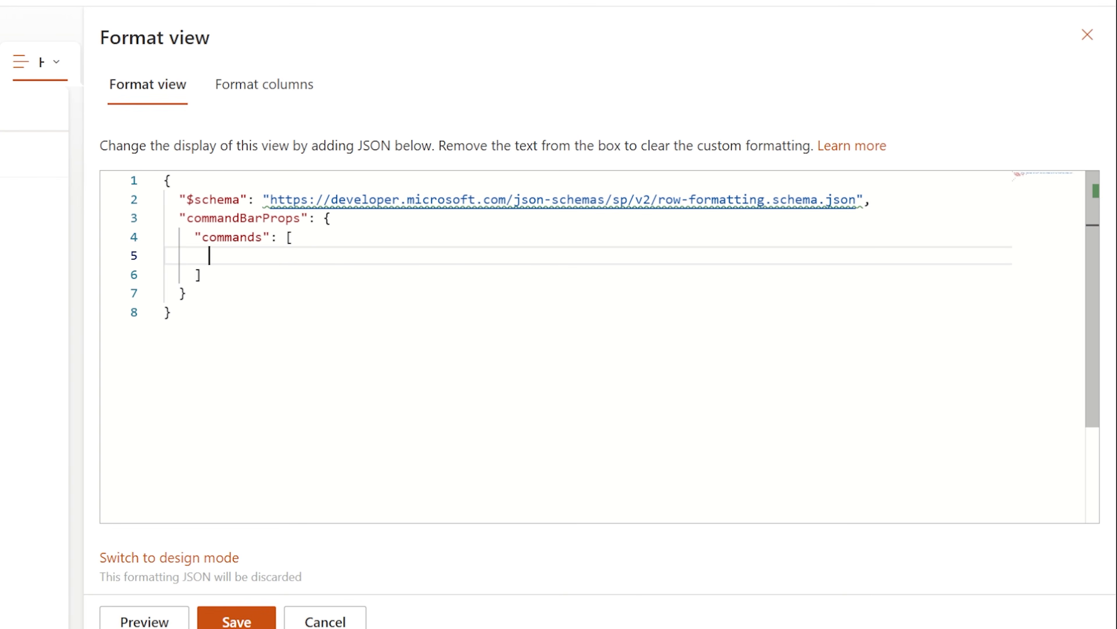
- Add an object to the "commands" array with its "key" set to "new" from the suggested values
text({)
key(Return)
text("key")
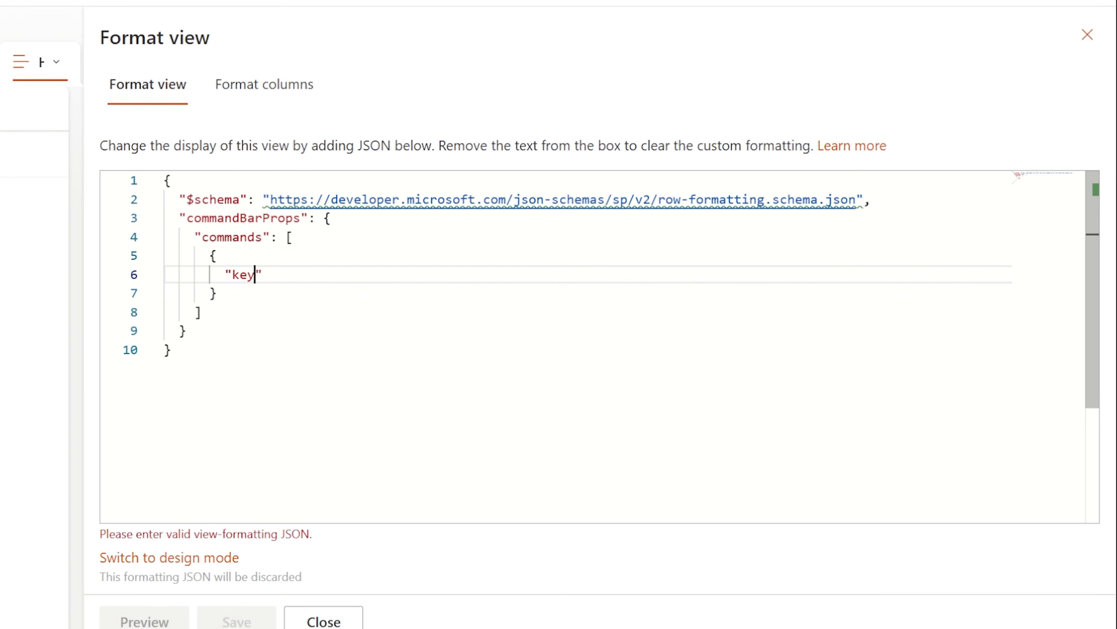
text(:)
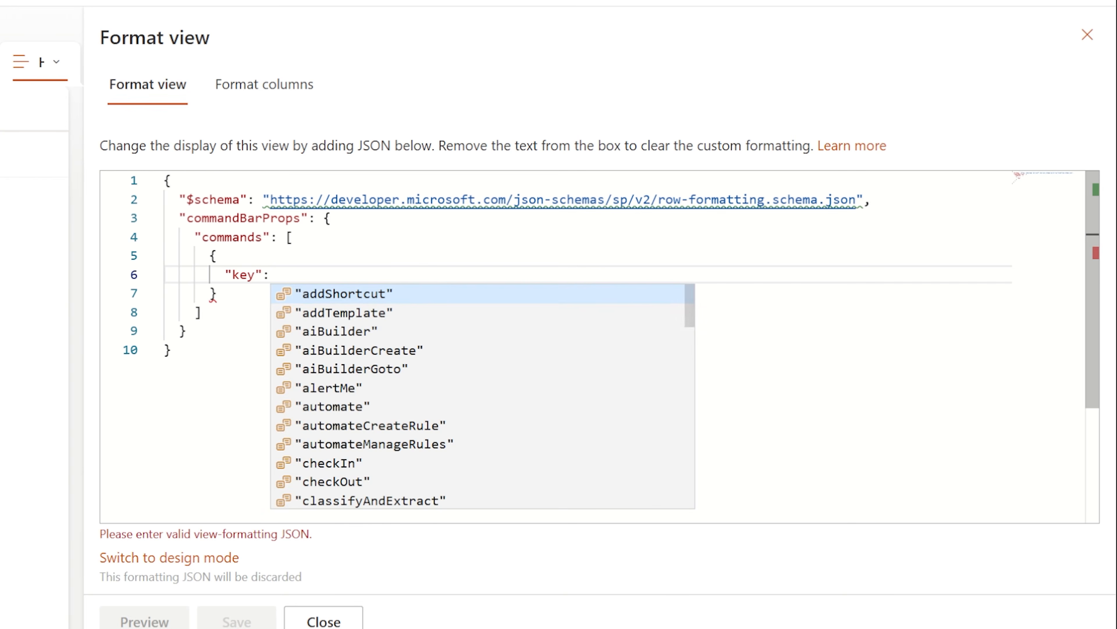
scroll(396, 379, down, 6)
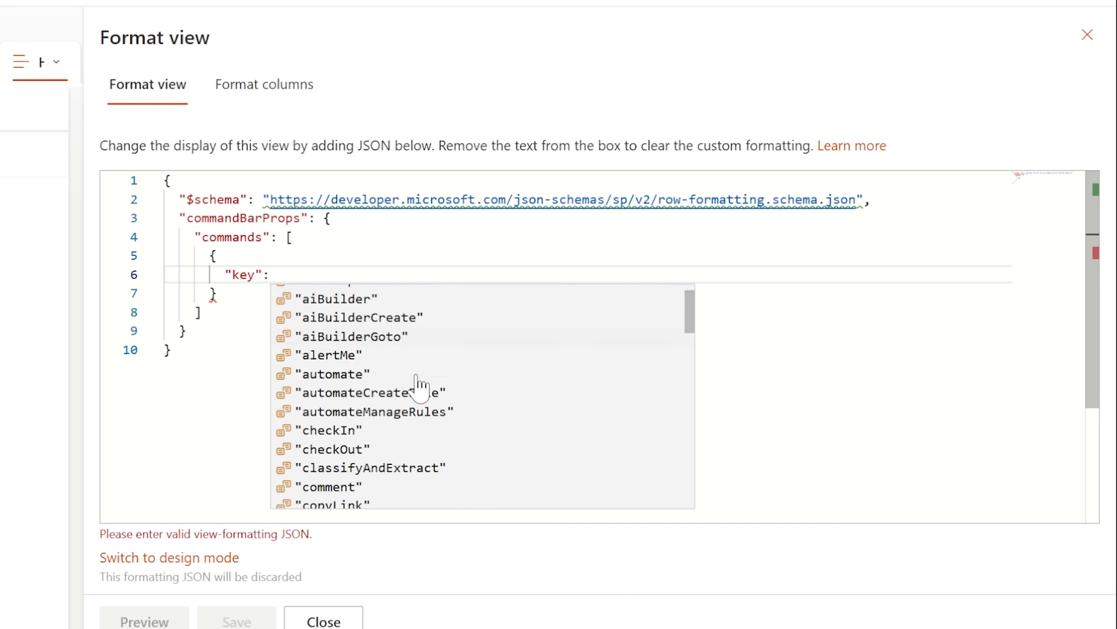
scroll(392, 372, down, 5)
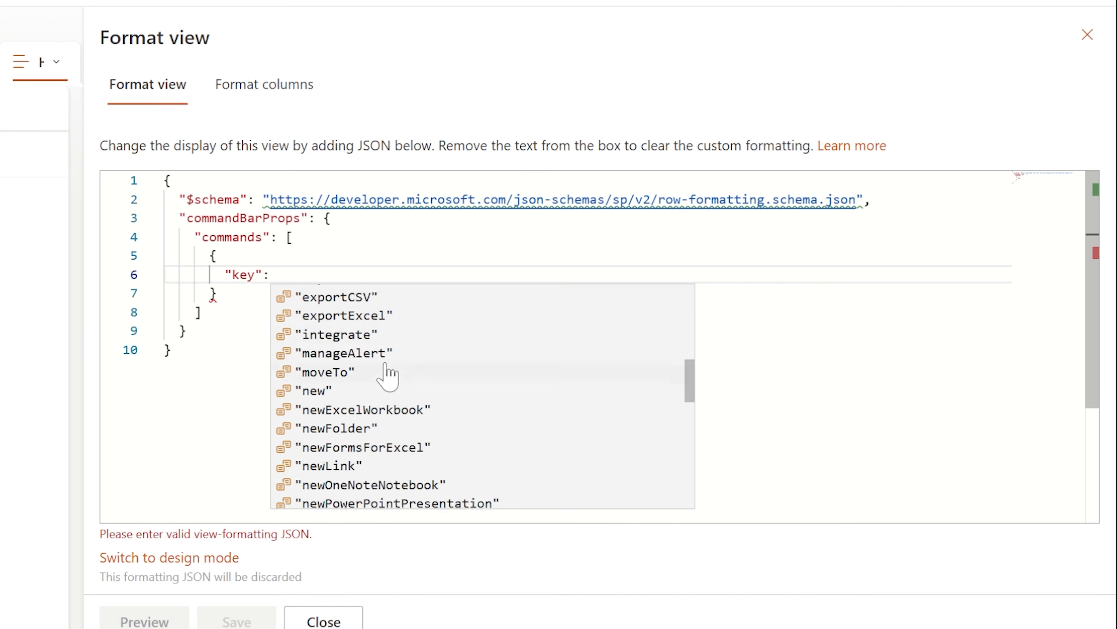
scroll(381, 374, up, 3)
scroll(379, 372, down, 8)
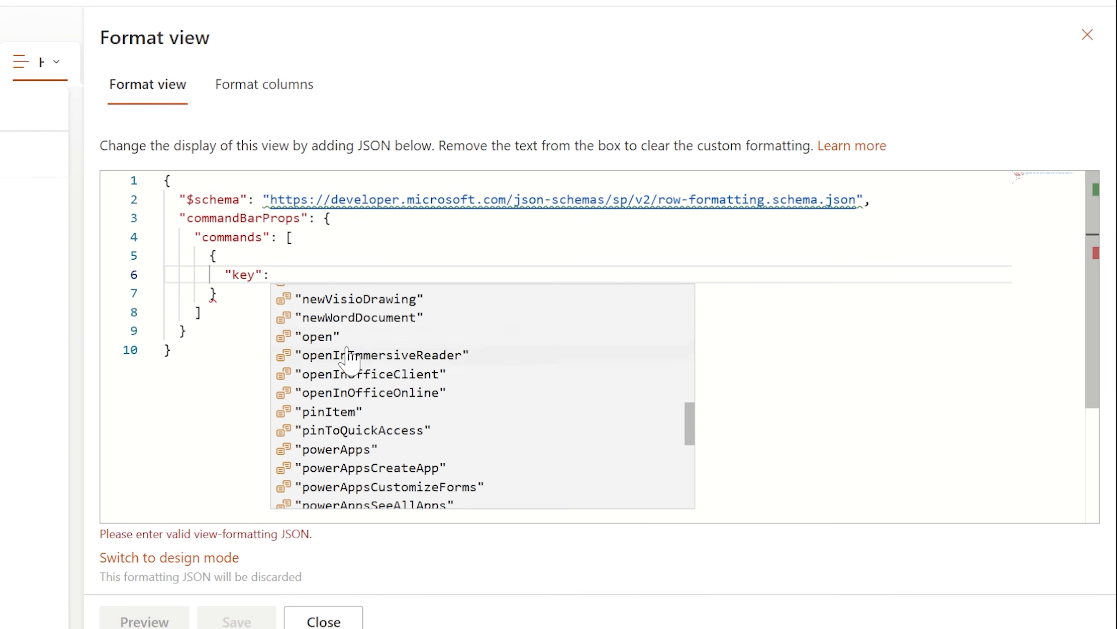
scroll(347, 365, up, 5)
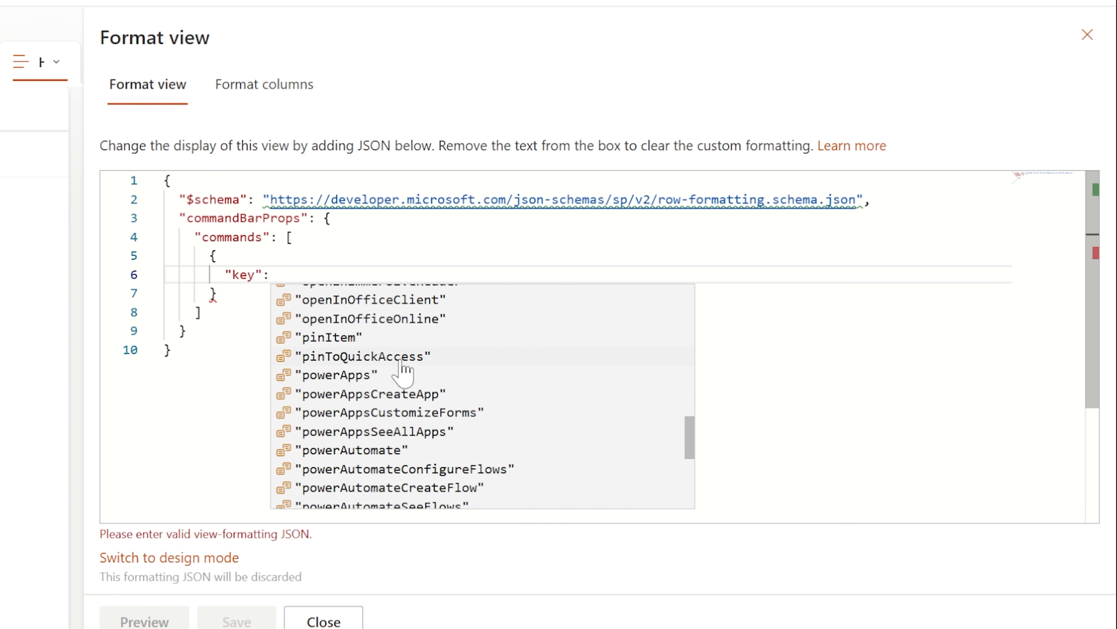
scroll(387, 370, up, 3)
scroll(330, 383, up, 2)
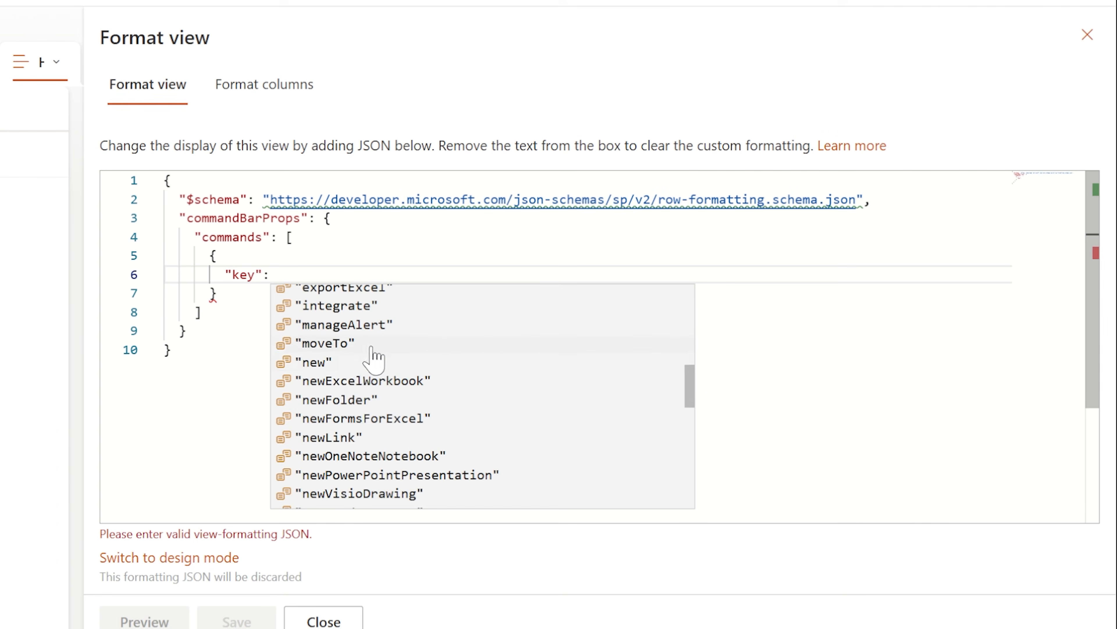
click(327, 364)
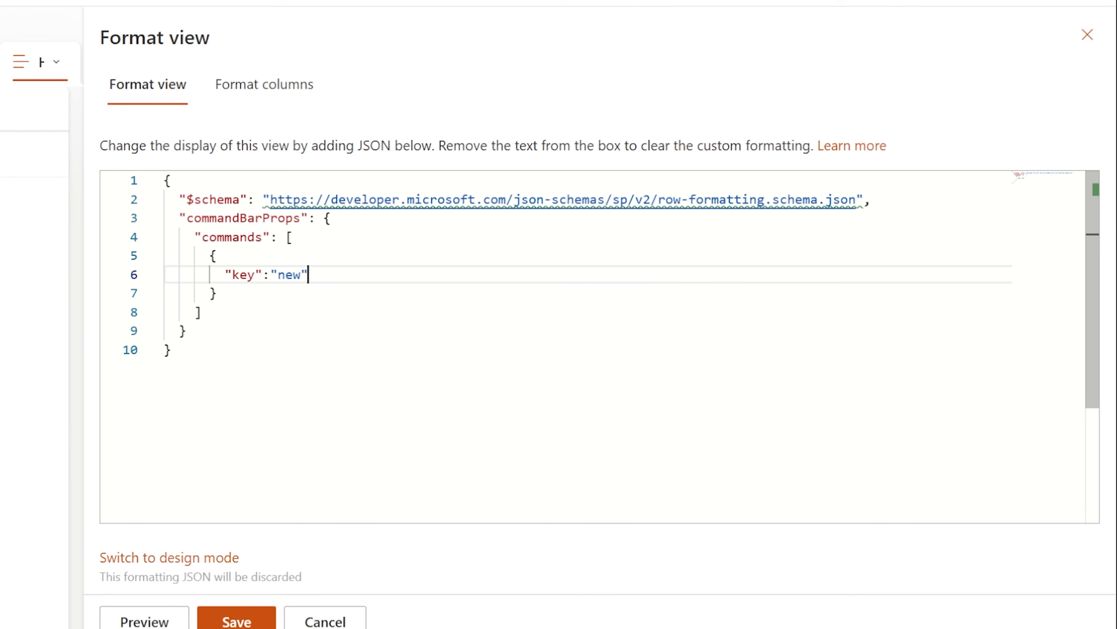
- Set "hide" to true for the "new" command and preview the view formatting
text(,)
key(Return)
text(")
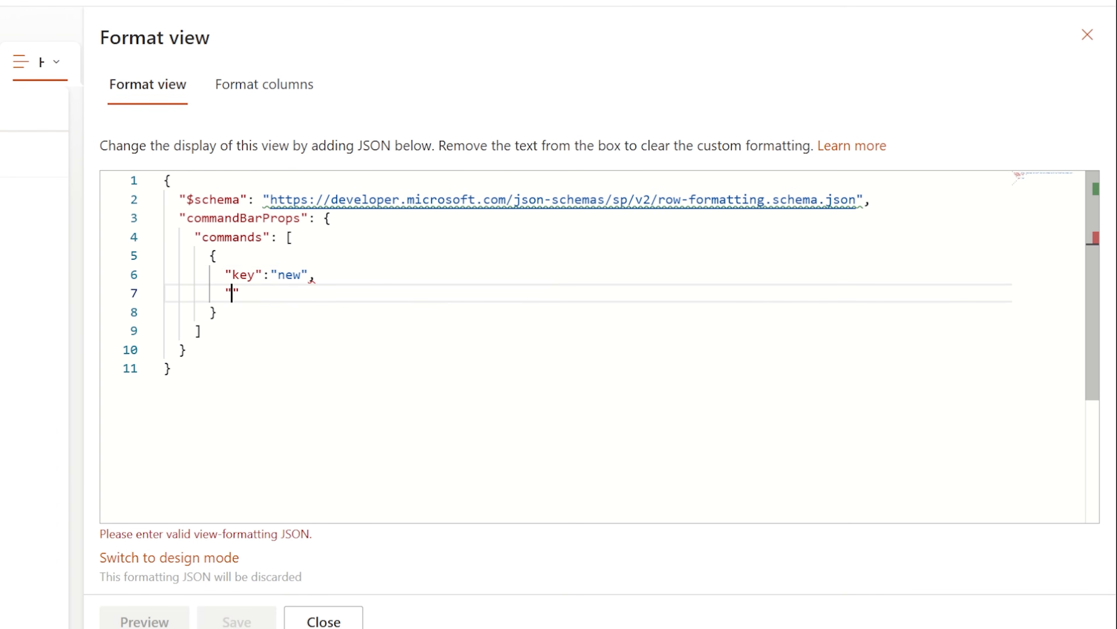
text(hide":tru)
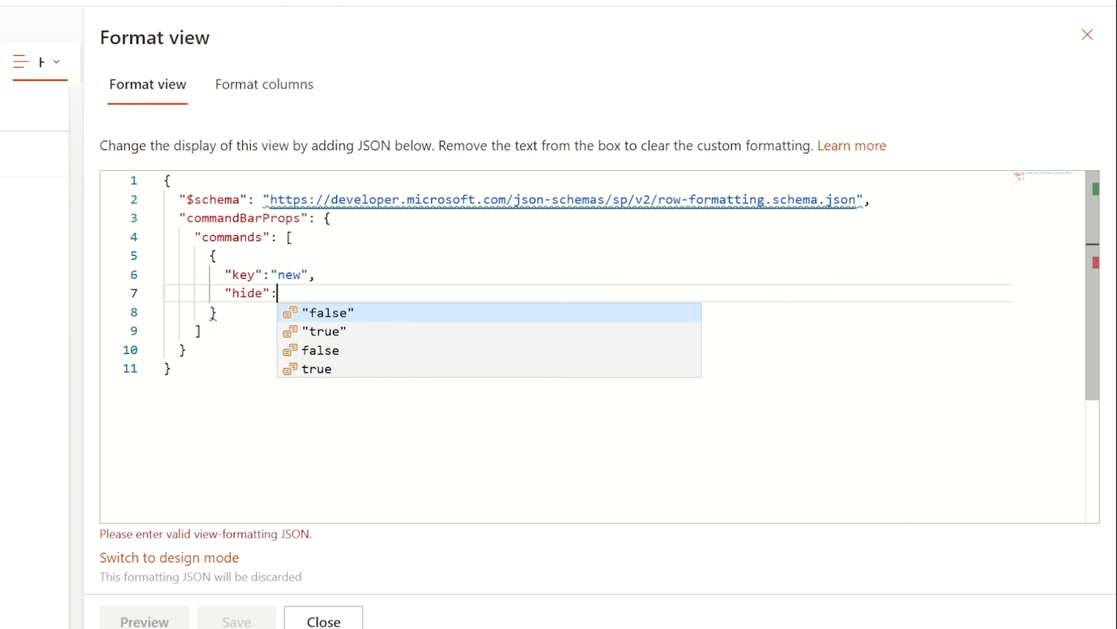
text(e)
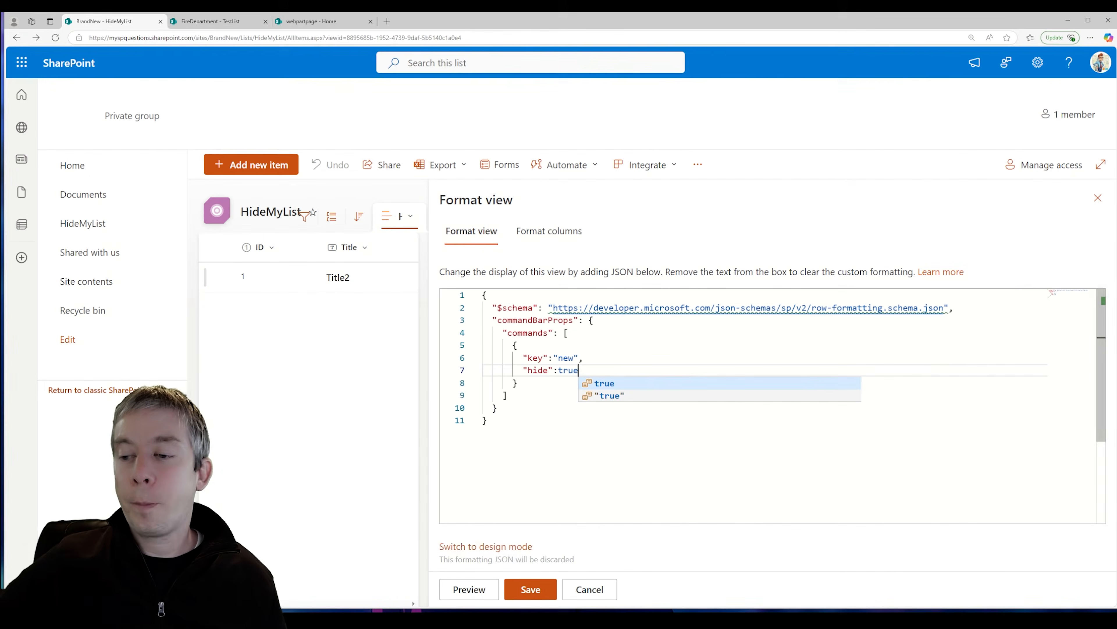
click(466, 592)
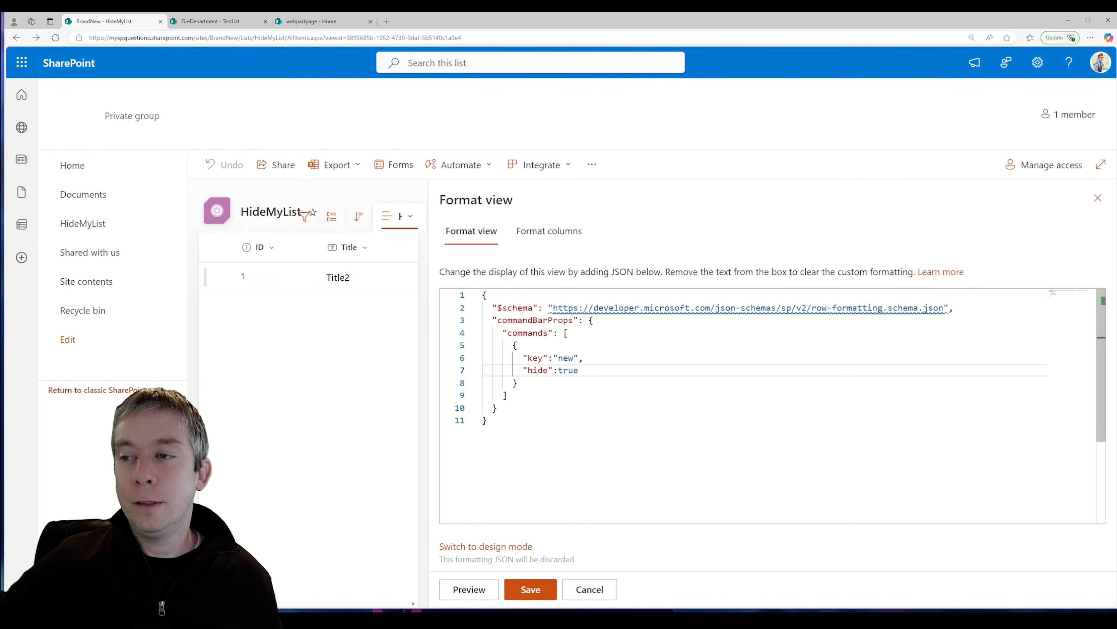
- Add a second object to the "commands" array with its "key" set to "share"
click(520, 383)
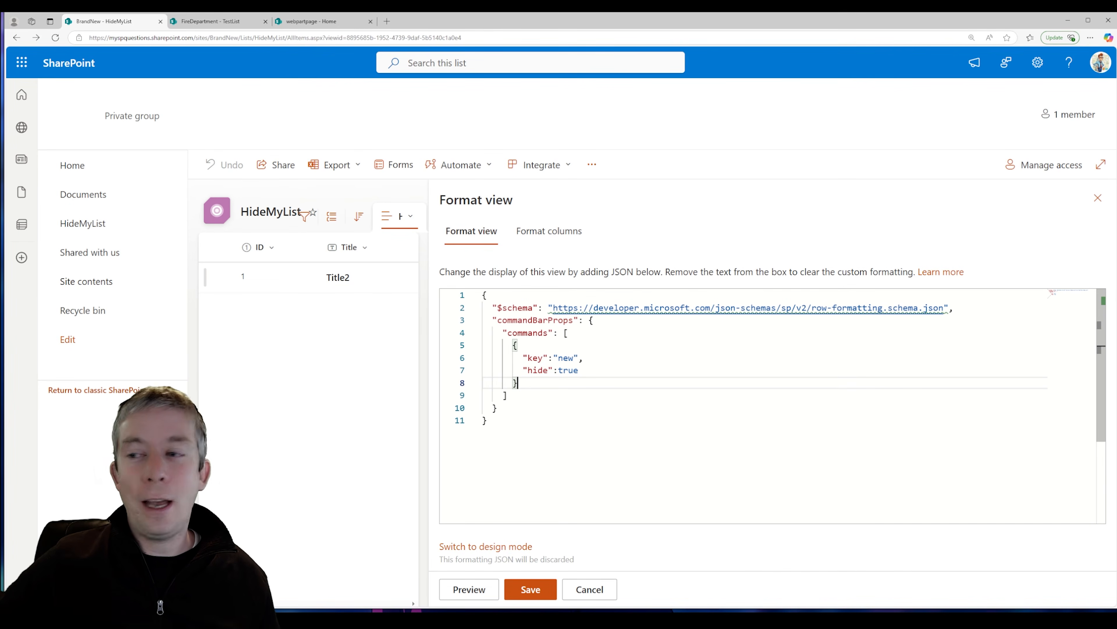
text(,)
key(Return)
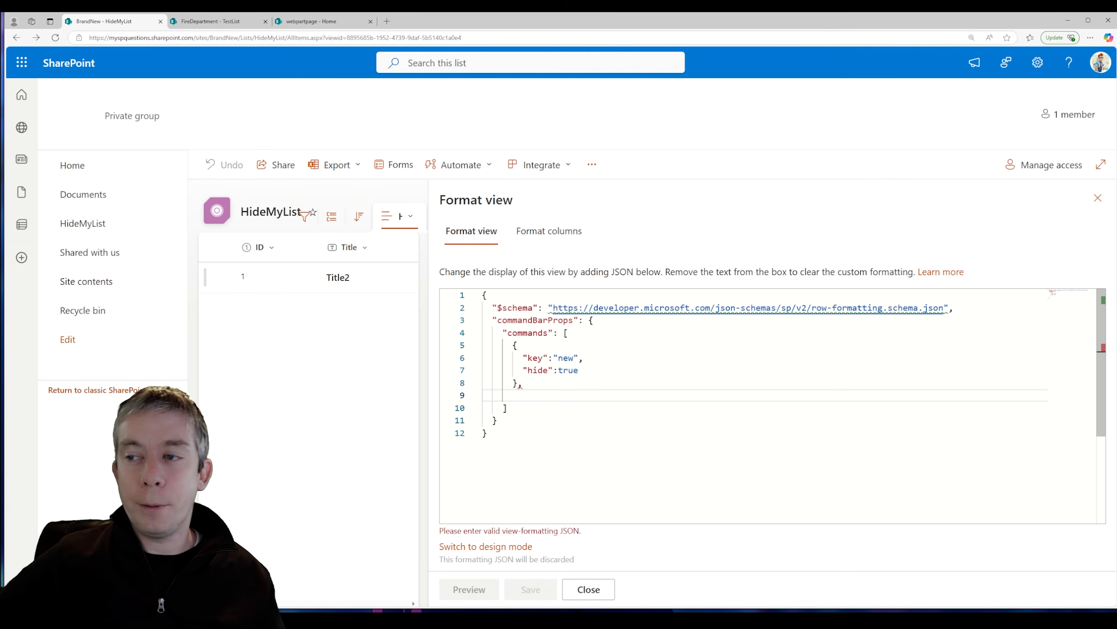
text({)
key(Return)
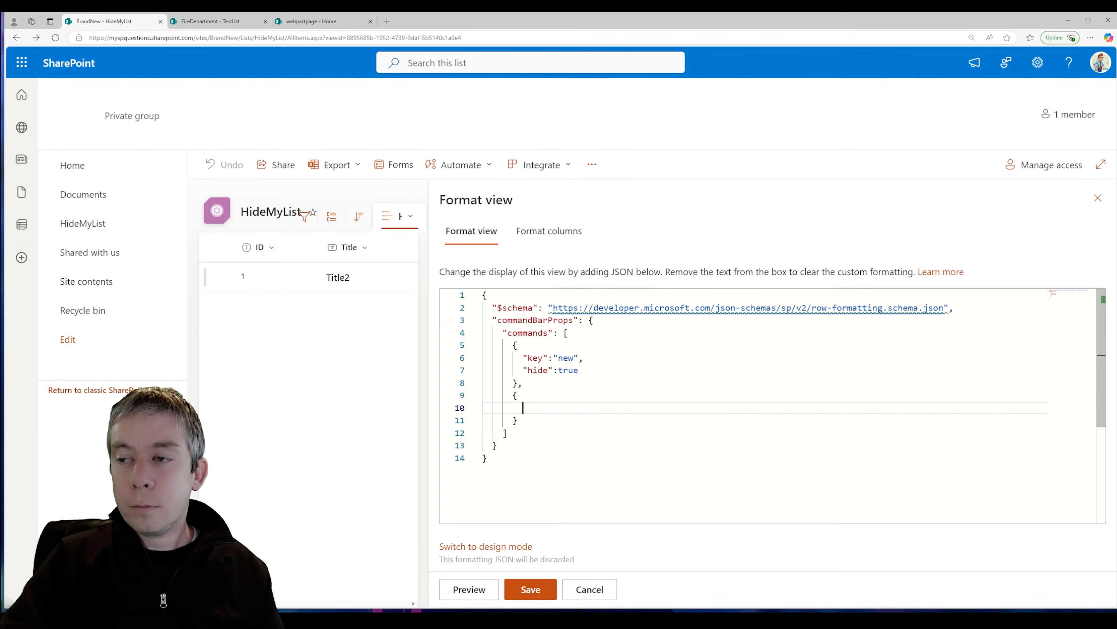
text("ke)
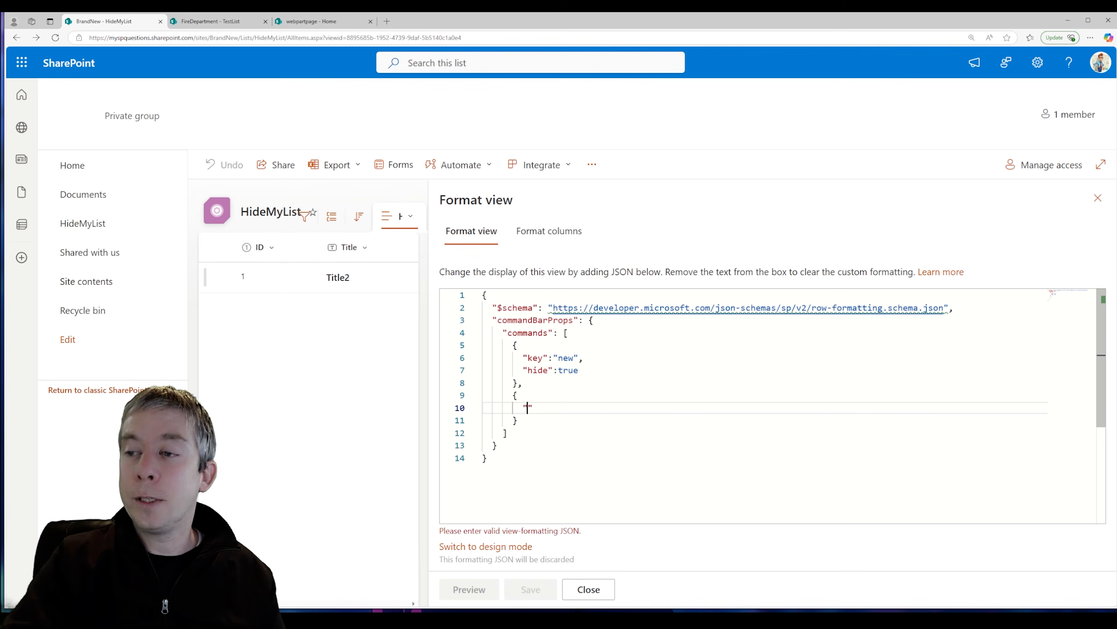
text(y":)
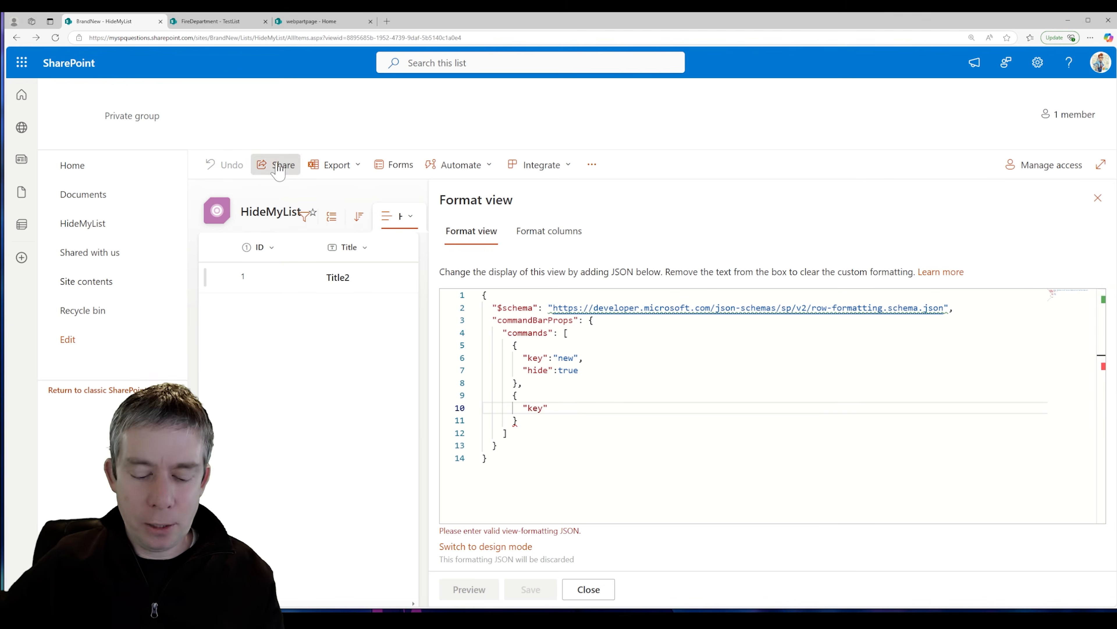
text(:)
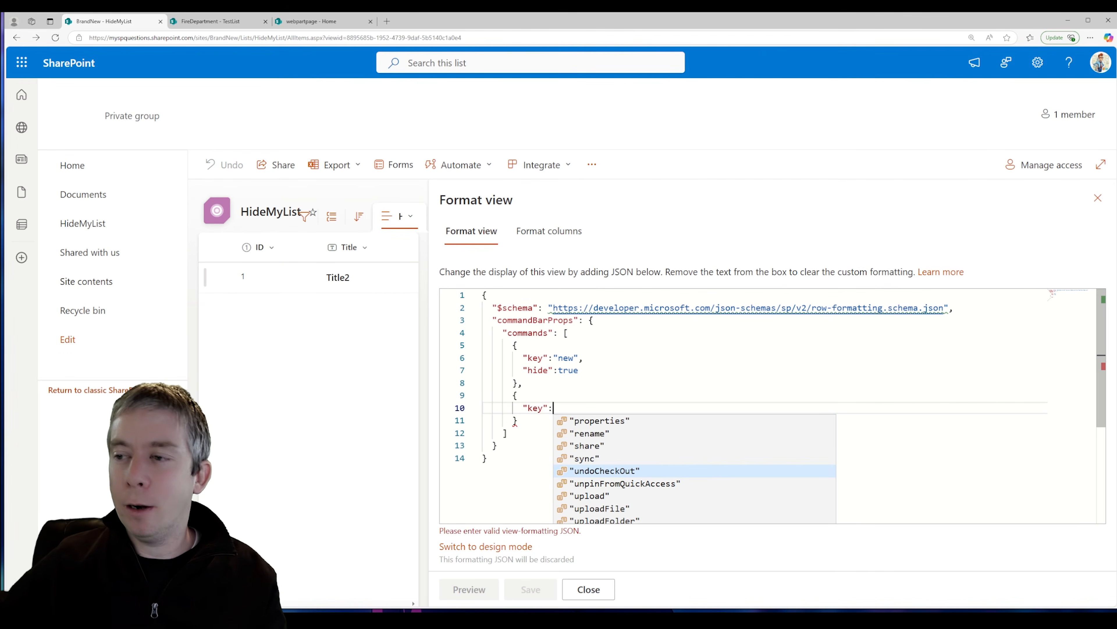
click(589, 447)
- Add a "hide" property set to true to the "share" command object
text(,)
key(Return)
text("hide:)
key(BackSpace)
key(Right)
text(:true)
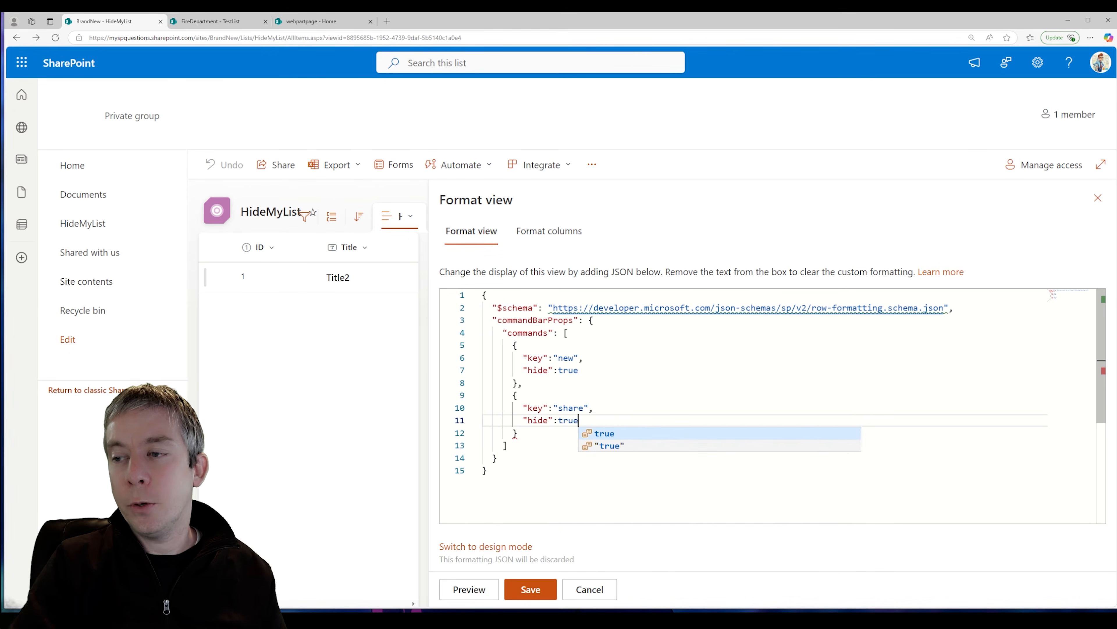
key(Escape)
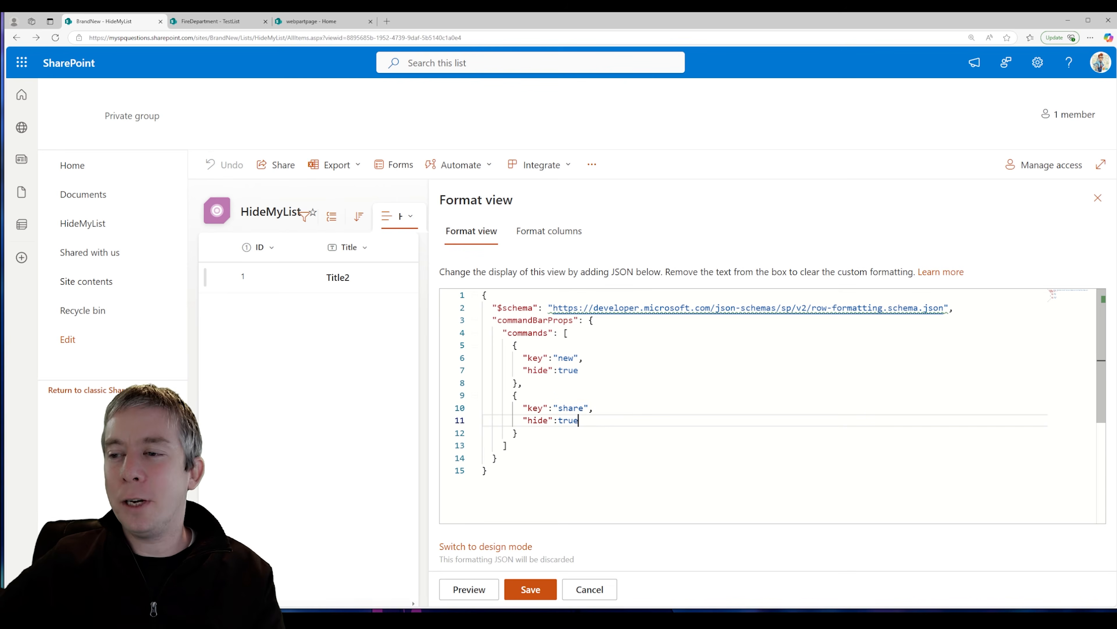
drag(520, 432, 496, 457)
click(519, 432)
key(Return)
click(519, 432)
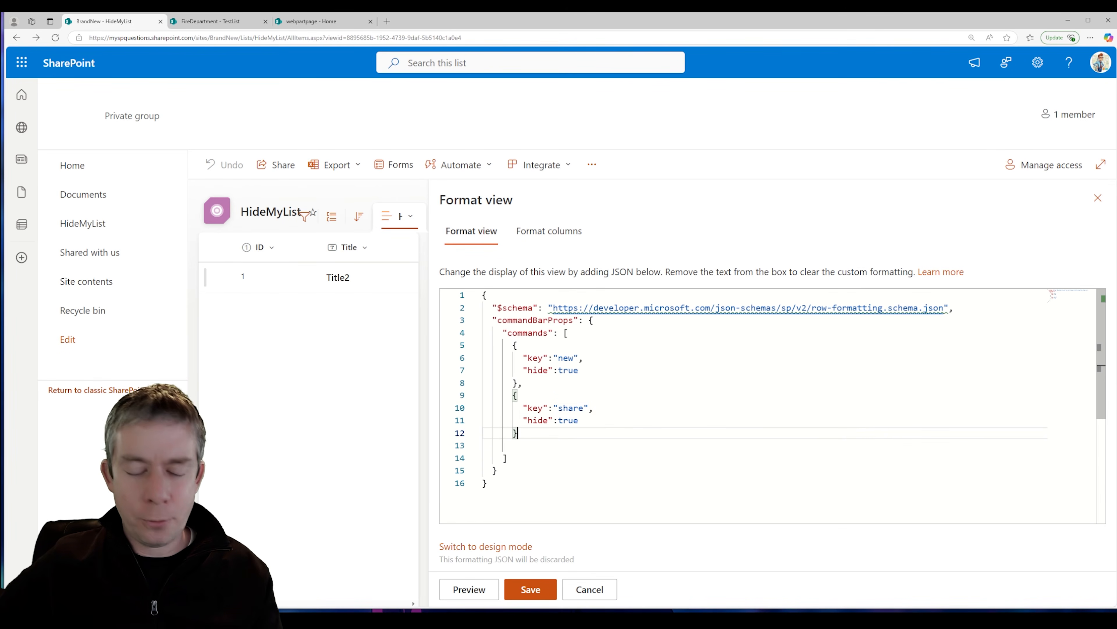
text(,)
key(Return)
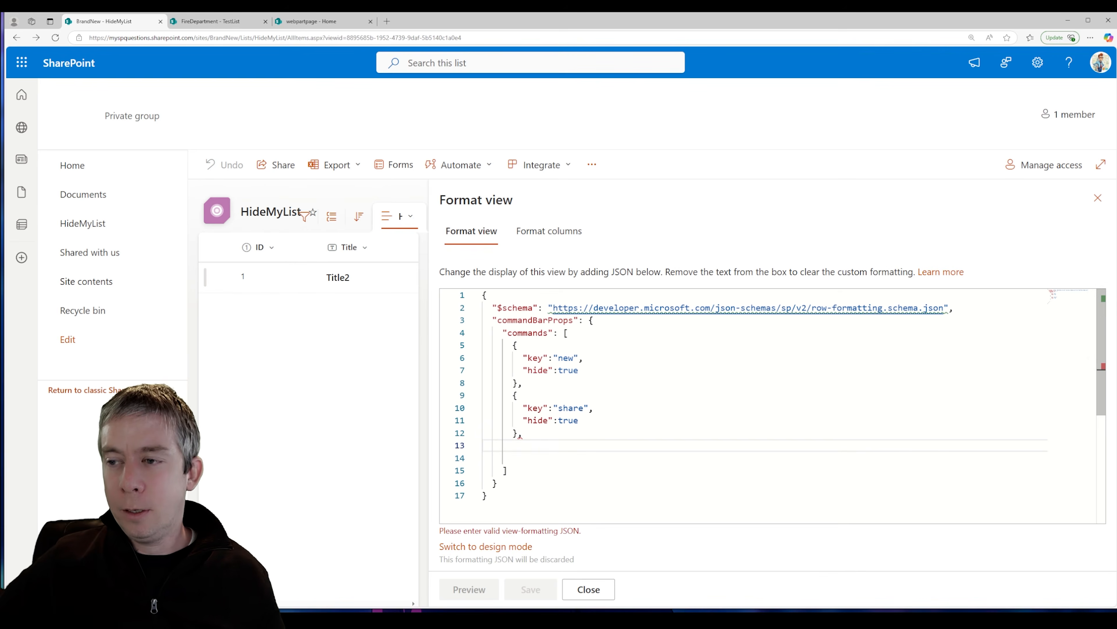
click(520, 433)
key(BackSpace)
- Preview the view formatting that hides the "new" and "share" commands
click(466, 594)
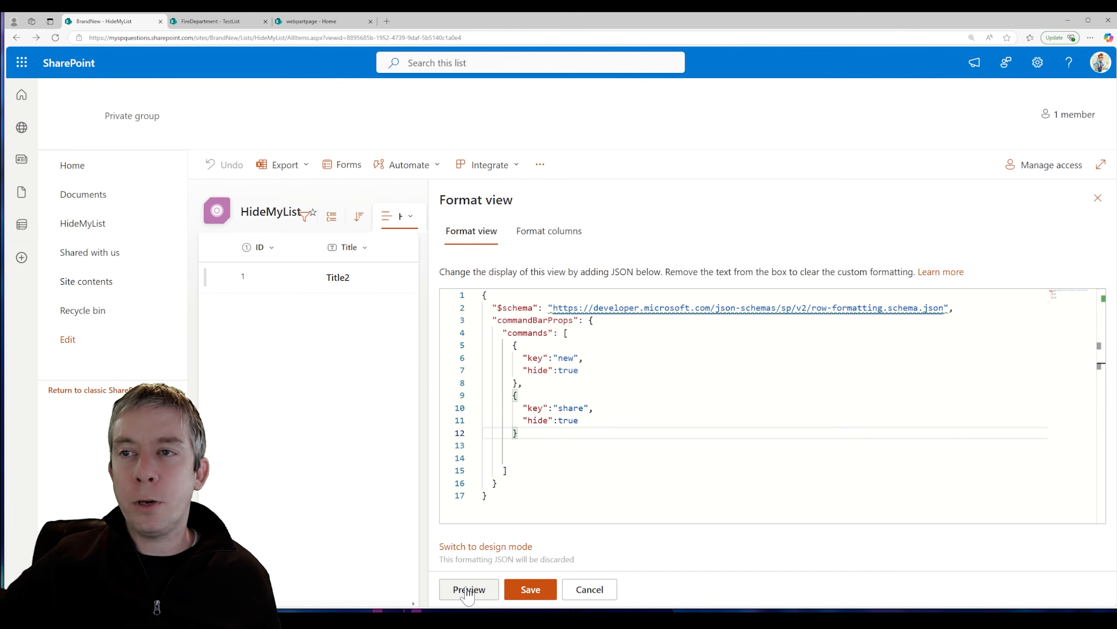
key(Down)
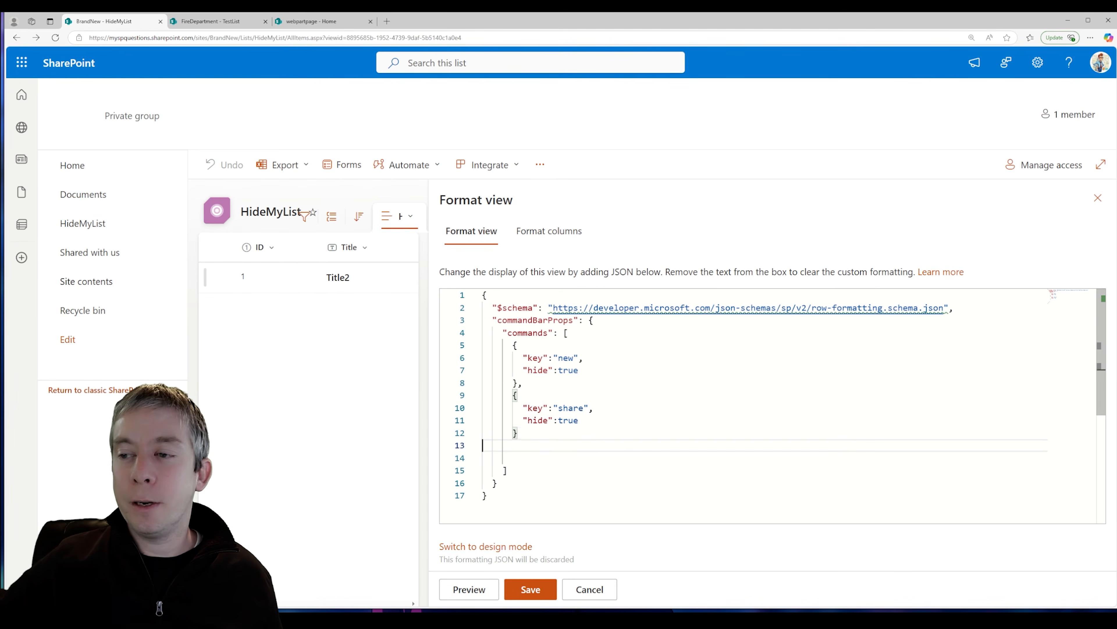
- Add a third object to the "commands" array with its "key" set to "export"
key(Up)
text(,)
key(Return)
text({)
key(Return)
text("key")
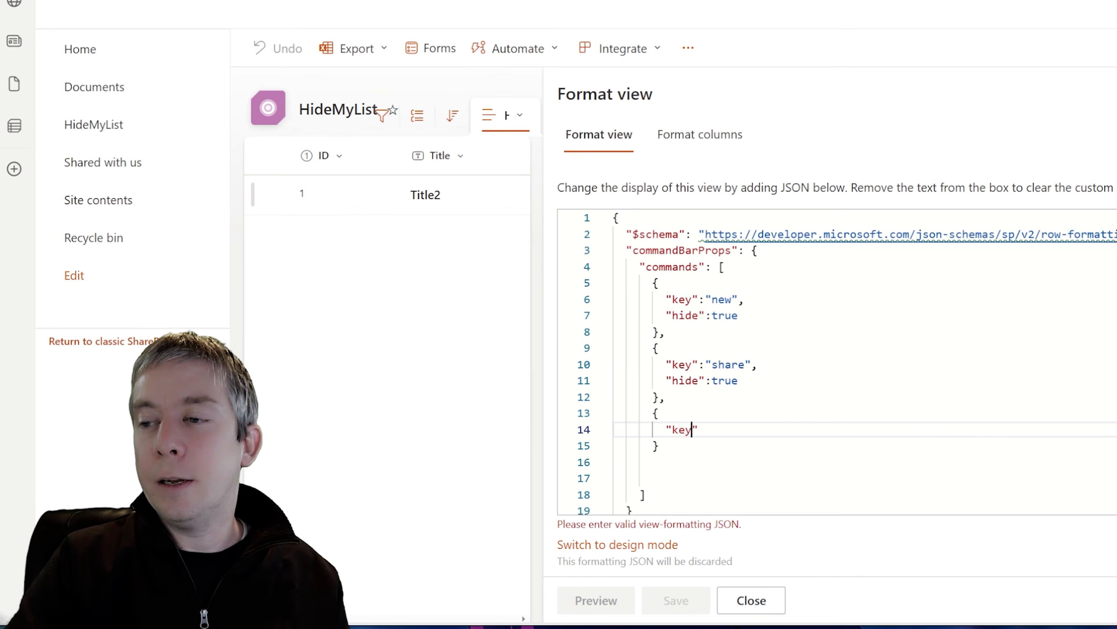
text(:")
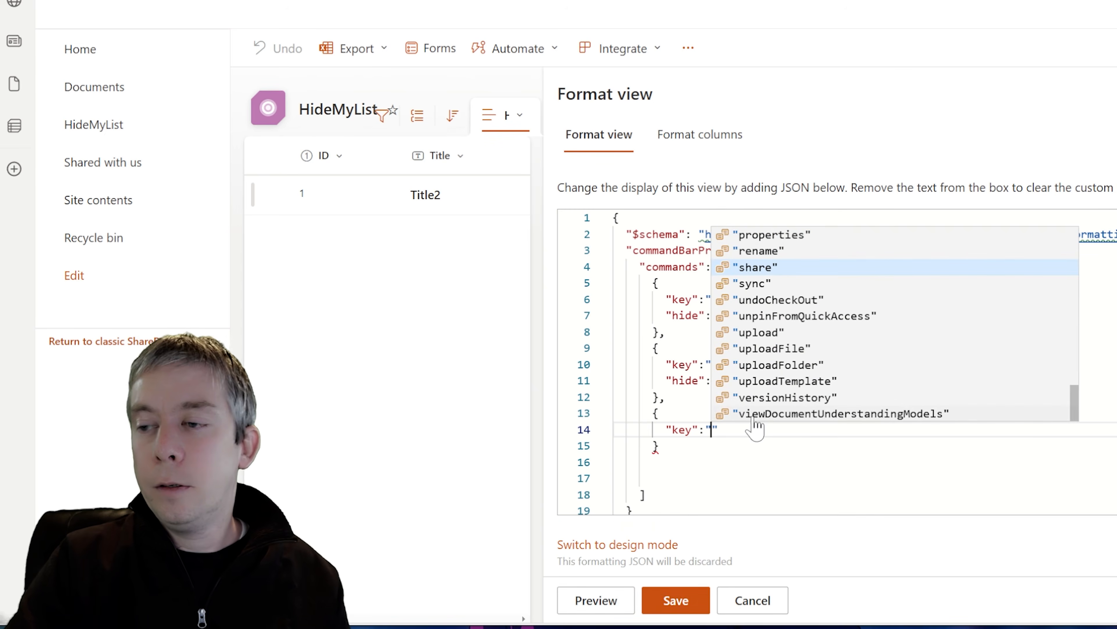
text(export)
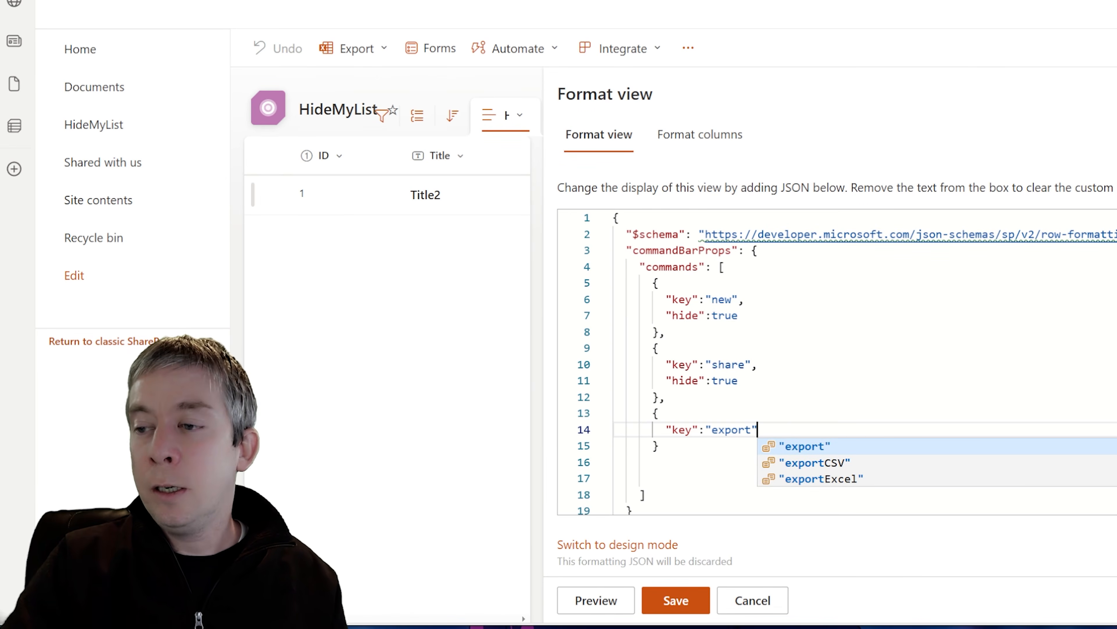
- Show the list's Export options and replace the third command's "key" value with "exportCSV"
click(360, 48)
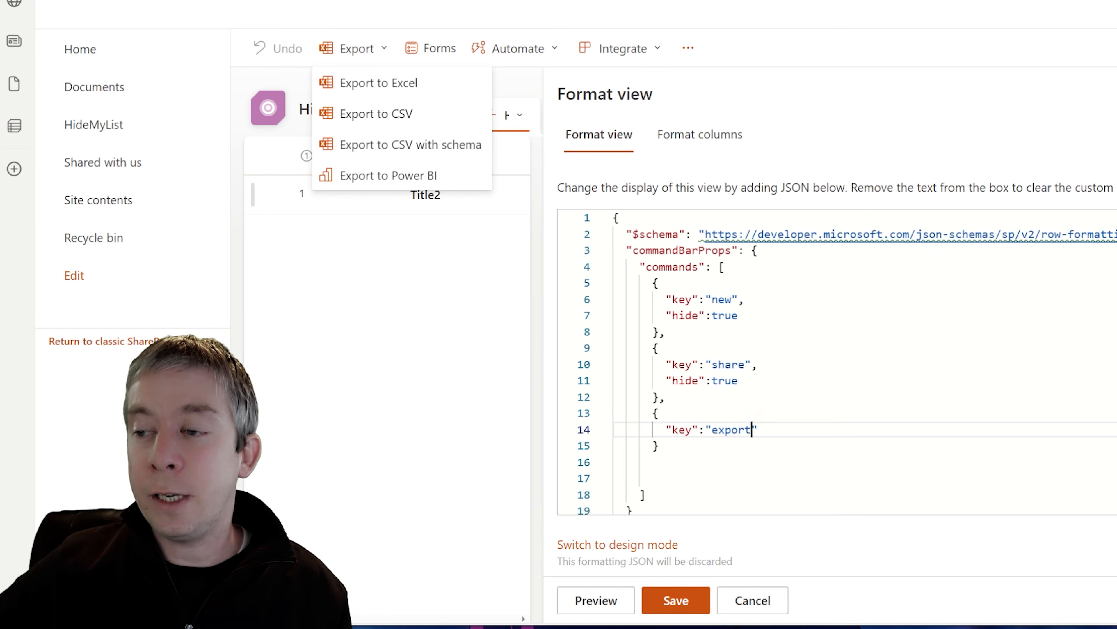
key(BackSpace)
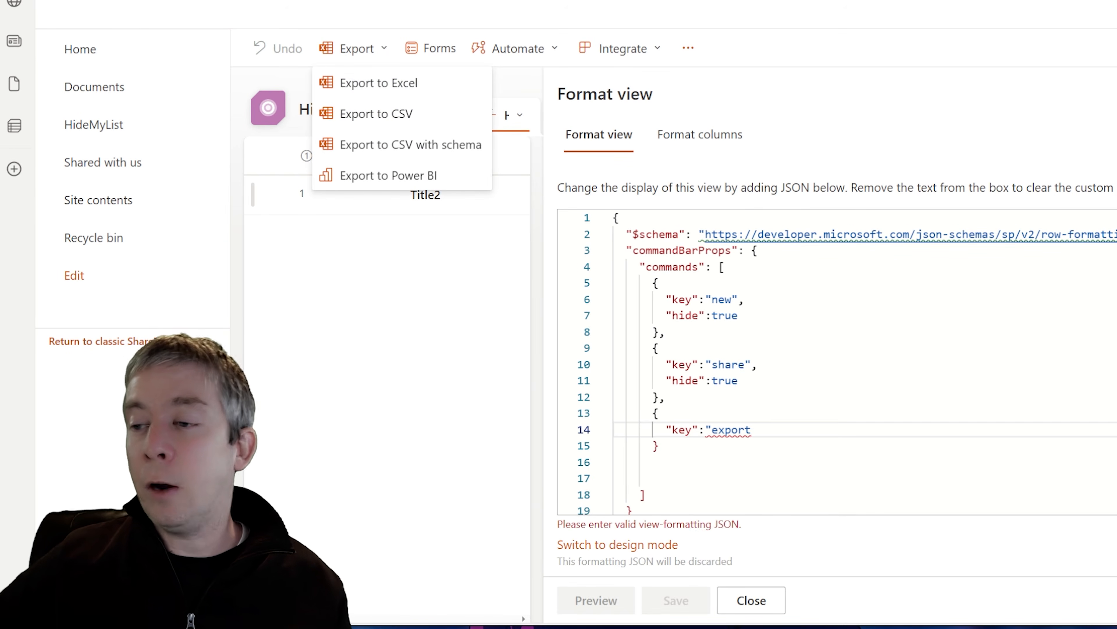
key(BackSpace)
key(BackSpace)
key(BackSpace)
key(BackSpace)
key(BackSpace)
key(BackSpace)
key(BackSpace)
text("exp)
key(BackSpace)
key(BackSpace)
key(Right)
key(BackSpace)
key(BackSpace)
key(BackSpace)
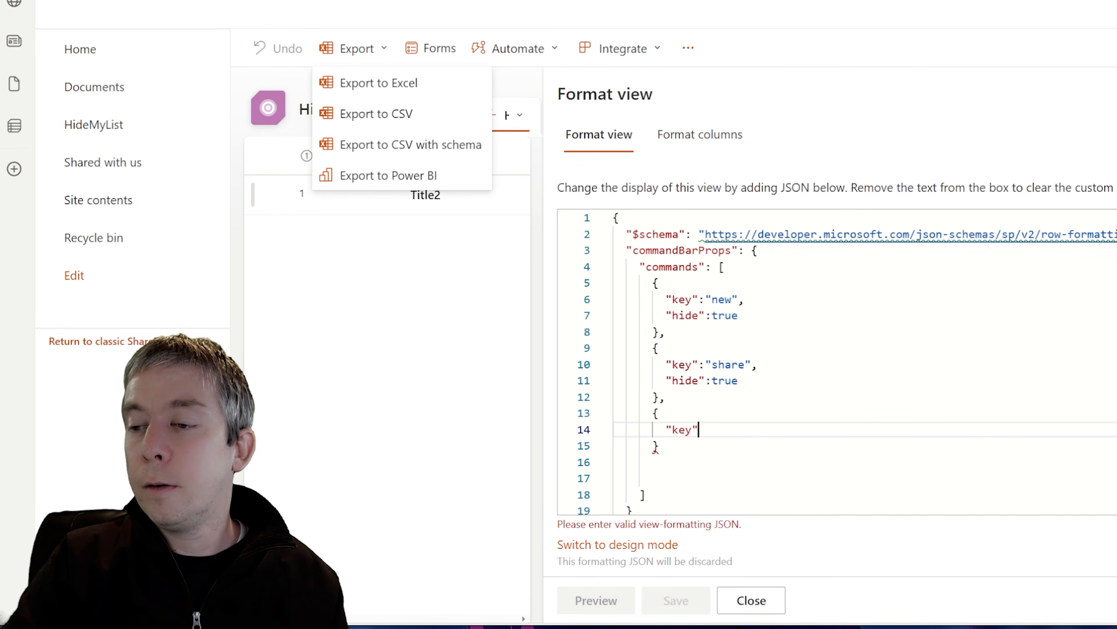
text(:"expo)
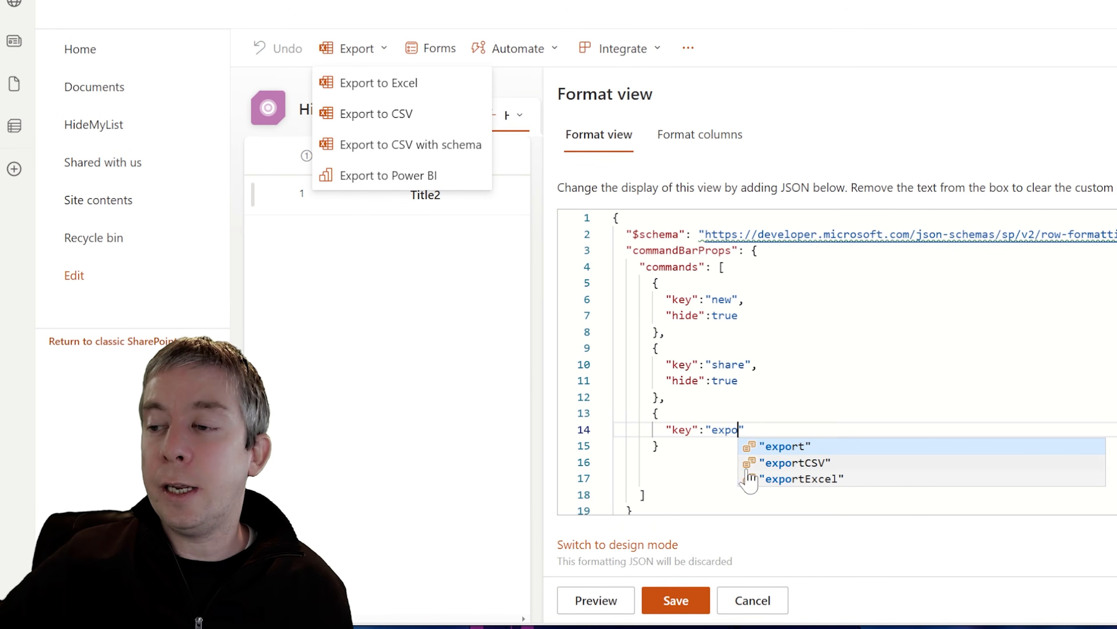
click(777, 463)
key(Return)
click(777, 429)
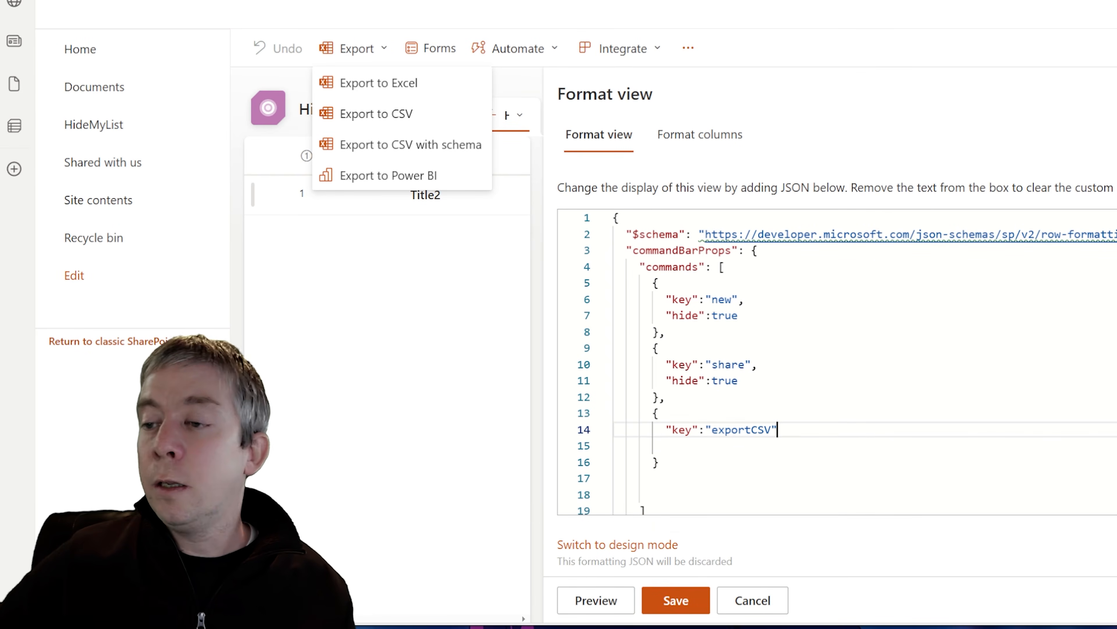
- Add a "hide" property set to true to the "exportCSV" command object
text(,)
key(Return)
text("hide)
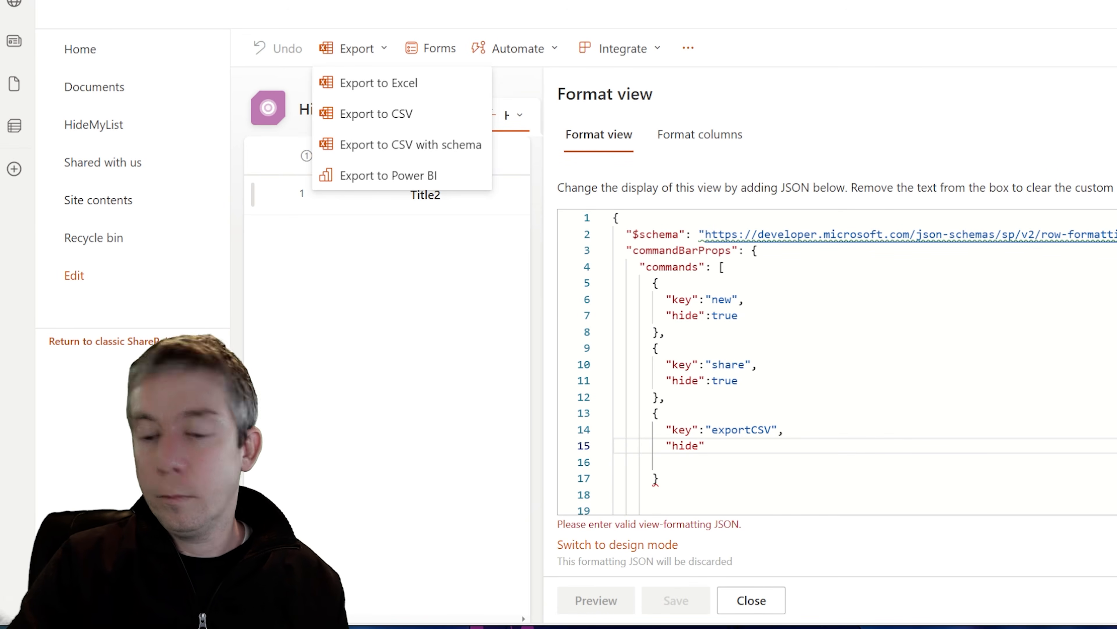
text(":true)
scroll(779, 420, down, 2)
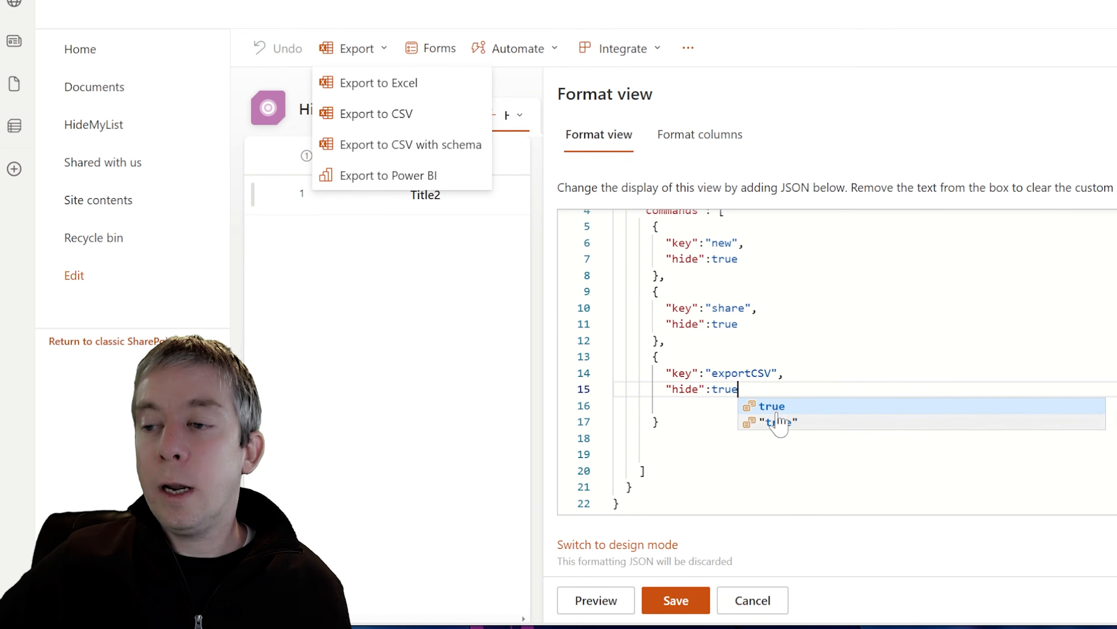
- Remove the blank lines after the "exportCSV" object and preview the view formatting
click(695, 454)
key(BackSpace)
key(BackSpace)
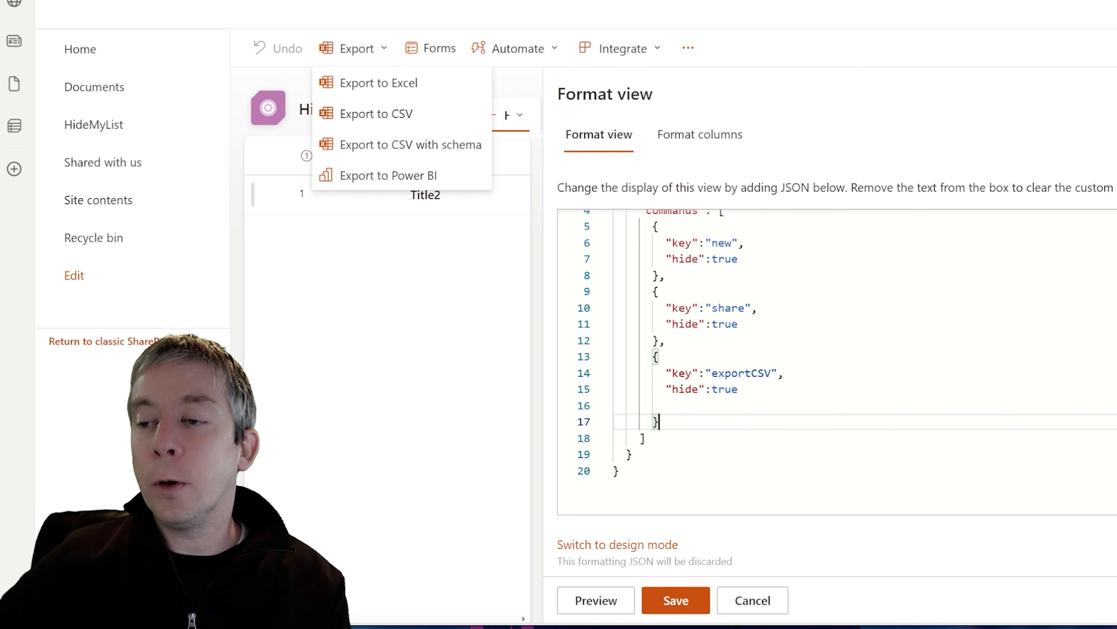
click(592, 603)
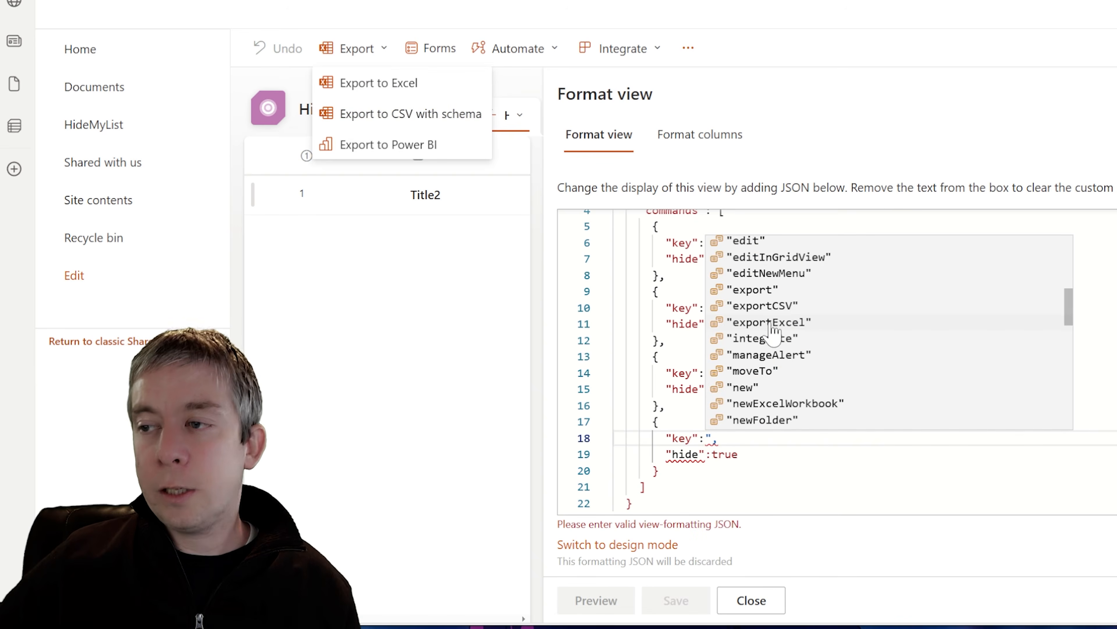
- Set the fourth command's "key" to "exportExcel" and preview the view formatting
click(770, 323)
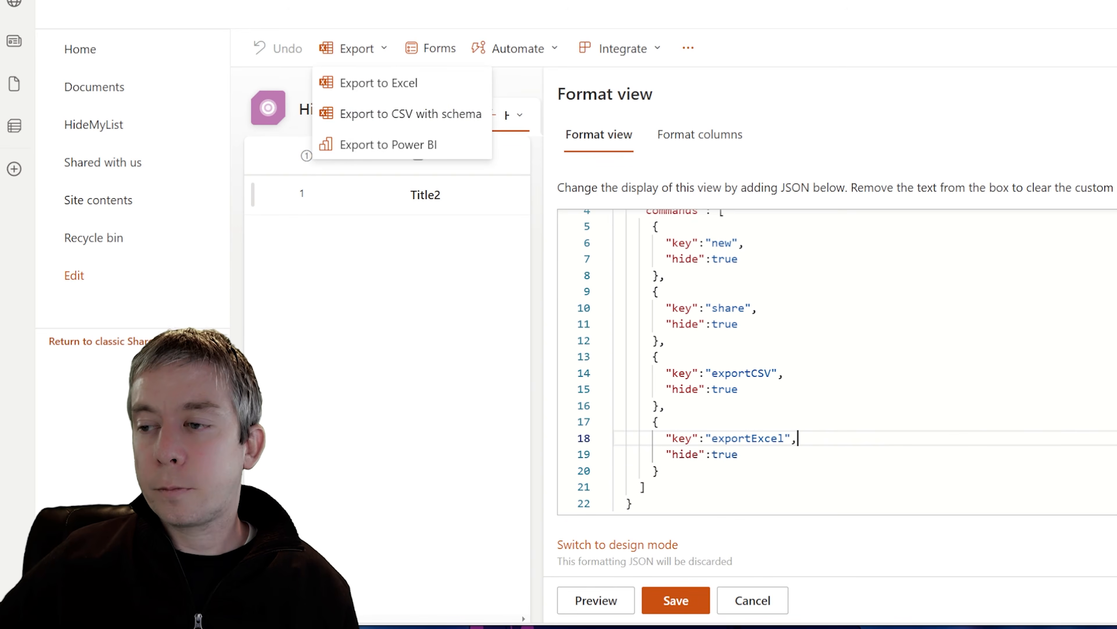
click(594, 600)
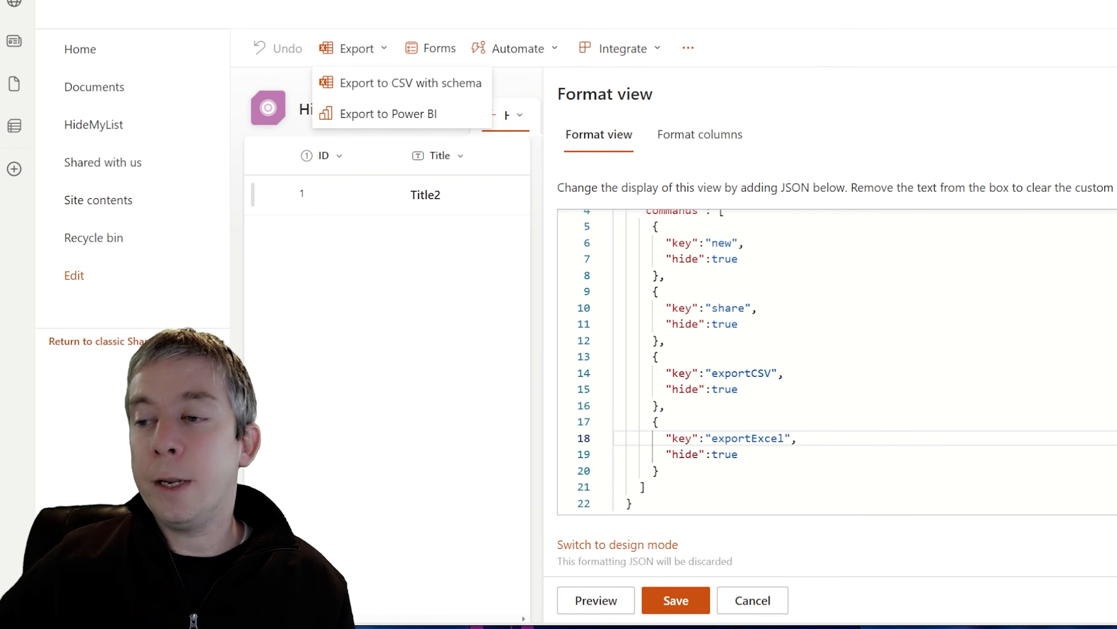
- Duplicate the "exportExcel" command object at the end of the "commands" array, separated by a comma
click(660, 471)
text(,)
key(Return)
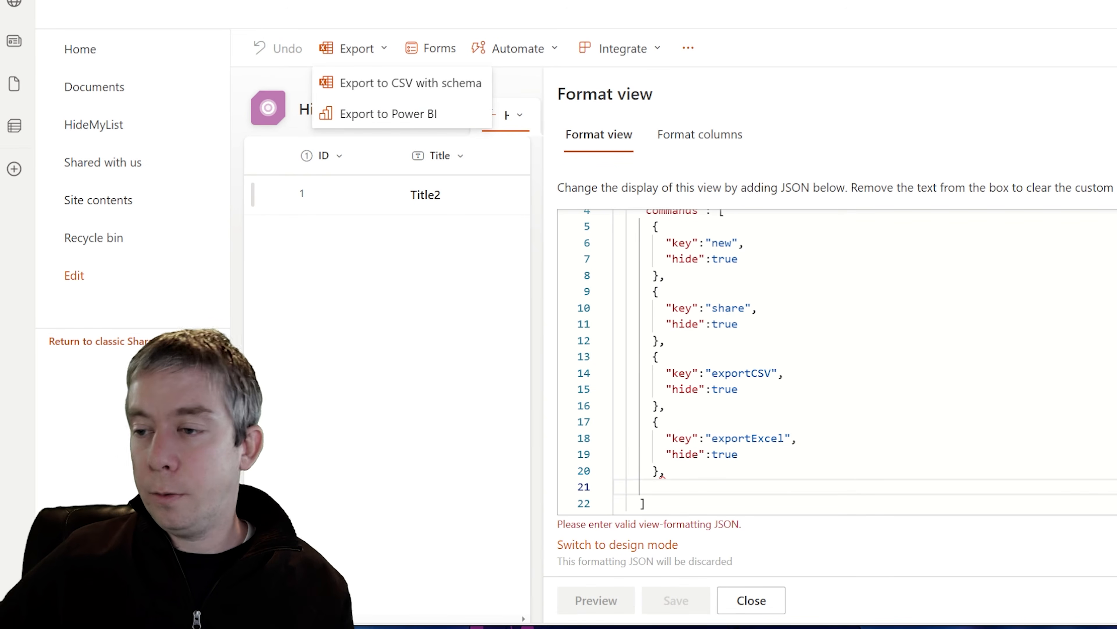
key(Up)
key(End)
key(shift+Home)
key(shift+Up)
key(shift+Up)
key(shift+Up)
key(ctrl+c)
key(Down)
key(ctrl+v)
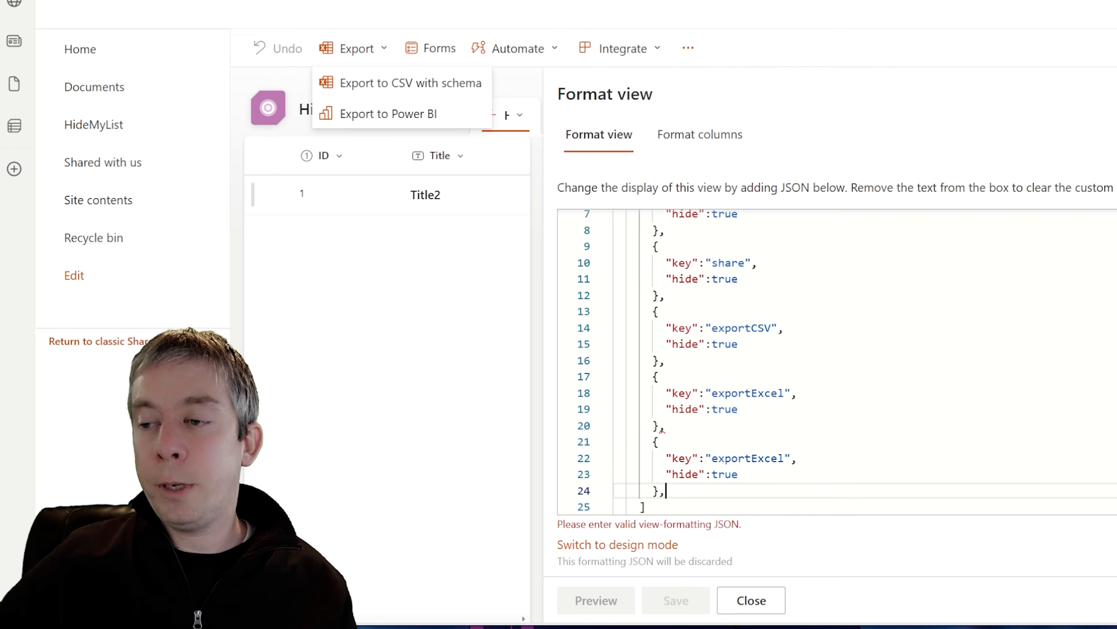
- Change the duplicated object's "key" to "export" without a comma after its closing brace, and preview the view formatting
scroll(837, 361, down, 1)
click(785, 429)
key(BackSpace)
key(BackSpace)
key(BackSpace)
key(BackSpace)
key(BackSpace)
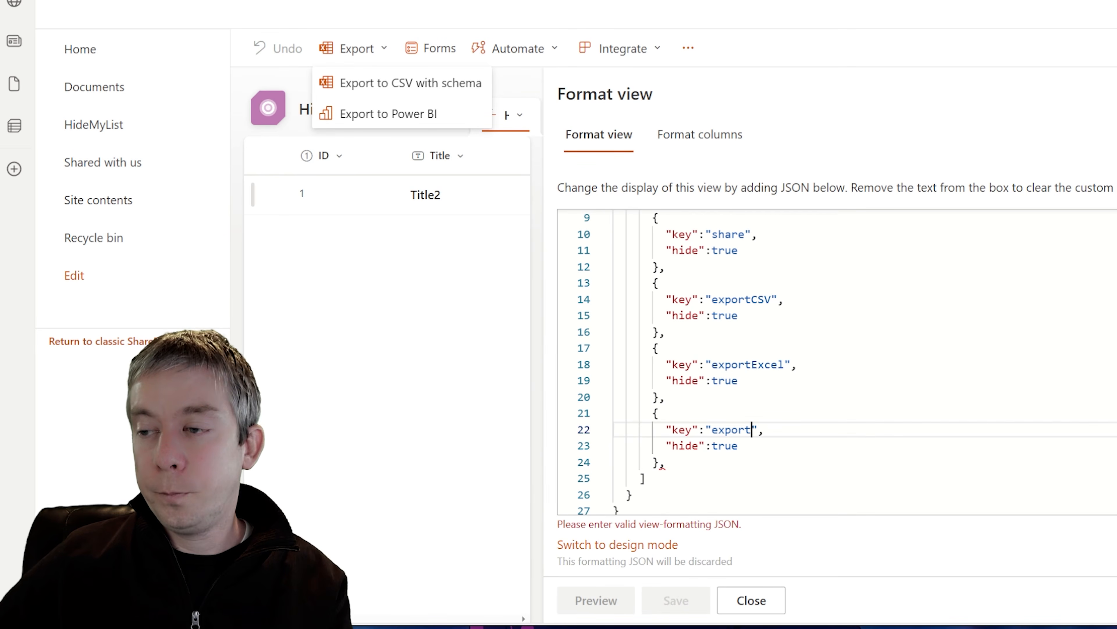
key(Down)
key(Down)
key(BackSpace)
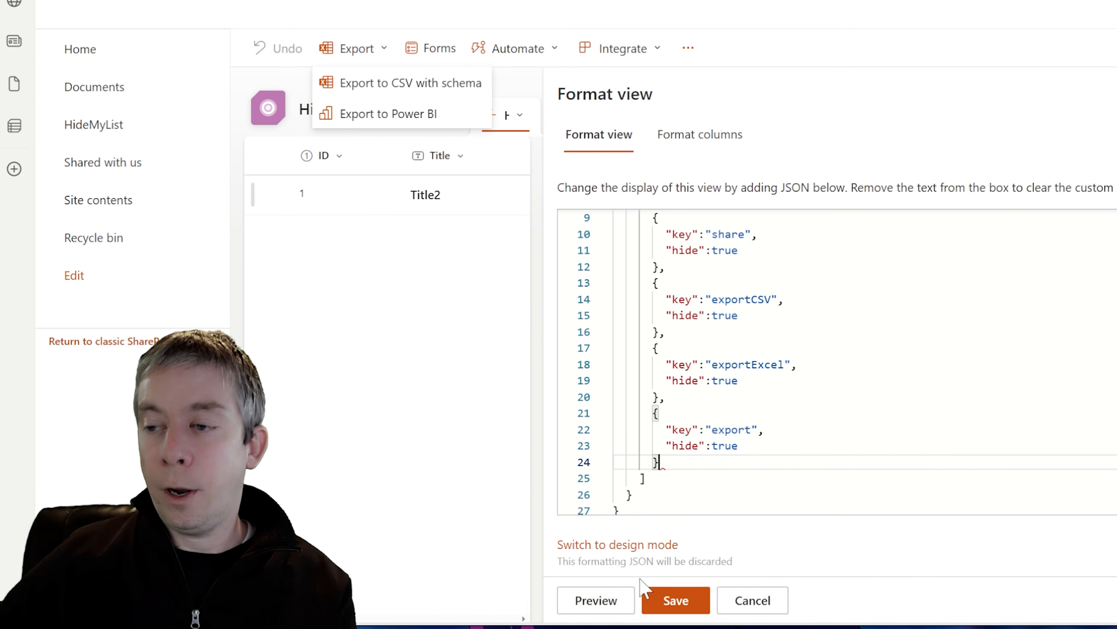
click(595, 601)
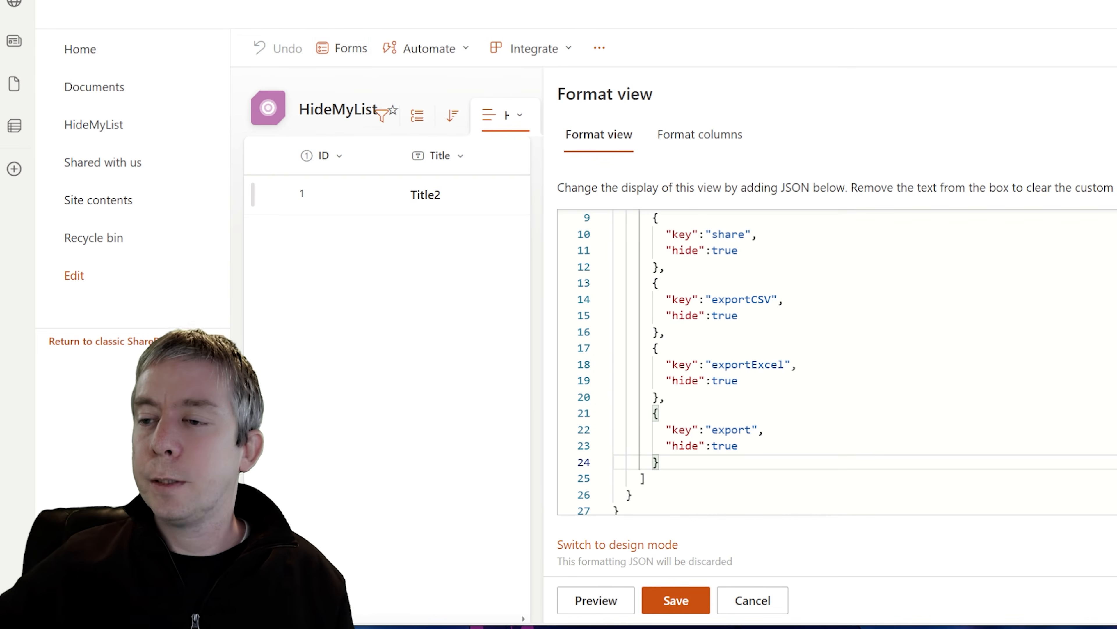
- Add an object after the "export" command with its "key" set to "manageForms"
text(,)
key(Return)
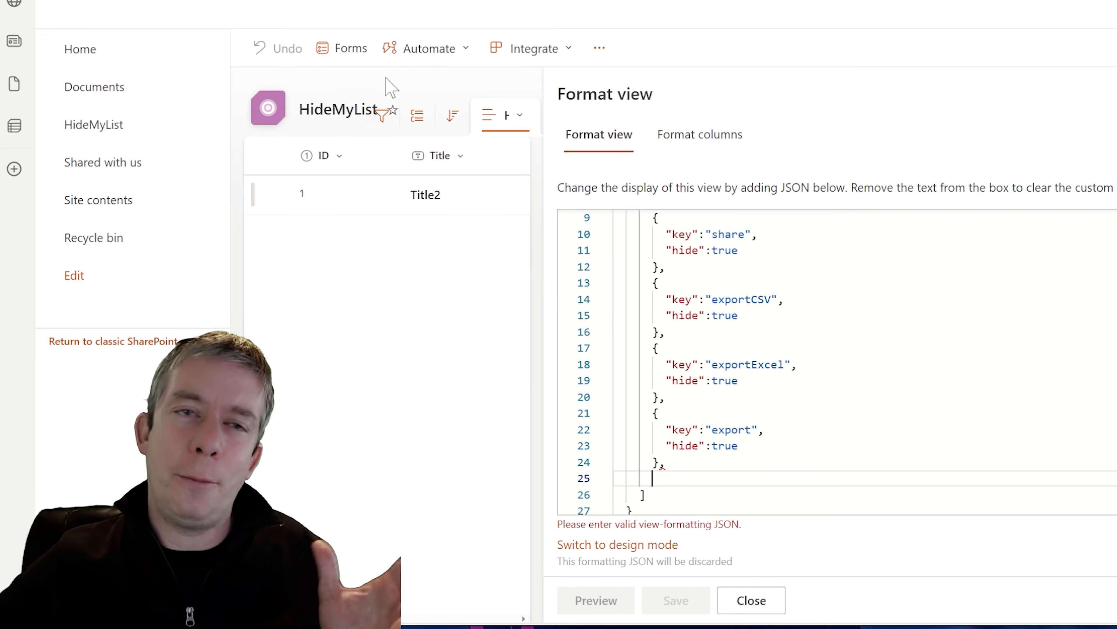
text({)
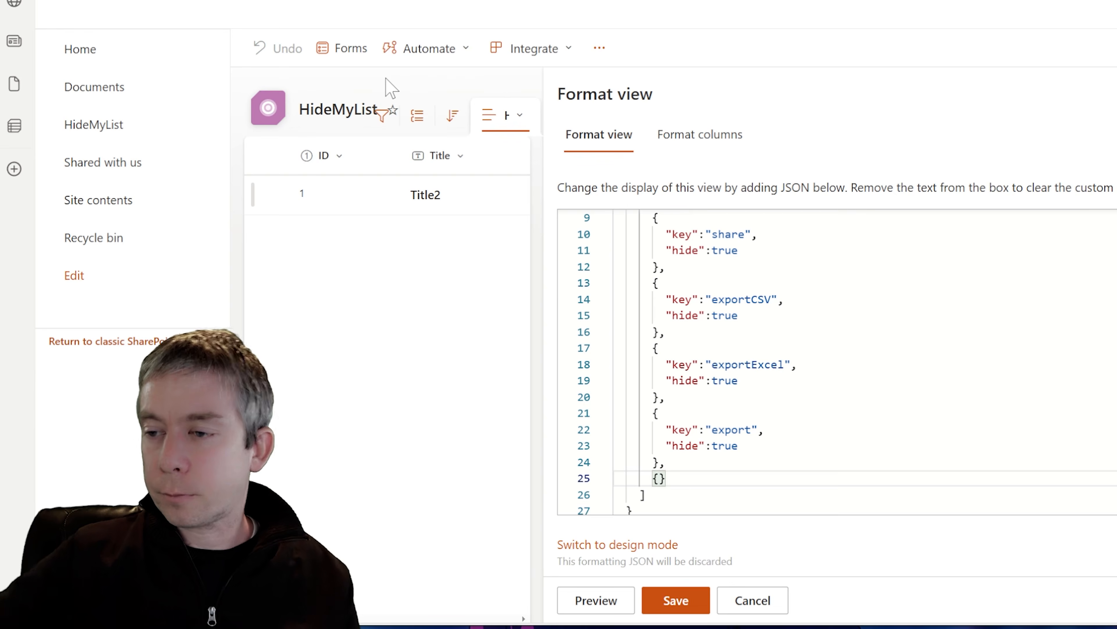
key(Return)
text("key":)
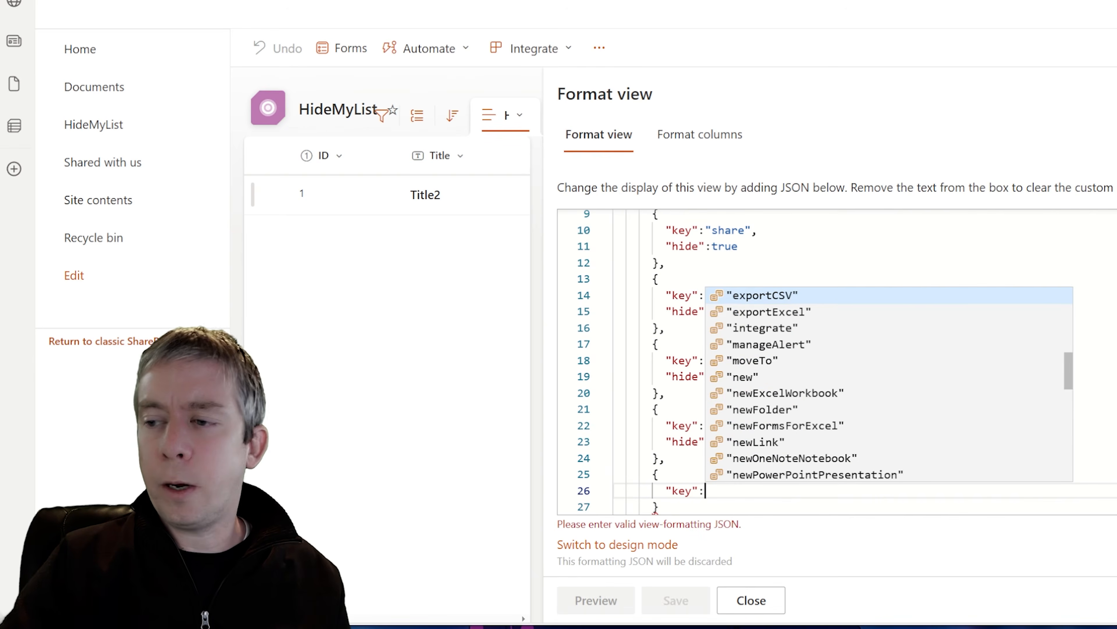
text("manag)
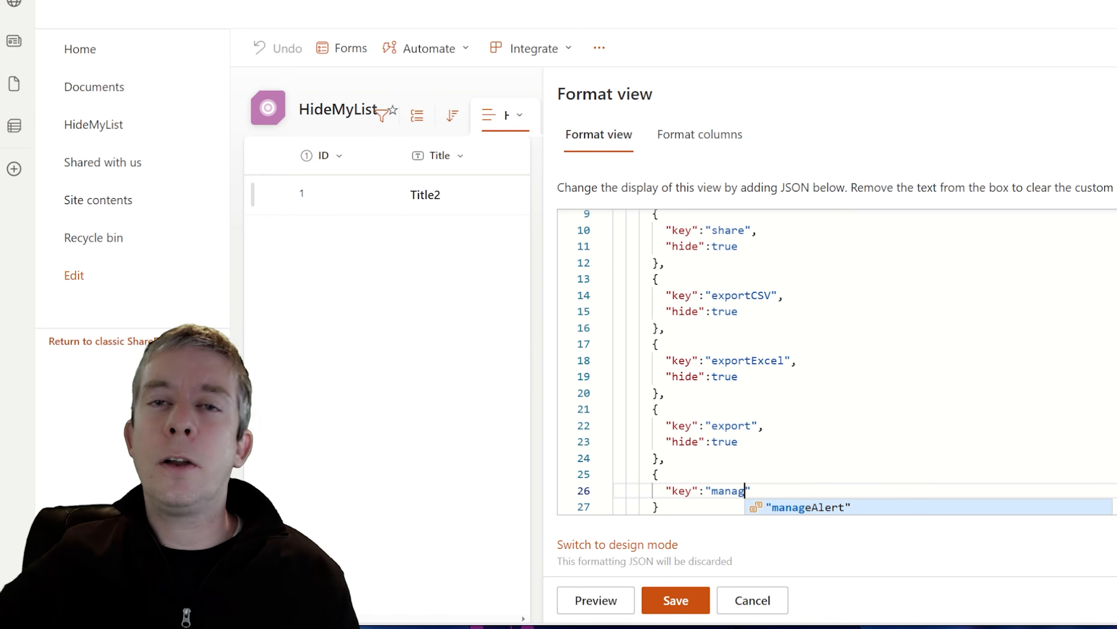
scroll(836, 440, down, 3)
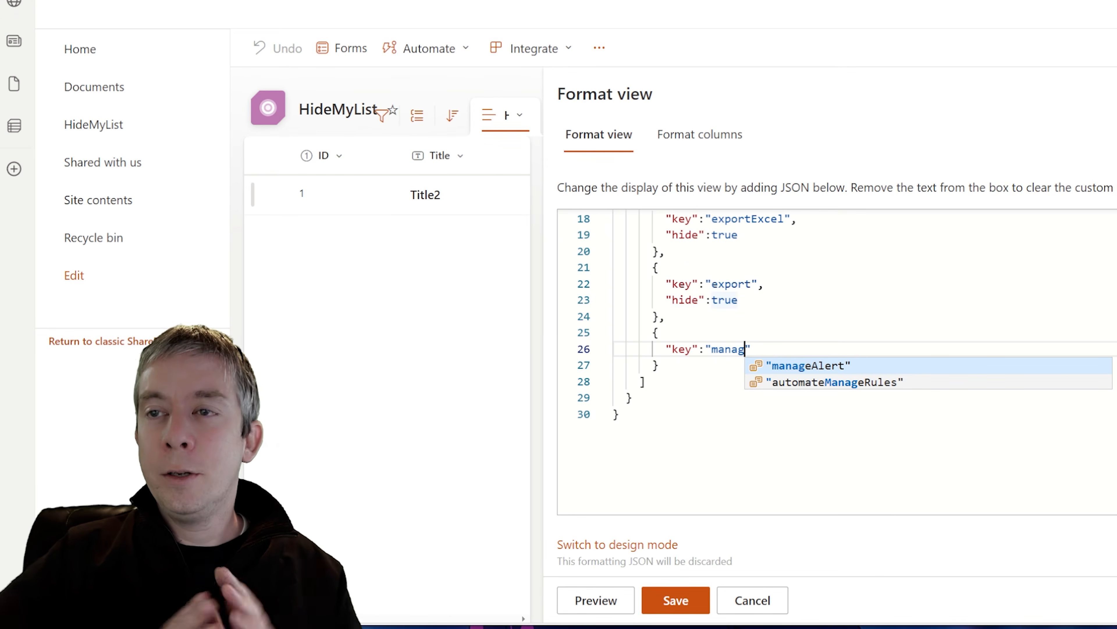
text(w)
text(Forms)
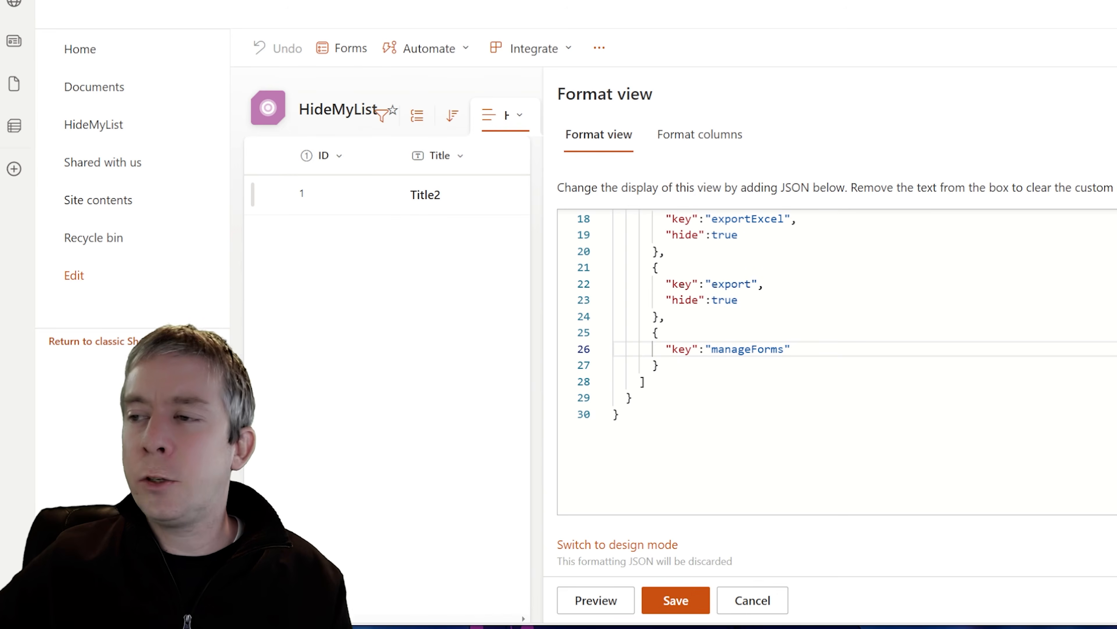
- Add a "hide" property set to true to the "manageForms" object and preview the view formatting
text(,)
key(Return)
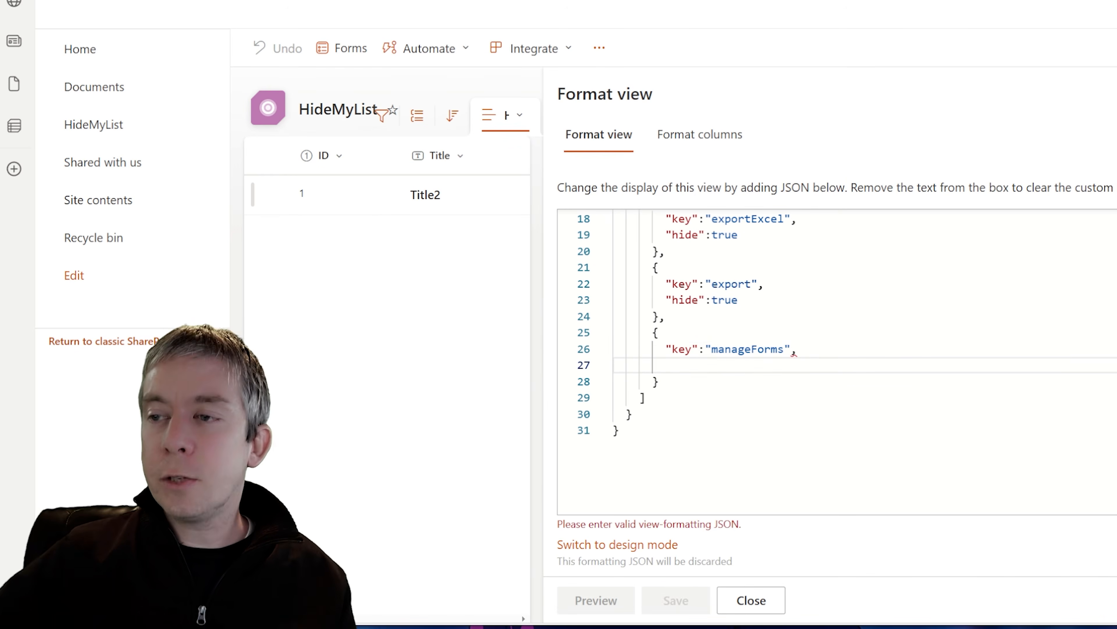
text("hide")
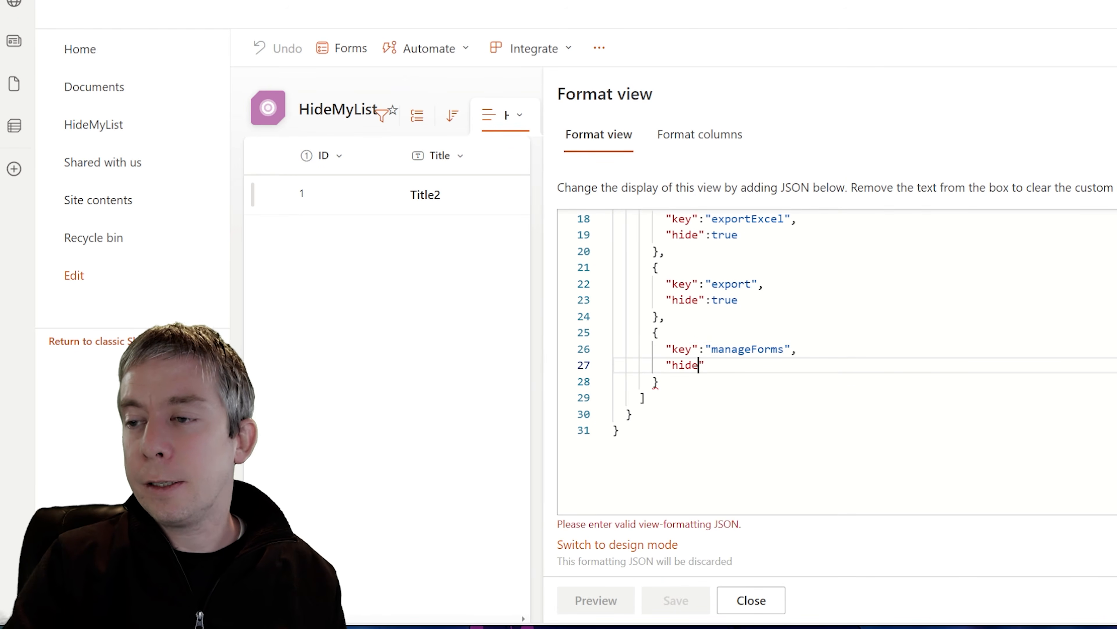
text(:true)
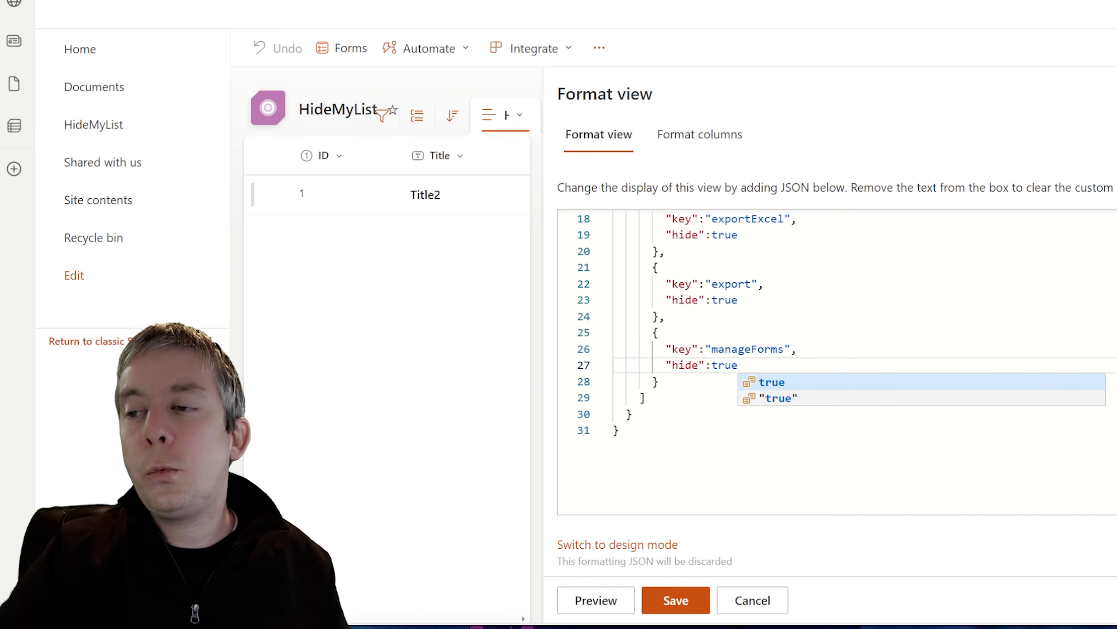
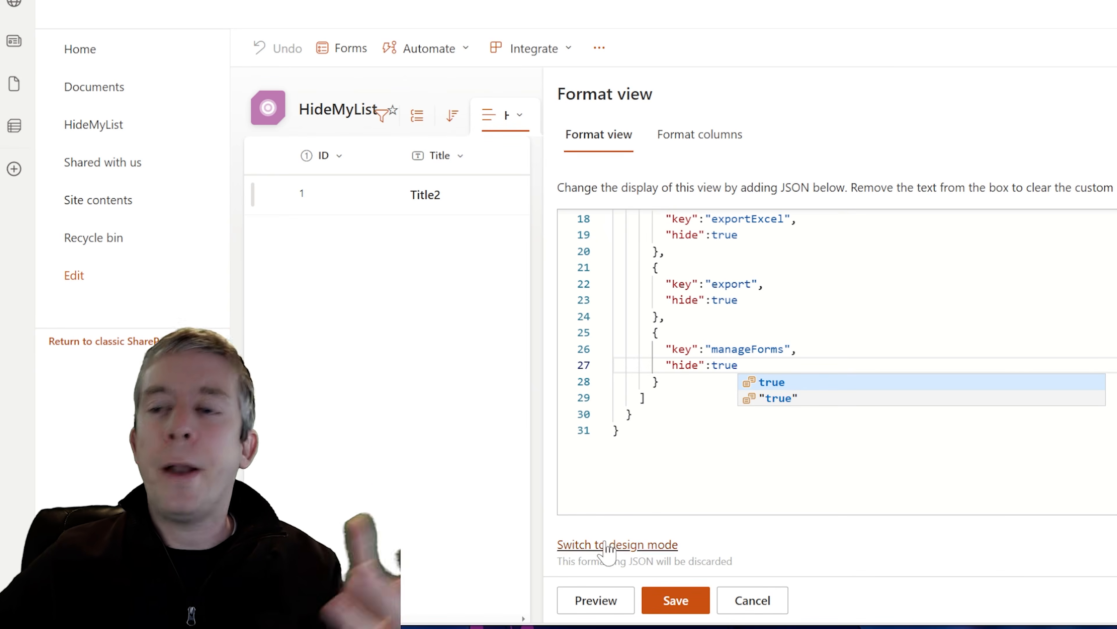
click(604, 601)
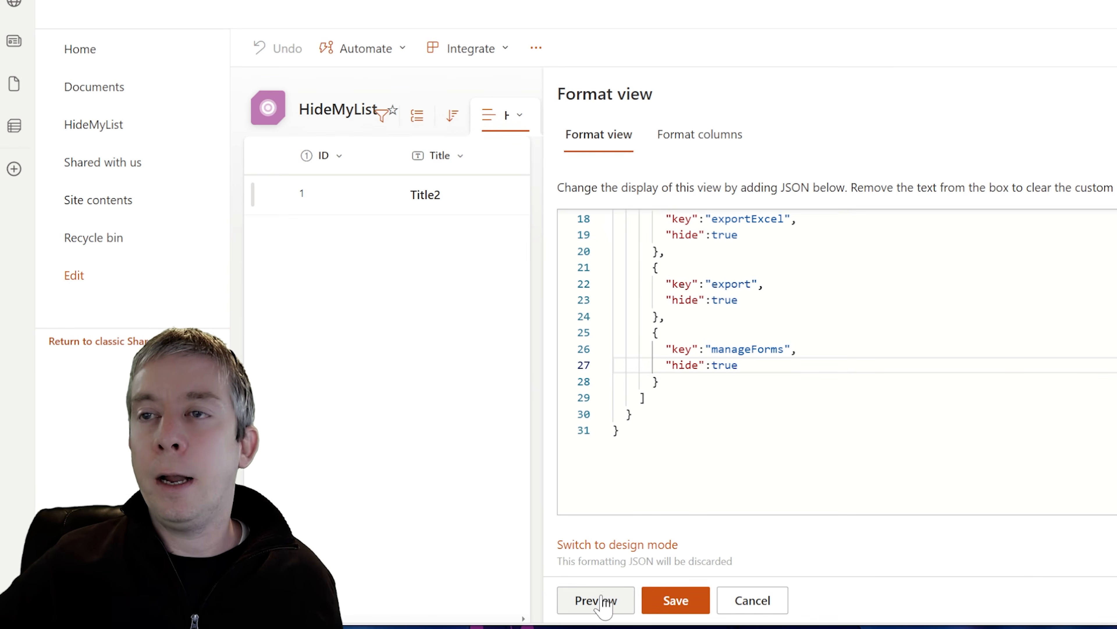
- Add an object after the "manageForms" command, separated by a comma, with its "key" set to "automate"
click(660, 381)
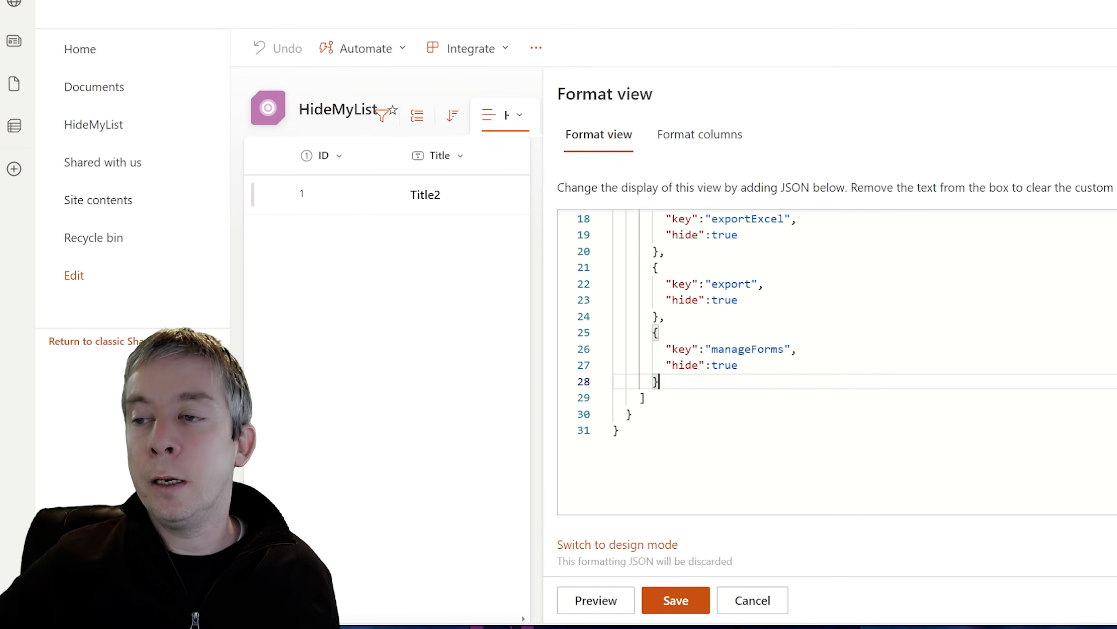
text(,)
key(Return)
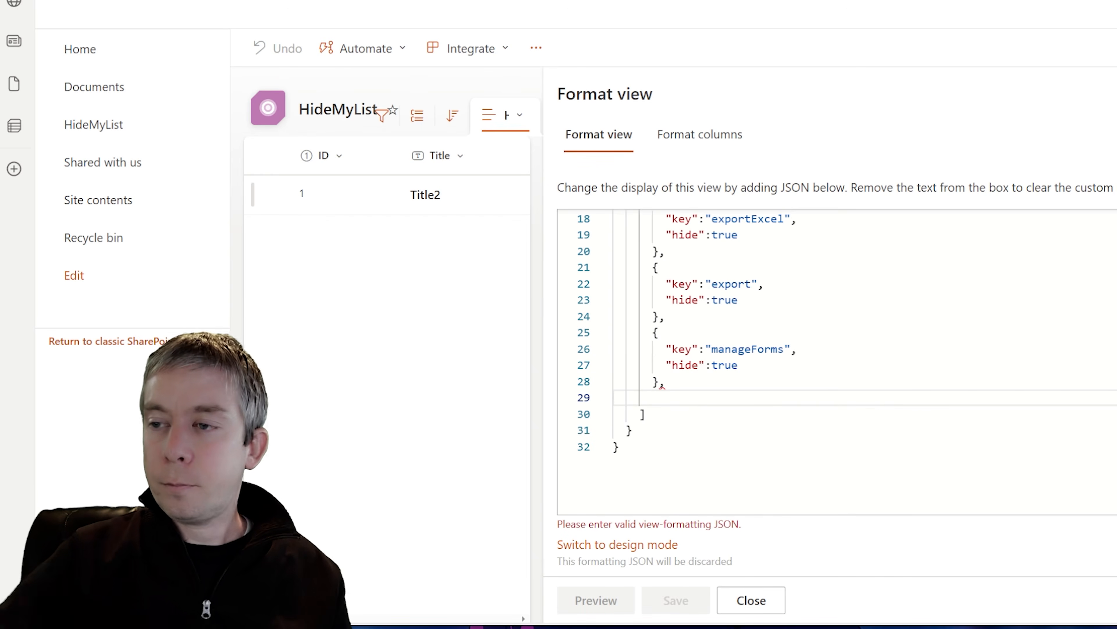
text({)
key(Return)
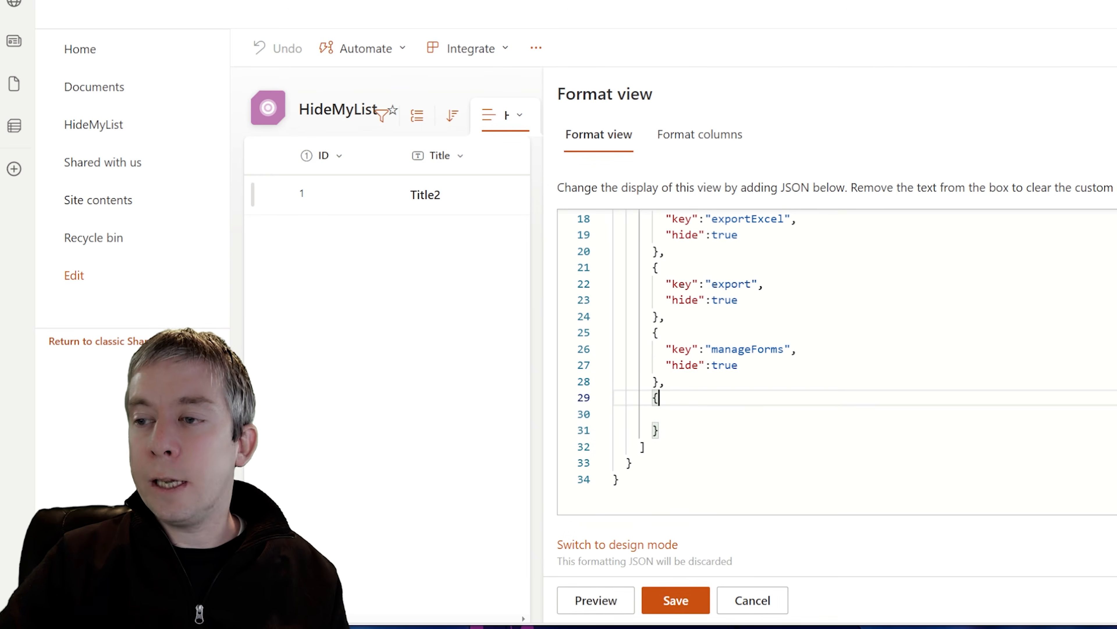
text("key")
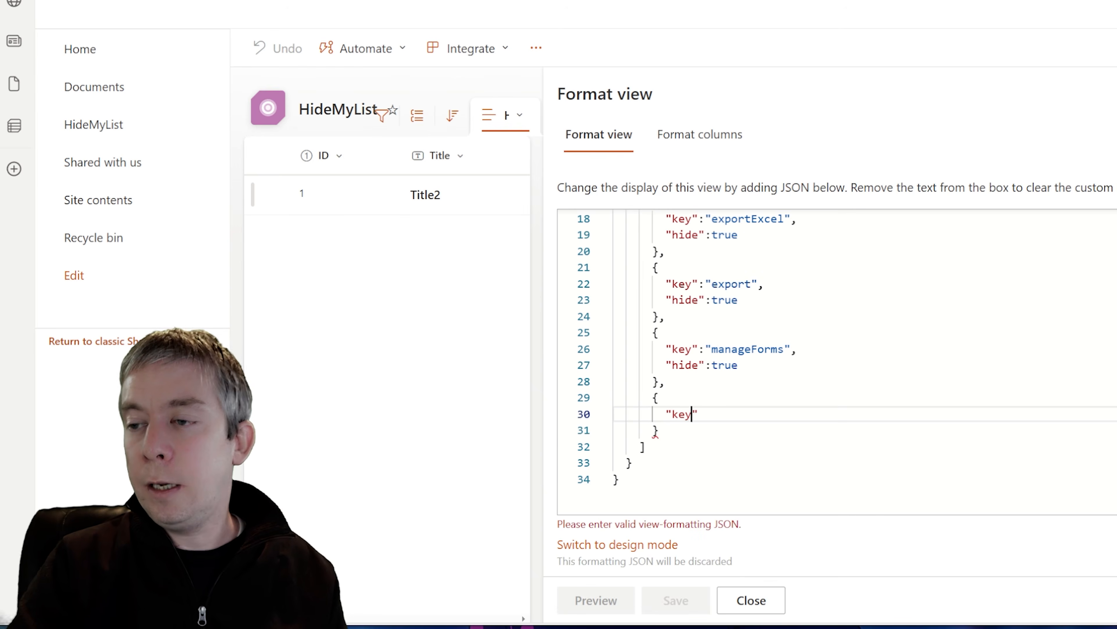
text(:"autom)
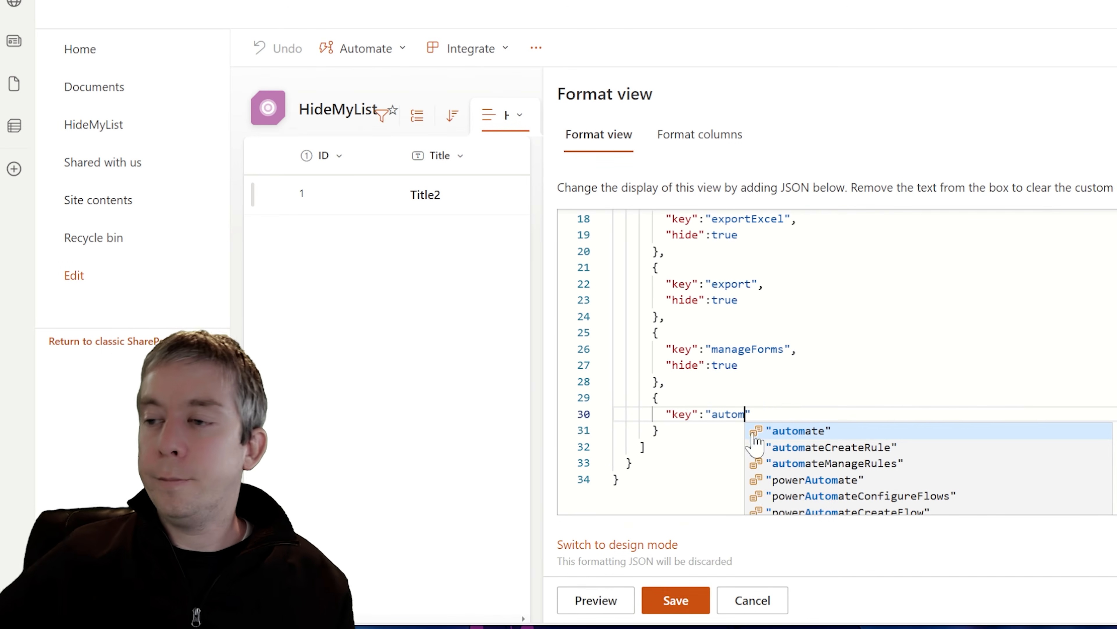
click(819, 430)
key(BackSpace)
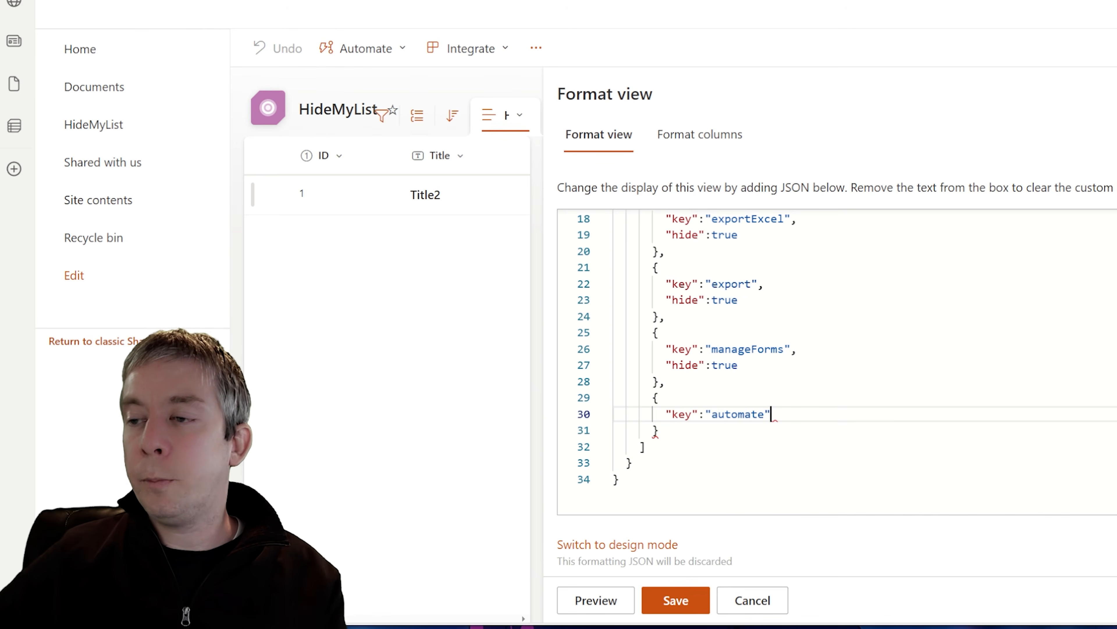
- Add a "hide" property set to true to the "automate" object and preview the view formatting
text(,)
key(Return)
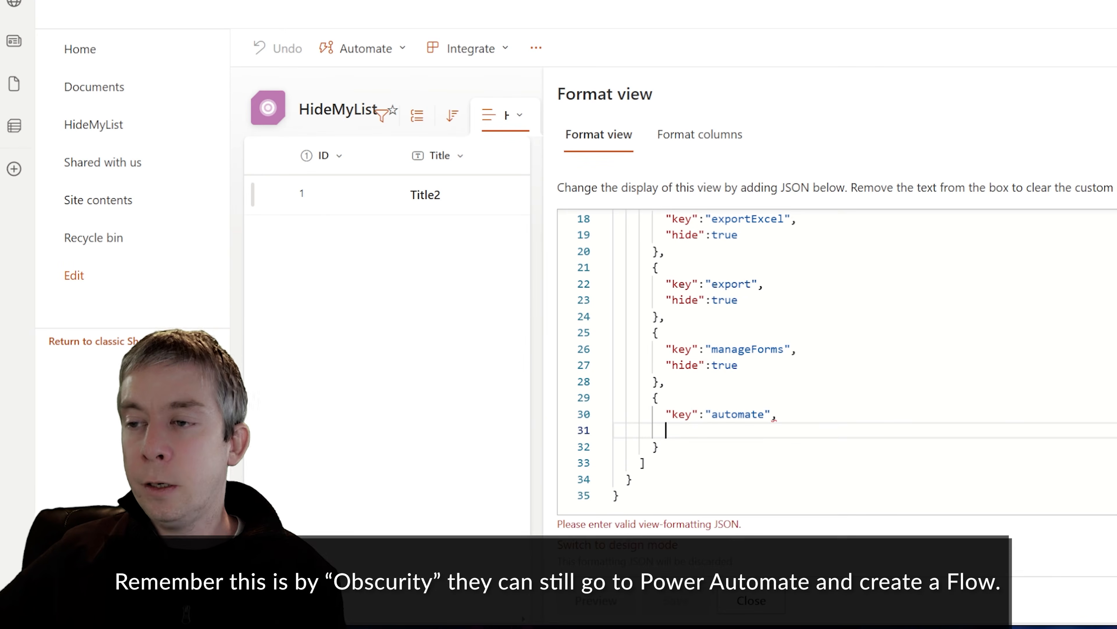
text("hide")
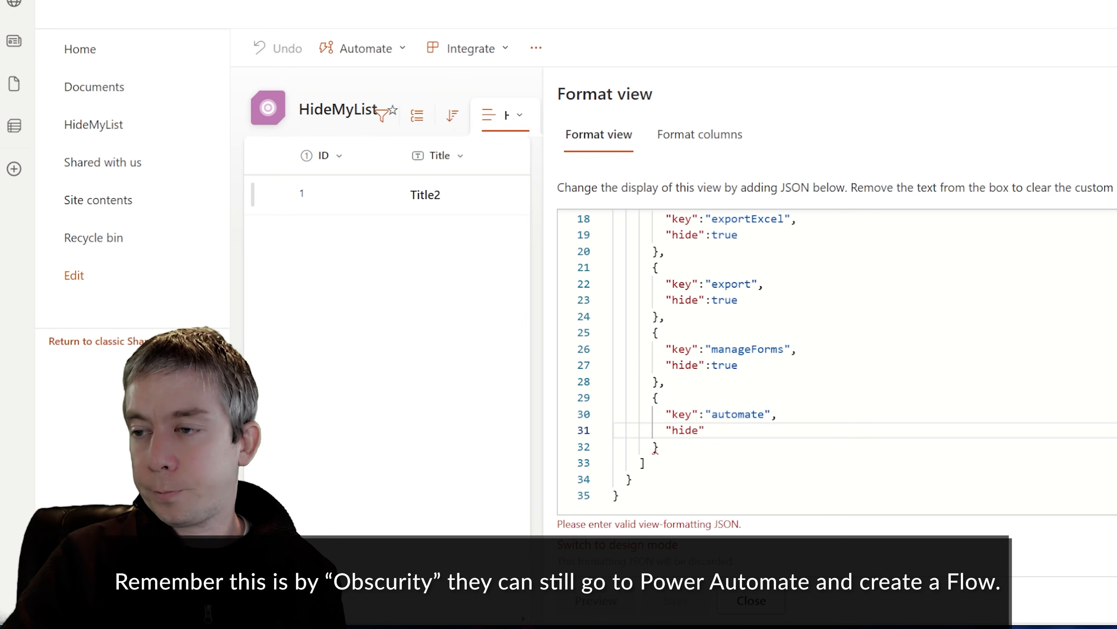
text(:true)
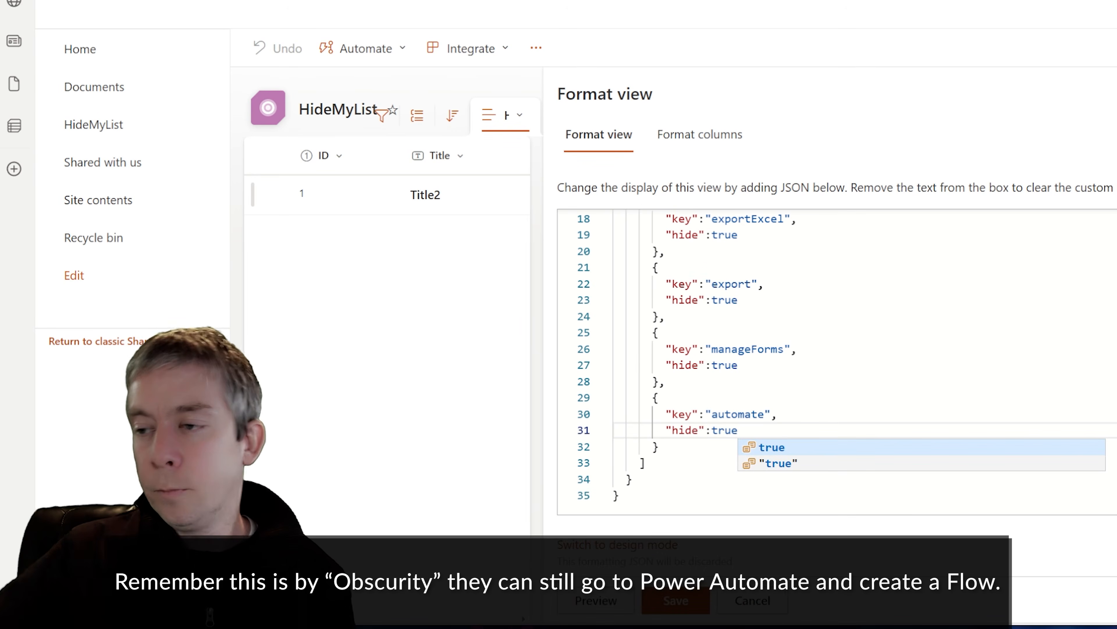
click(600, 600)
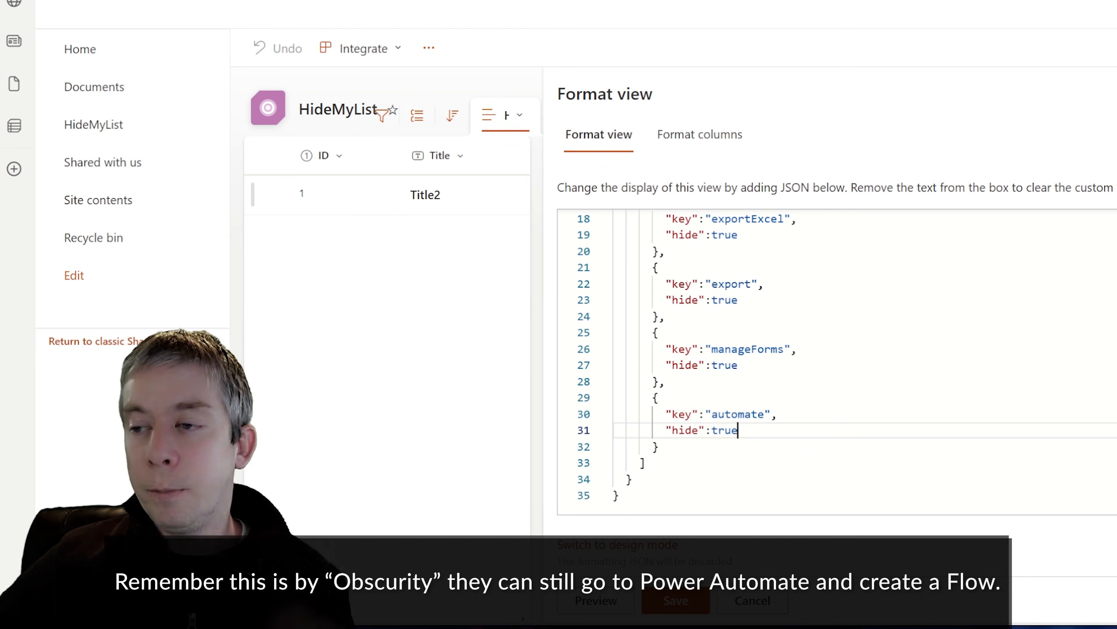
- Add an object after the "automate" command, separated by a comma, with its "key" set to "integrate"
key(Down)
text(,)
key(Return)
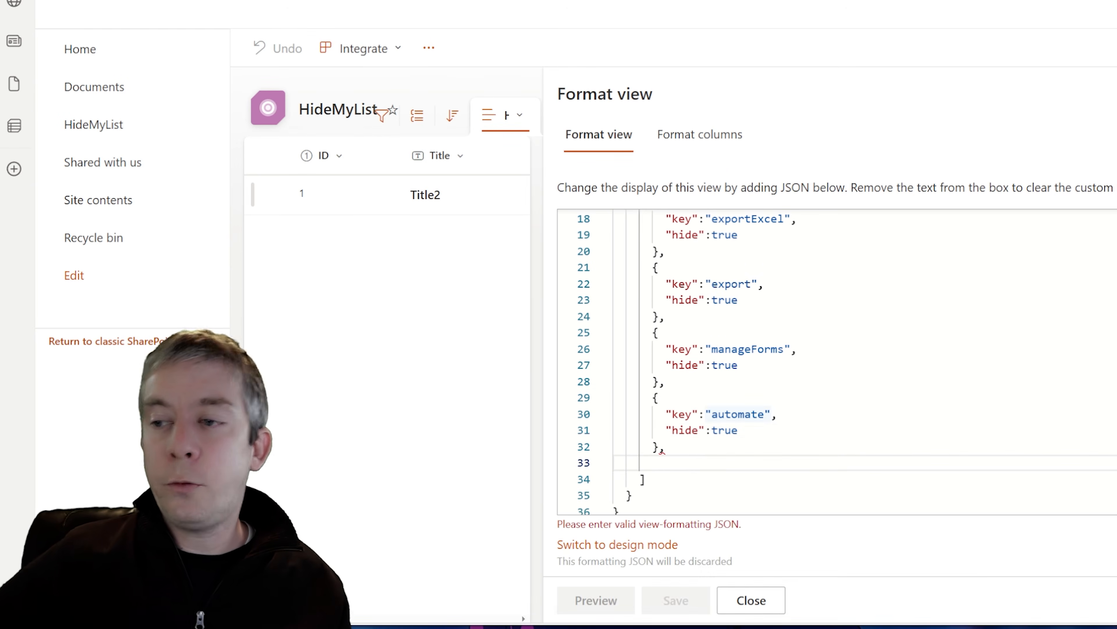
text({)
key(Return)
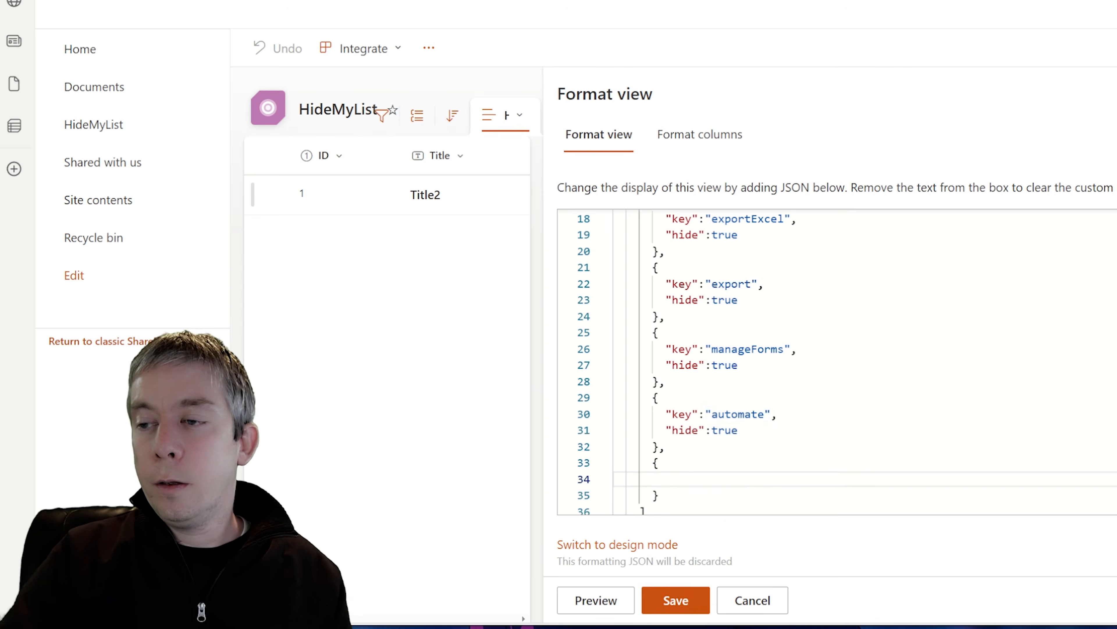
text("key":")
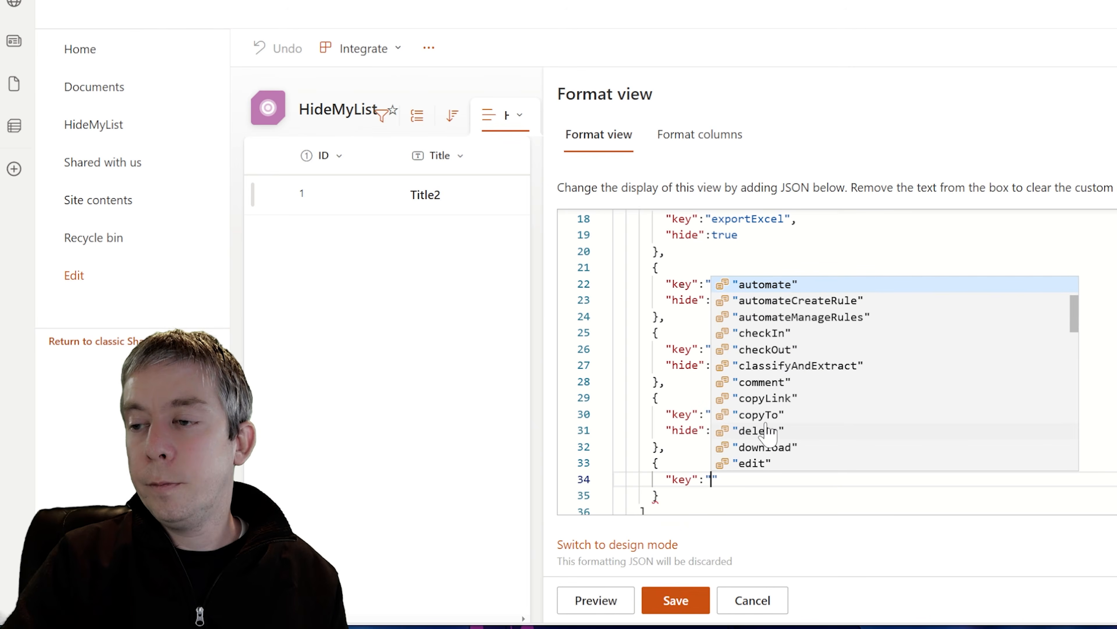
text(in)
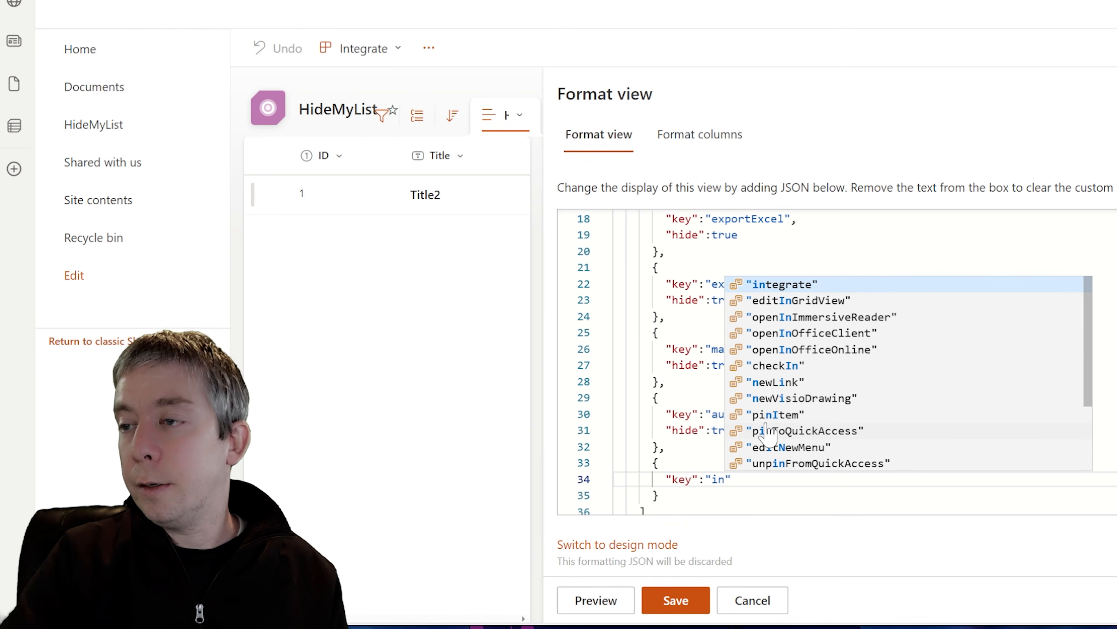
key(Return)
key(BackSpace)
- Add a "hide" property set to true to the "integrate" object, then preview the formatting and show the list's overflow commands
text(,)
key(Return)
text("hide")
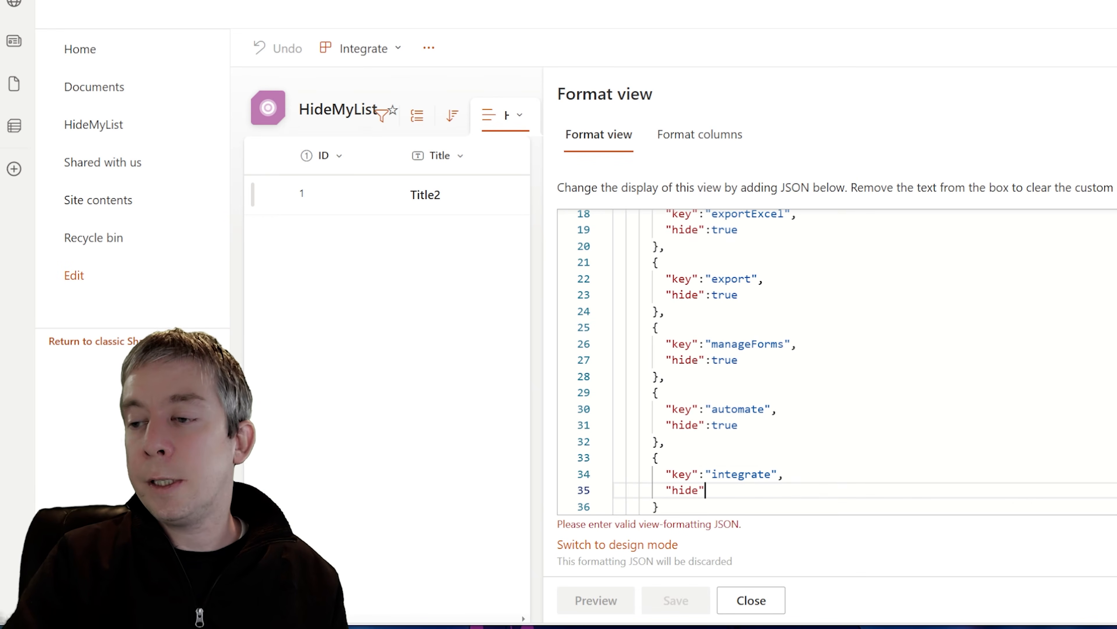
text(:true)
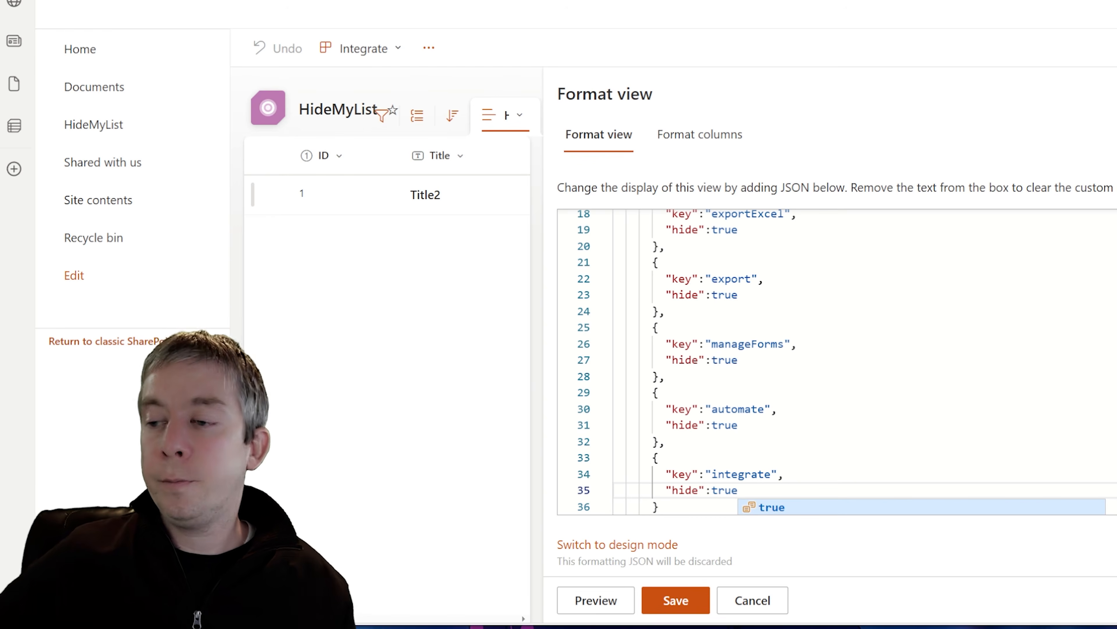
click(591, 609)
click(327, 47)
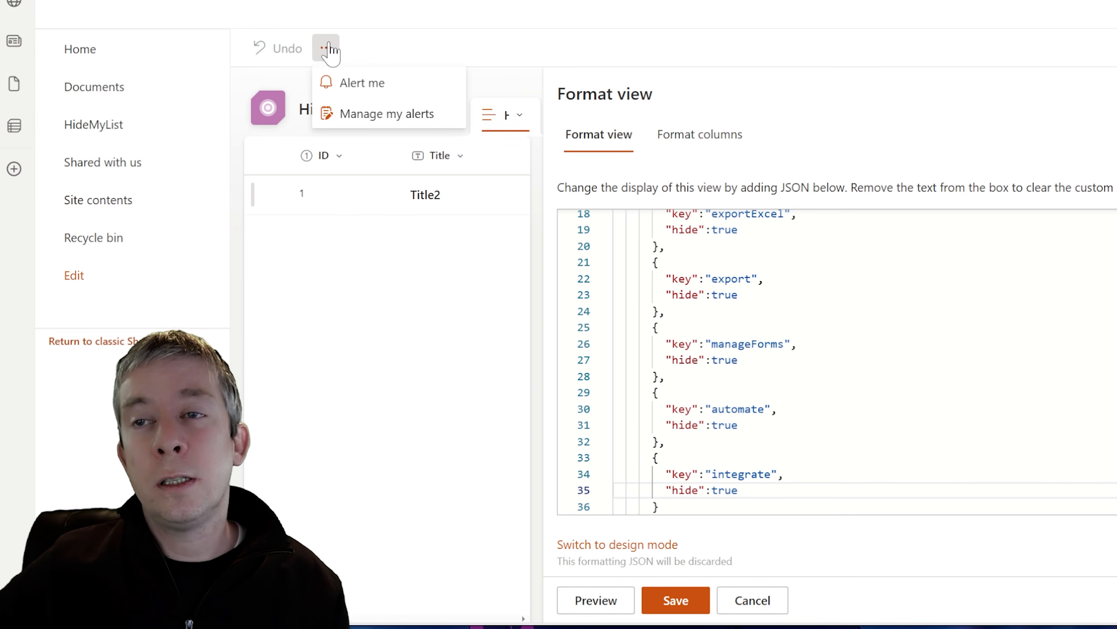
- Add an object after the "integrate" command, separated by a comma, with its "key" set to "alertMe"
scroll(669, 396, down, 3)
click(660, 394)
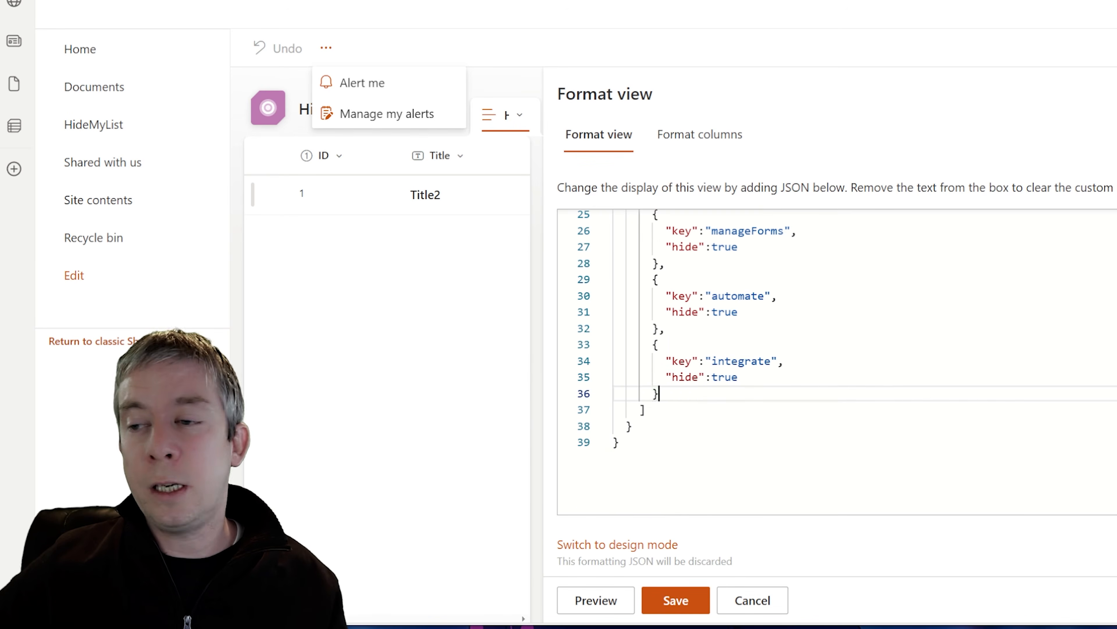
text(,)
key(Return)
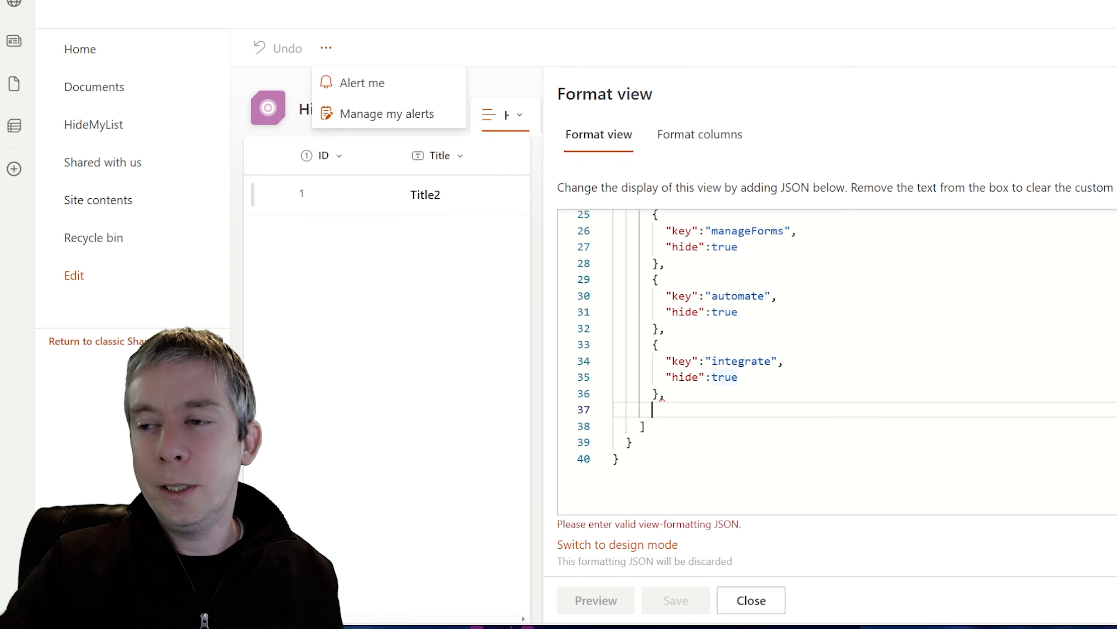
text({)
key(Return)
text("key")
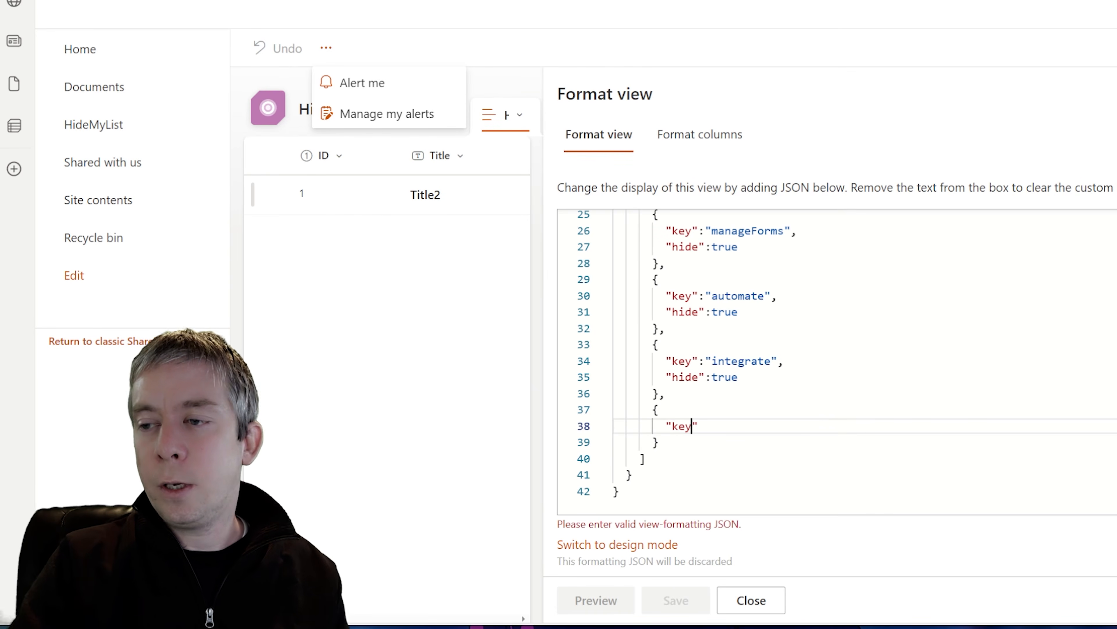
text(:)
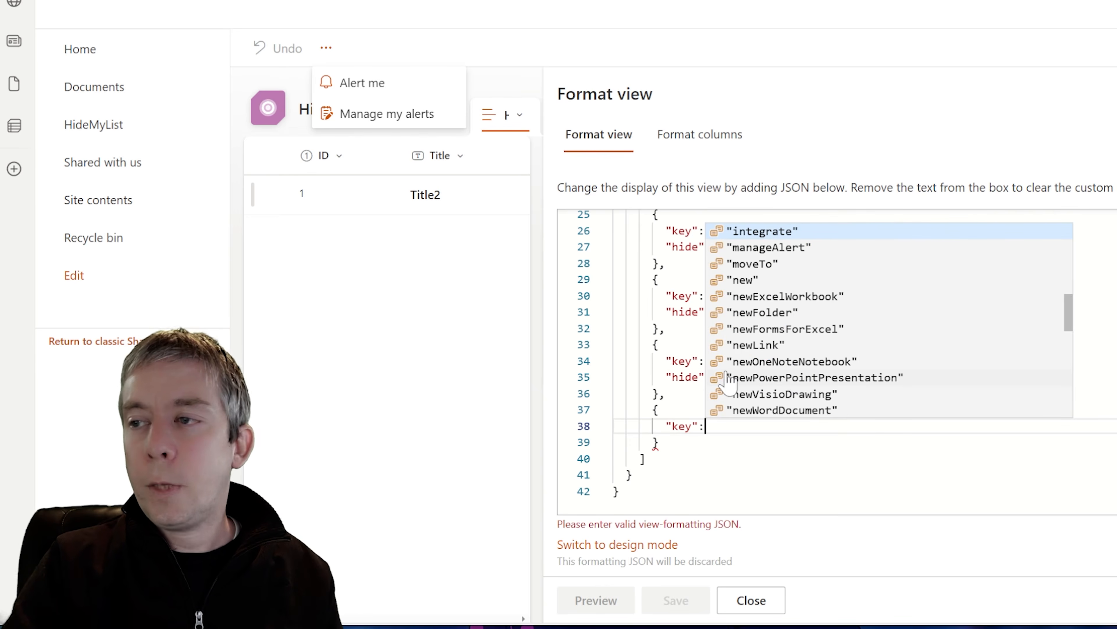
text("al)
key(Return)
- Add a "hide" property set to true to the "alertMe" object
text(,)
key(Return)
text("hide:)
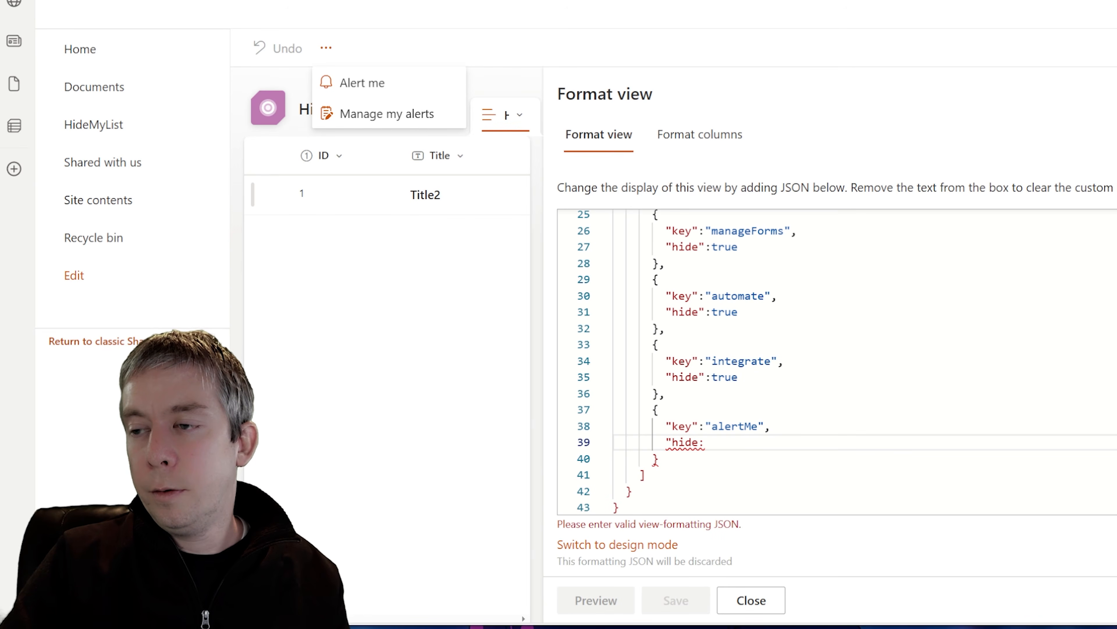
key(BackSpace)
key(BackSpace)
text(":)
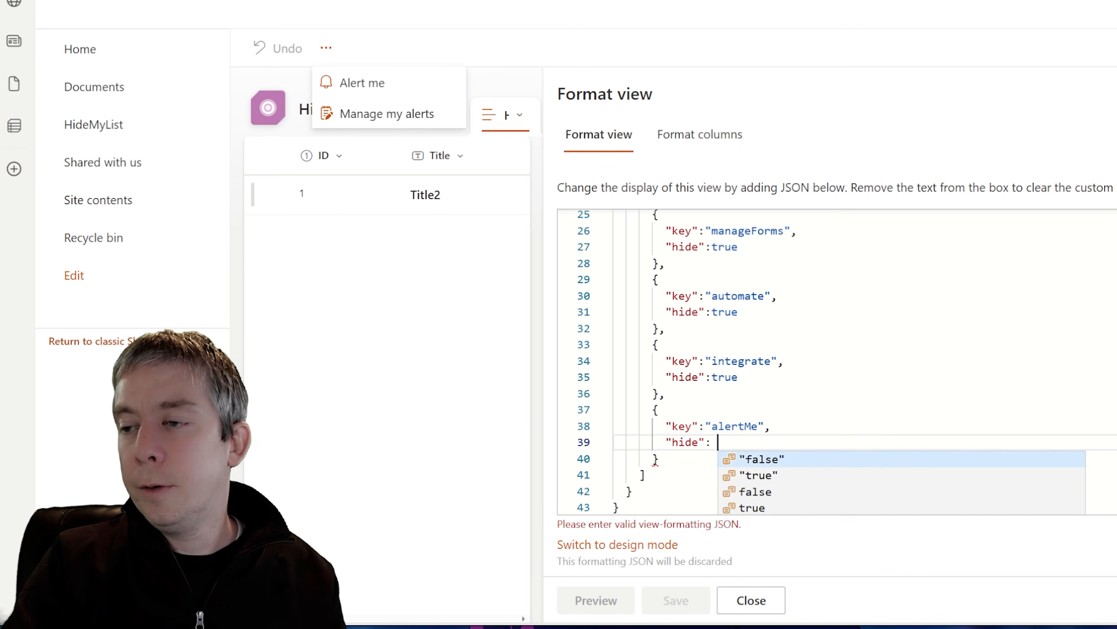
key(BackSpace)
text(true)
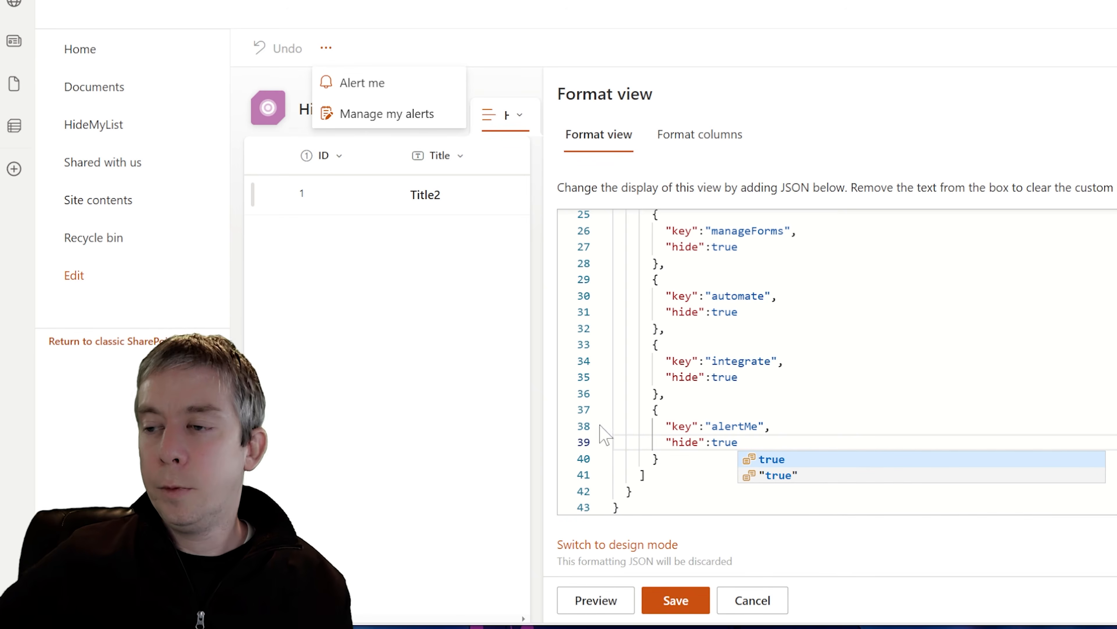
- Preview the view formatting and check which overflow commands remain in the list's command bar
click(595, 600)
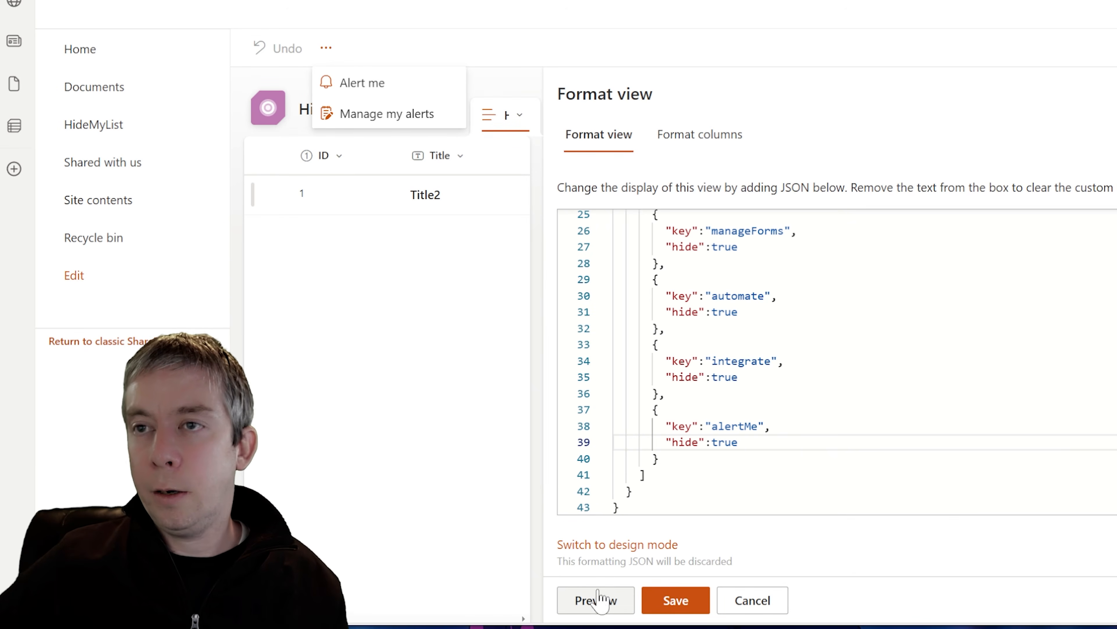
click(753, 426)
click(772, 426)
click(595, 600)
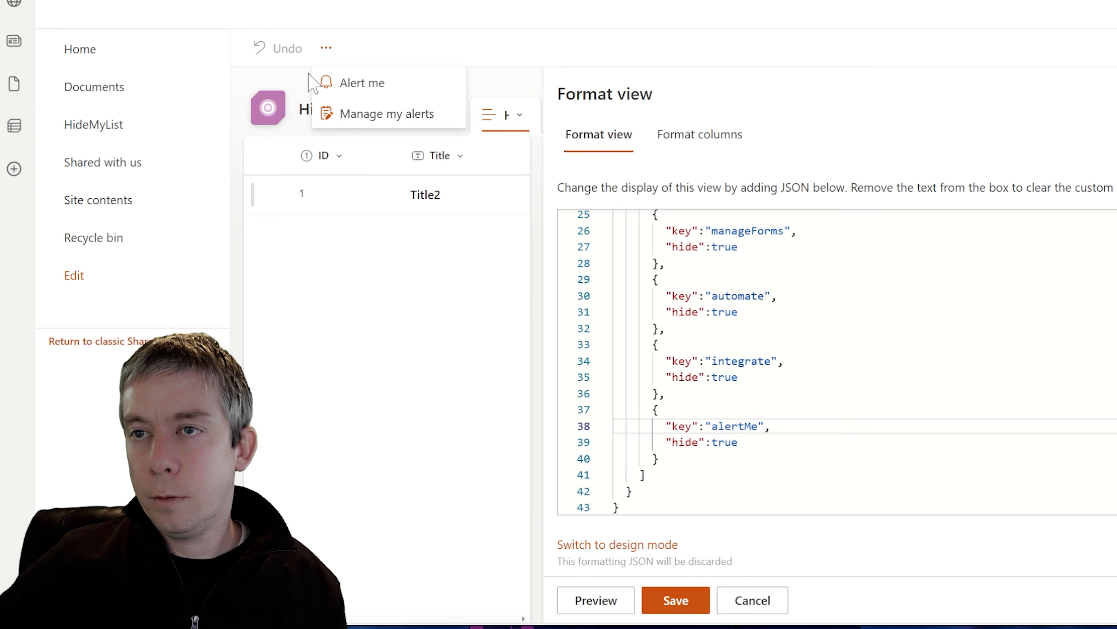
click(326, 49)
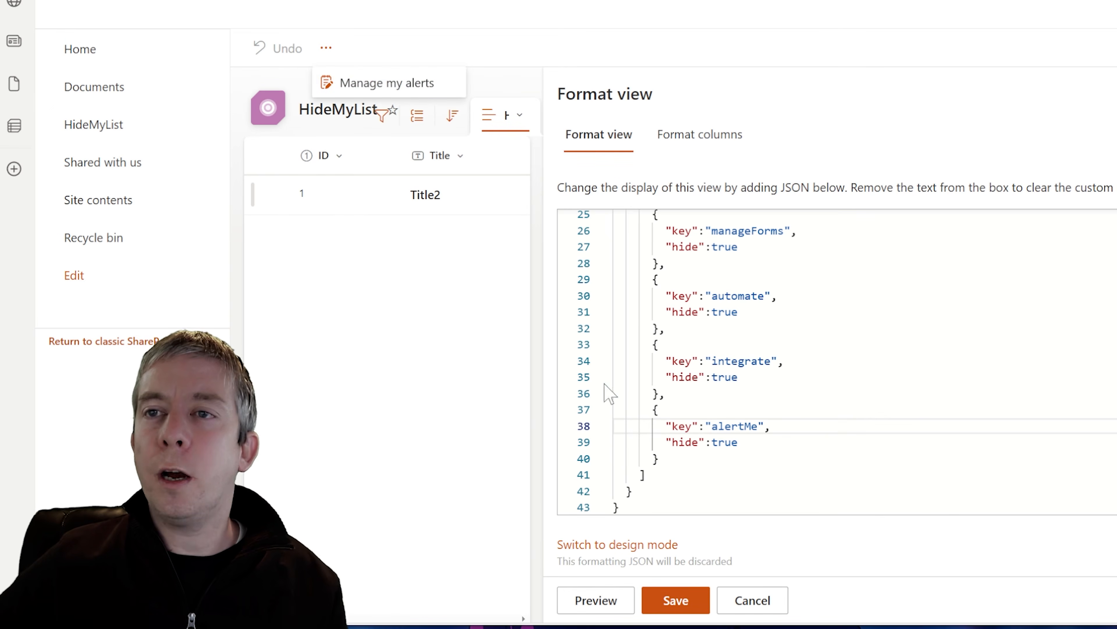
- Add an object after the "alertMe" command, separated by a comma, with its "key" set to "manageAlert"
click(665, 458)
key(Return)
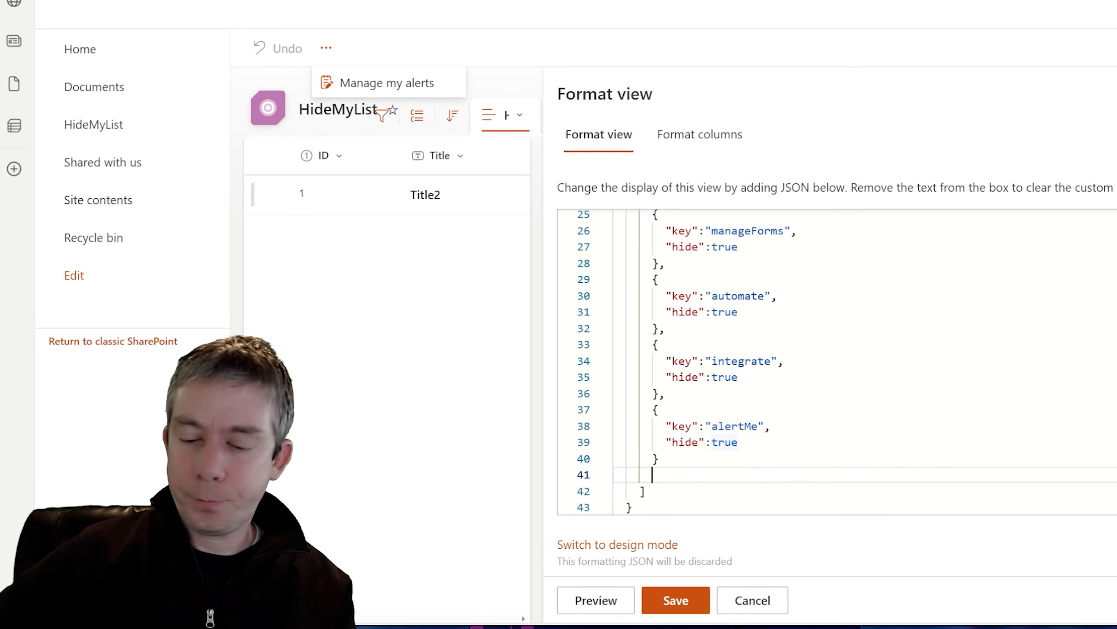
key(Up)
key(End)
text(,)
key(Return)
text({)
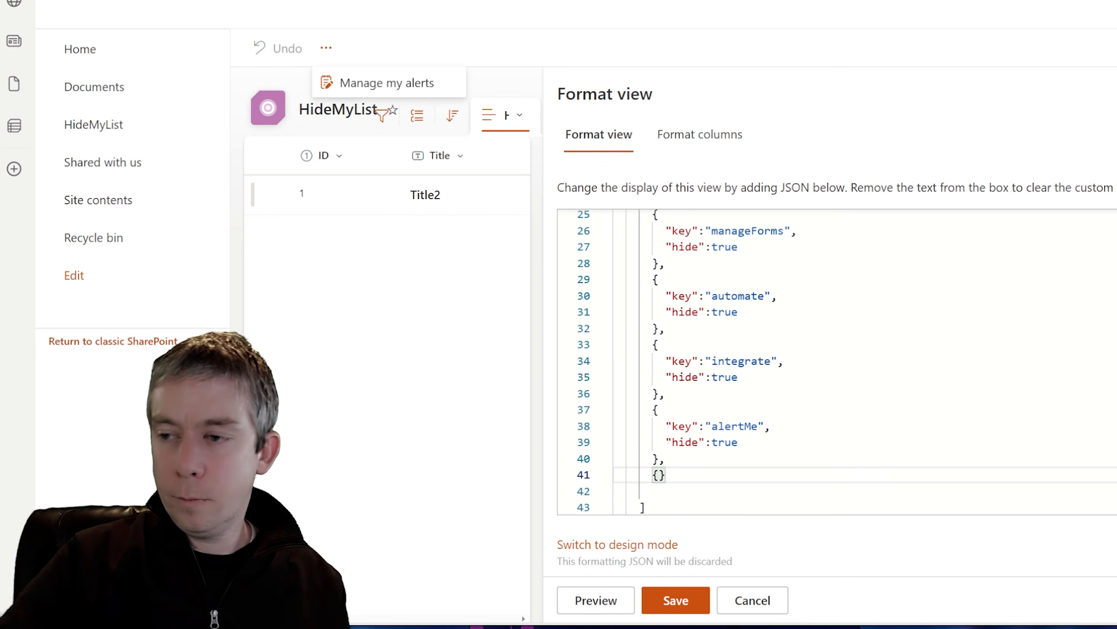
key(Return)
text("key")
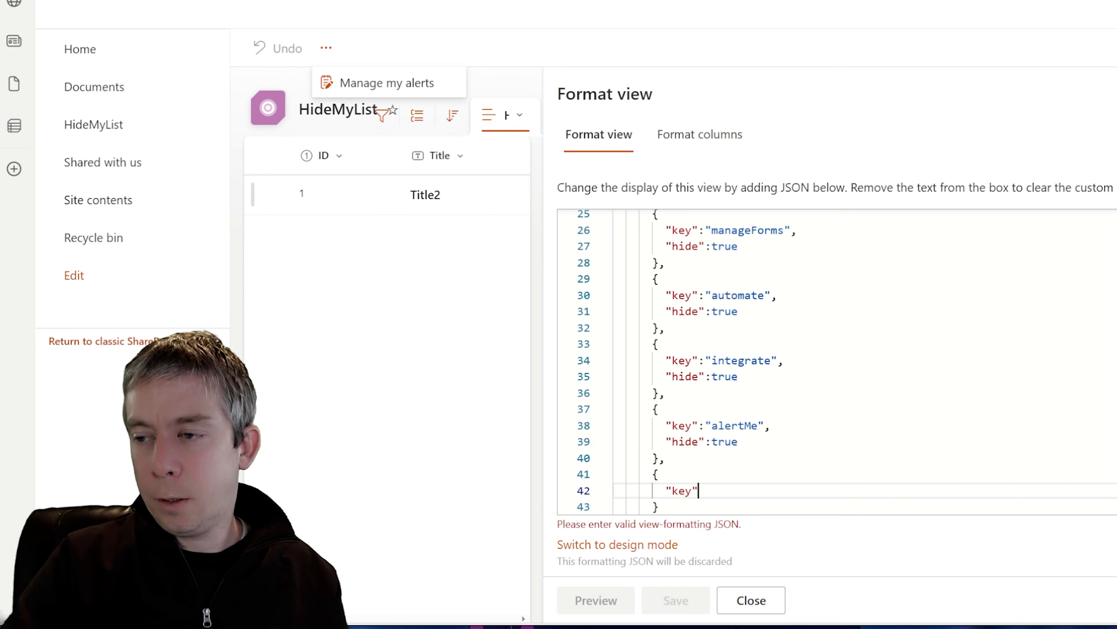
text(:")
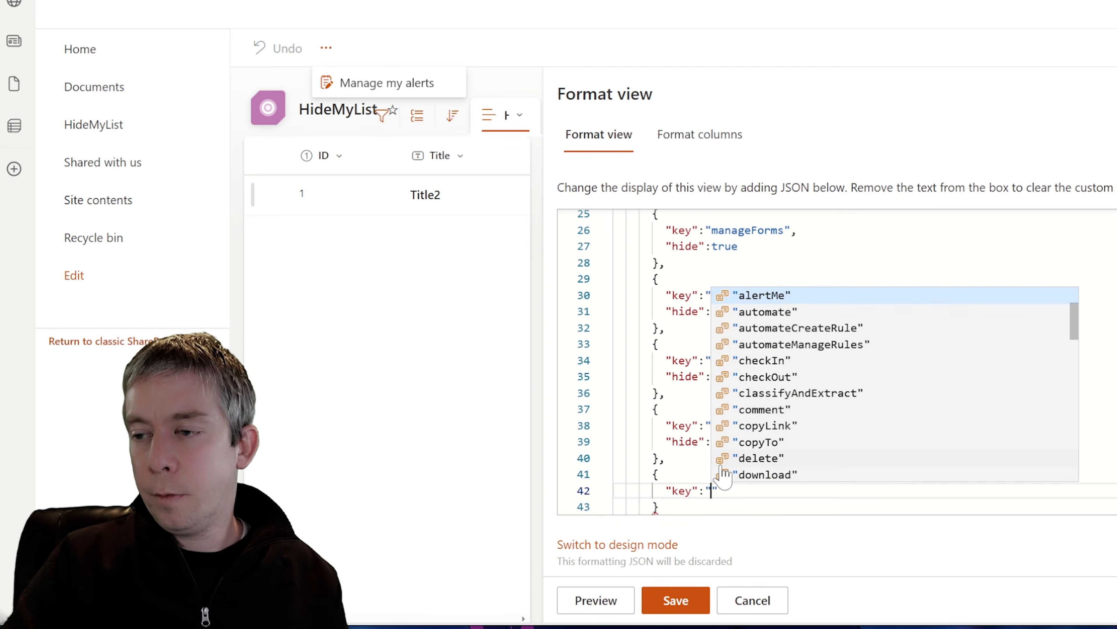
text(mana)
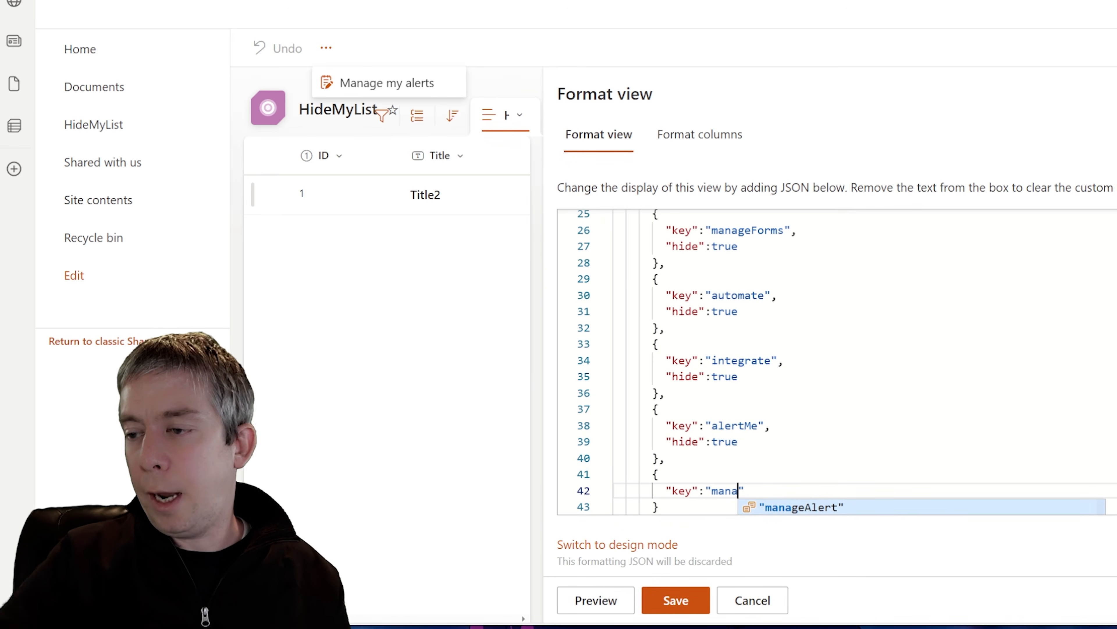
key(Return)
scroll(836, 396, down, 3)
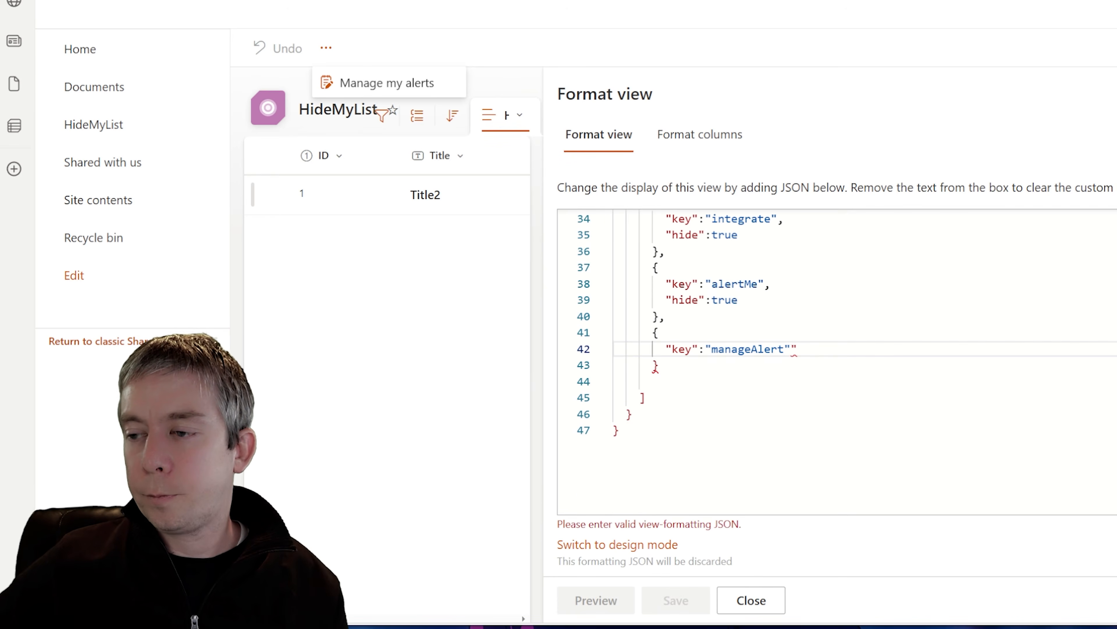
key(BackSpace)
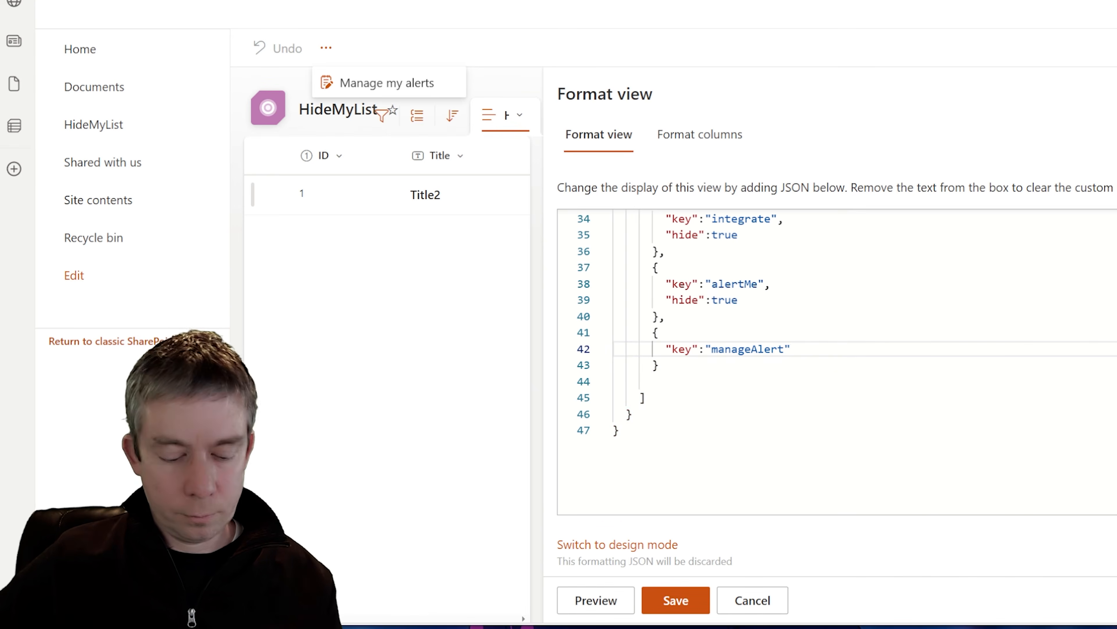
- Add a "hide" property set to true to the "manageAlert" object and preview the view formatting
text(,)
key(Return)
text("hide")
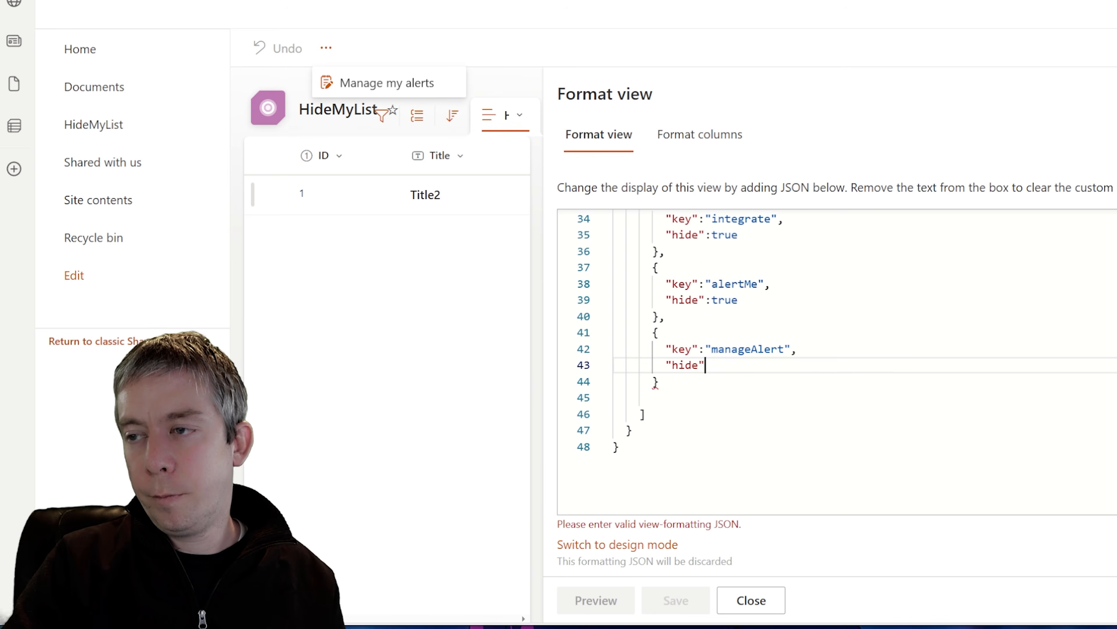
text(:true)
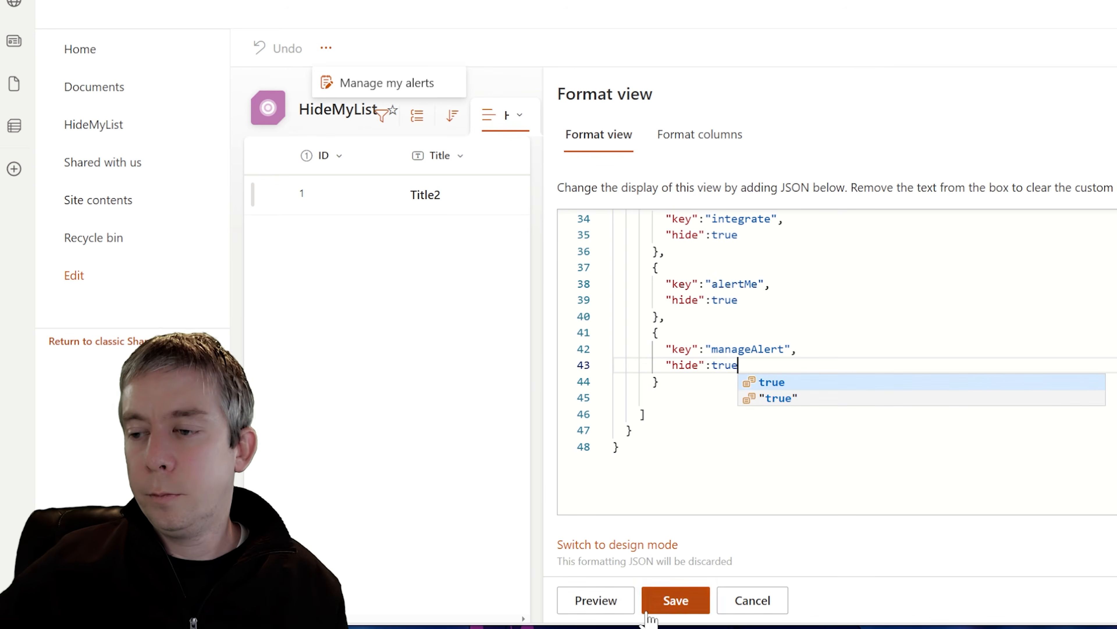
click(594, 598)
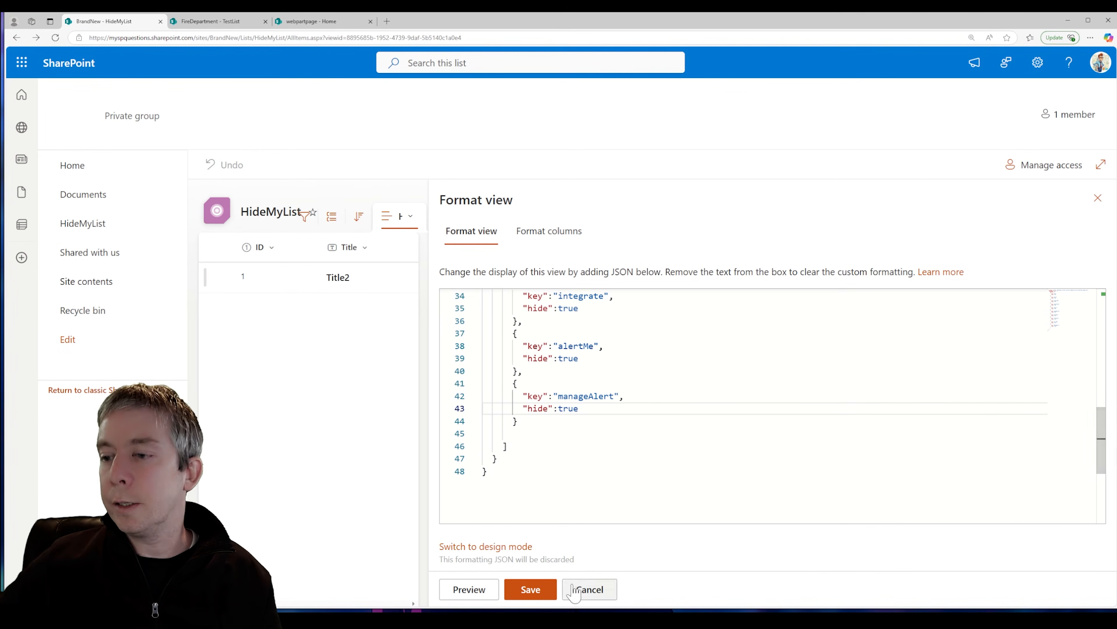
- Copy the entire view formatting JSON, save the formatting of the HideMyYouColumn view and close its formatting settings
scroll(748, 405, up, 10)
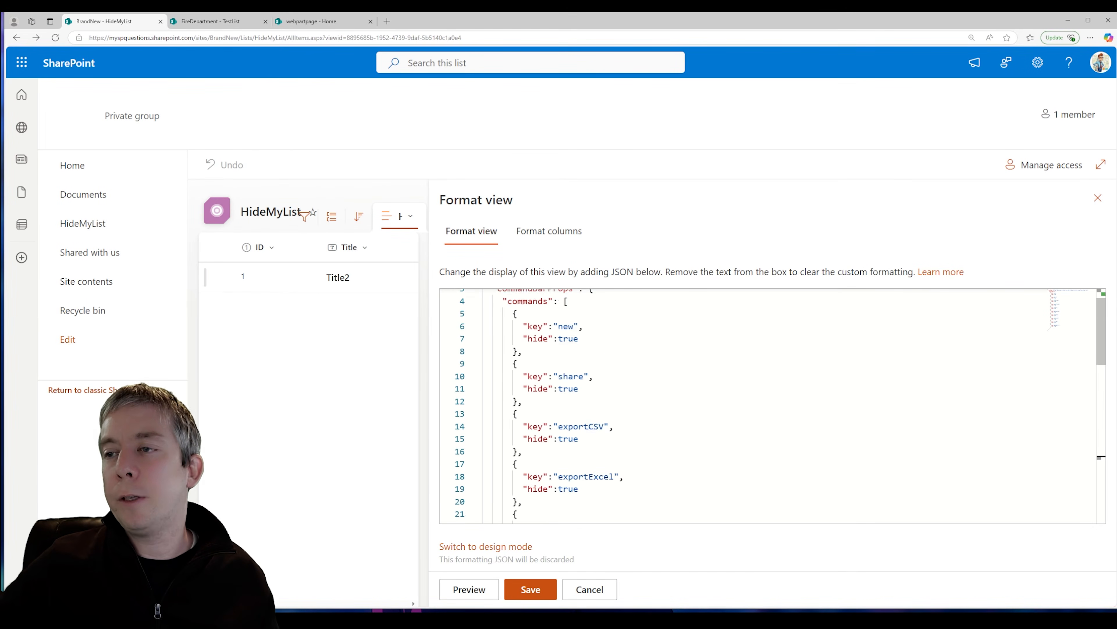
key(ctrl+a)
scroll(747, 405, down, 10)
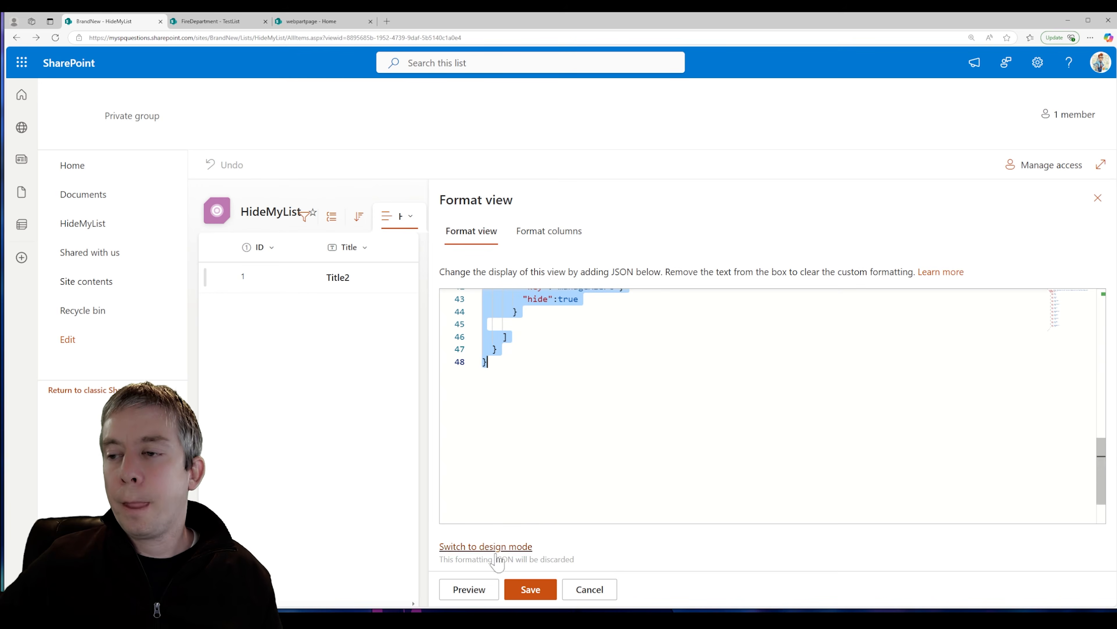
click(530, 590)
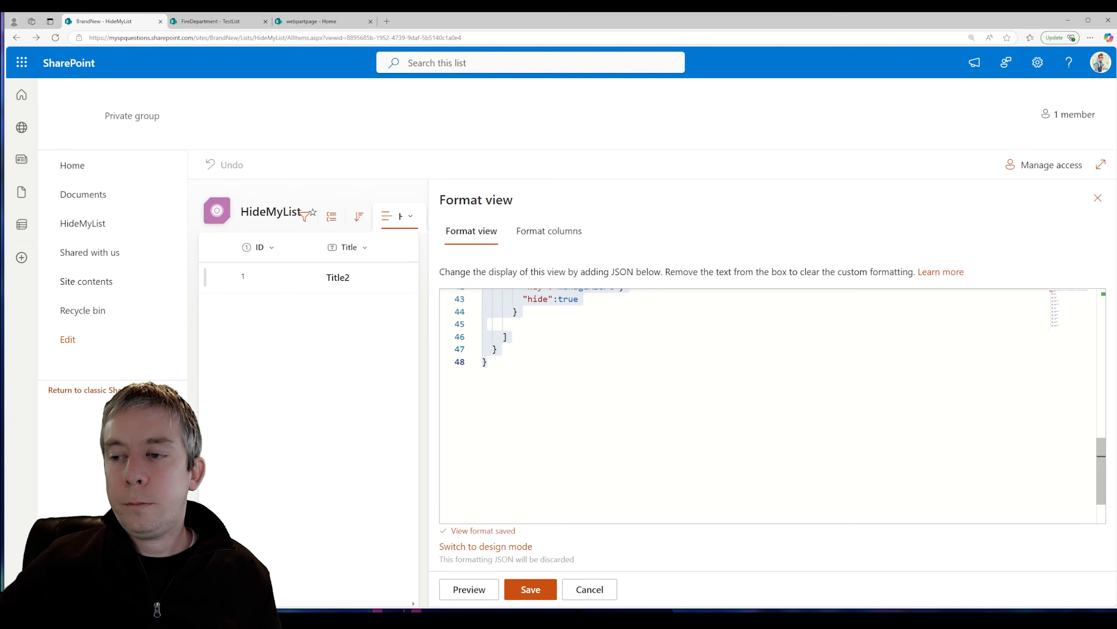
click(1097, 198)
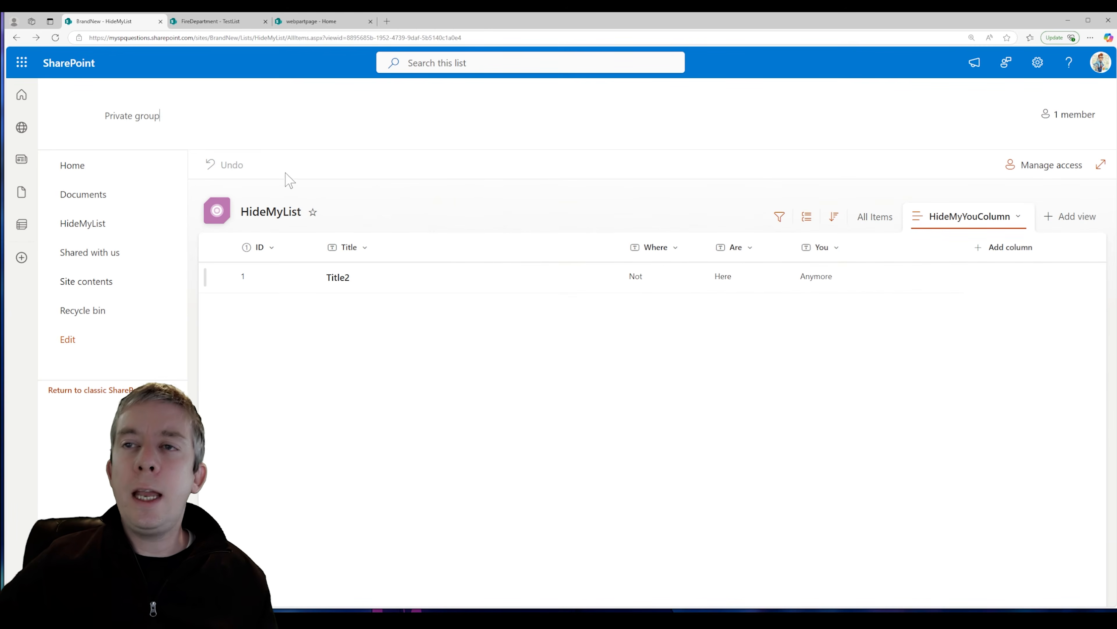
- Replace the All Items view's formatting JSON with the copied code, preview and save it, and close the formatting settings
click(876, 222)
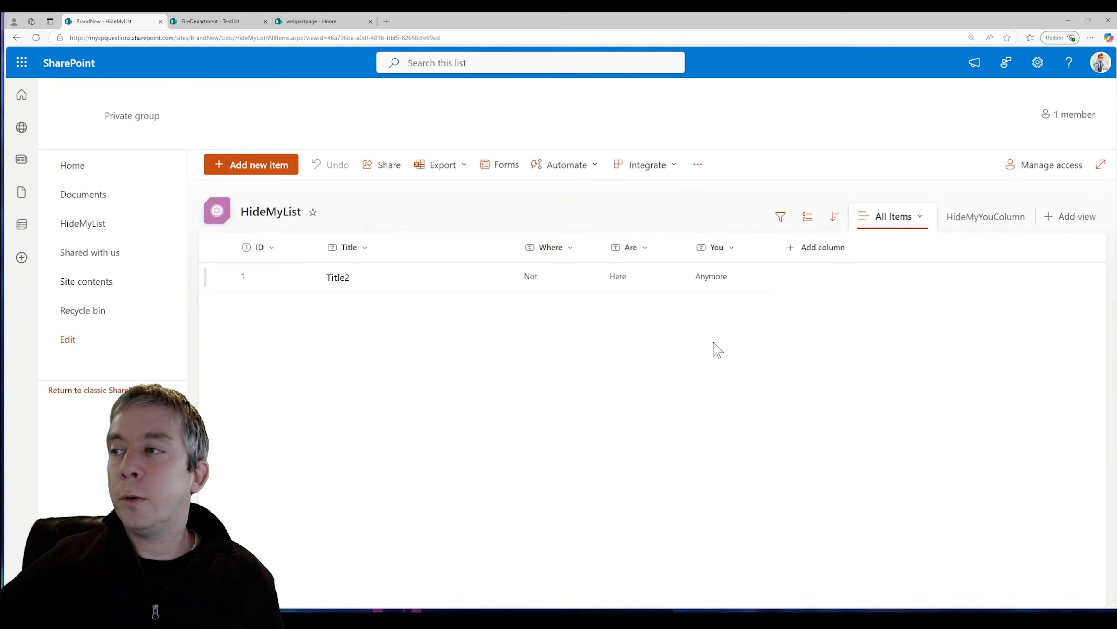
click(919, 216)
click(904, 386)
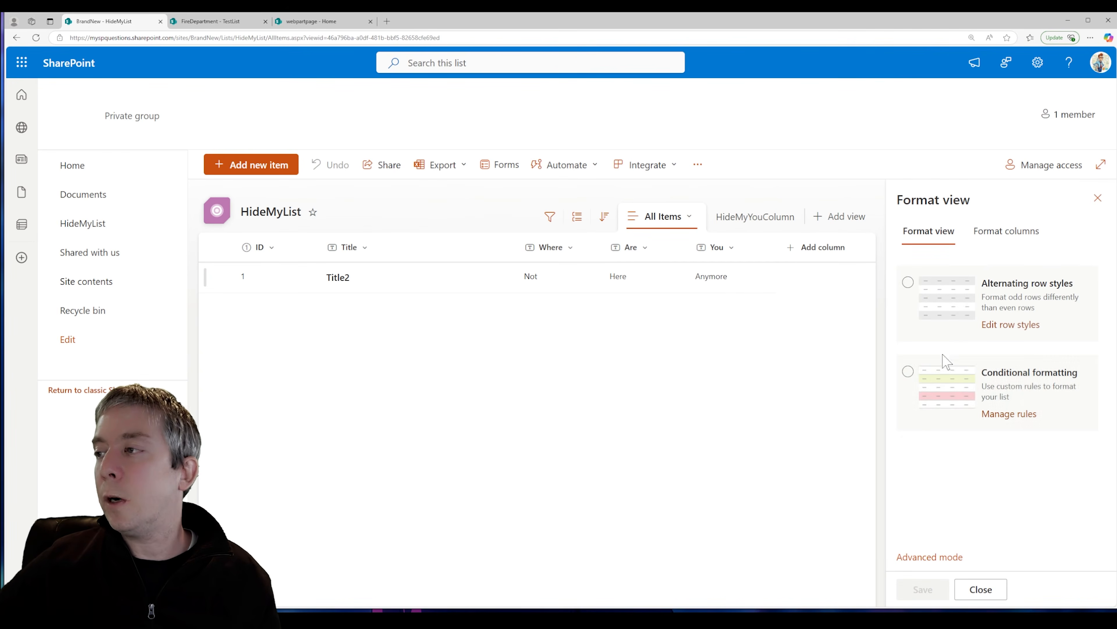
click(924, 556)
key(ctrl+a)
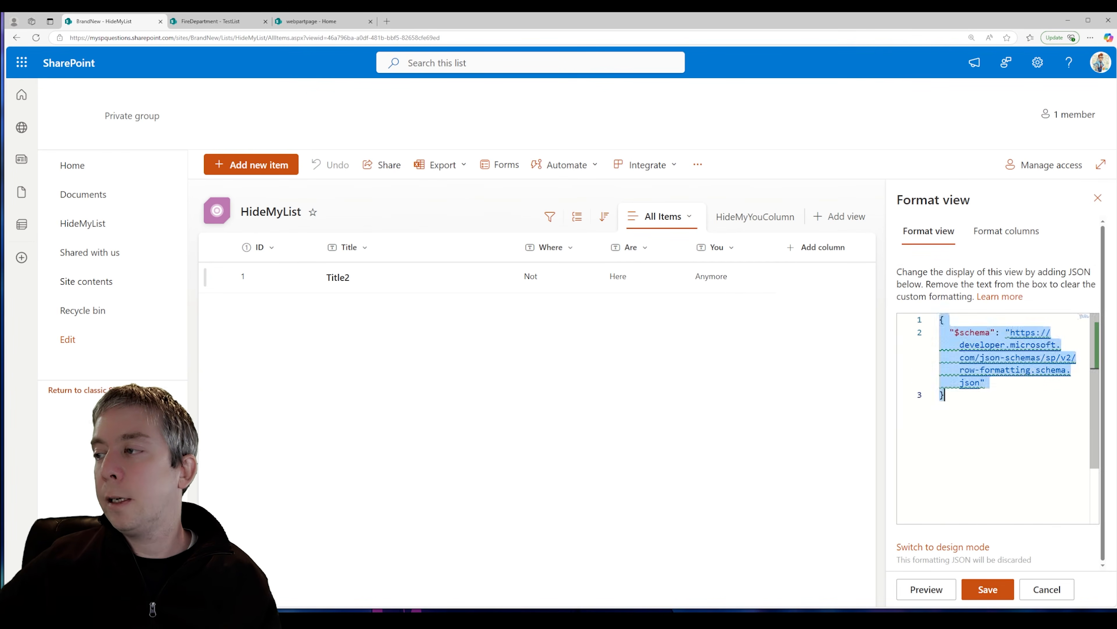
key(ctrl+v)
click(930, 589)
click(986, 589)
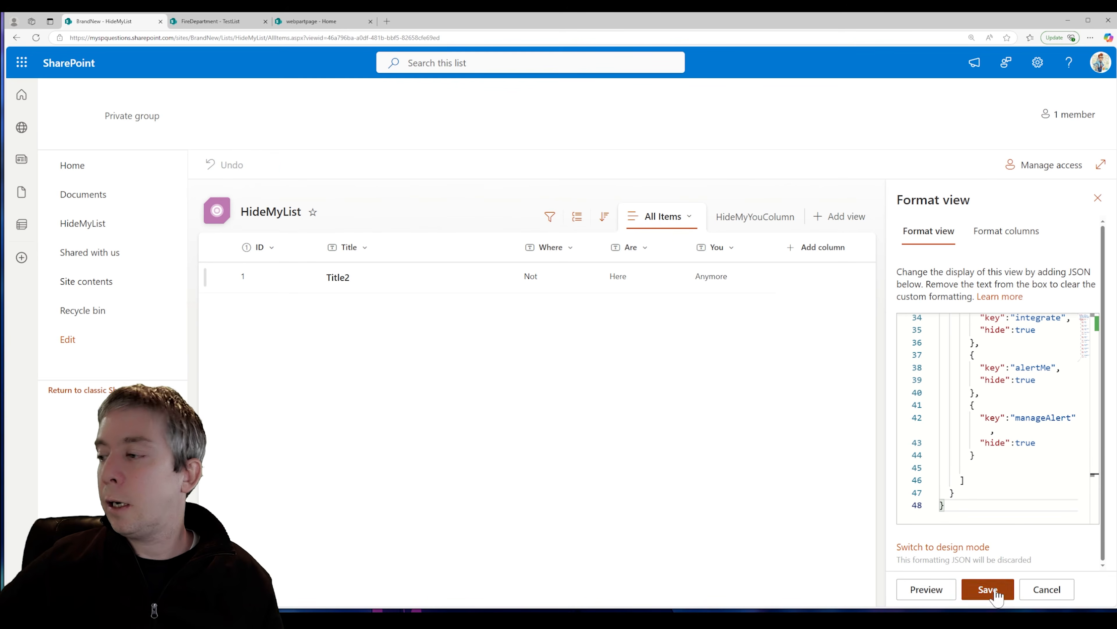
click(1098, 197)
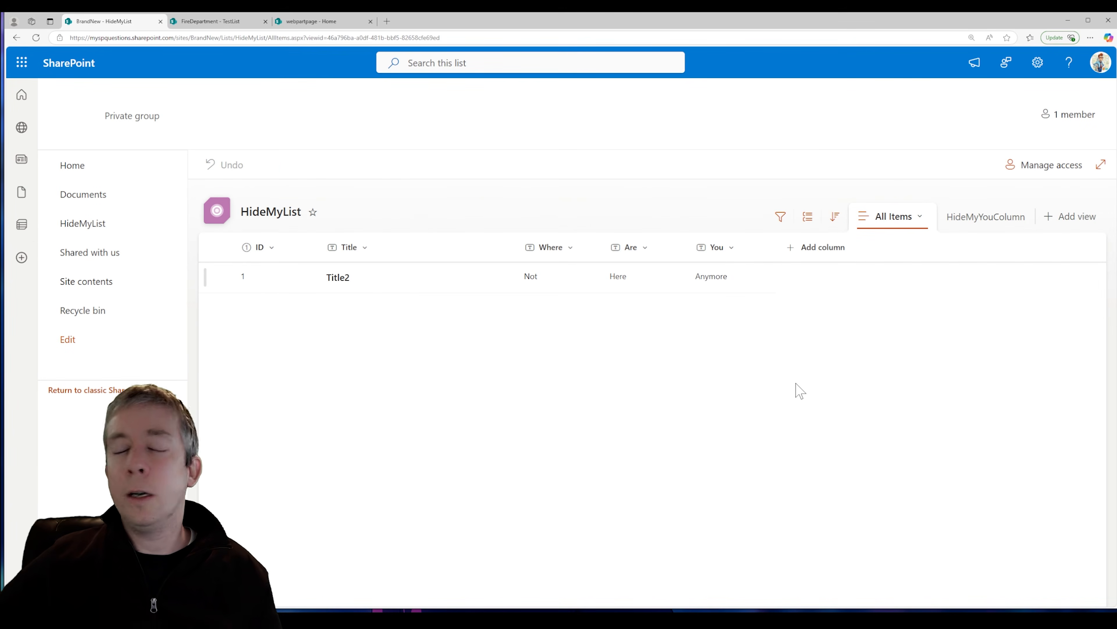
- Expand the HideMyYouColumn view to full screen and reload the list with the viewid parameter removed from its address
click(975, 222)
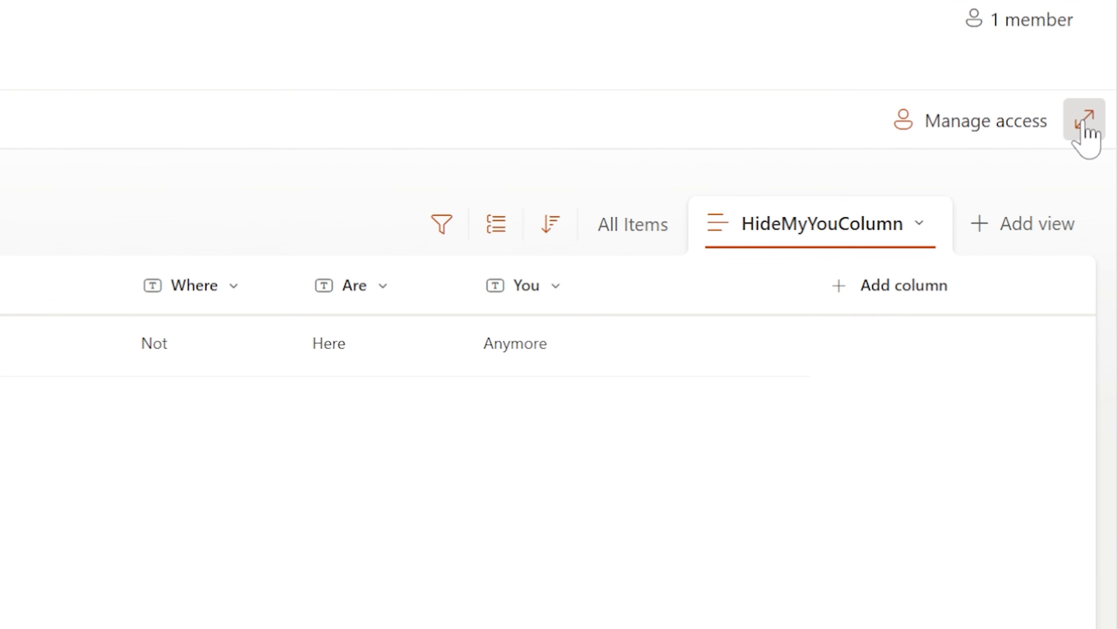
click(1085, 128)
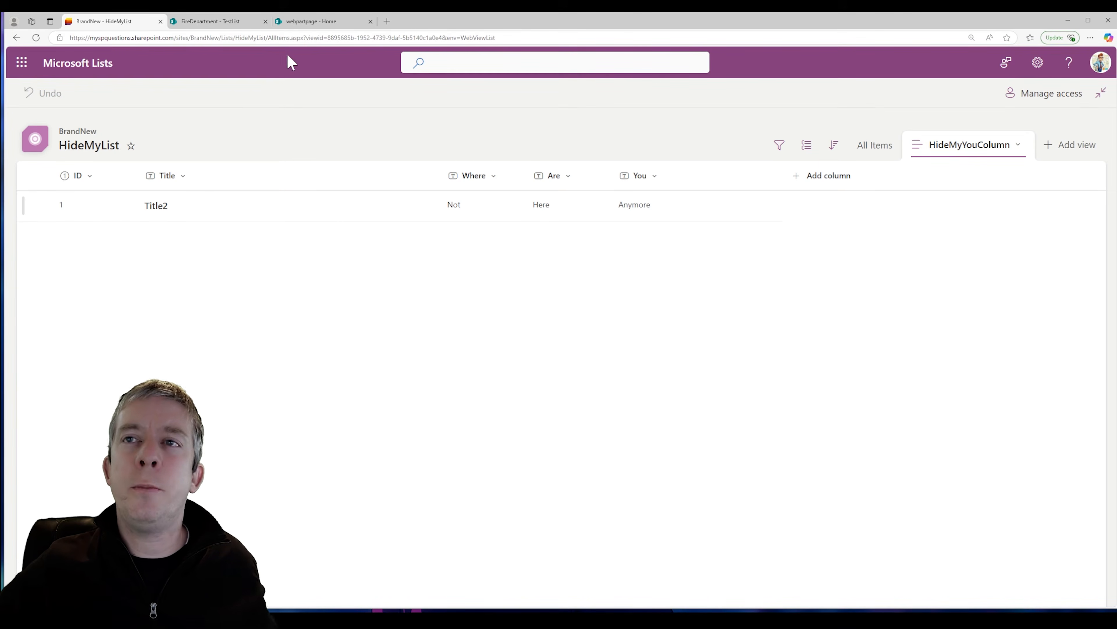
drag(573, 60, 895, 60)
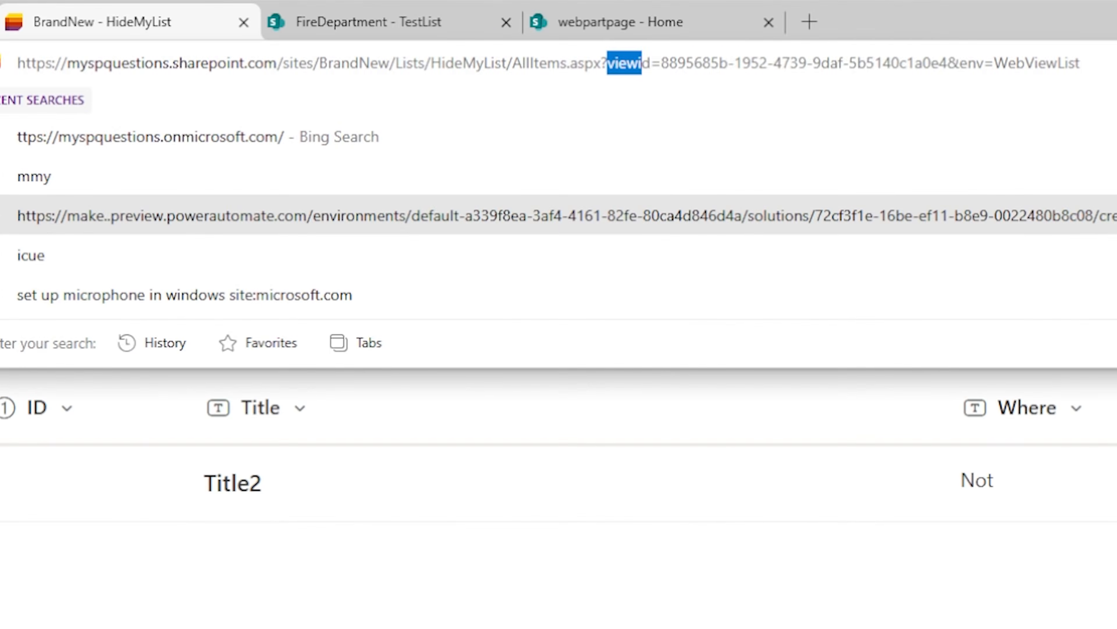
drag(984, 63, 949, 63)
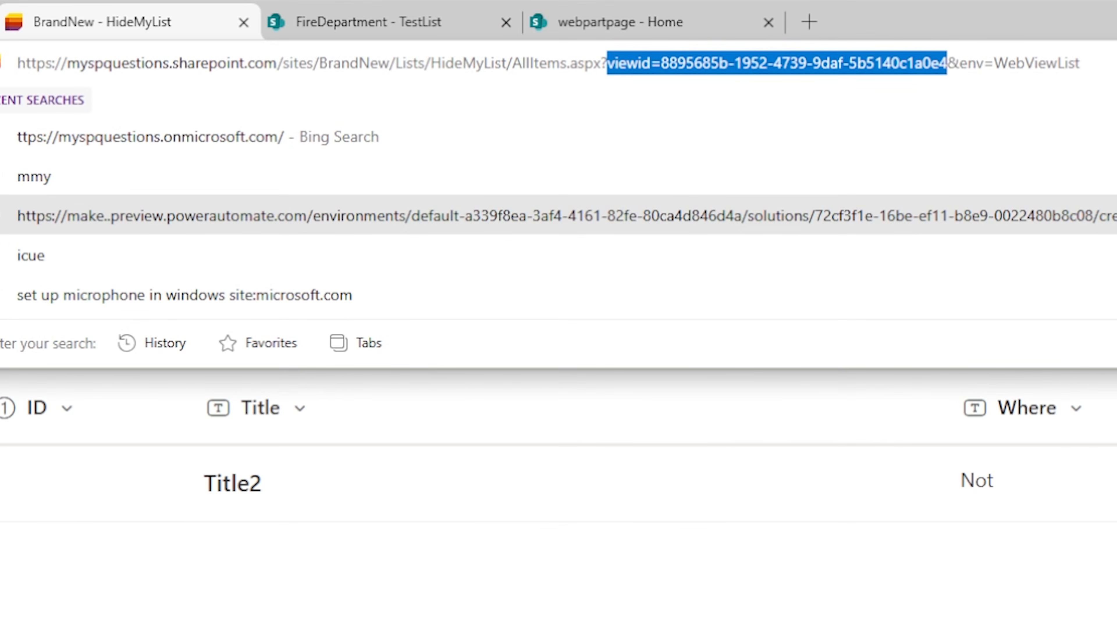
key(BackSpace)
drag(608, 63, 741, 63)
click(742, 63)
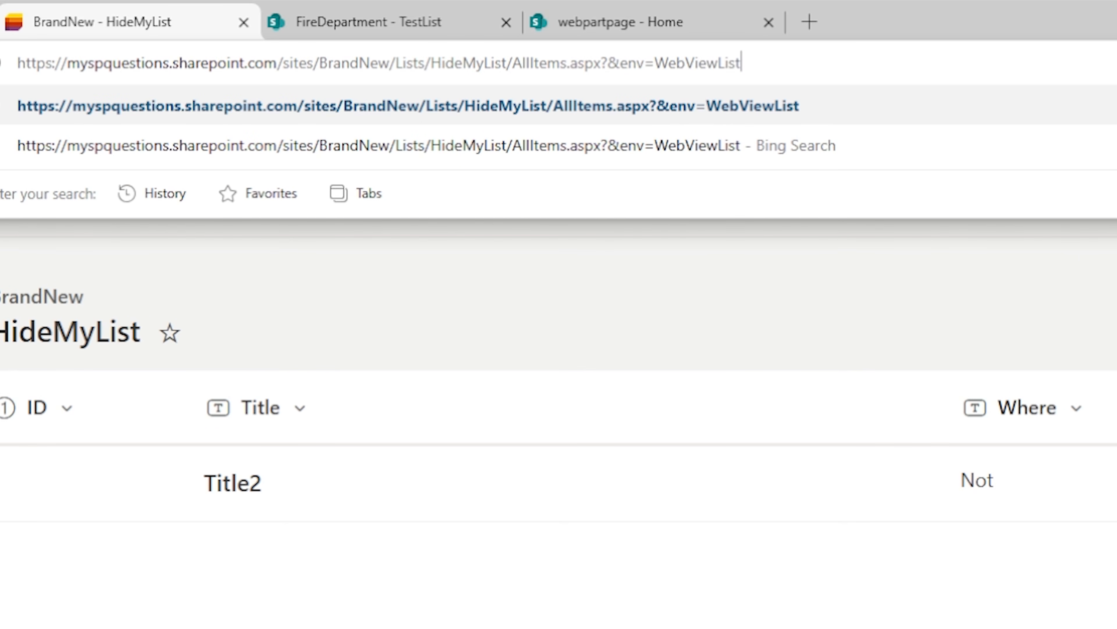
key(Return)
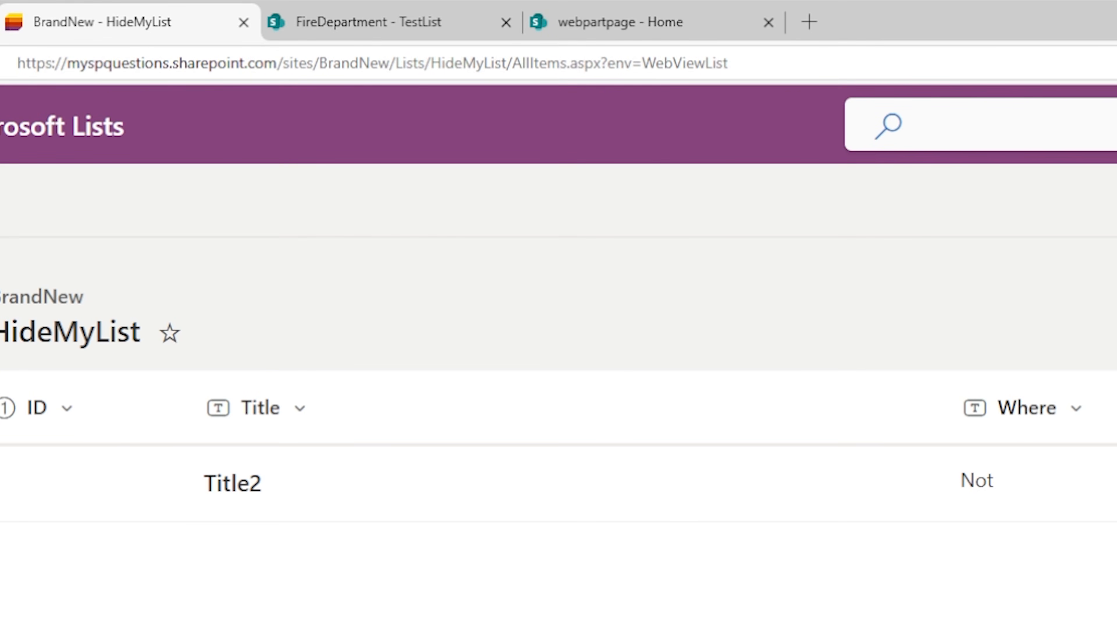
key(F5)
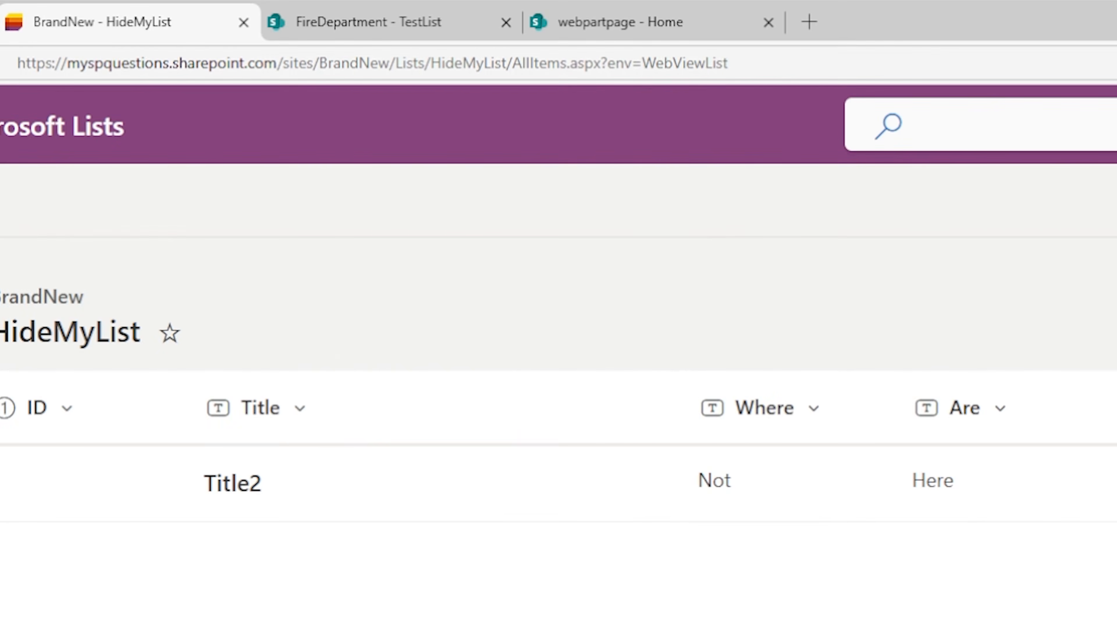
- Remove "?env=WebViewList" from the list's address and load the shortened URL
drag(601, 63, 732, 64)
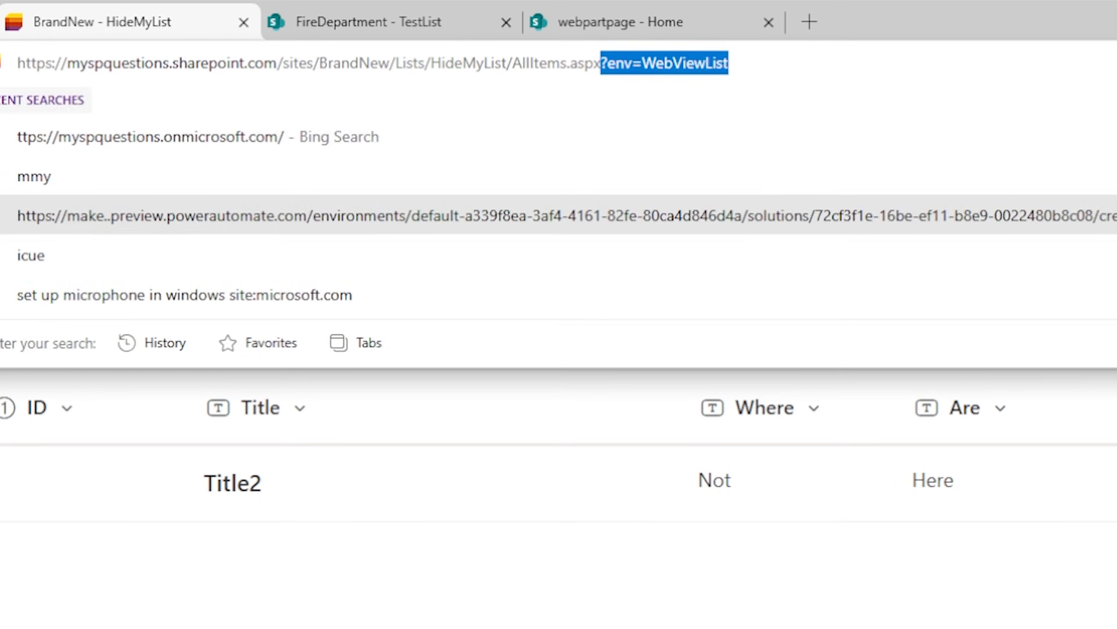
key(BackSpace)
key(Return)
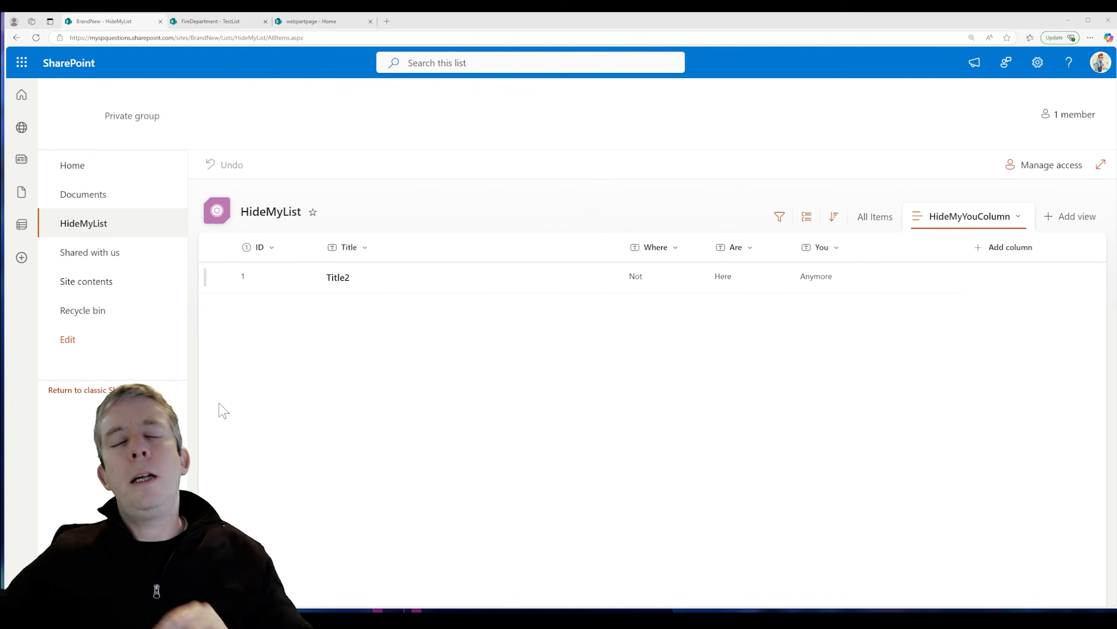
- Create a blank document library named FolderLibrary from the site contents, shown in the site navigation
click(105, 286)
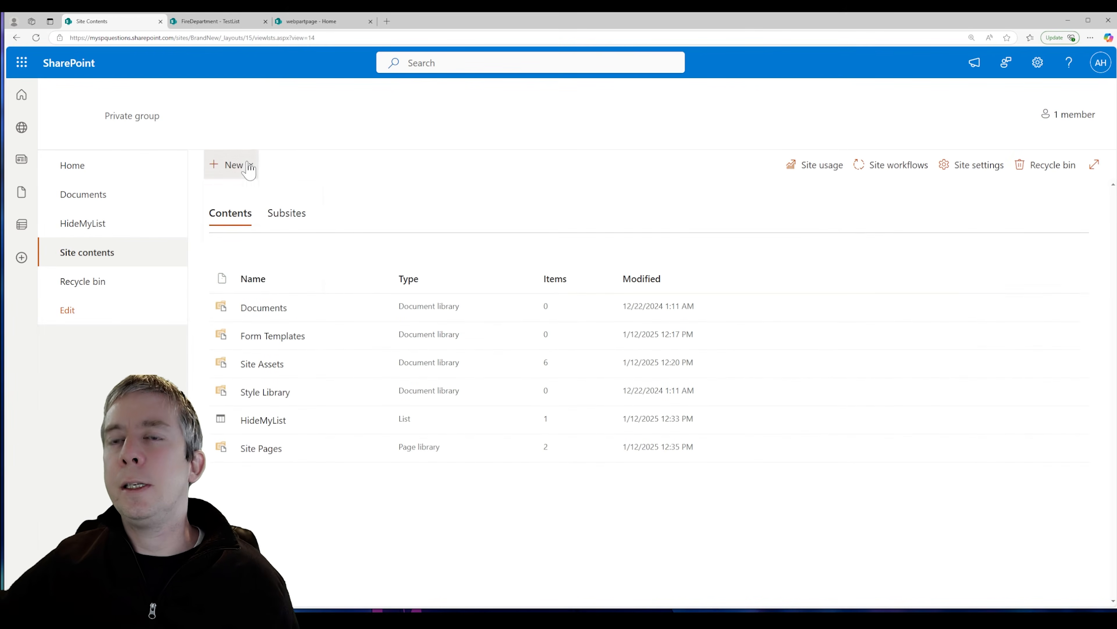
click(247, 168)
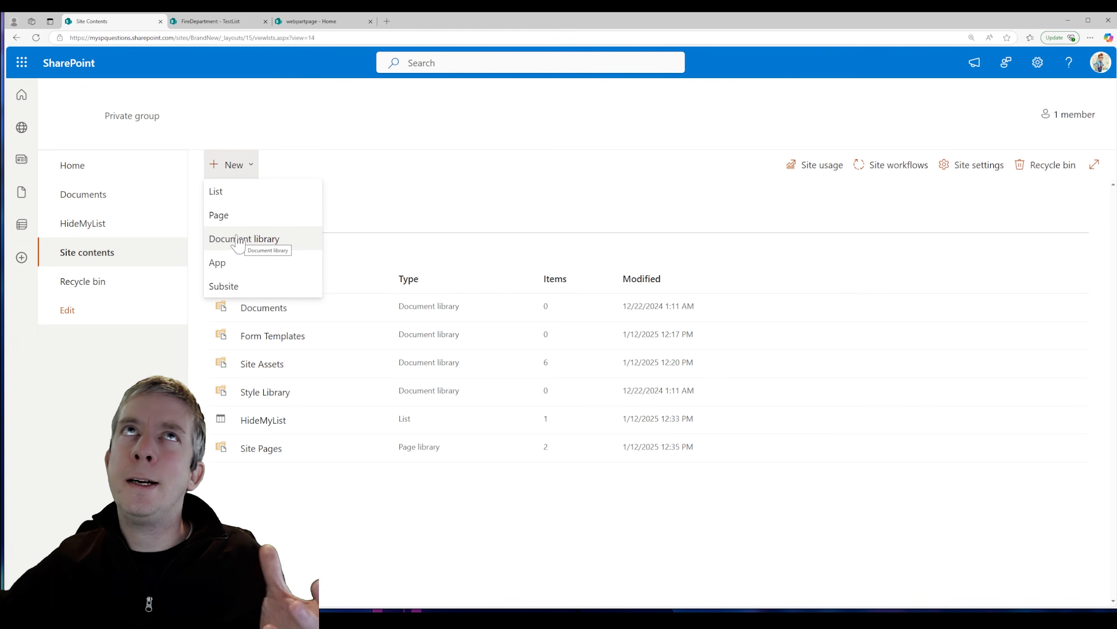
click(236, 245)
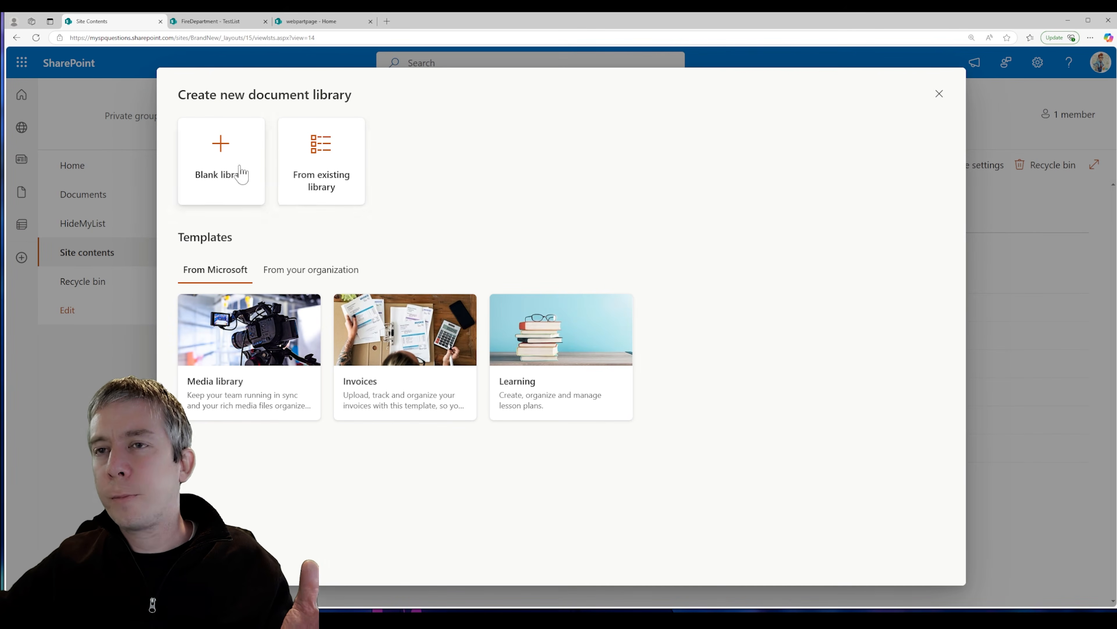
click(242, 174)
text(FolderLibrary)
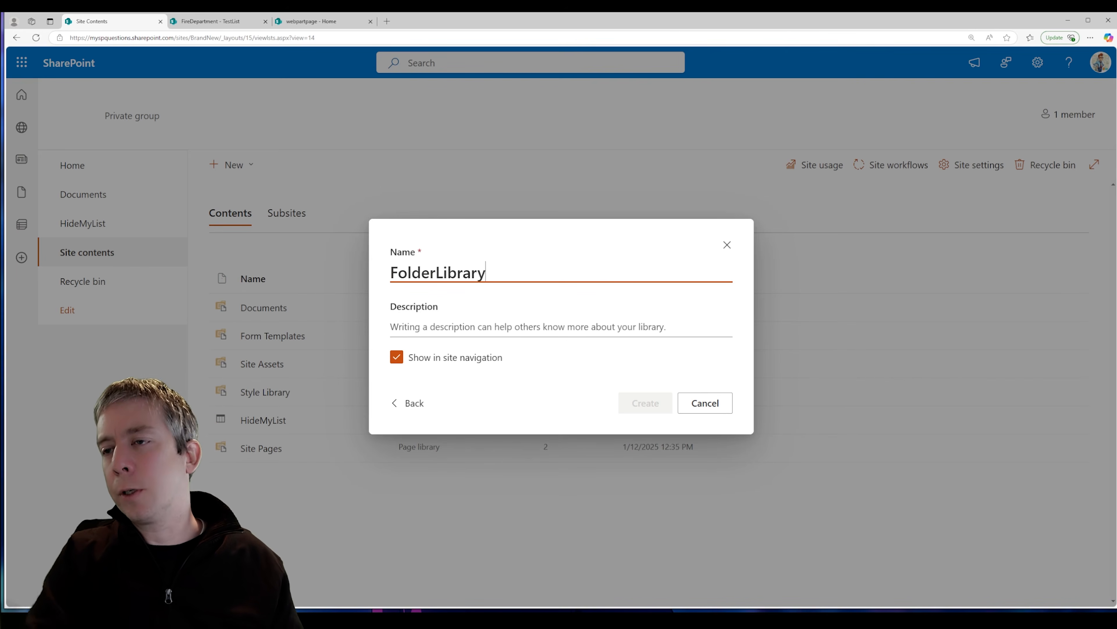
click(650, 409)
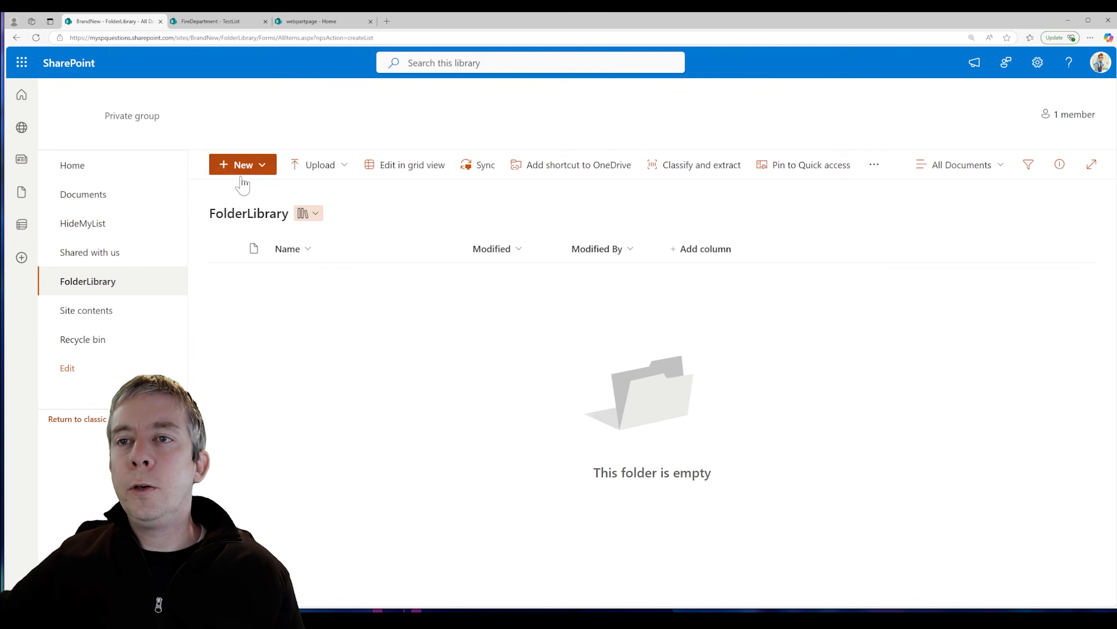
- Create a folder named YellowFolder in FolderLibrary with the yellow folder color
click(242, 175)
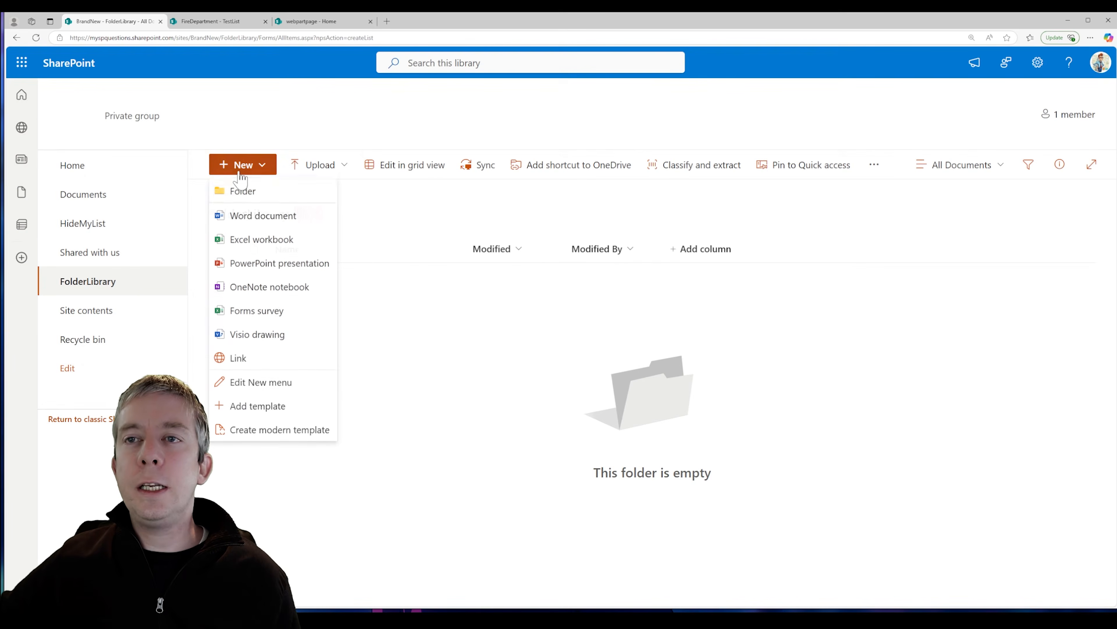
click(250, 196)
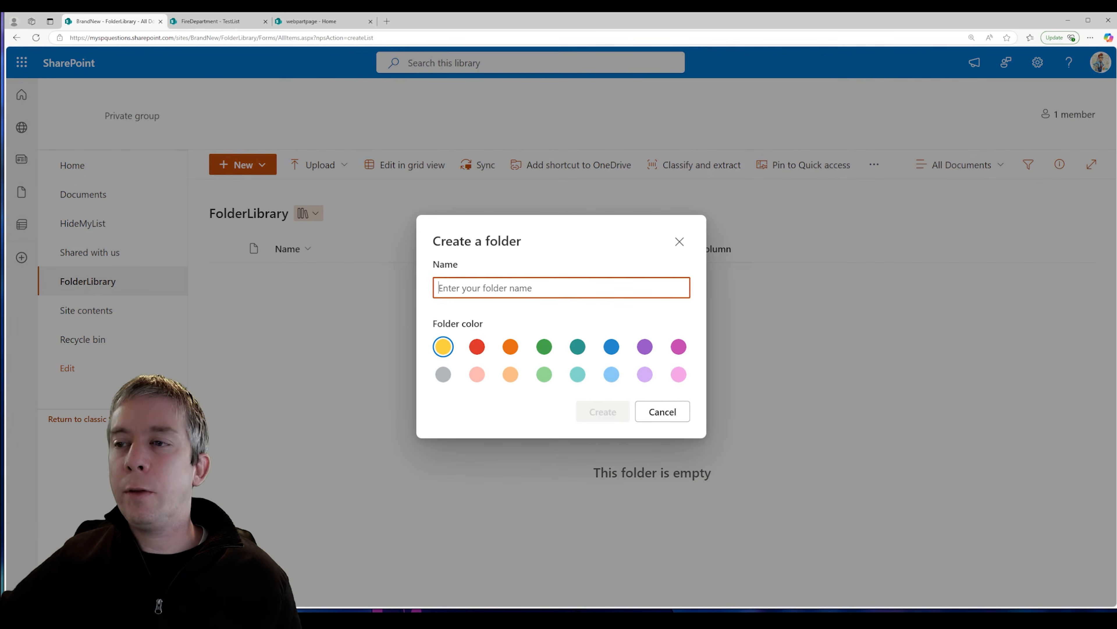
text(YellowFolder)
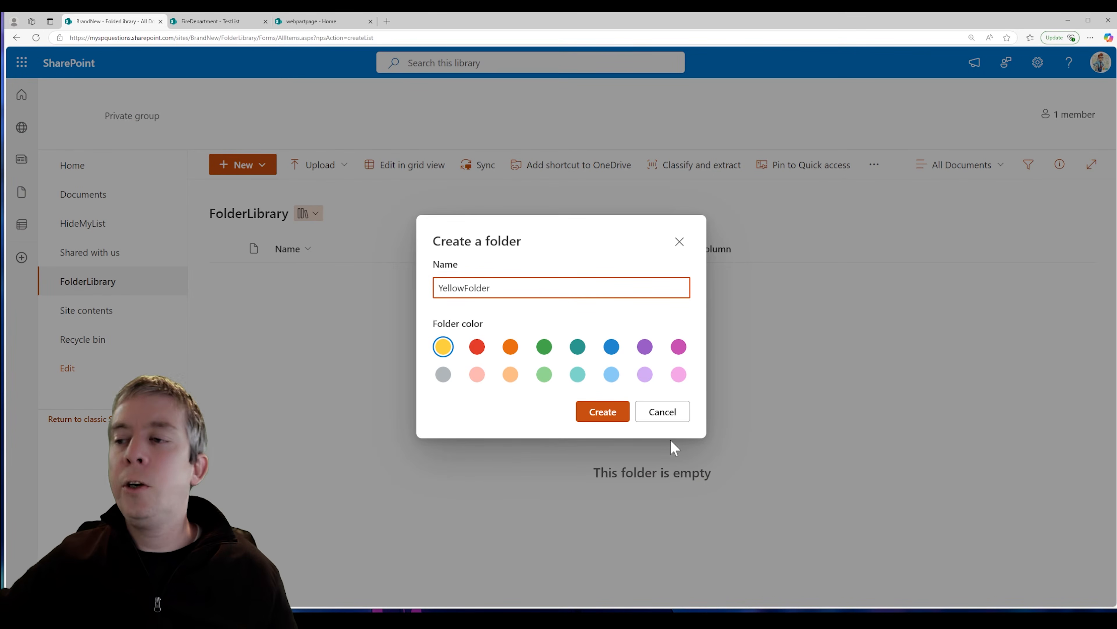
click(601, 418)
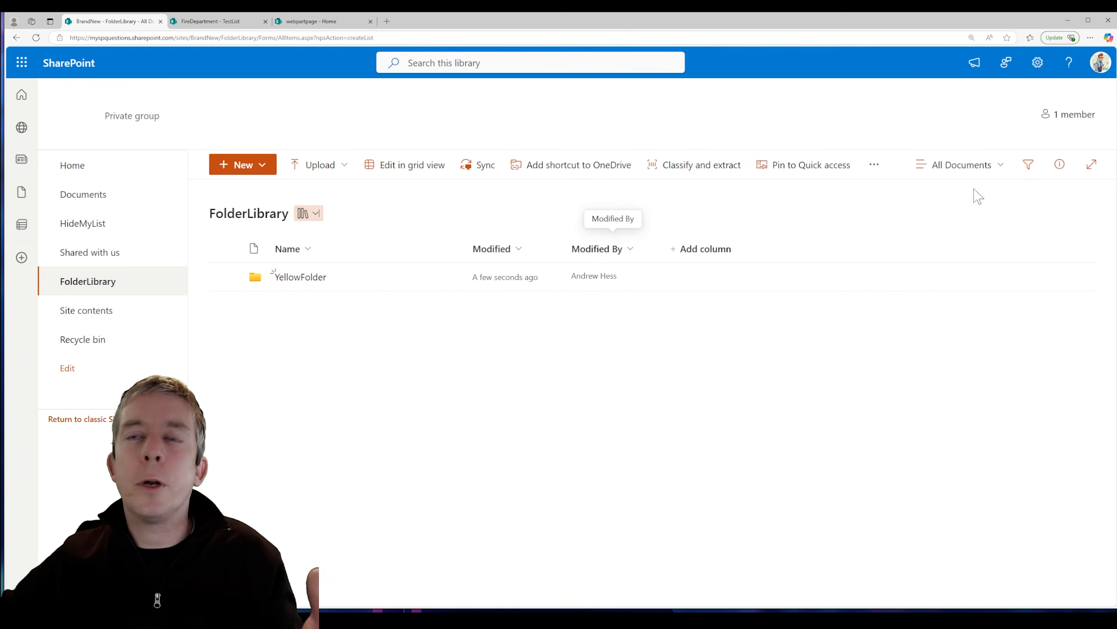
click(242, 164)
click(415, 211)
- Make the "New Folder" command unavailable in FolderLibrary's advanced settings, save them and return to the library
click(1038, 62)
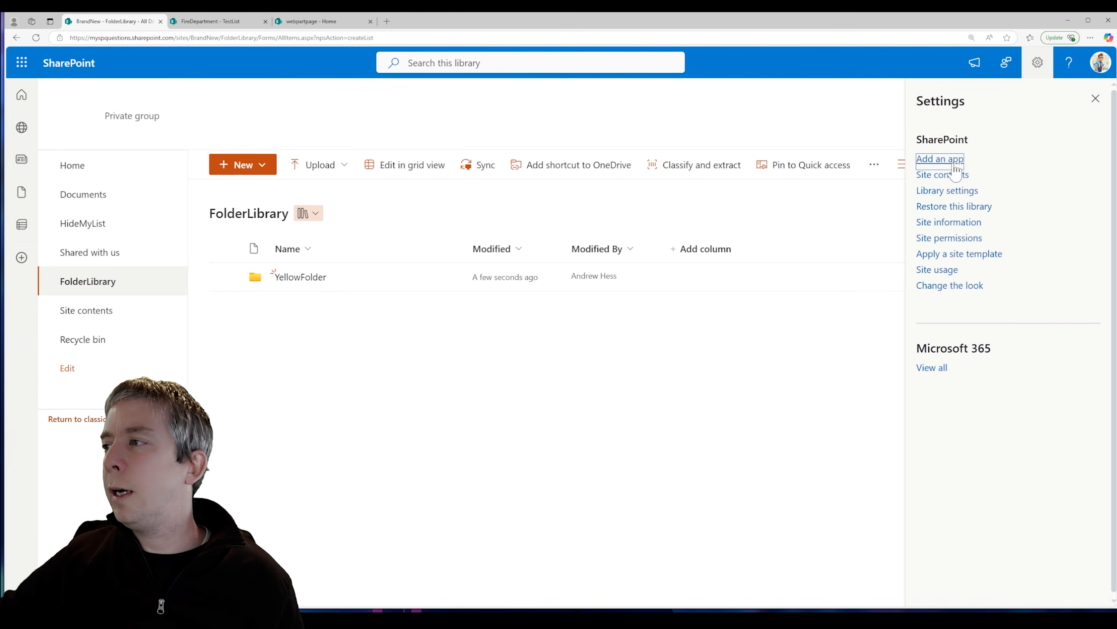
click(933, 192)
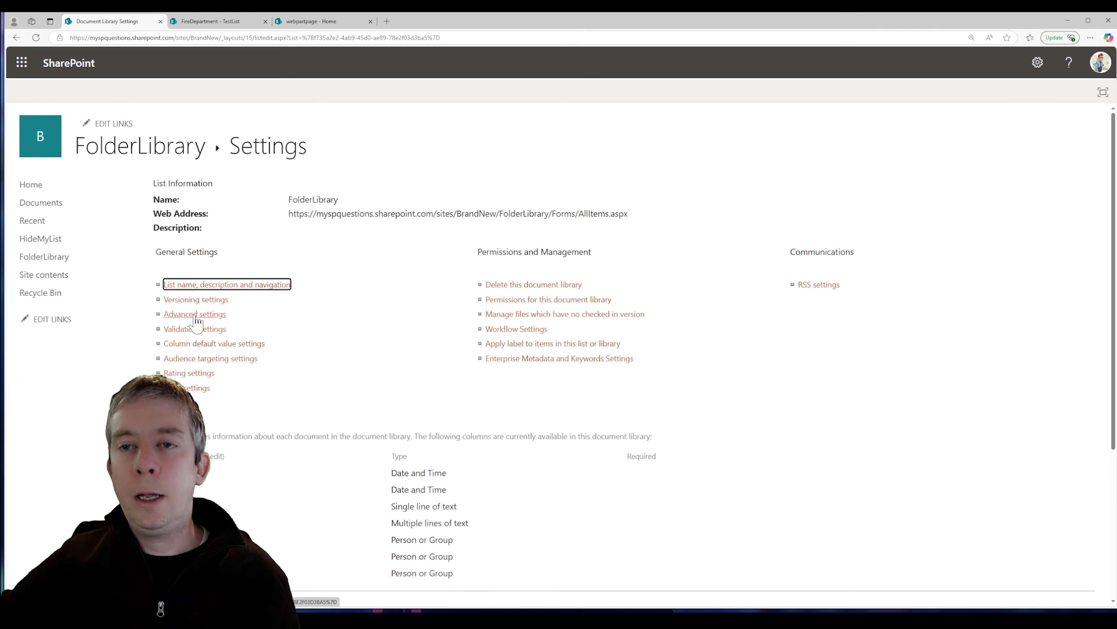
click(195, 315)
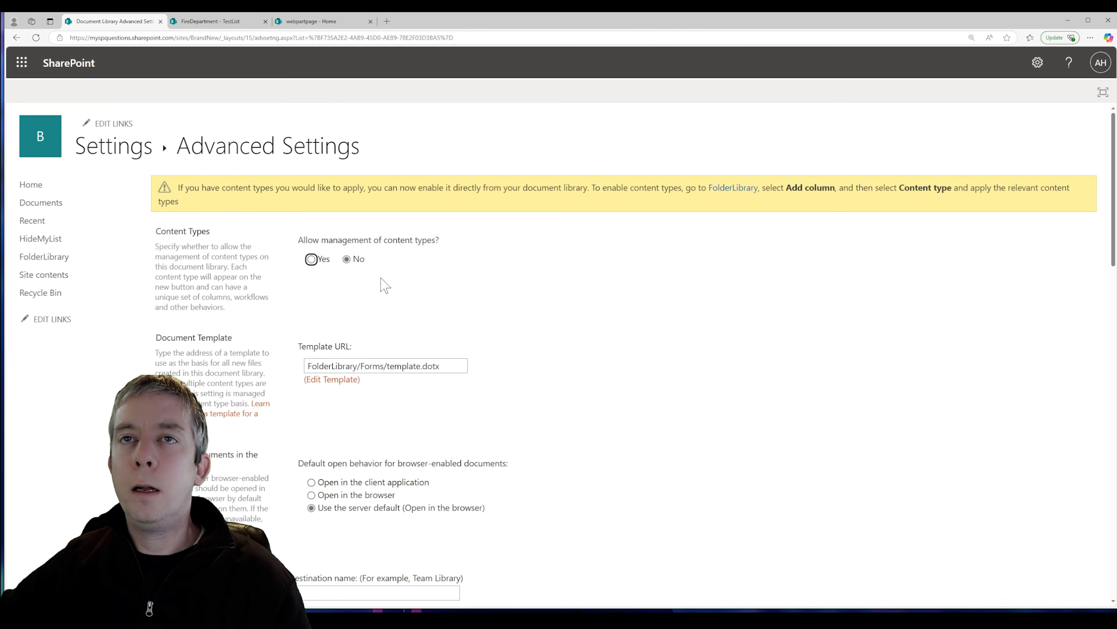
scroll(385, 281, down, 6)
scroll(334, 347, down, 2)
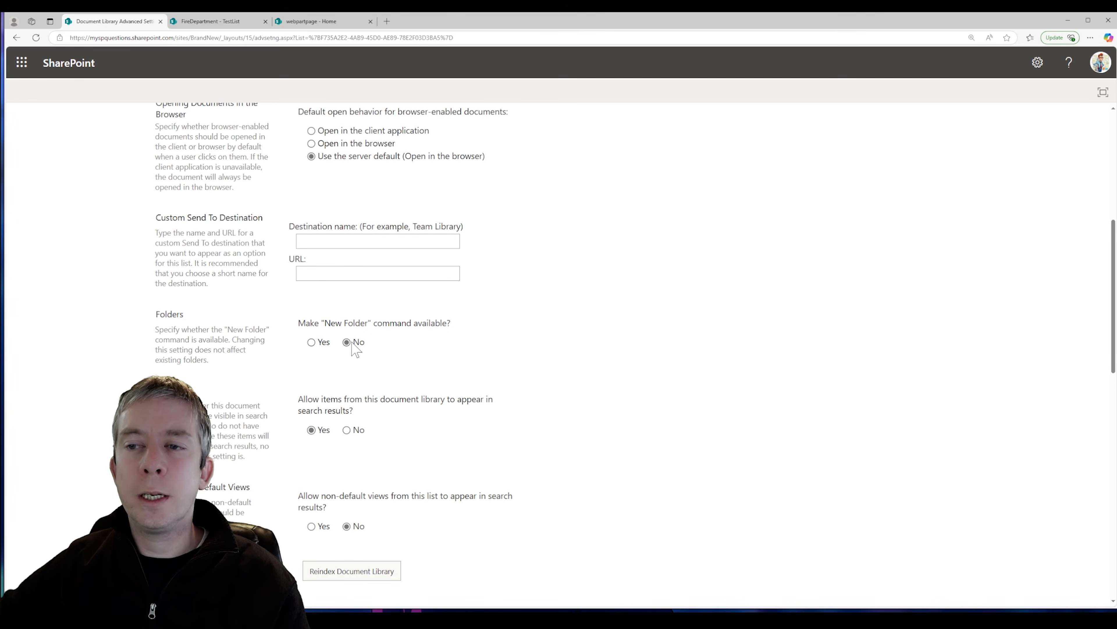
scroll(623, 399, up, 8)
scroll(936, 299, down, 18)
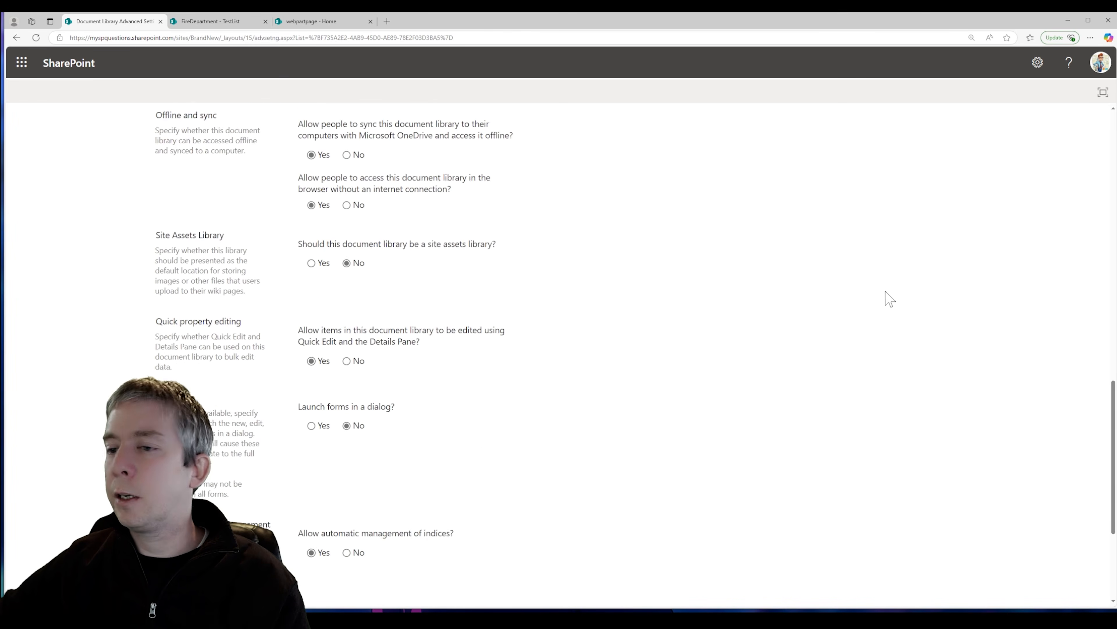
scroll(893, 300, down, 5)
click(453, 545)
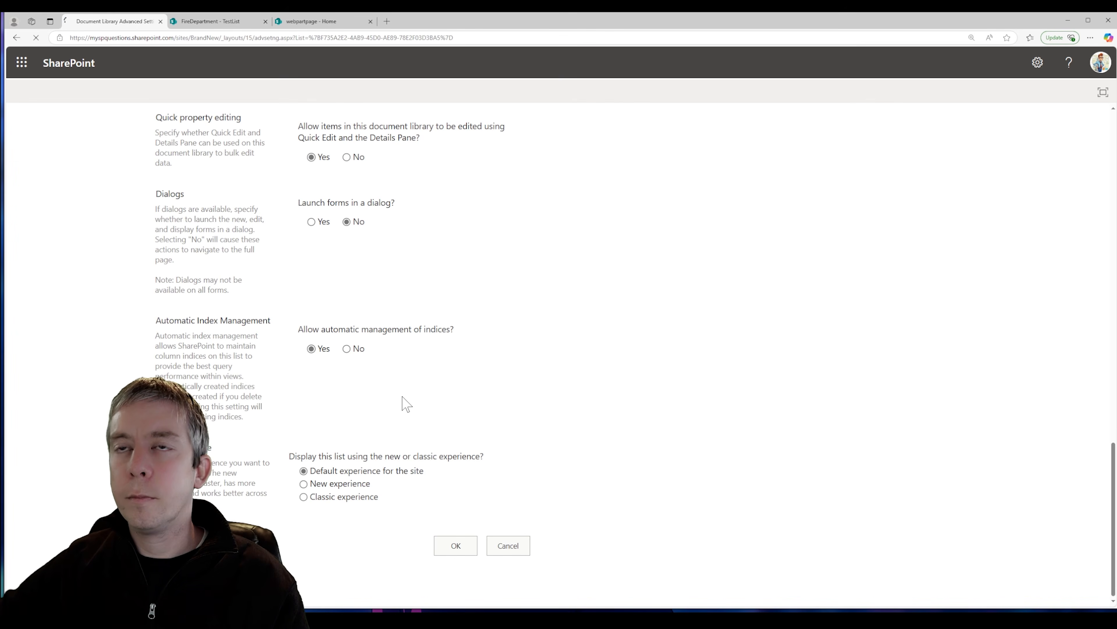
click(142, 152)
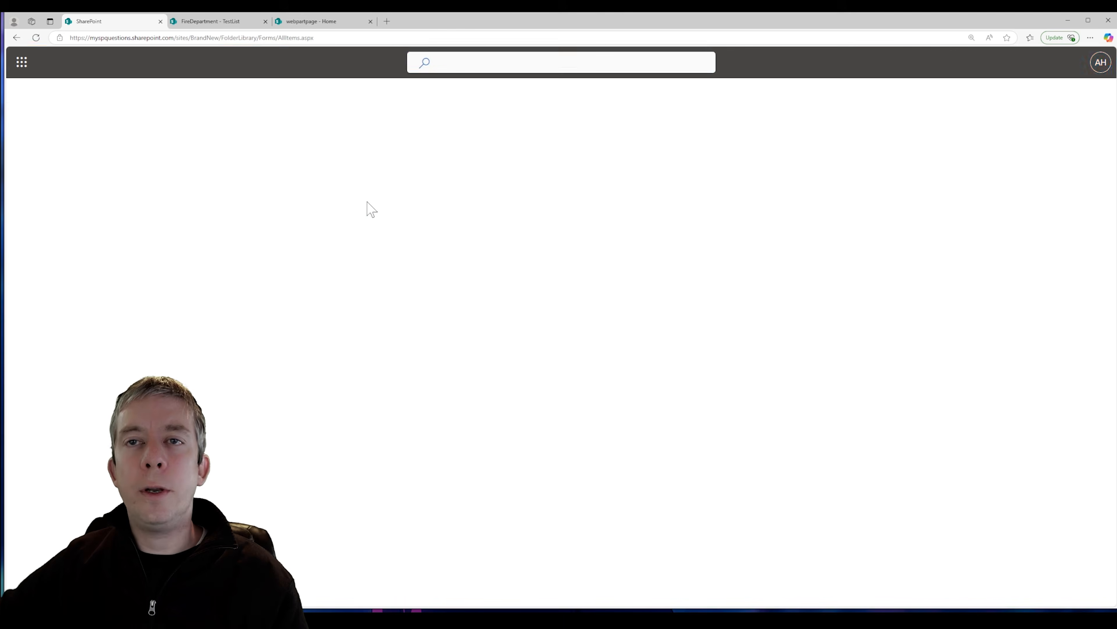
- Hide Folder, Word document, Excel workbook, PowerPoint presentation, OneNote notebook, Excel survey and Forms survey from FolderLibrary's New menu and save it
click(261, 171)
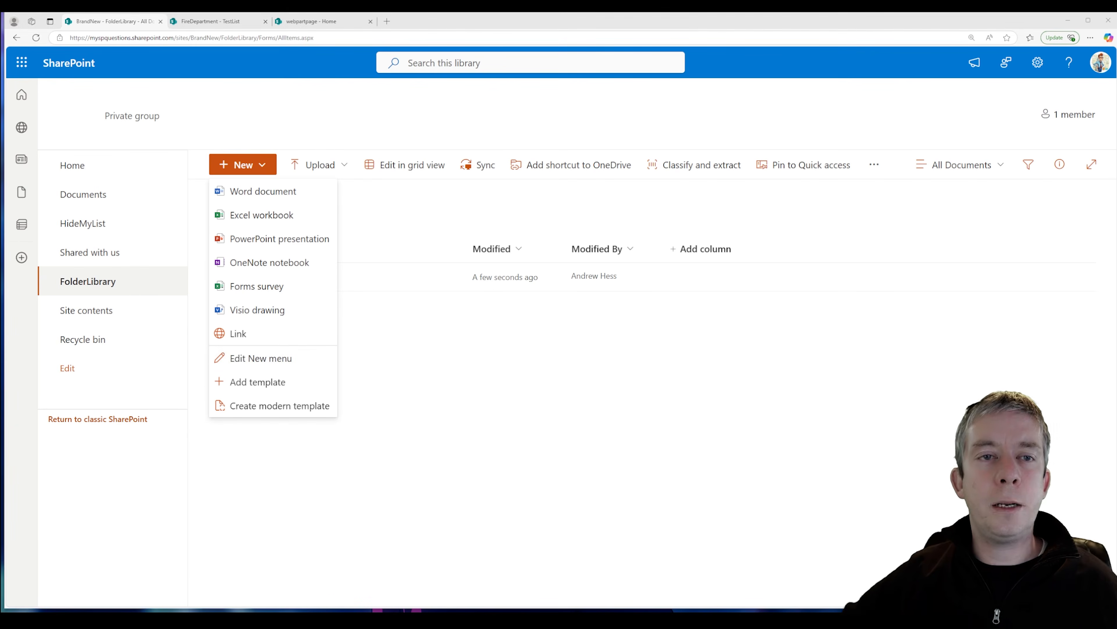
click(253, 362)
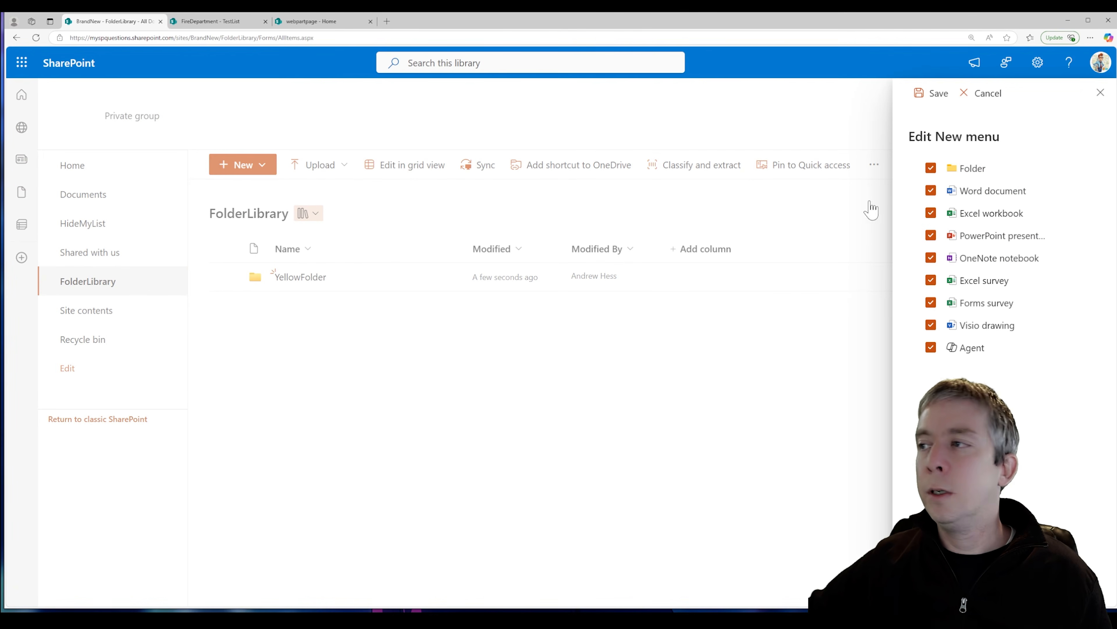
click(931, 167)
click(931, 213)
click(931, 235)
click(931, 257)
click(930, 278)
click(931, 280)
click(931, 302)
click(931, 280)
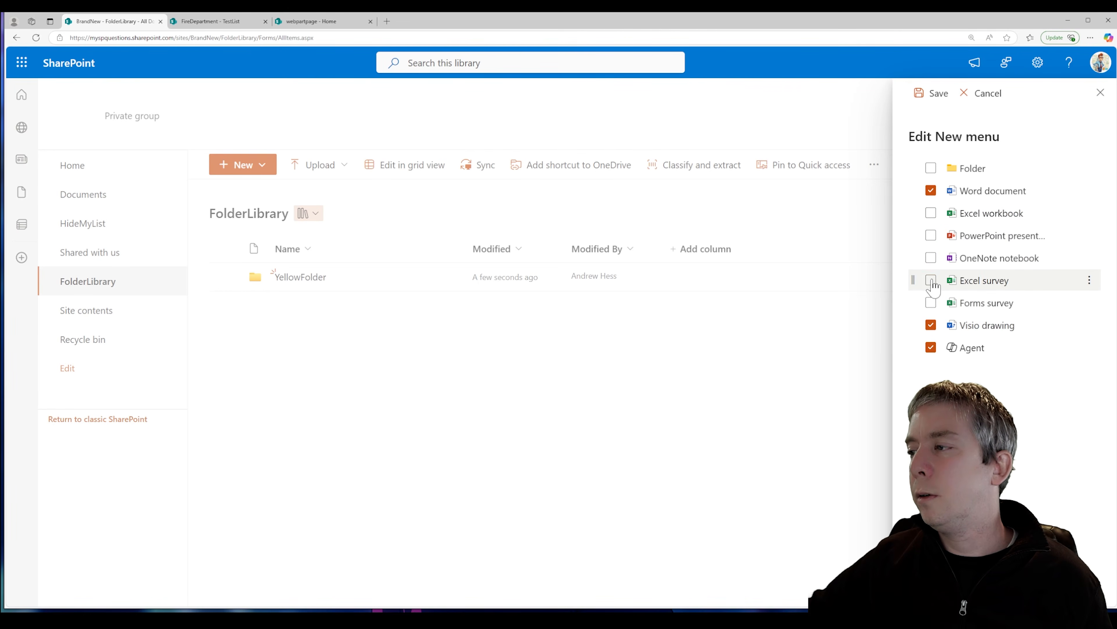
click(931, 190)
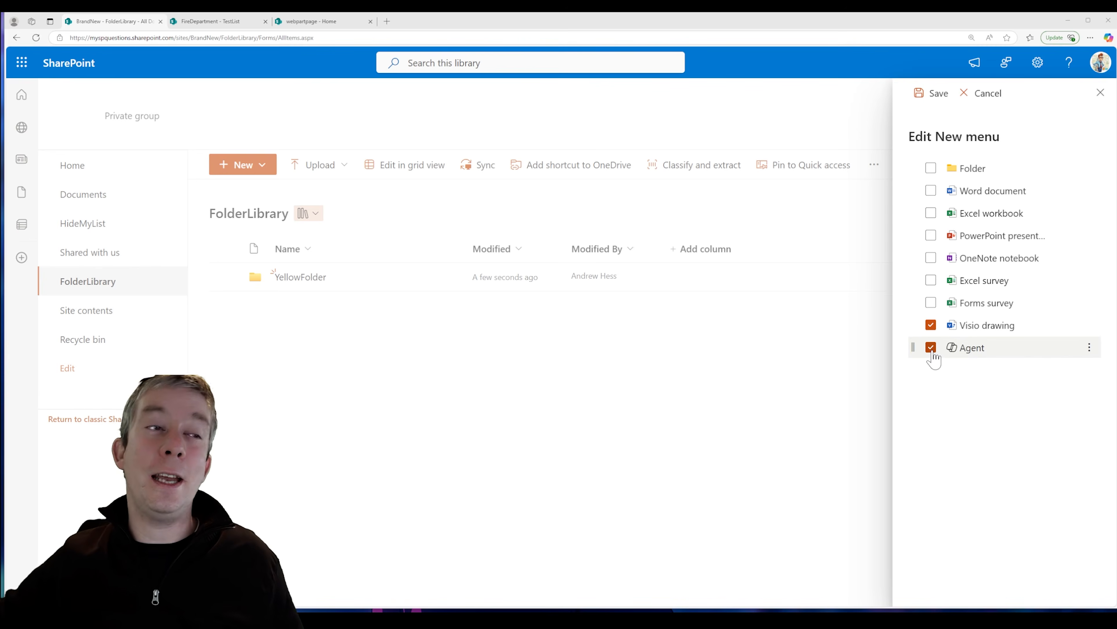
click(1090, 347)
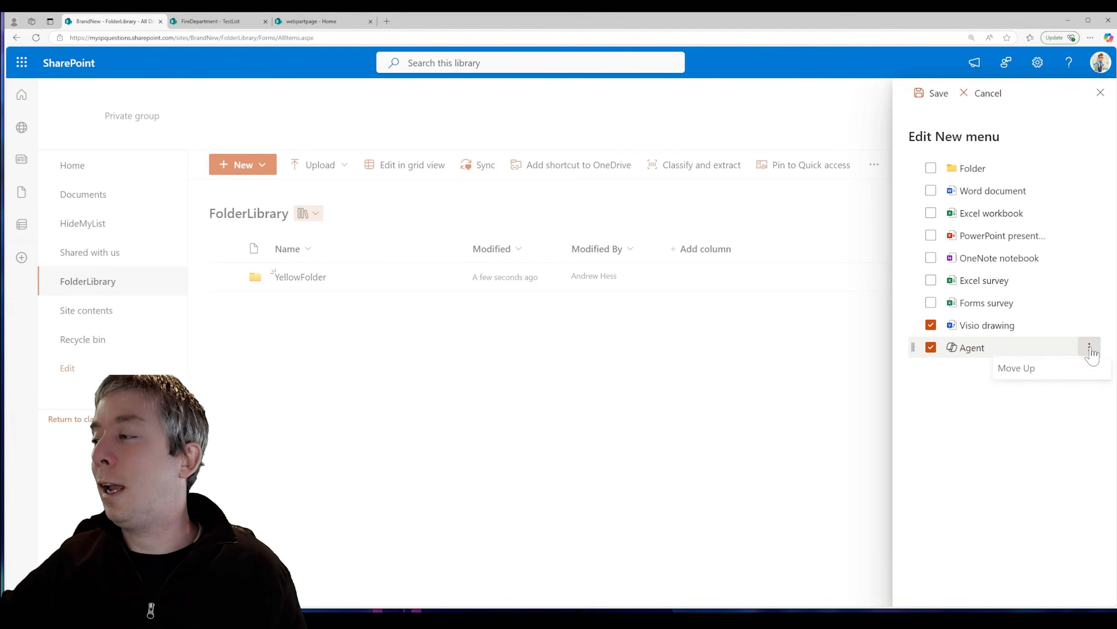
click(953, 449)
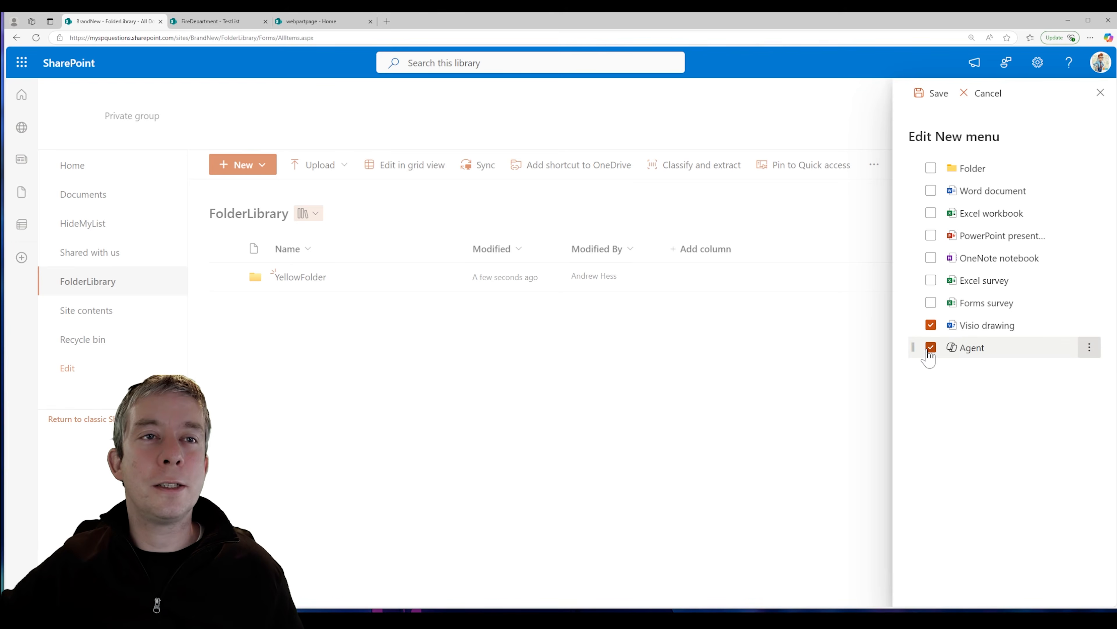
click(935, 94)
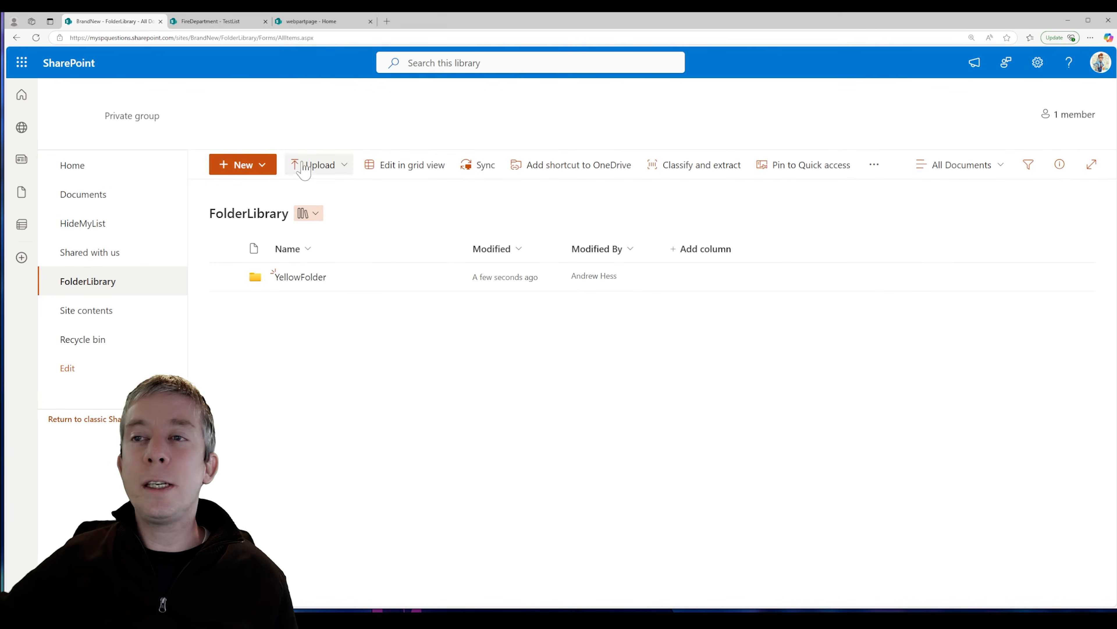
- Start advanced JSON formatting for the All Documents view with a commandBarProps commands entry whose key is "upload"
click(998, 168)
click(977, 357)
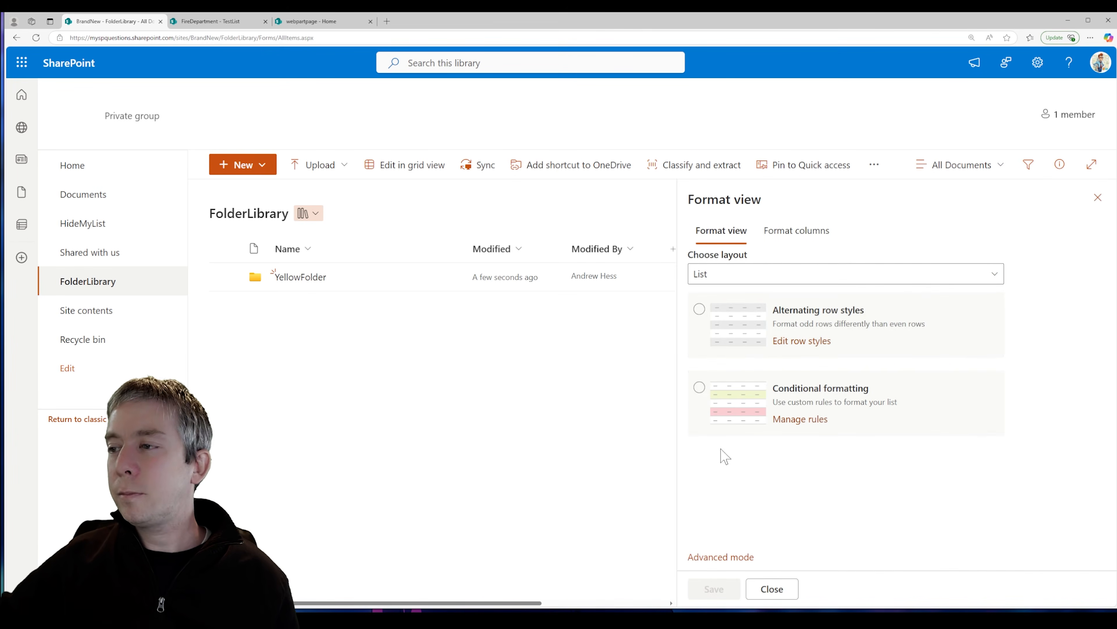
click(720, 557)
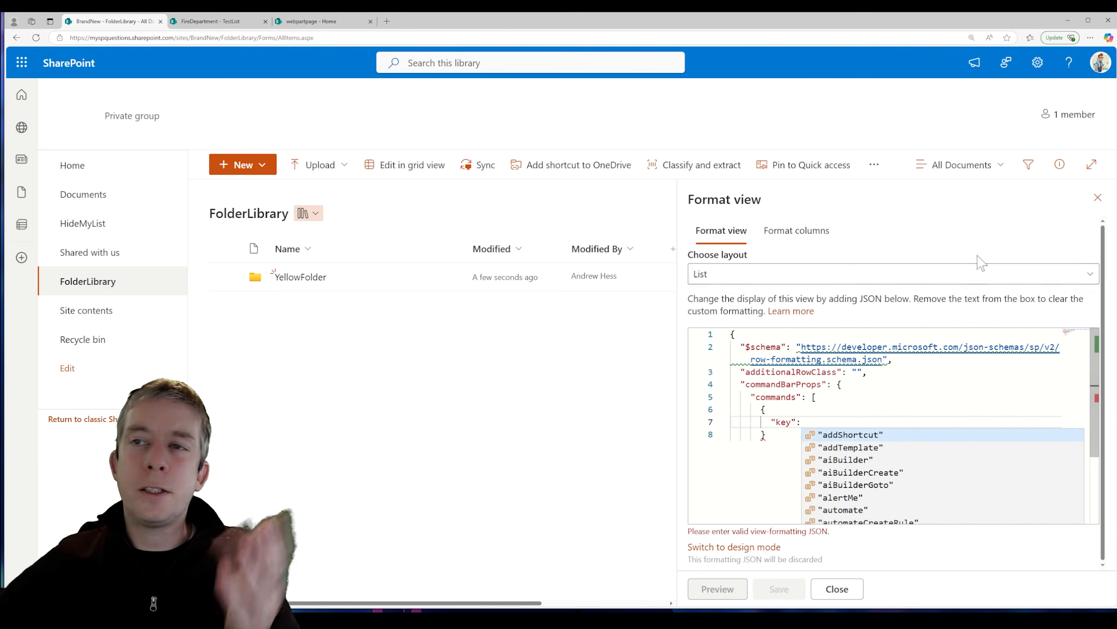
scroll(879, 457, down, 3)
scroll(867, 469, down, 10)
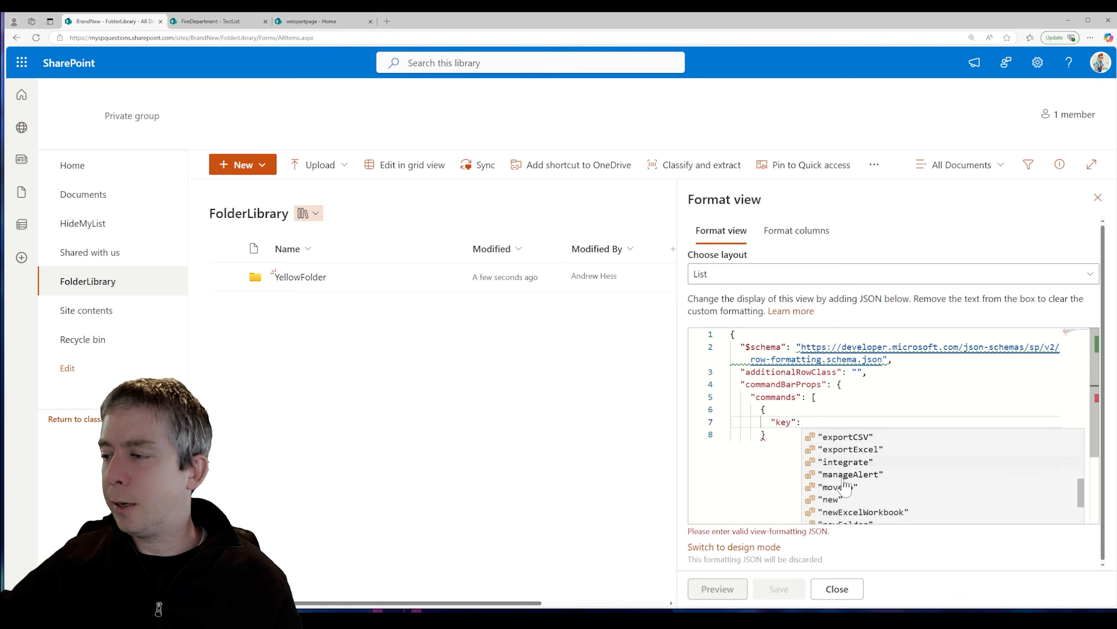
scroll(866, 469, down, 6)
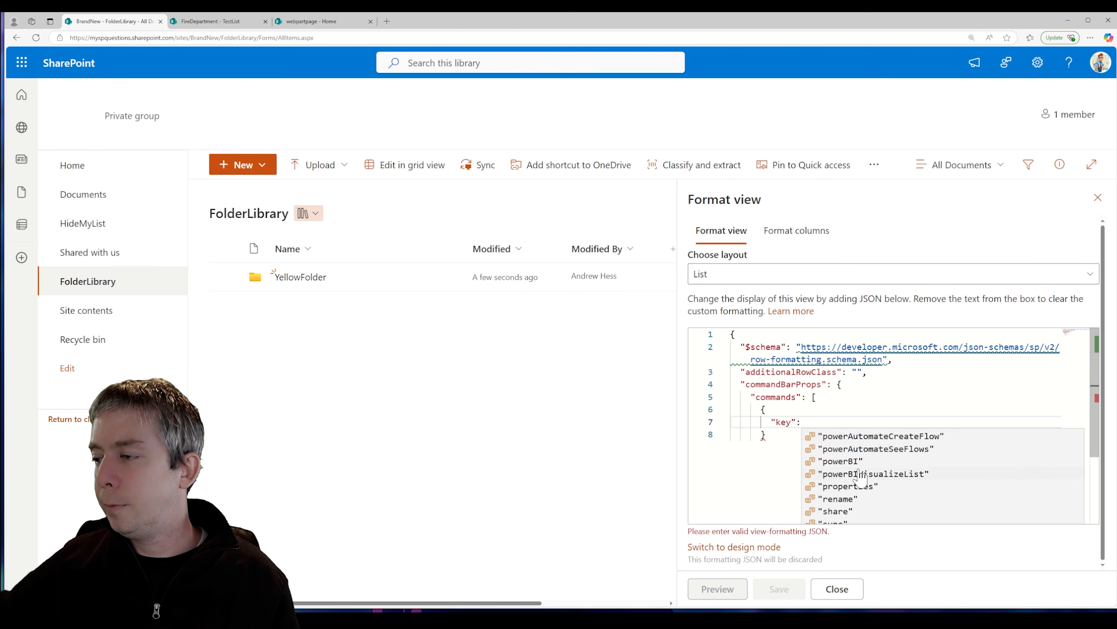
click(841, 513)
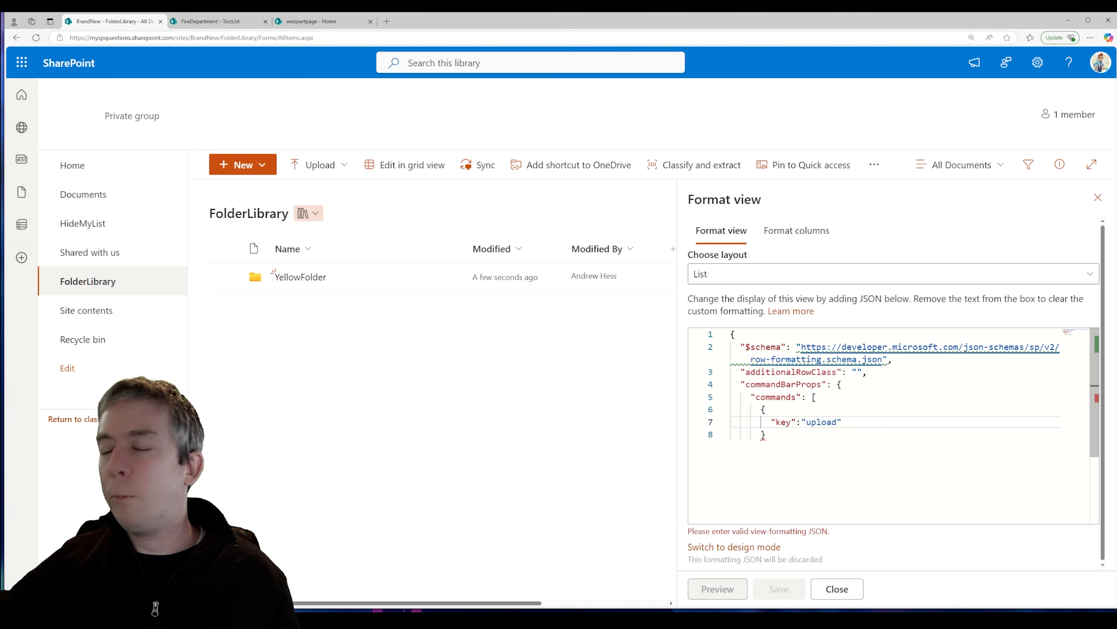
- Change the command entry's key to "sync" and add "hide":true beneath it
key(ctrl+shift+Left)
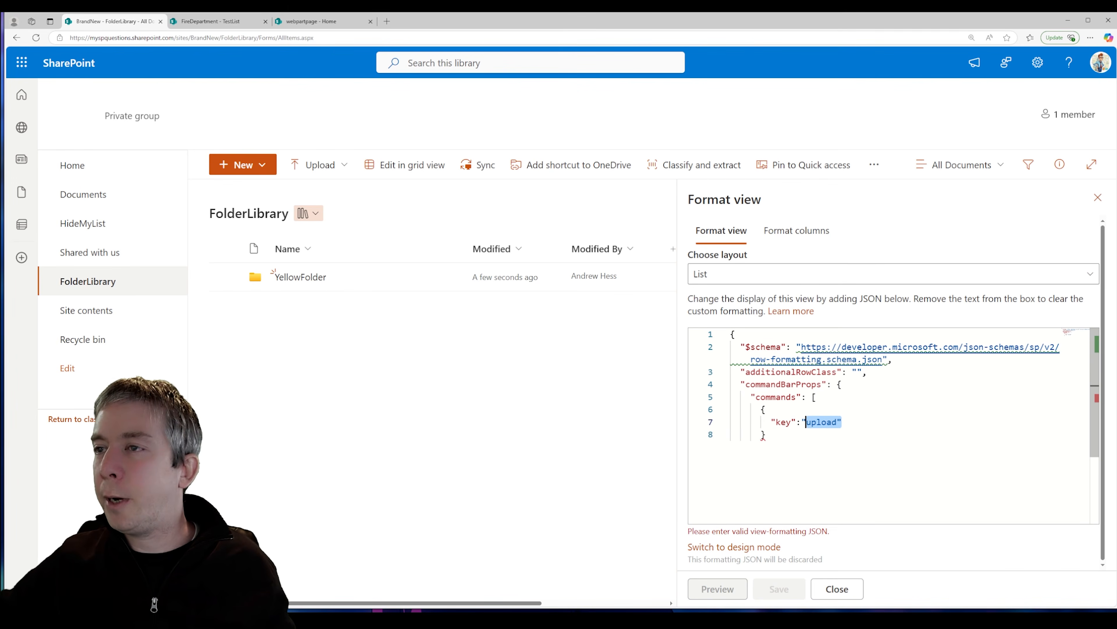
key(BackSpace)
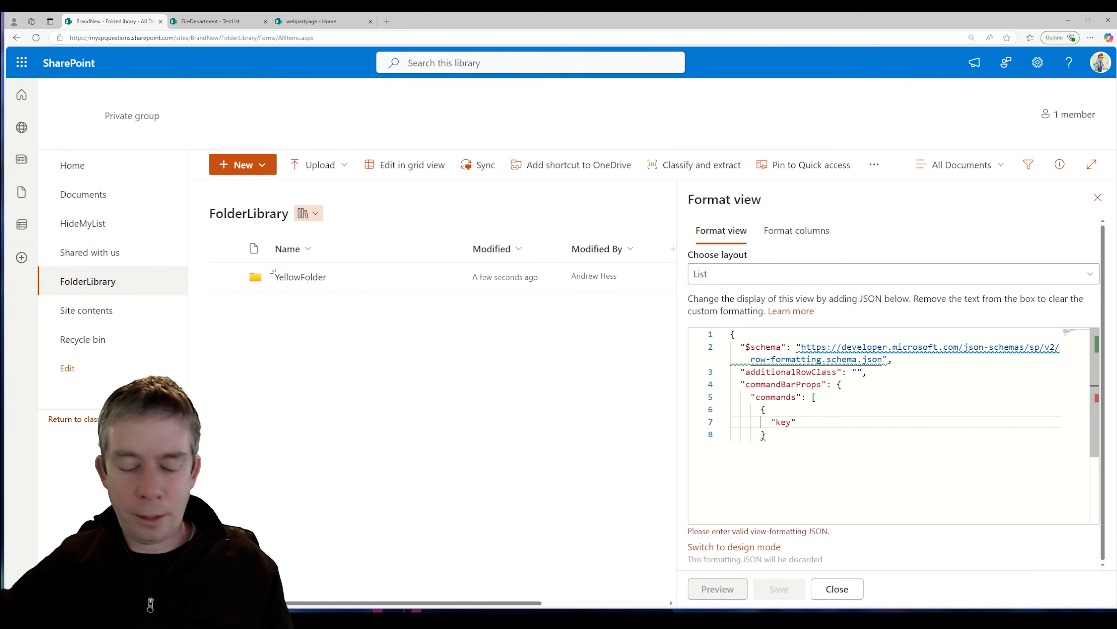
text(:)
click(841, 472)
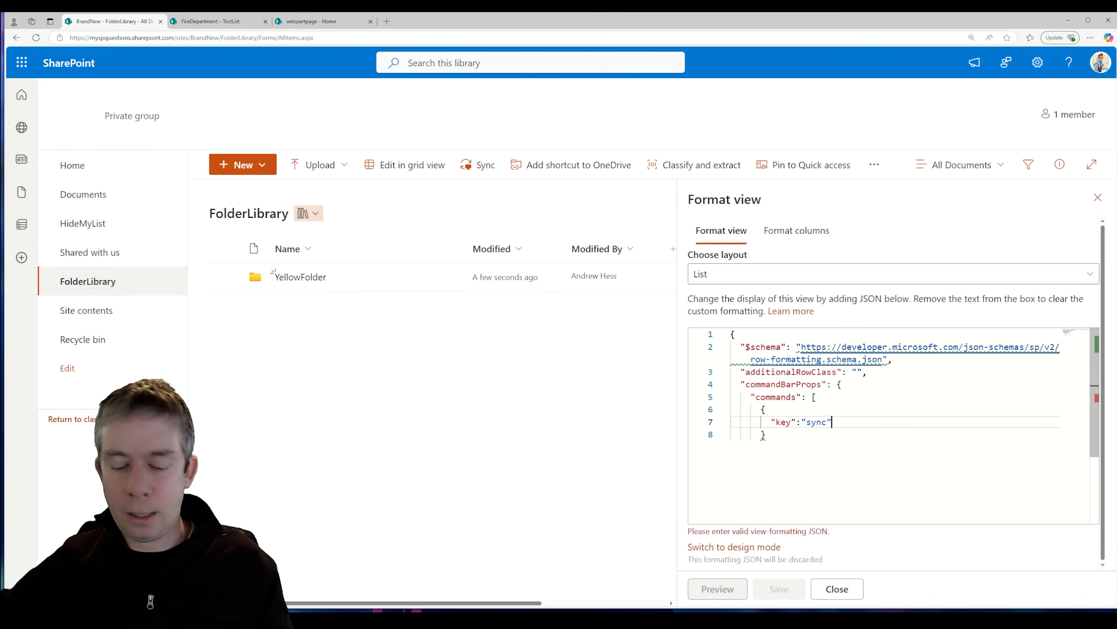
key(Return)
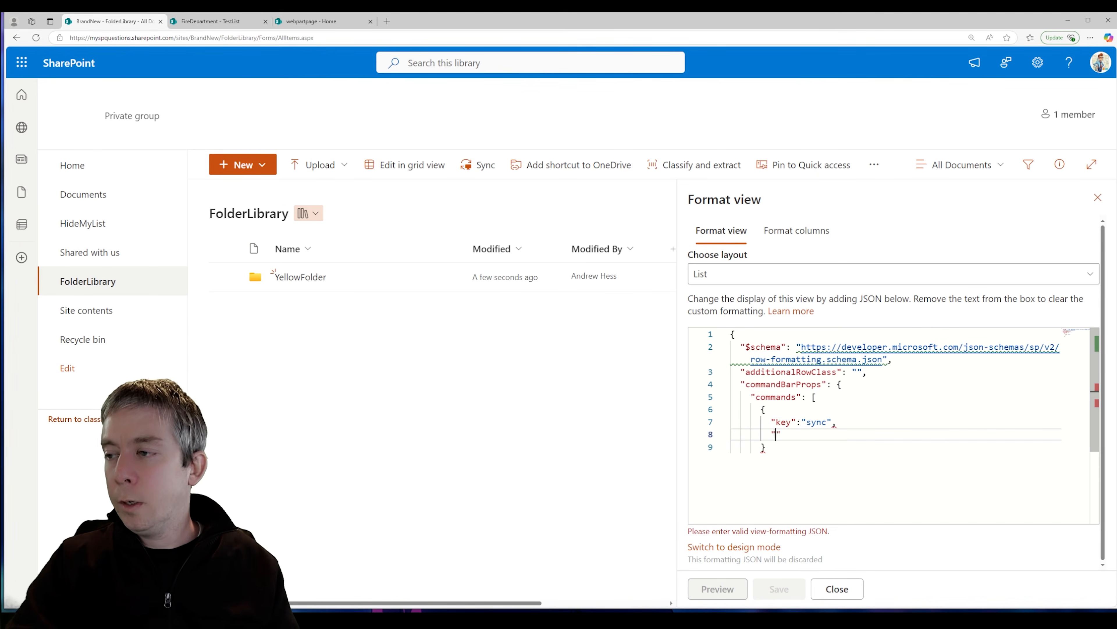
text("hide")
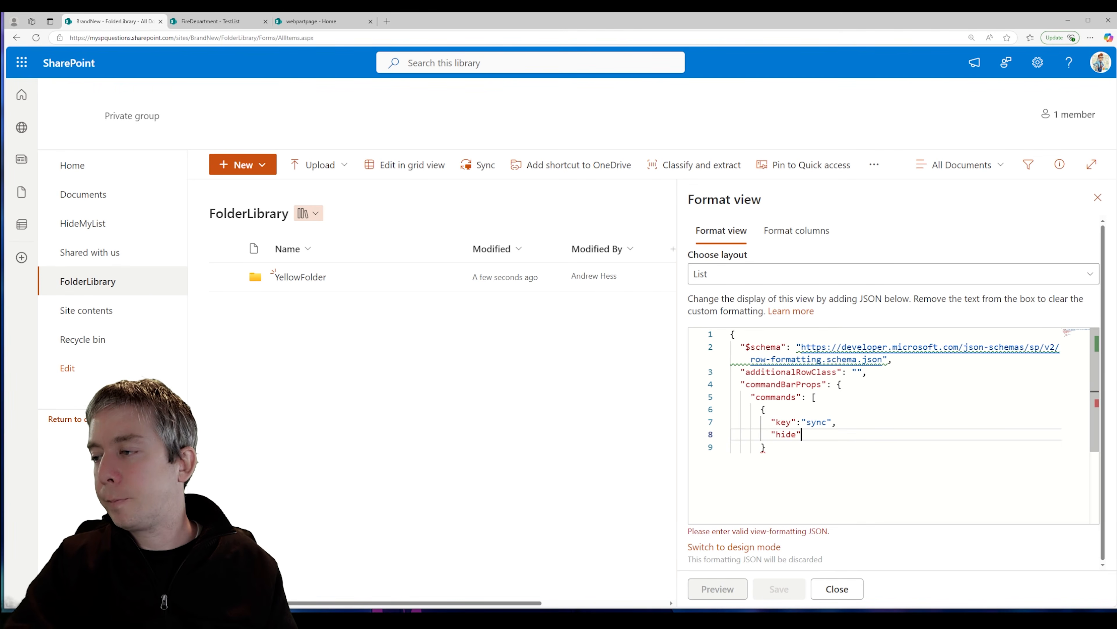
text(:true)
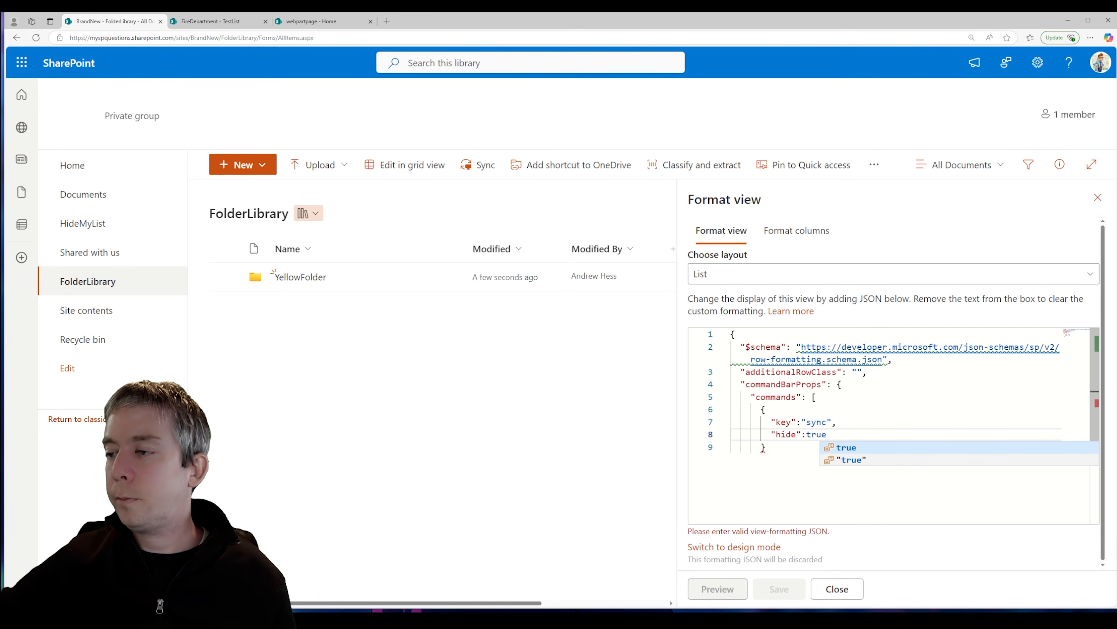
- Close the commands array, the commandBarProps object and the root JSON object, and preview the view formatting
click(767, 447)
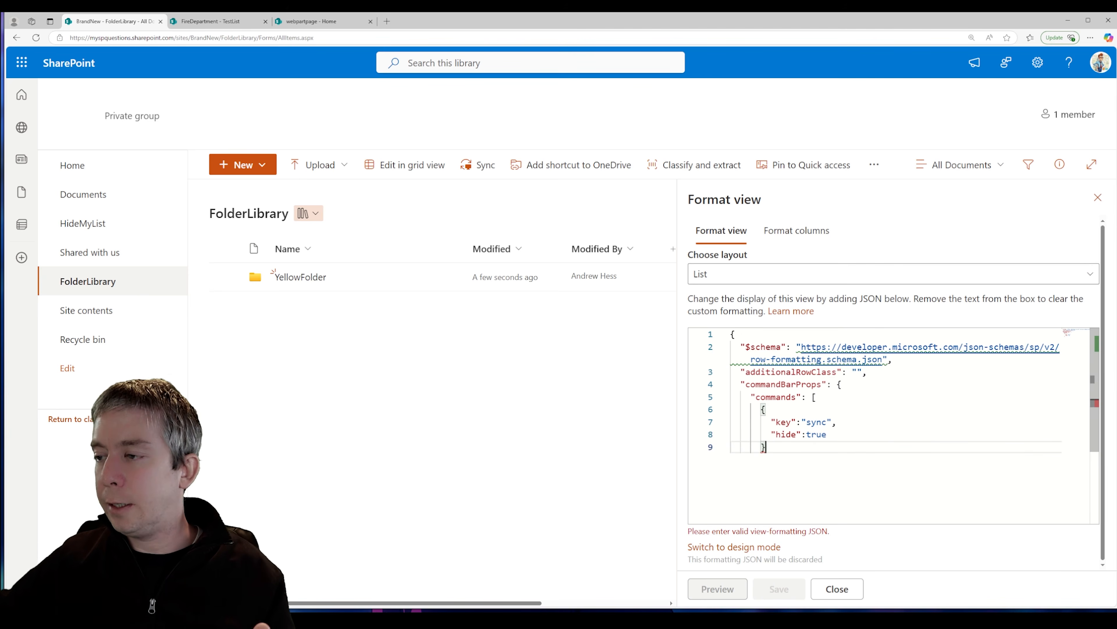
key(Return)
text(])
key(Return)
text(})
key(Return)
text(})
click(722, 590)
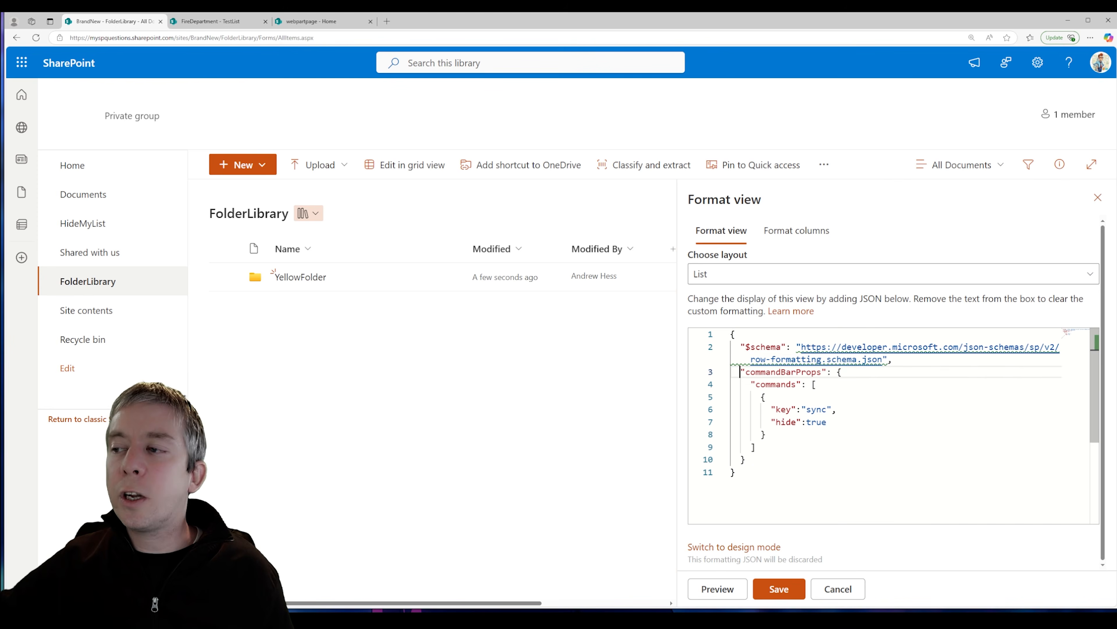
- Replace the commandBarProps block in the view JSON with "hideColumnHeader":true and preview the formatting
drag(741, 372, 755, 447)
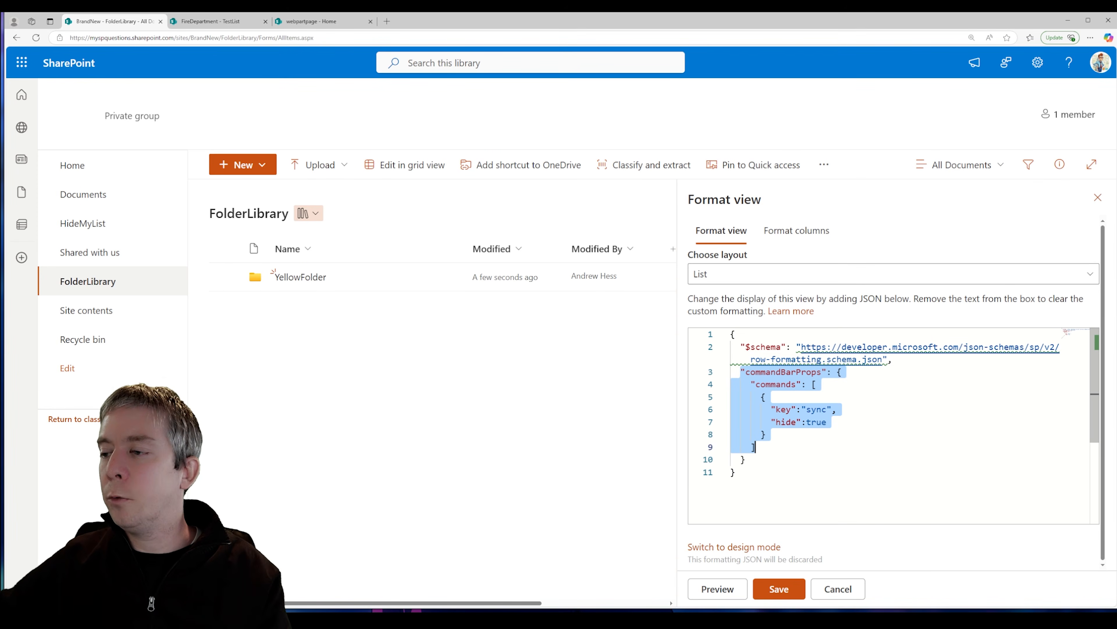
key(BackSpace)
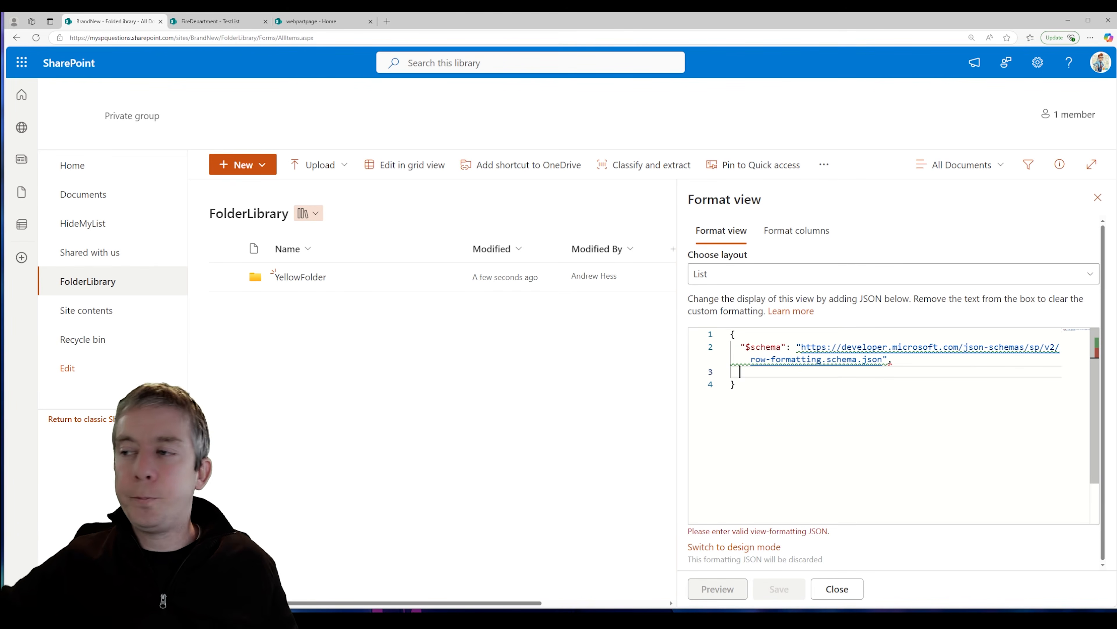
text(")
text(hideColumn)
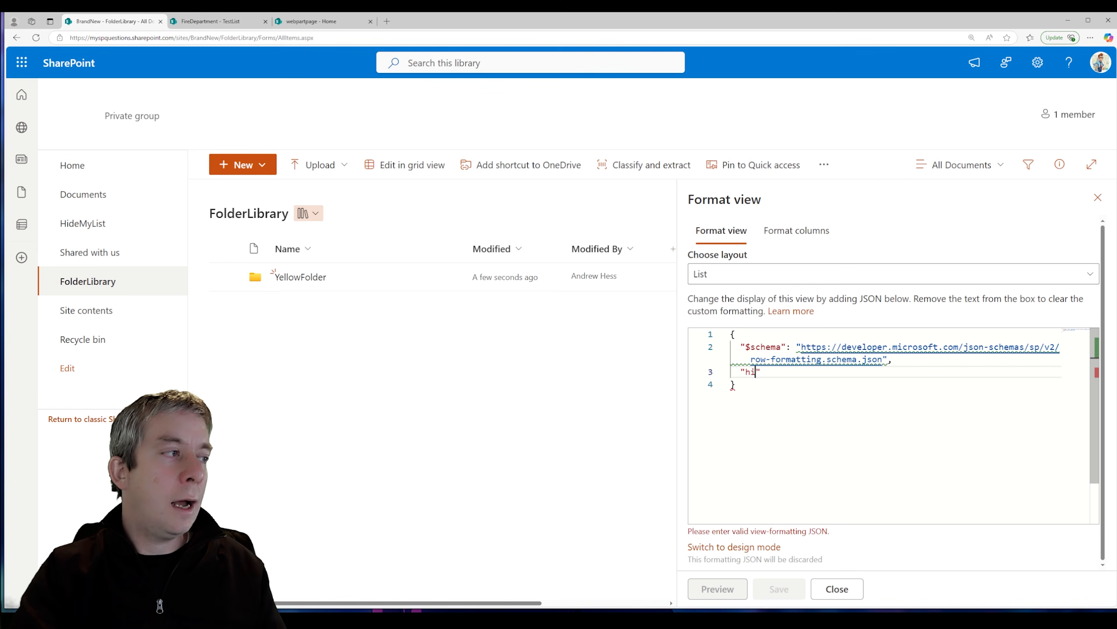
text(Header)
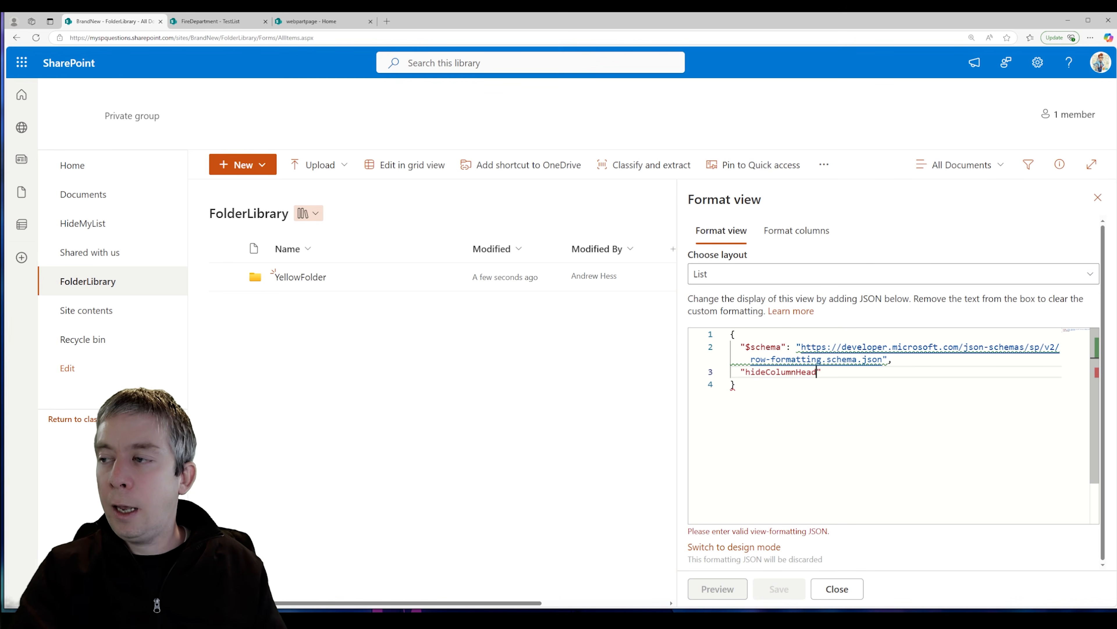
text(":true,)
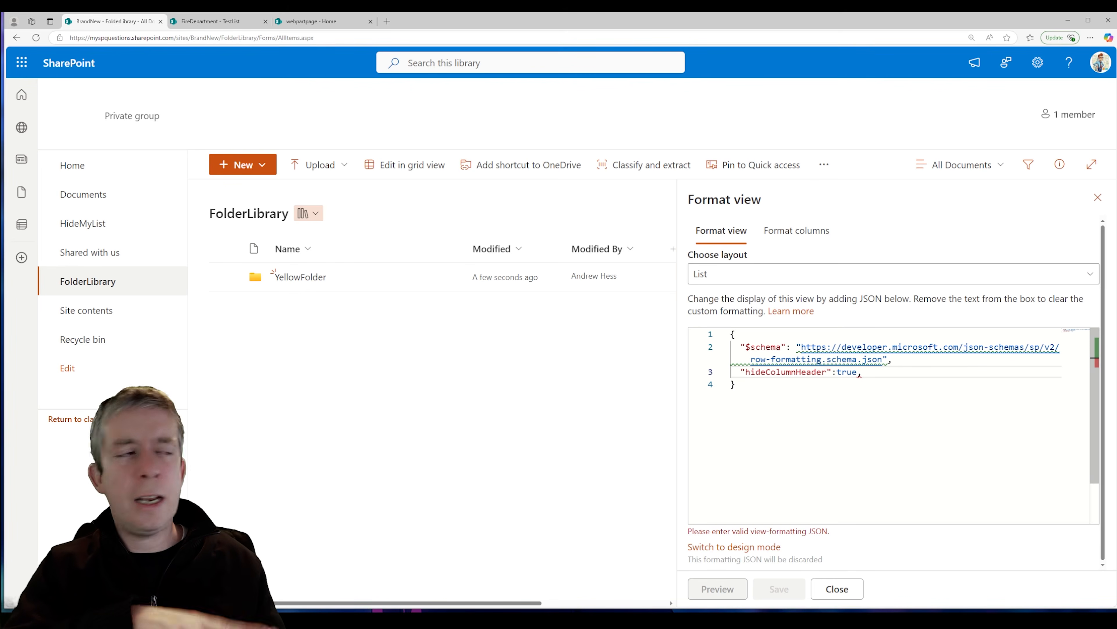
key(BackSpace)
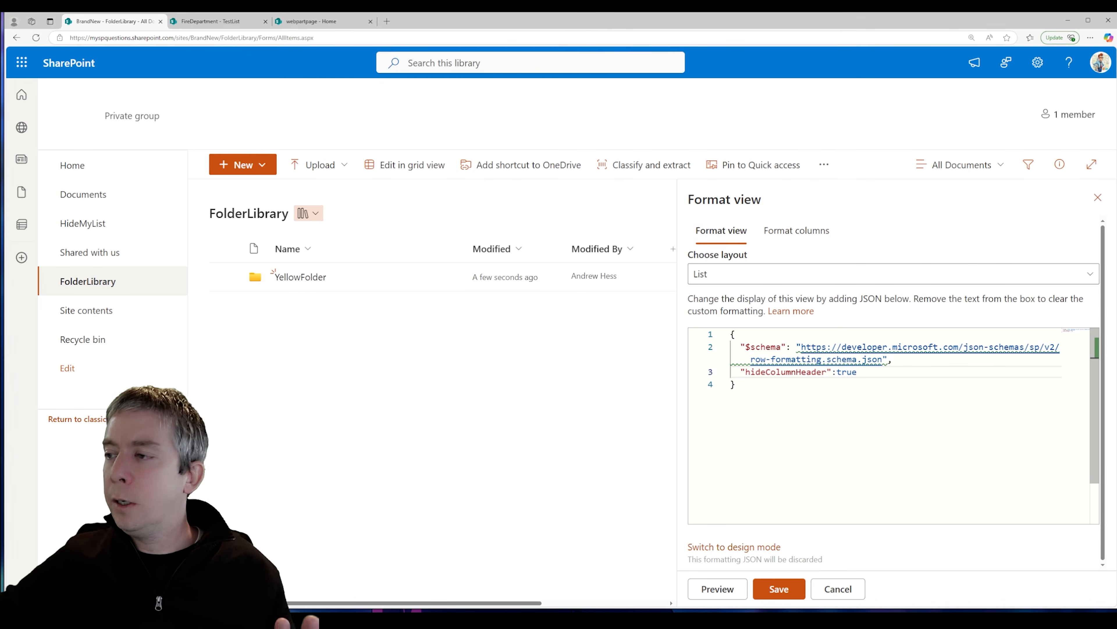
click(719, 599)
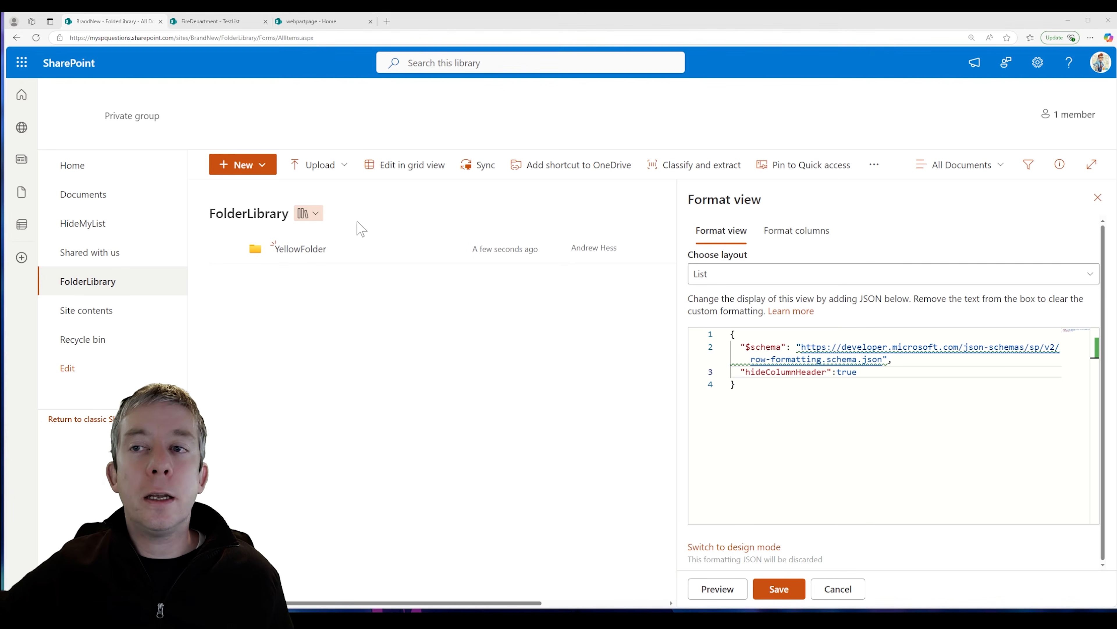
click(858, 373)
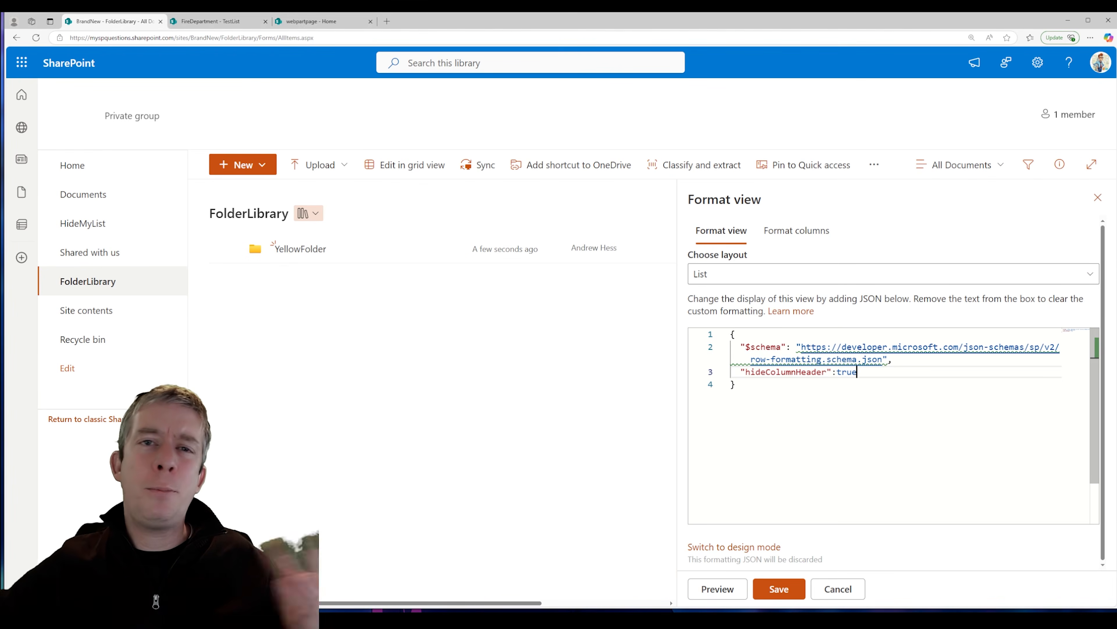
- Add a commandBarProps block beneath "hideColumnHeader":true that hides the "sync" command, and preview the view formatting
key(Return)
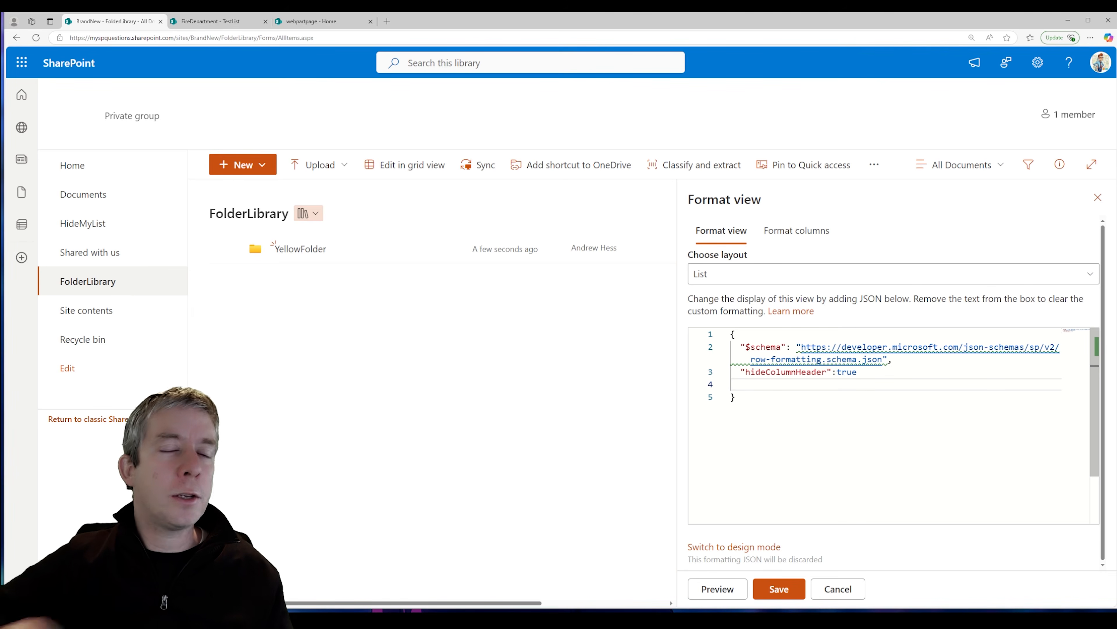
text("commandBarProps": {   "commands": [     {       "key": "sync",       "hide": true     }   ] })
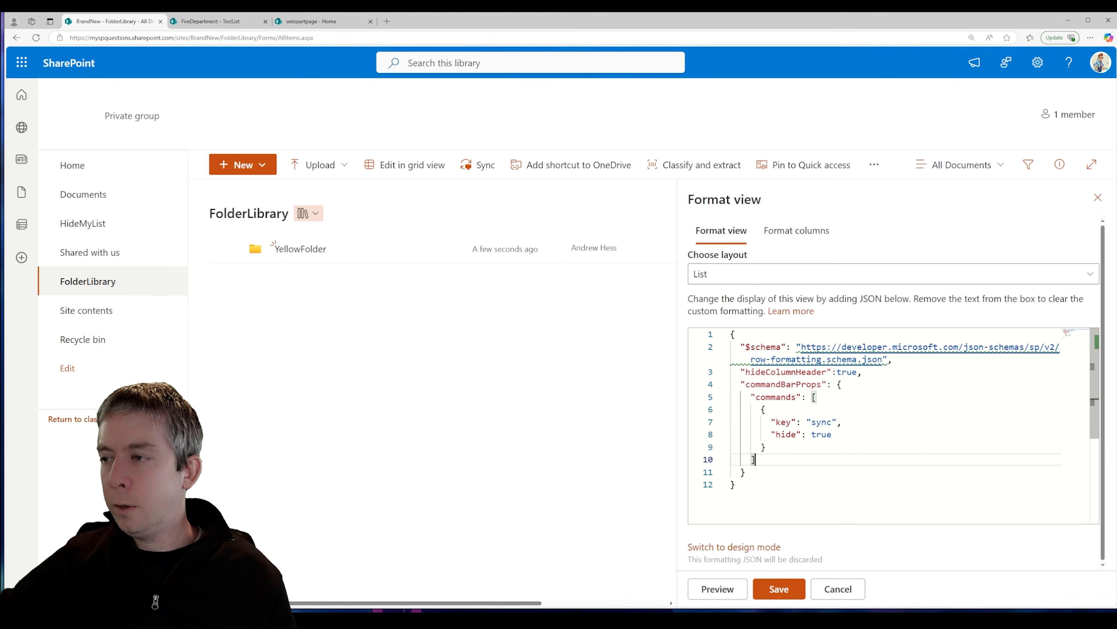
click(711, 589)
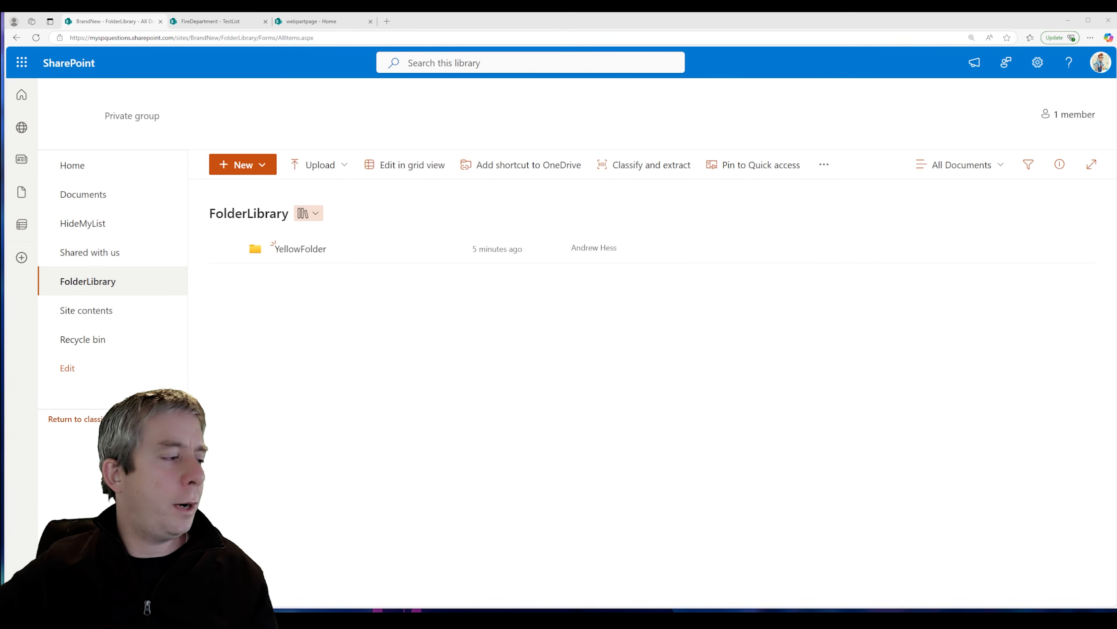
- Switch to Copilot, ask "What does hide by obscurity mean? in SharePoint", and read the answer through its Best Practices point
key(super+c)
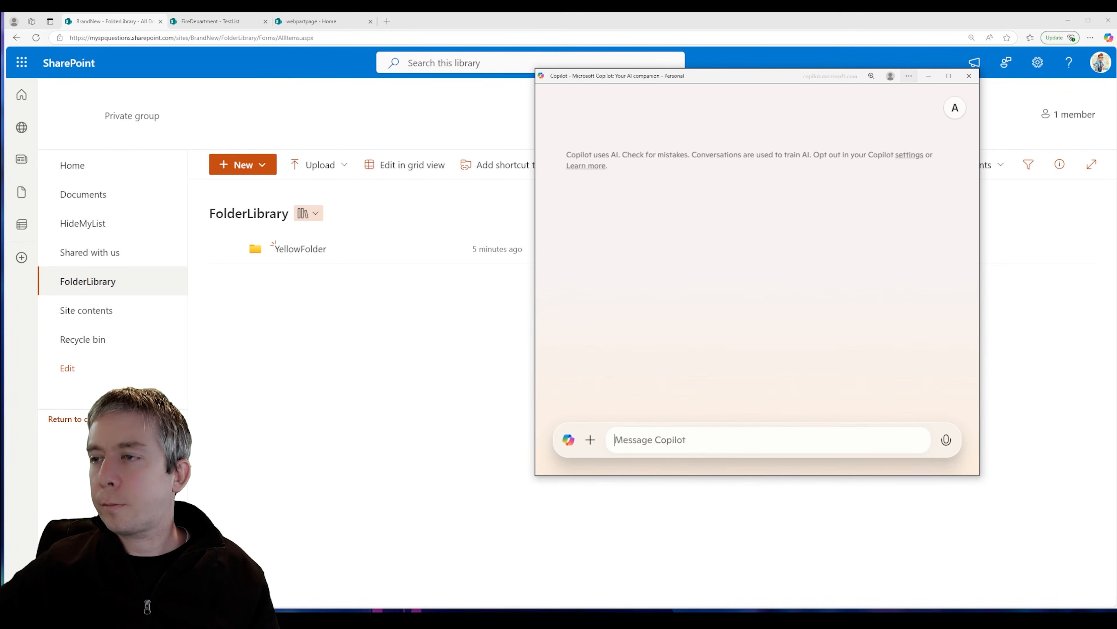
text(What does hide)
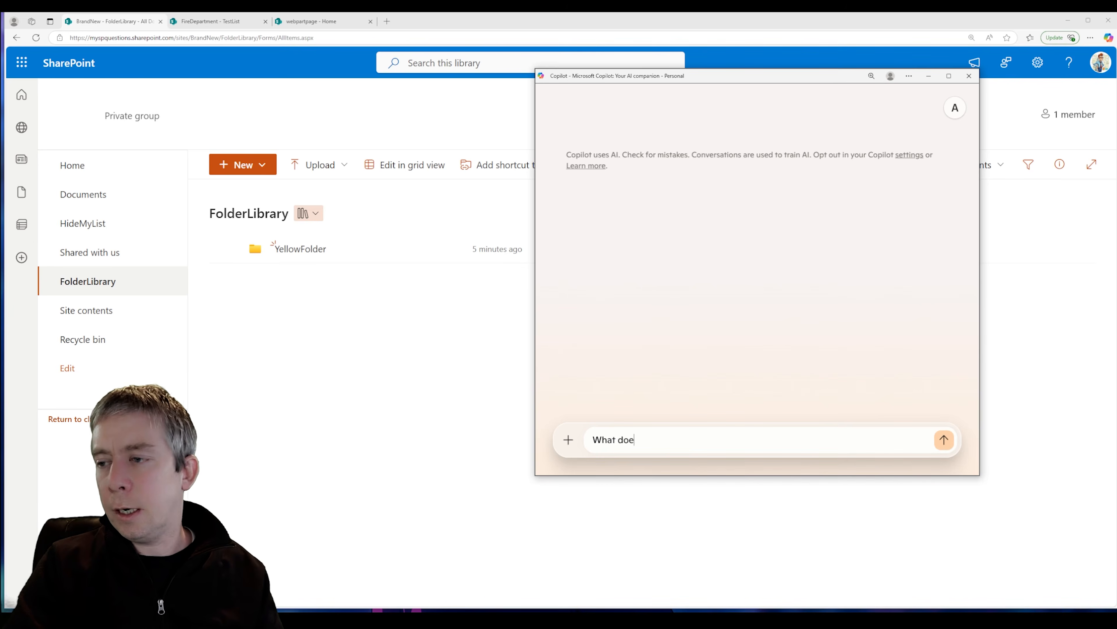
key(BackSpace)
text(e by obsu)
key(BackSpace)
text(curity mean?)
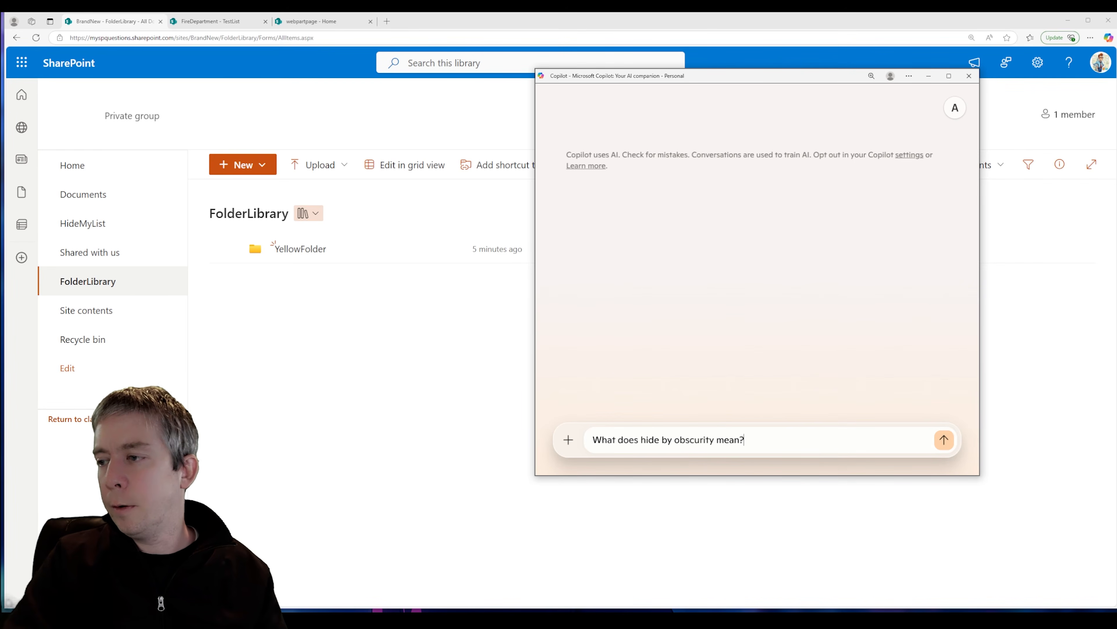
text( in SharePoint)
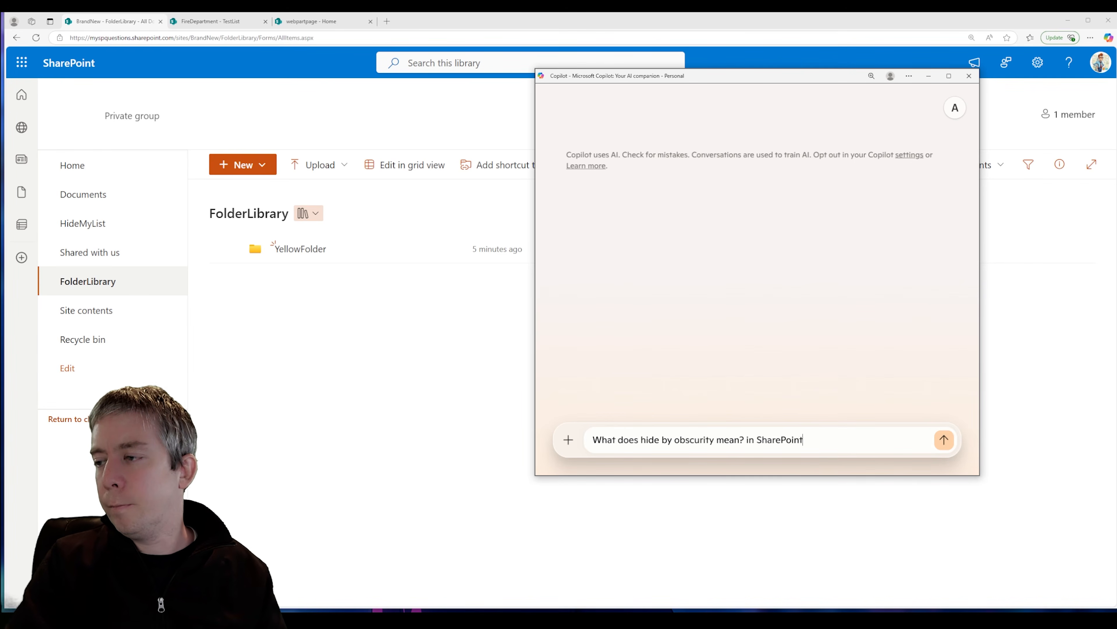
key(Return)
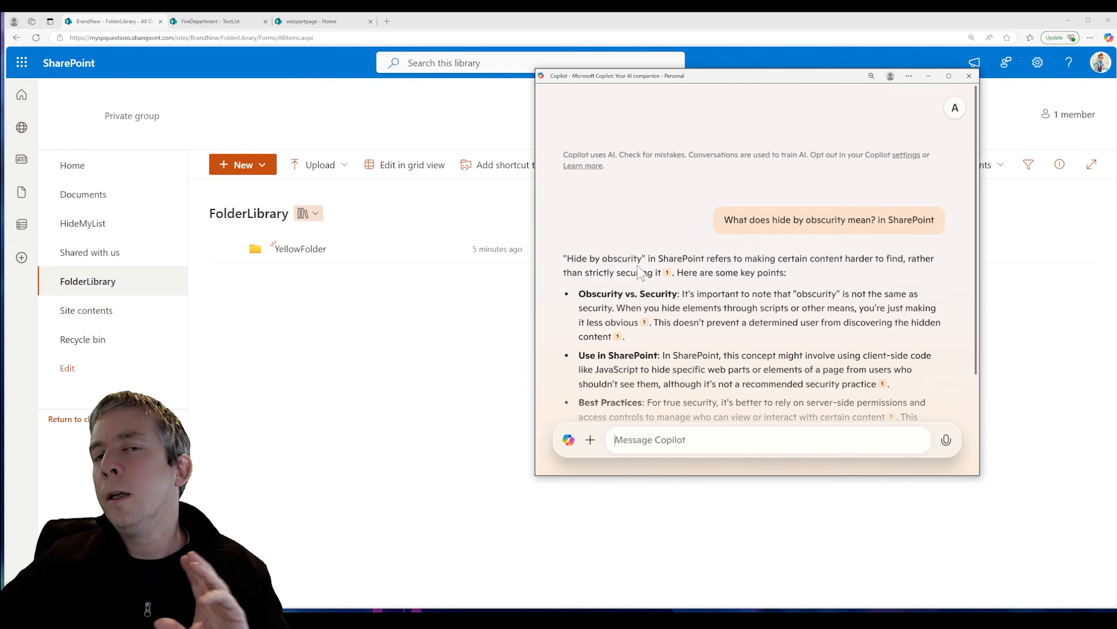
scroll(641, 273, down, 2)
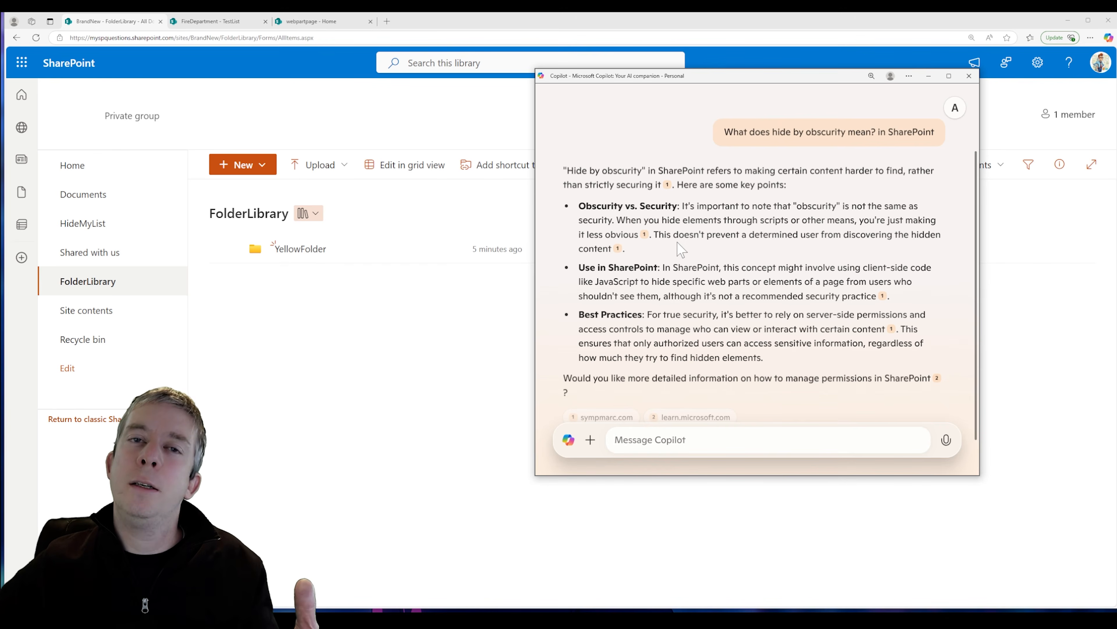
scroll(681, 250, down, 2)
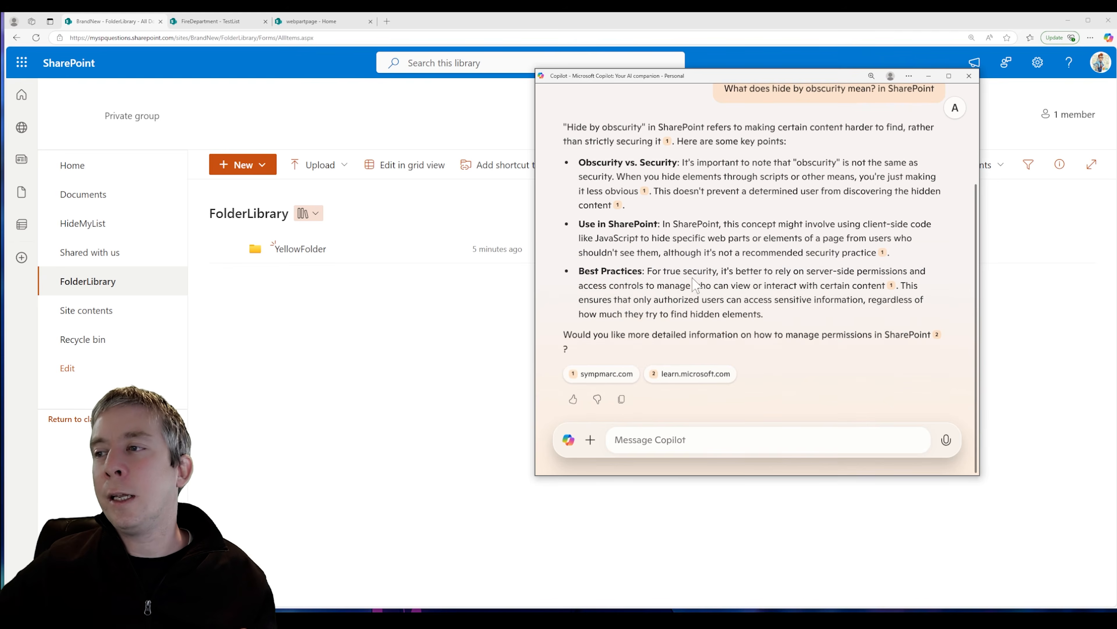
drag(652, 271, 869, 286)
click(724, 299)
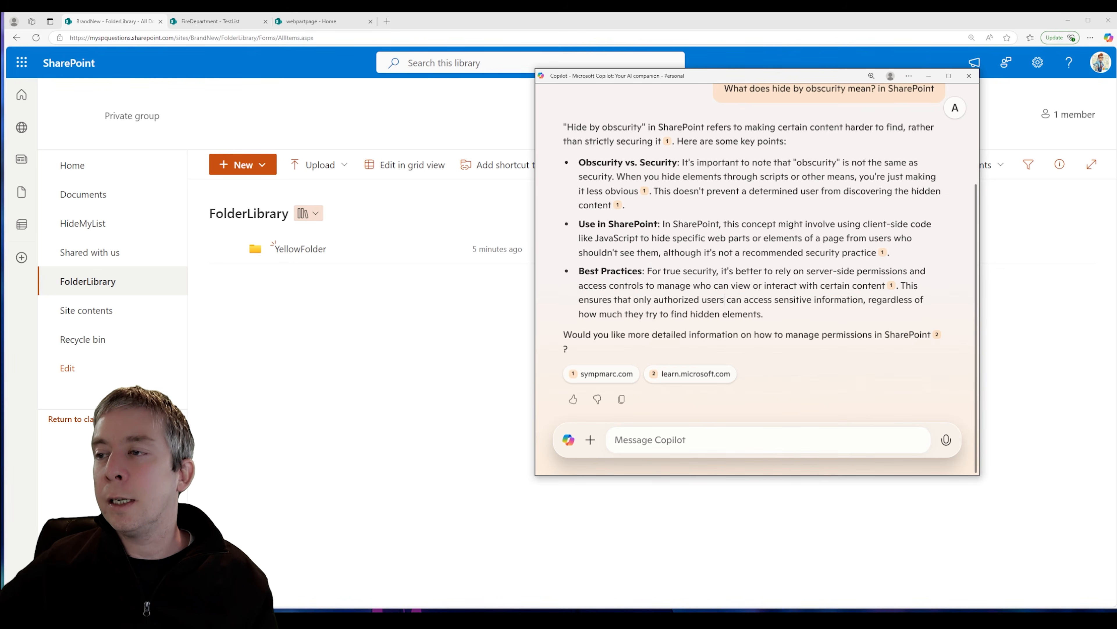